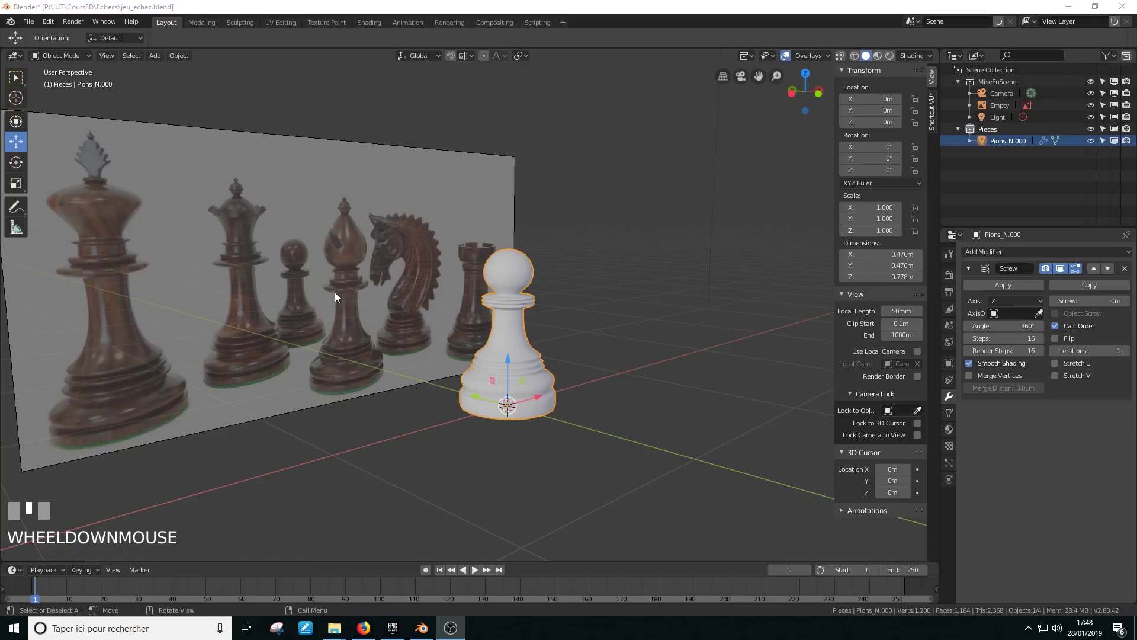
Step: Make the Pieces collection active and hide the Pions_N.000 pawn in the scene
middle_click_drag(339, 269, 315, 272)
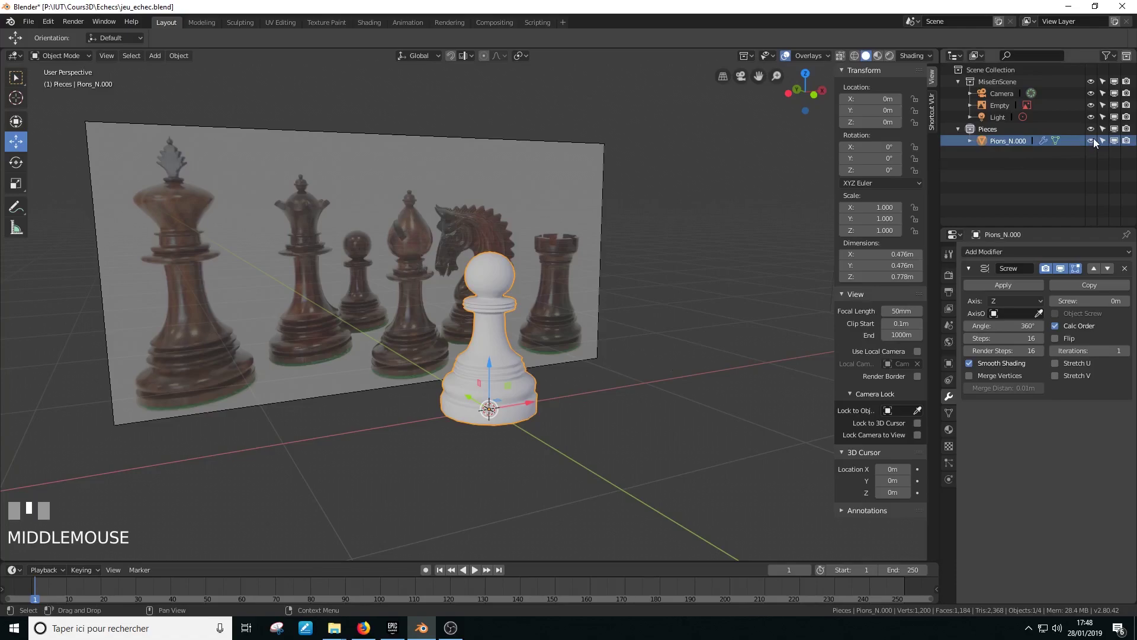
left_click(985, 127)
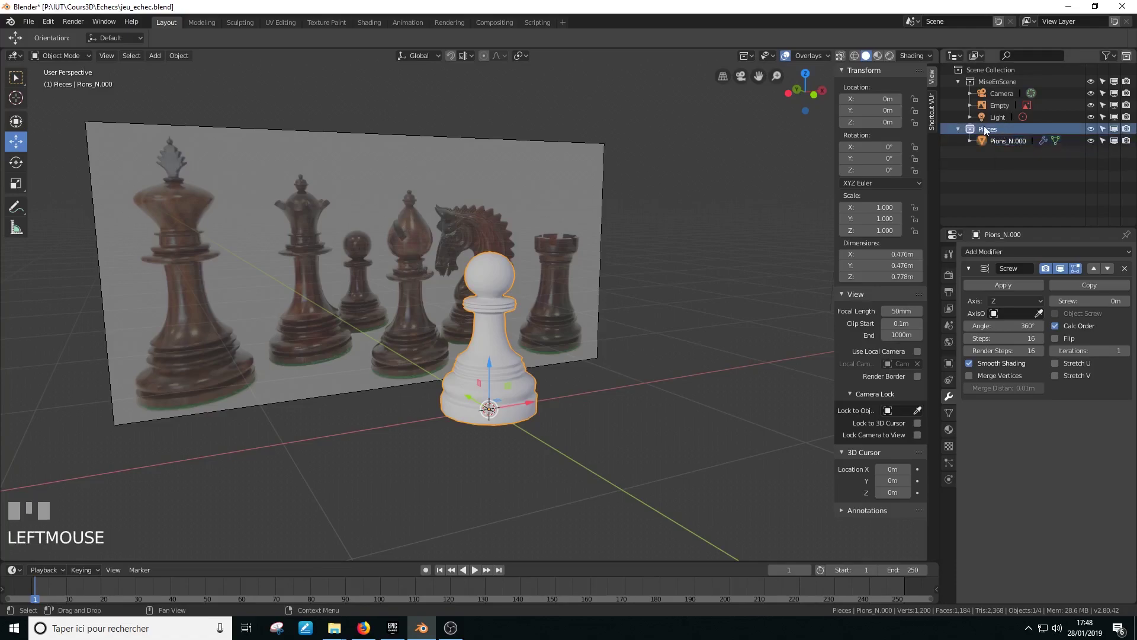
left_click(1090, 140)
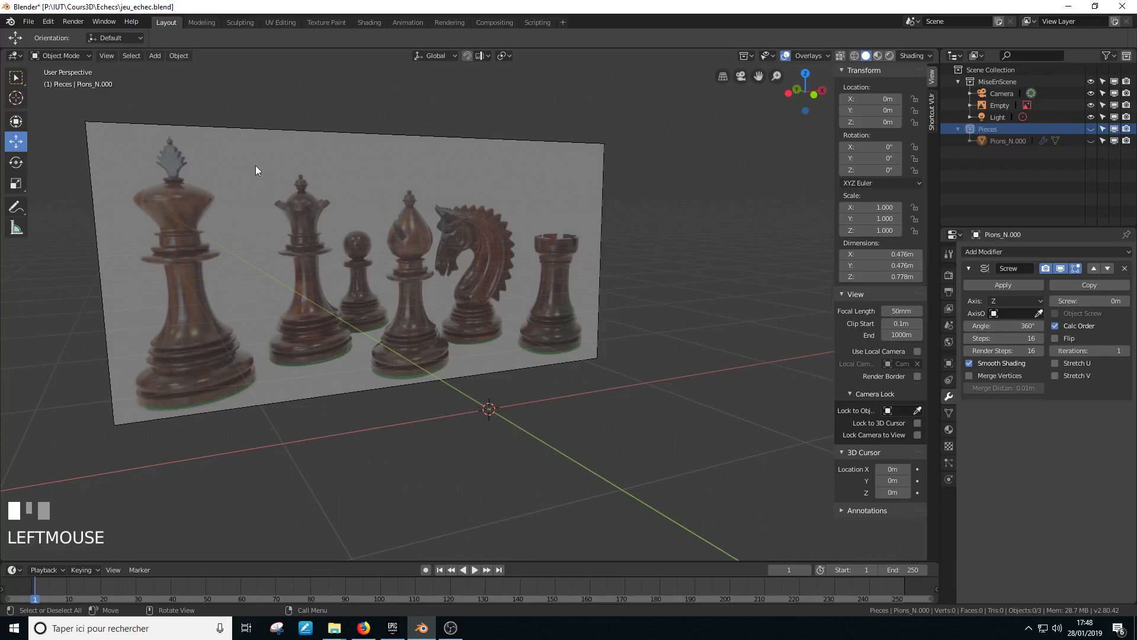
Step: Add a mesh plane to the Pieces collection at the world origin
left_click(153, 56)
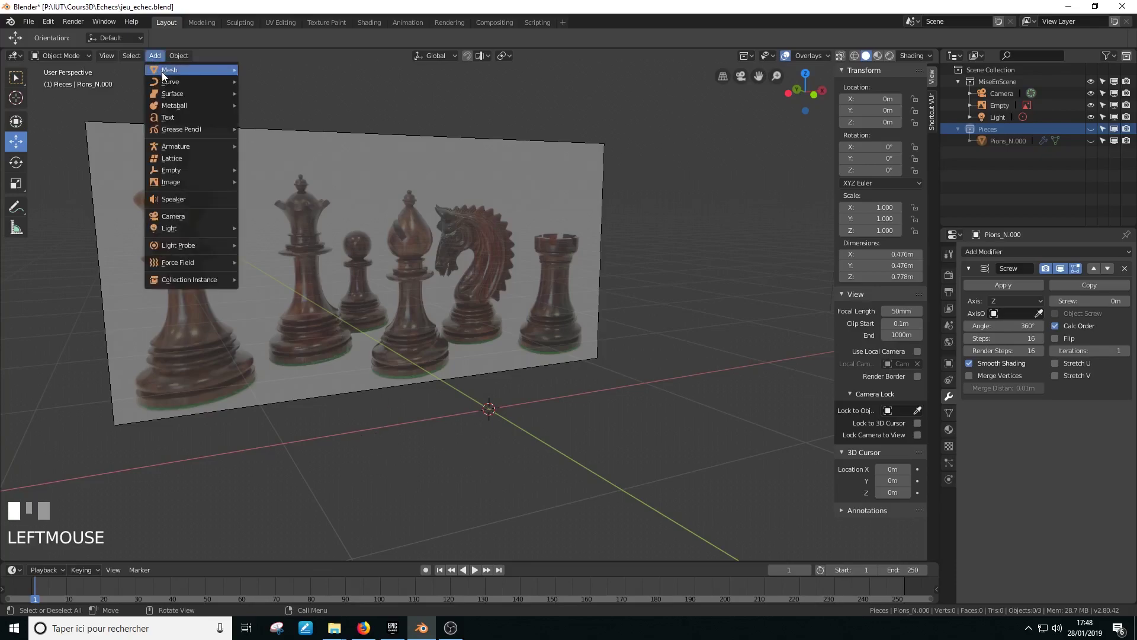
mouse_move(160, 69)
left_click(276, 69)
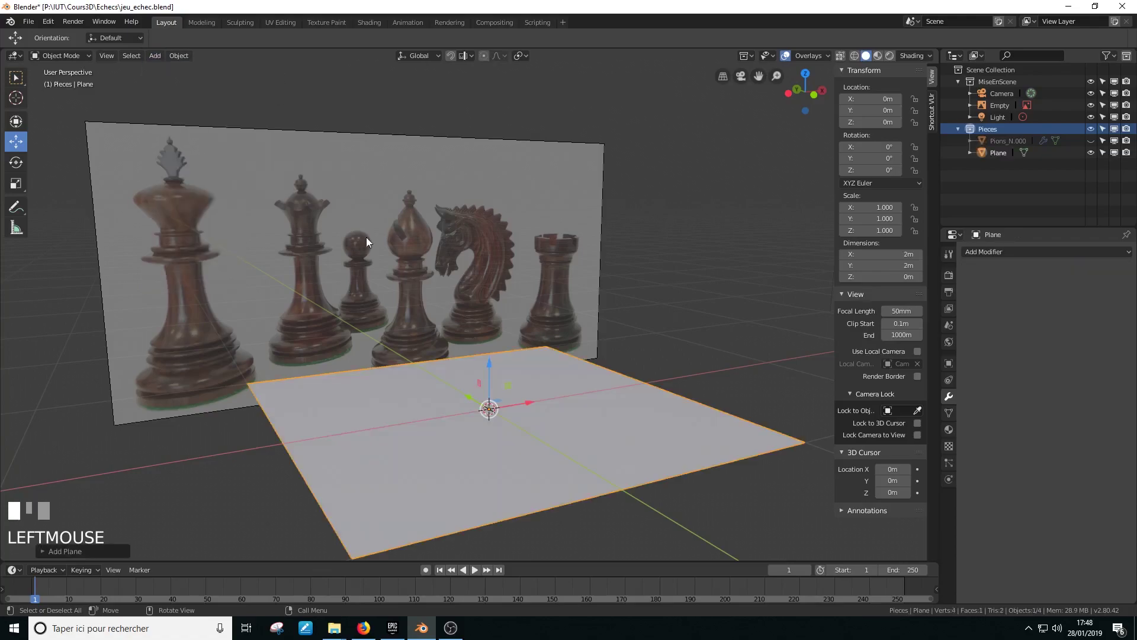
Step: Move the plane along the X axis to about 1.4 m from the origin and deselect it
mouse_move(520, 394)
middle_mouse_down()
mouse_move(514, 412)
mouse_move(513, 397)
middle_mouse_up()
left_click_drag(516, 407, 747, 372)
left_click(355, 435)
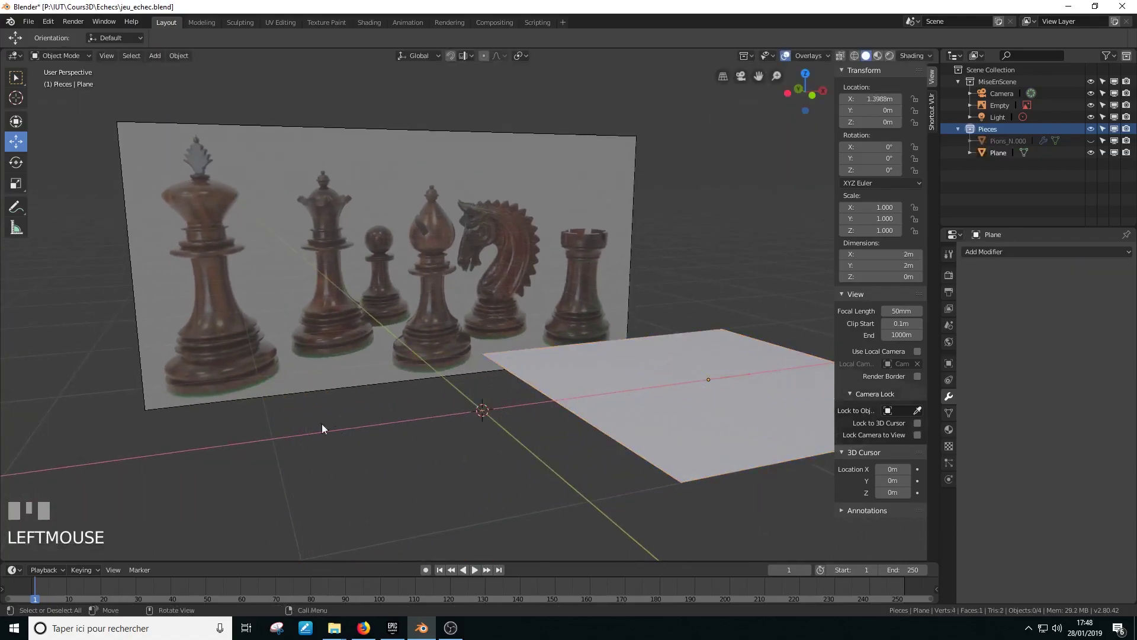
Step: Place the 3D cursor freely beside the plane and snap it back to the world origin
left_click(16, 98)
left_click_drag(288, 406, 387, 413)
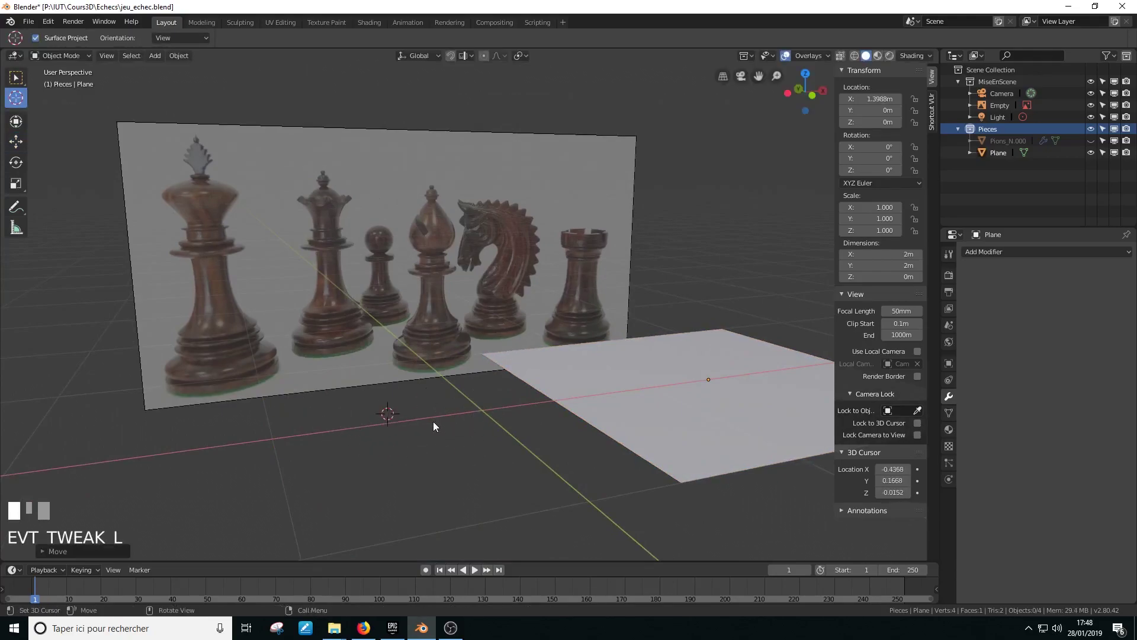
key("shift+s")
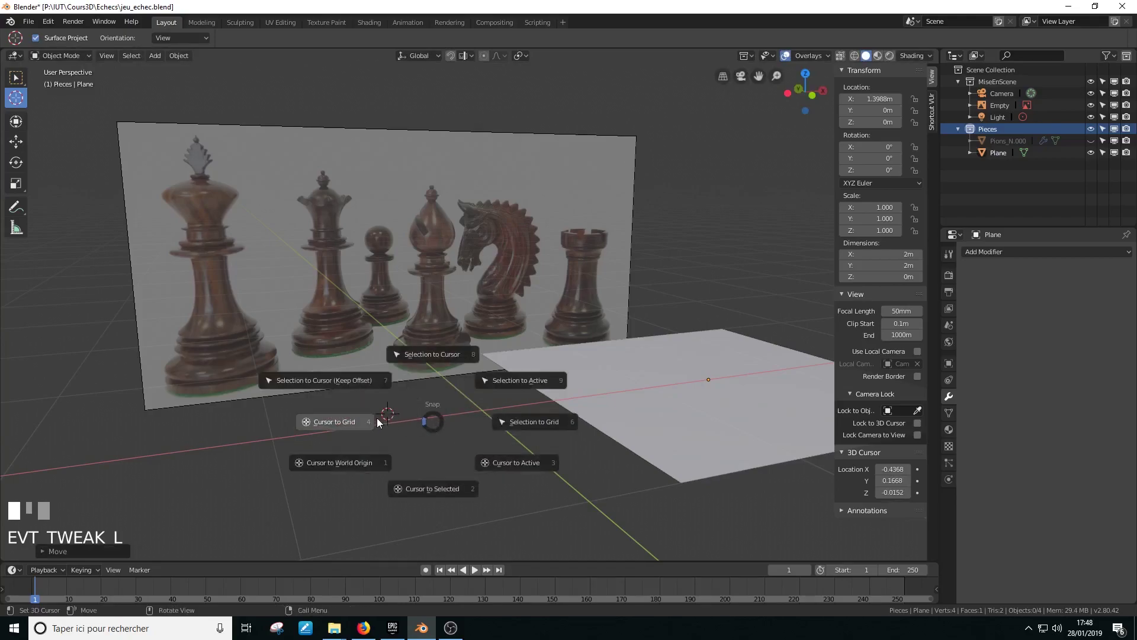
left_click(346, 463)
Step: Place the 3D cursor at different points on the plane, returning it to the world origin each time
left_click(709, 381)
left_click(635, 388)
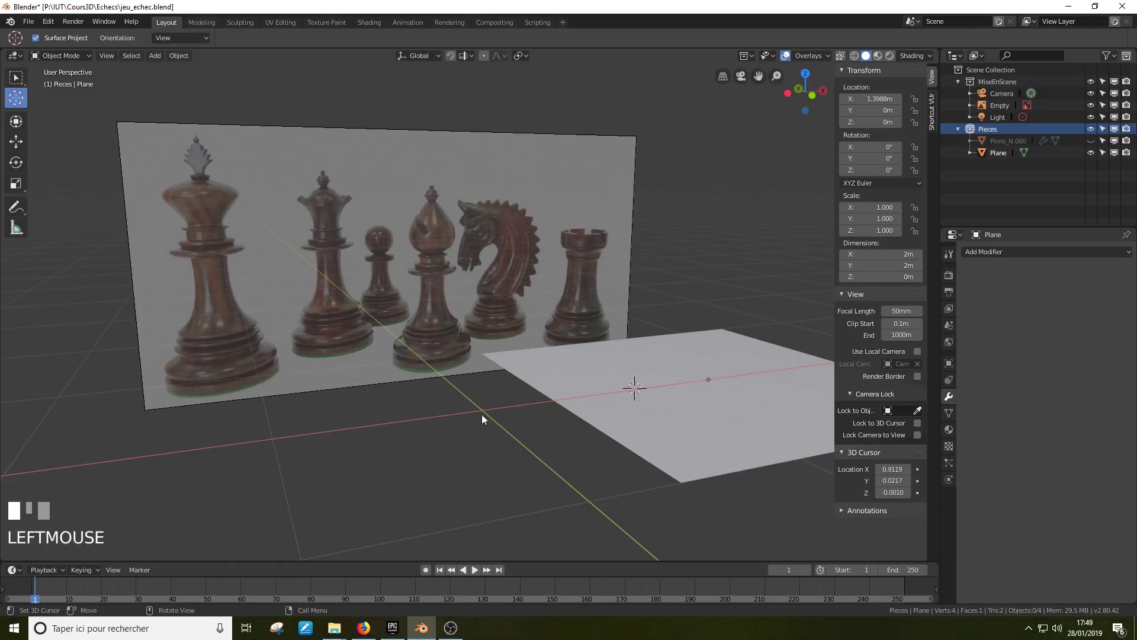
key("shift+s")
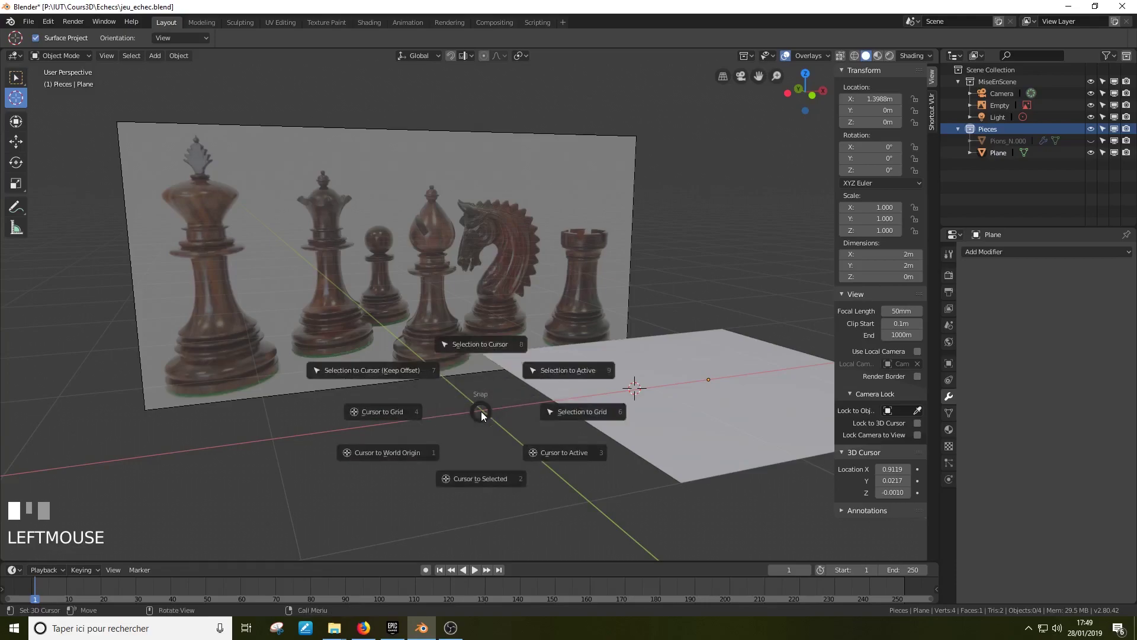
left_click(409, 449)
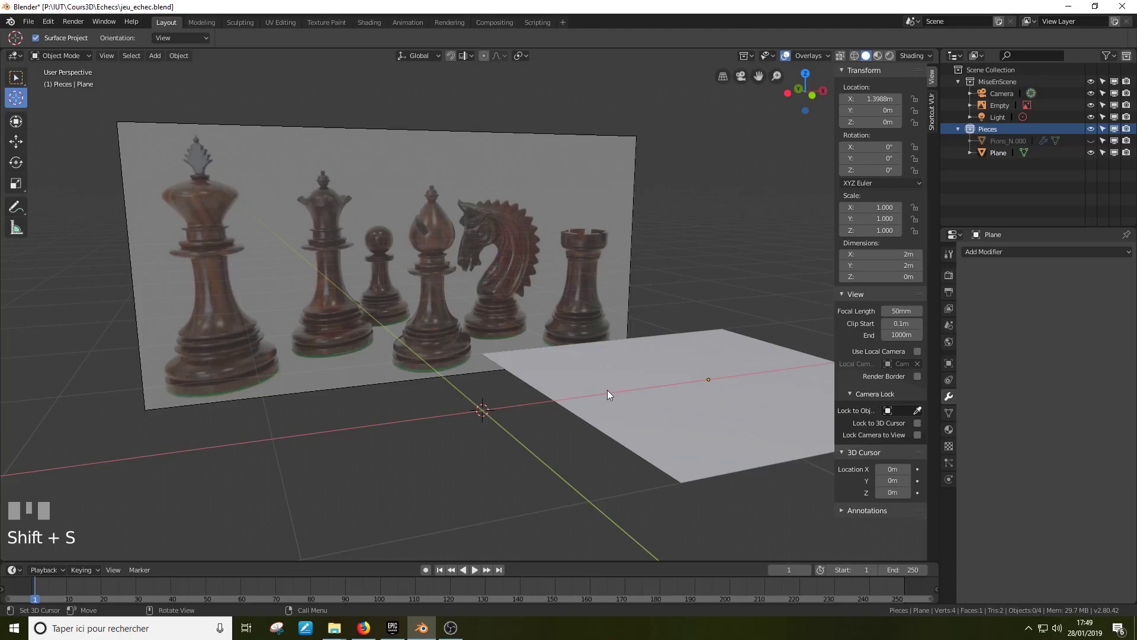
left_click(670, 373)
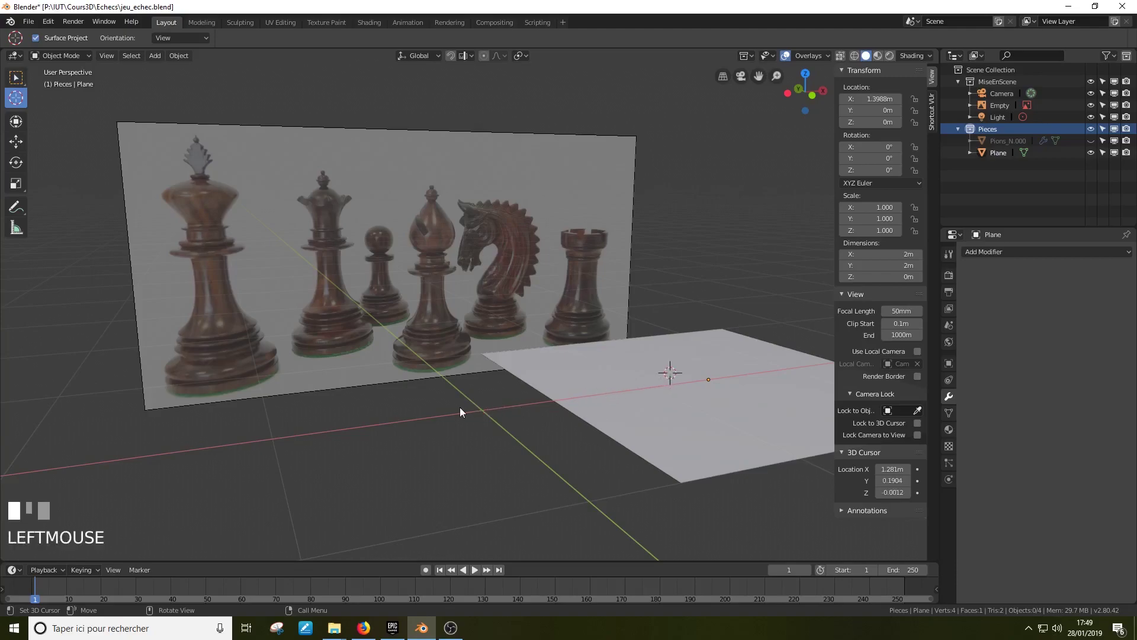
key("shift+s")
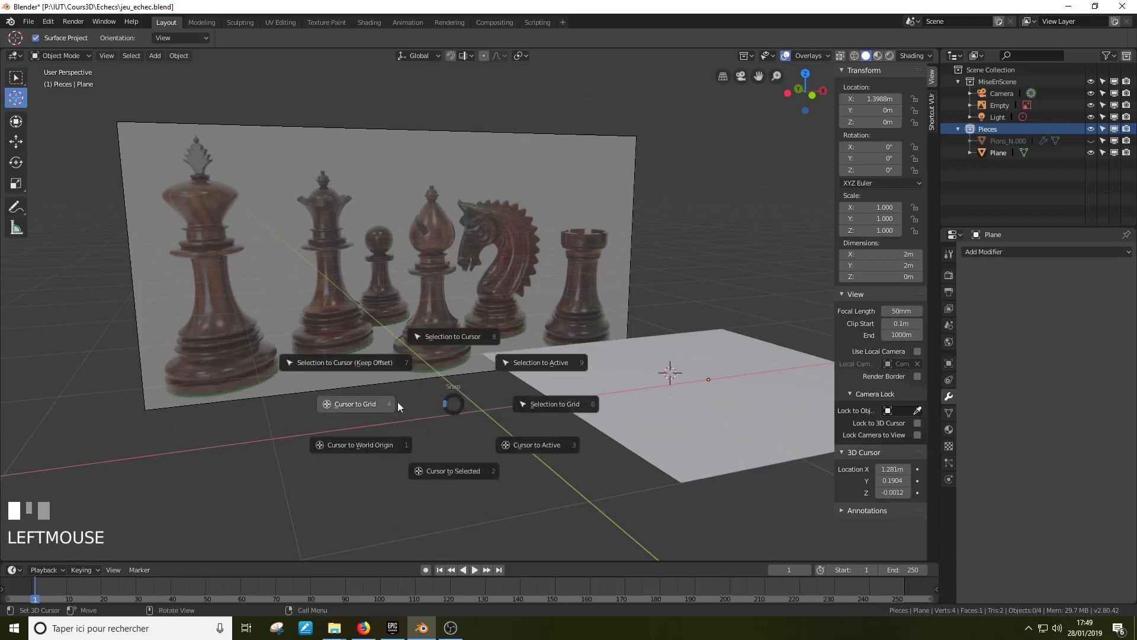
left_click(371, 443)
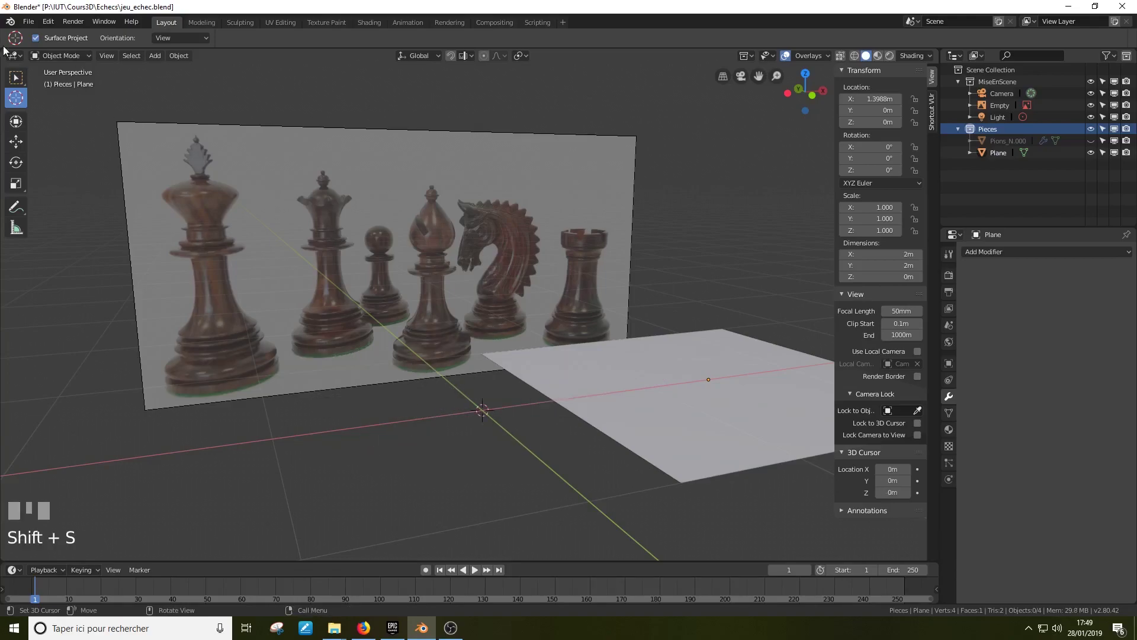
Step: Select the plane and clear its location so it sits at the world origin
left_click(16, 77)
left_click(639, 378)
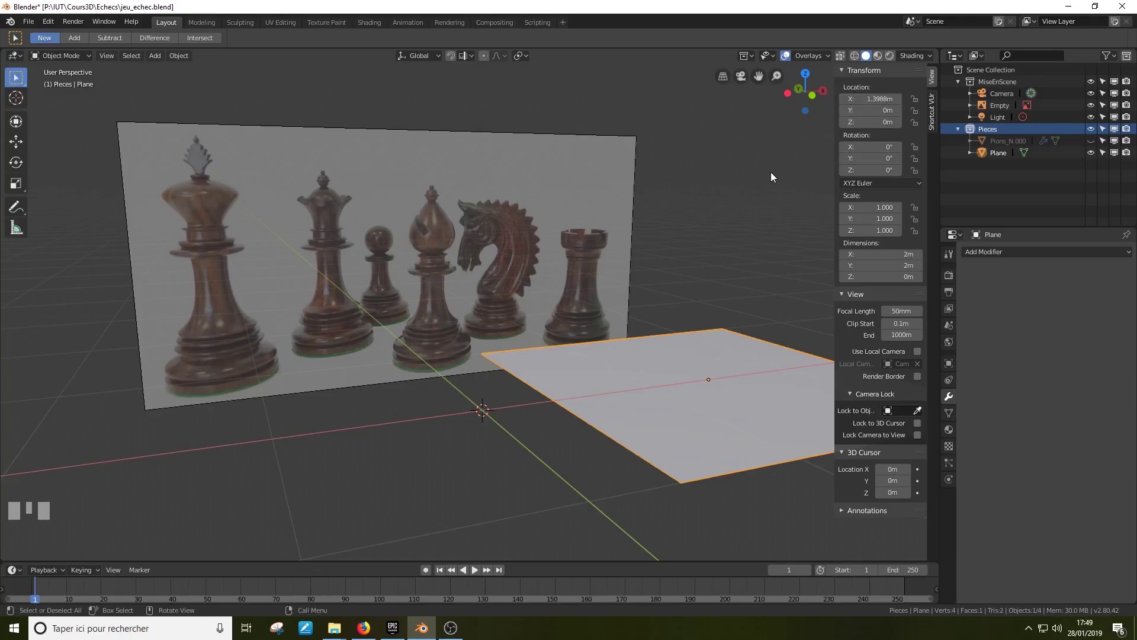
key("alt+g")
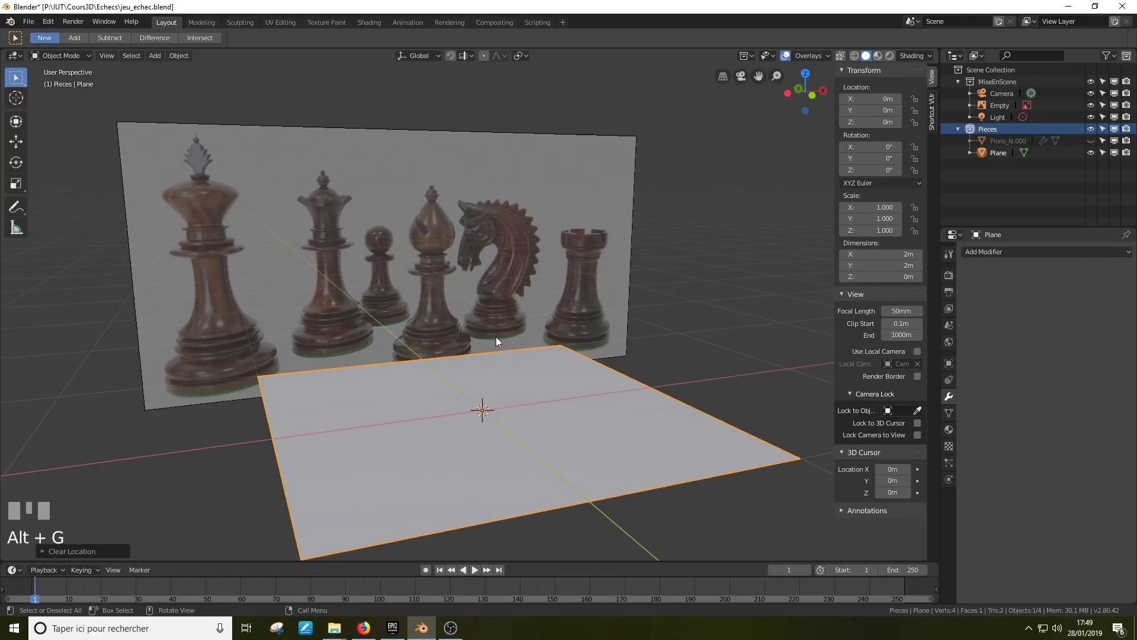
Step: In front view, move the reference image to about X -0.14 m, Z 0.92 m, centring the bishop's base on the origin
key("KP_1")
scroll(492, 330, "down", 3)
scroll(571, 274, "up", 1)
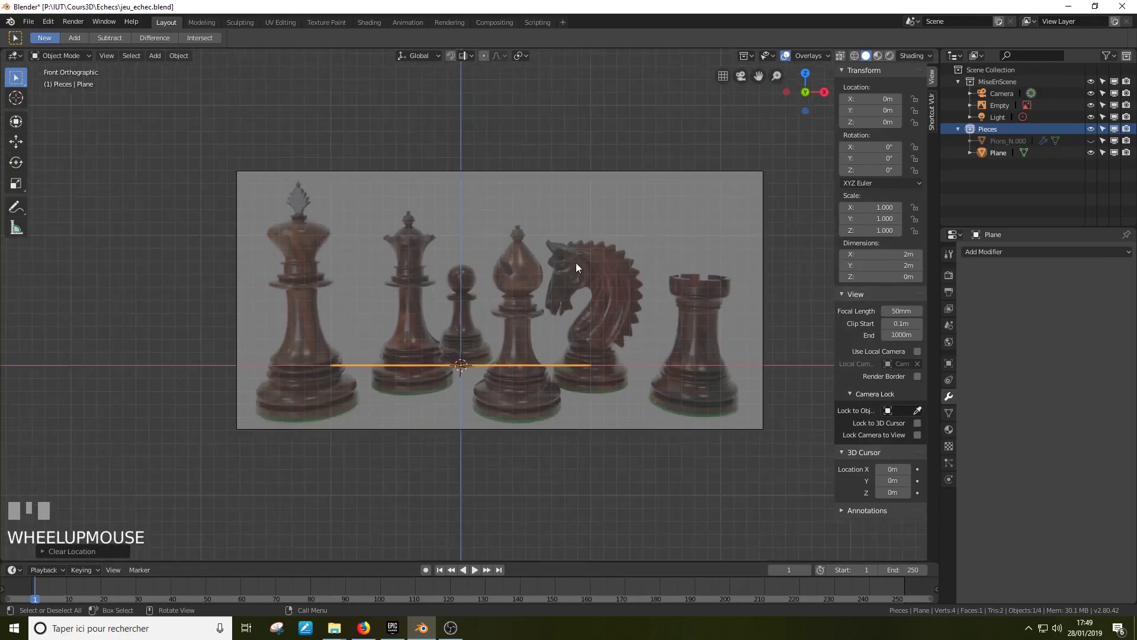
left_click(569, 172)
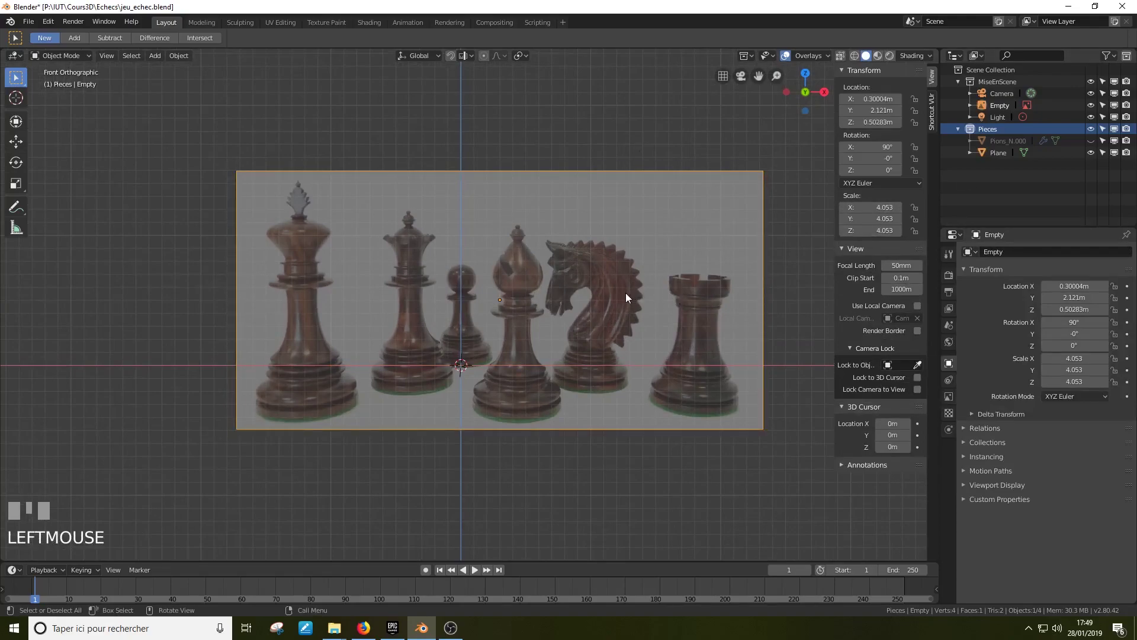
key("g")
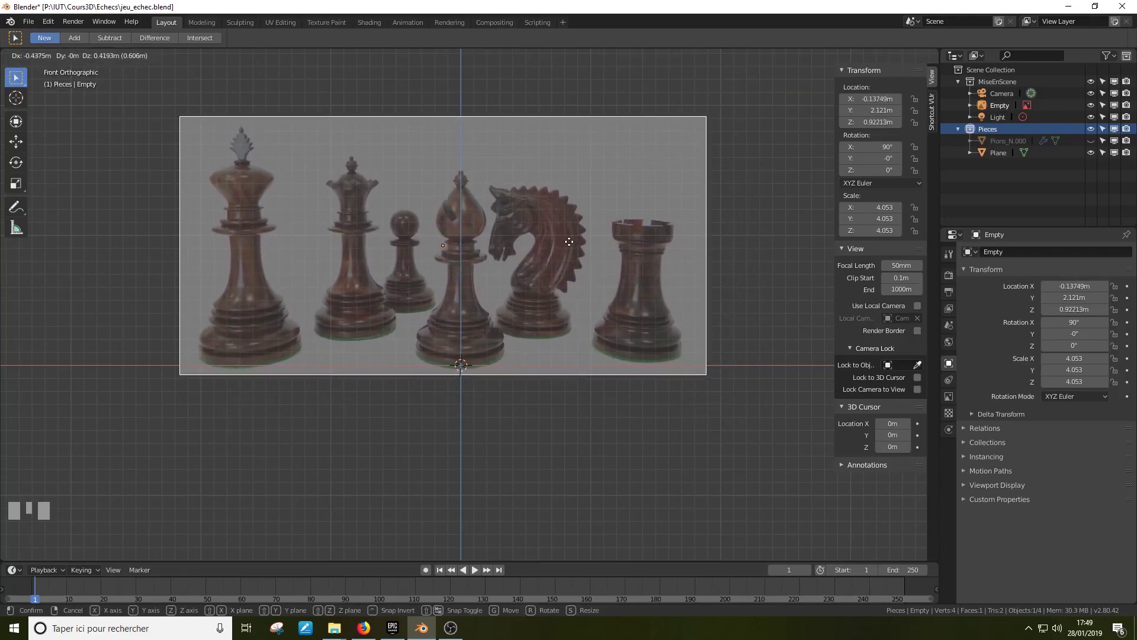
left_click(568, 242)
Step: Select the plane and switch it to Edit Mode
middle_click_drag(510, 409, 538, 437)
left_click(536, 419)
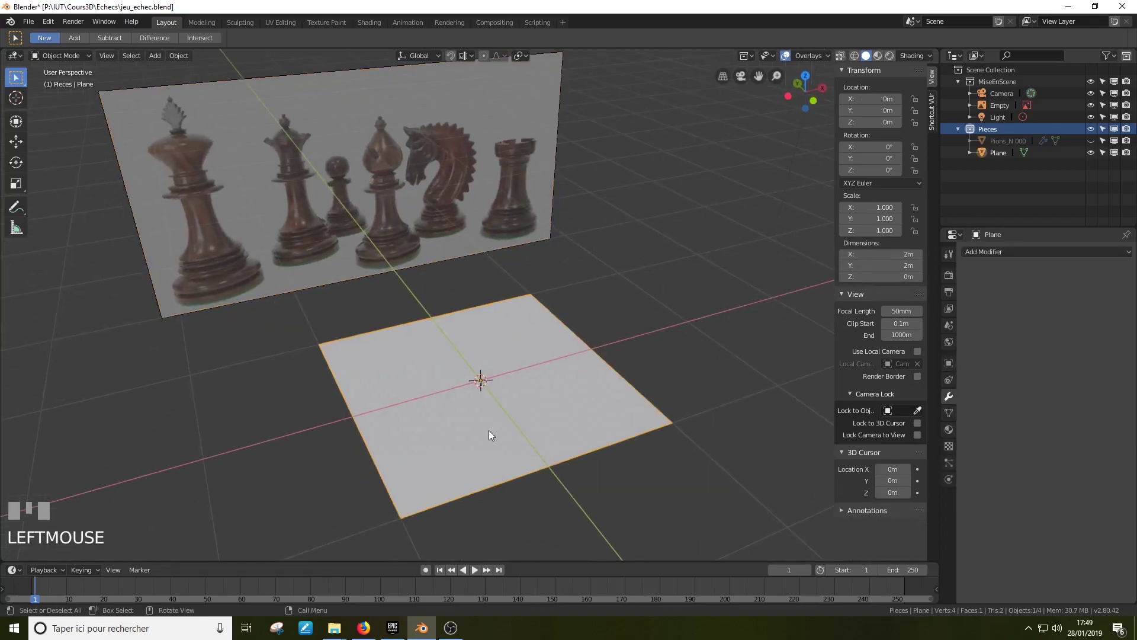
left_click(75, 55)
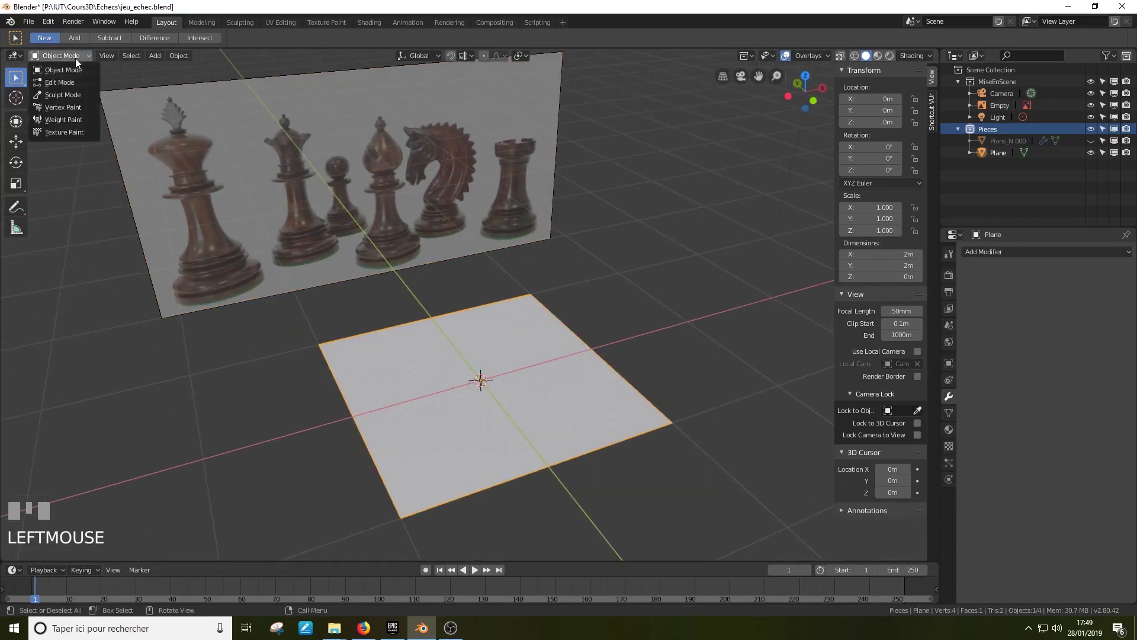
left_click(62, 82)
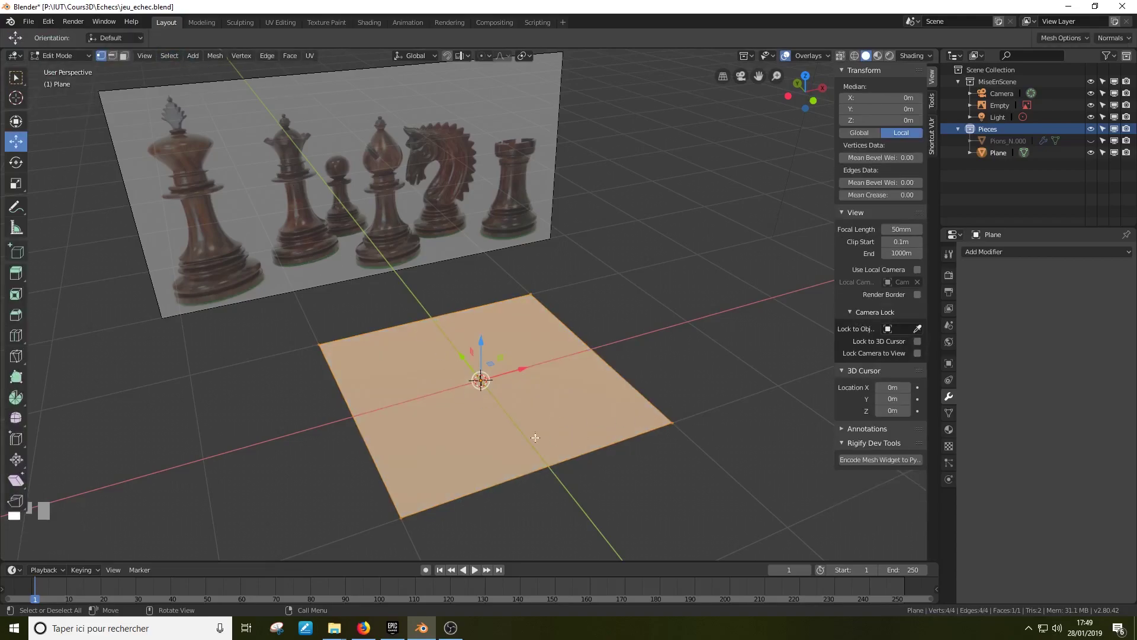
Step: Select all four corner vertices of the plane and merge them at the centre into a single vertex
left_click(318, 344)
left_click(526, 293, "shift")
left_click(672, 422, "shift")
left_click(414, 527, "shift")
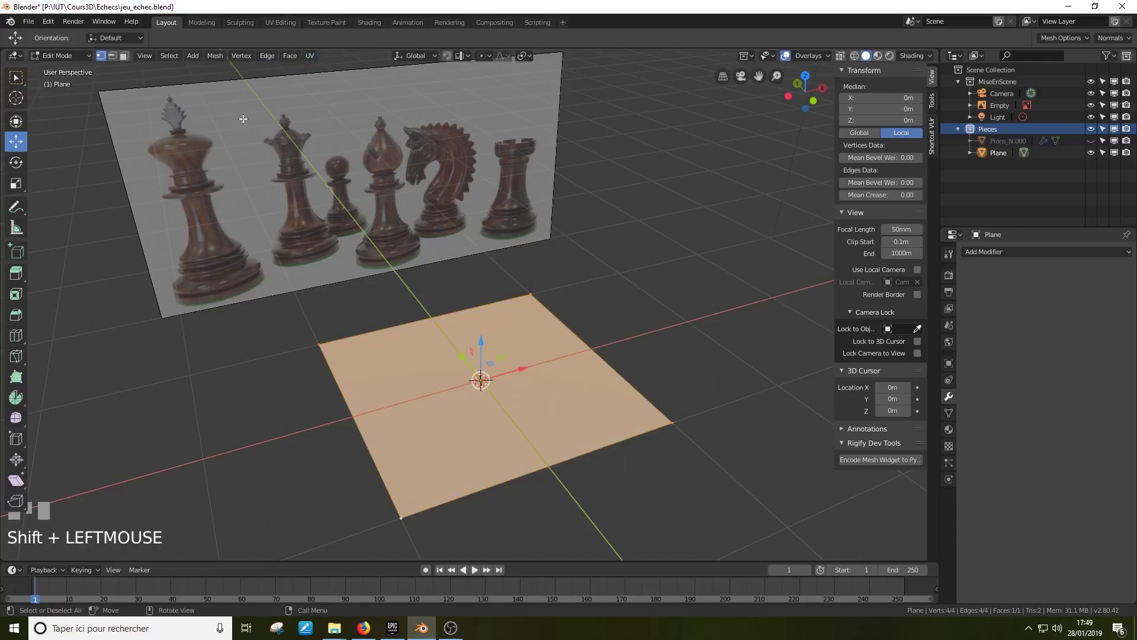
left_click(240, 54)
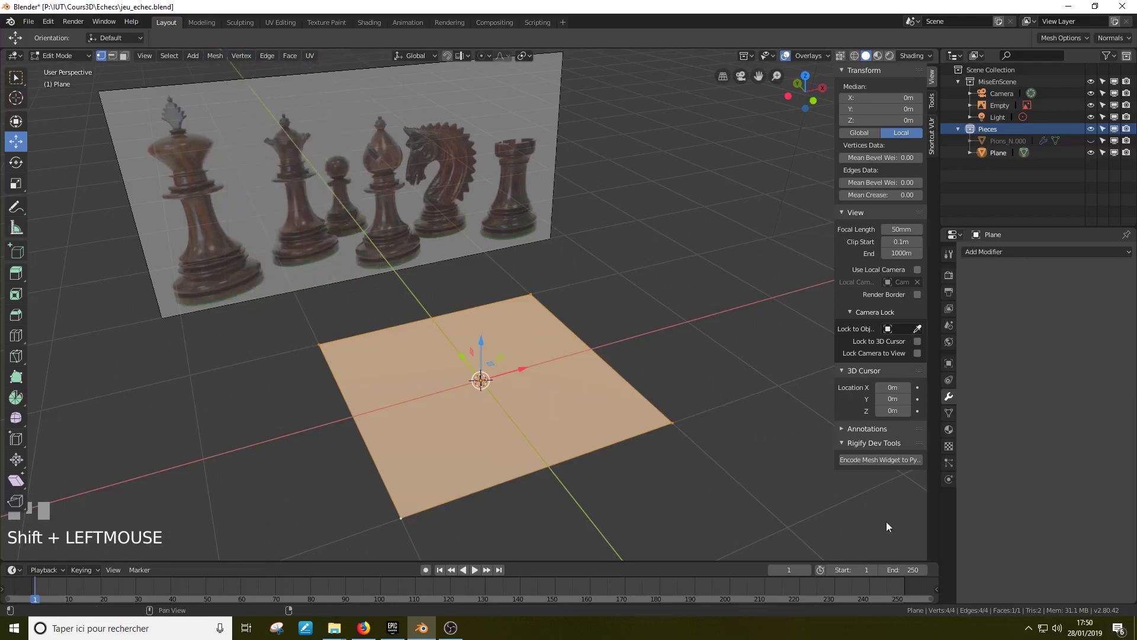
key("alt+m")
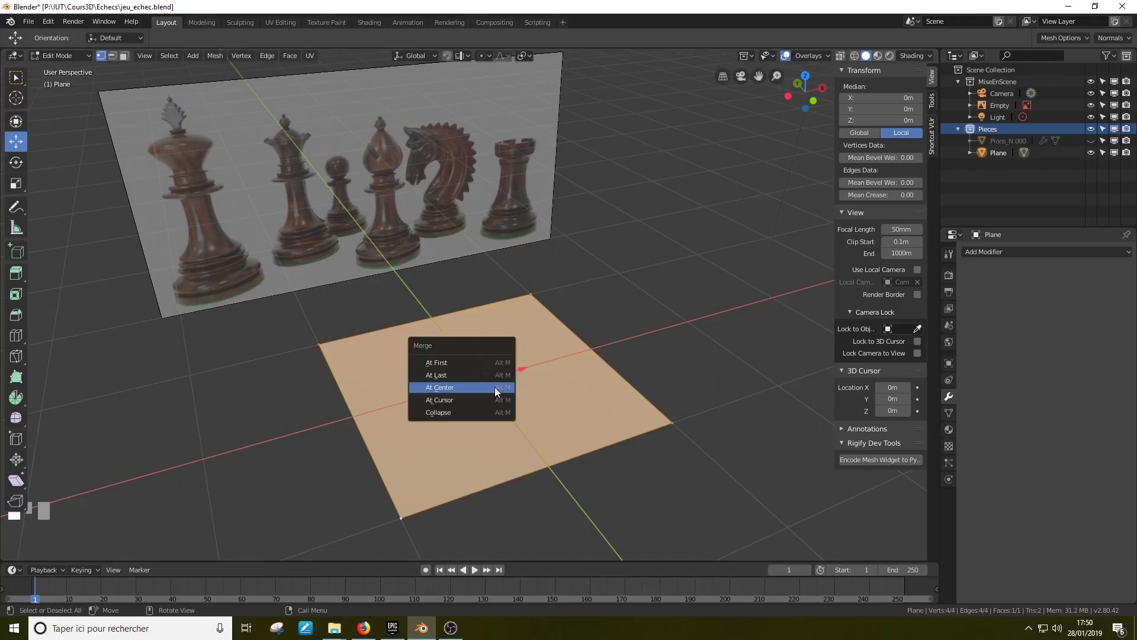
left_click(495, 387)
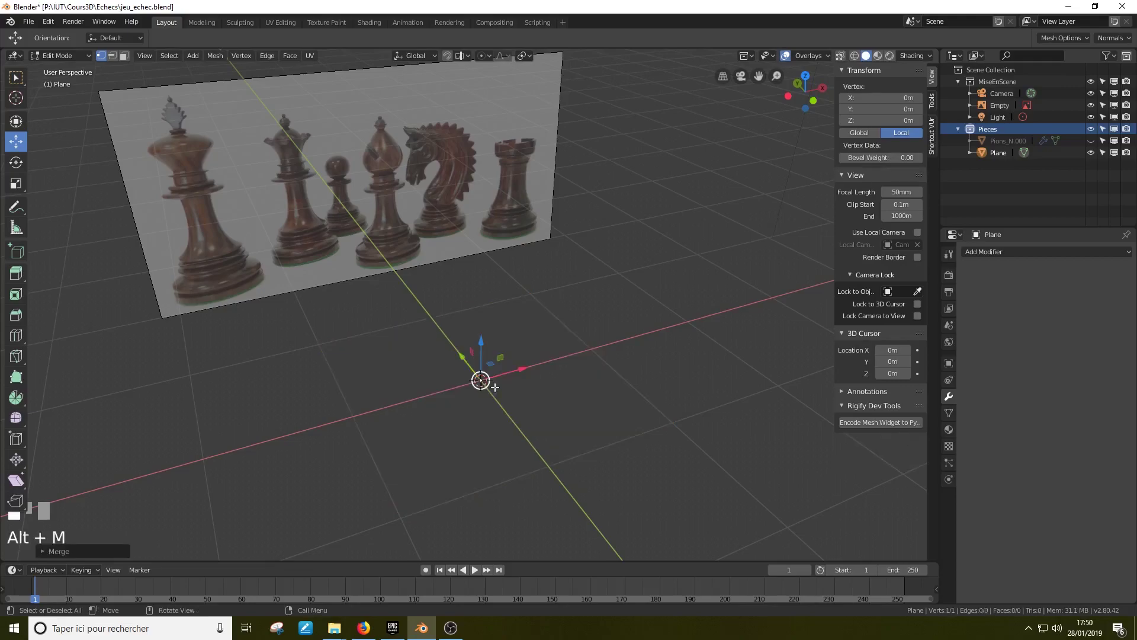
Step: In front view, extrude the vertex along X about 0.32 m to the outer edge of the bishop's base
scroll(563, 459, "up", 2)
middle_click_drag(574, 467, 579, 428, "shift")
key("KP_0")
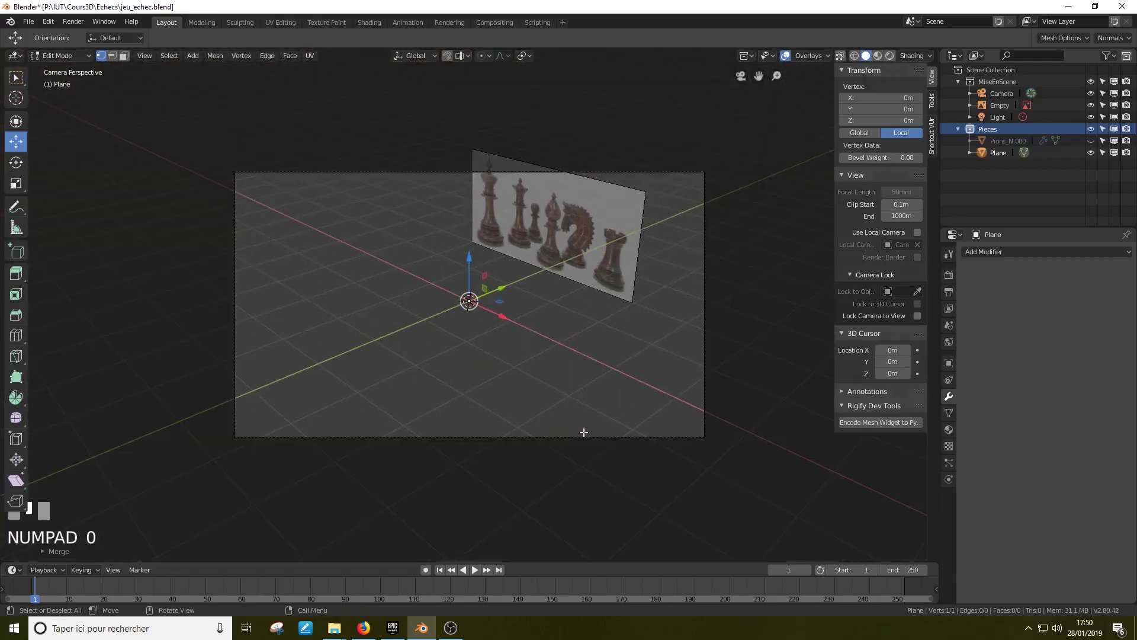
key("KP_1")
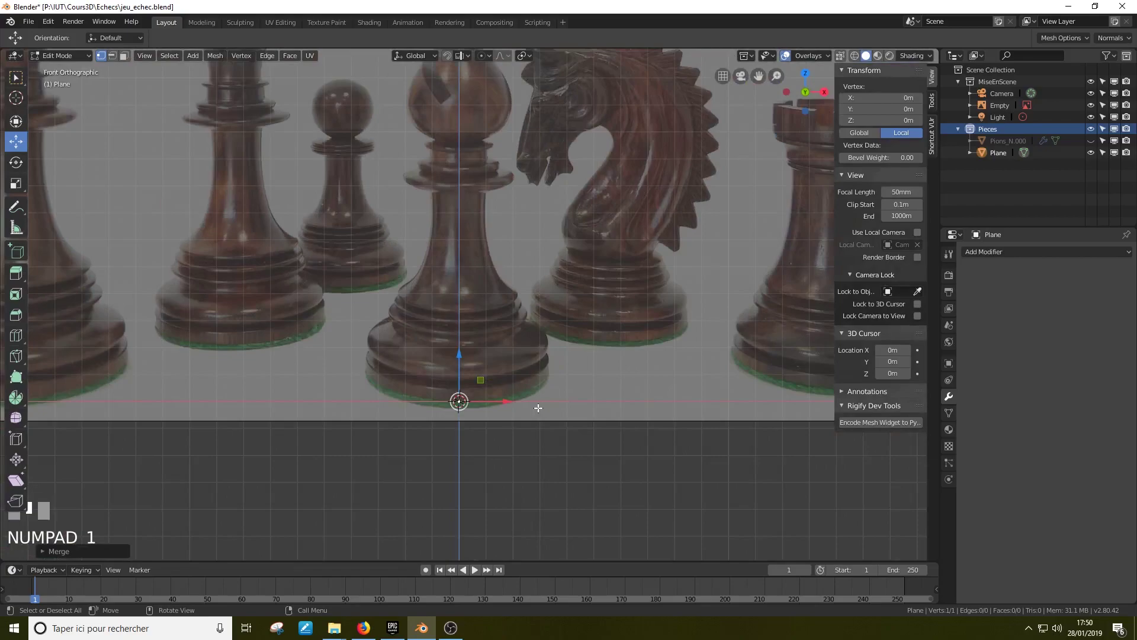
key("e")
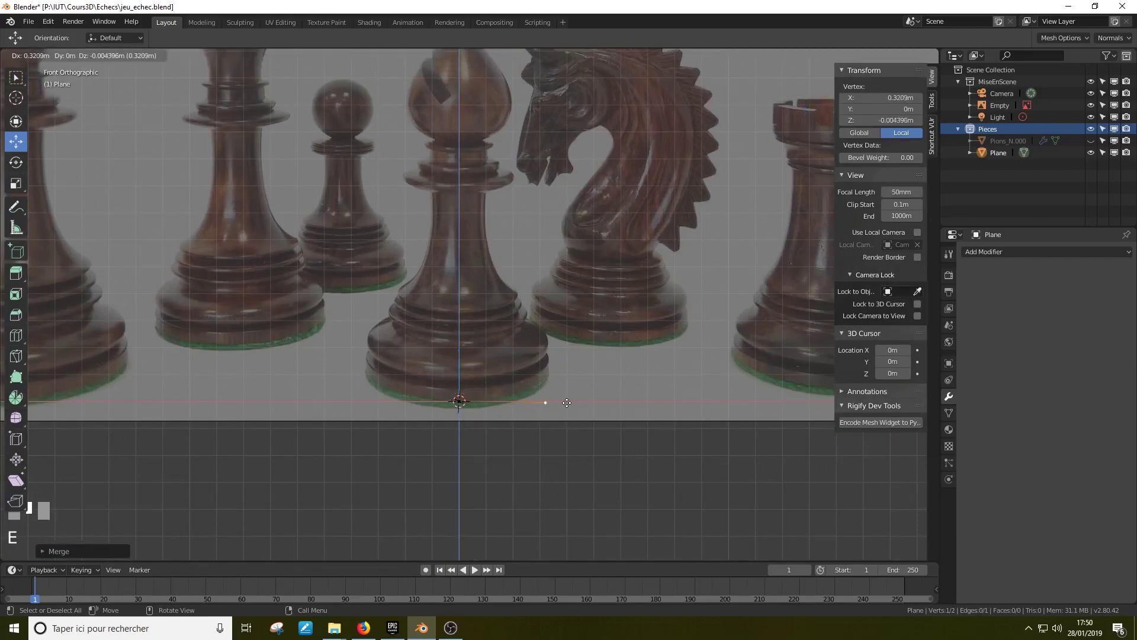
key("x")
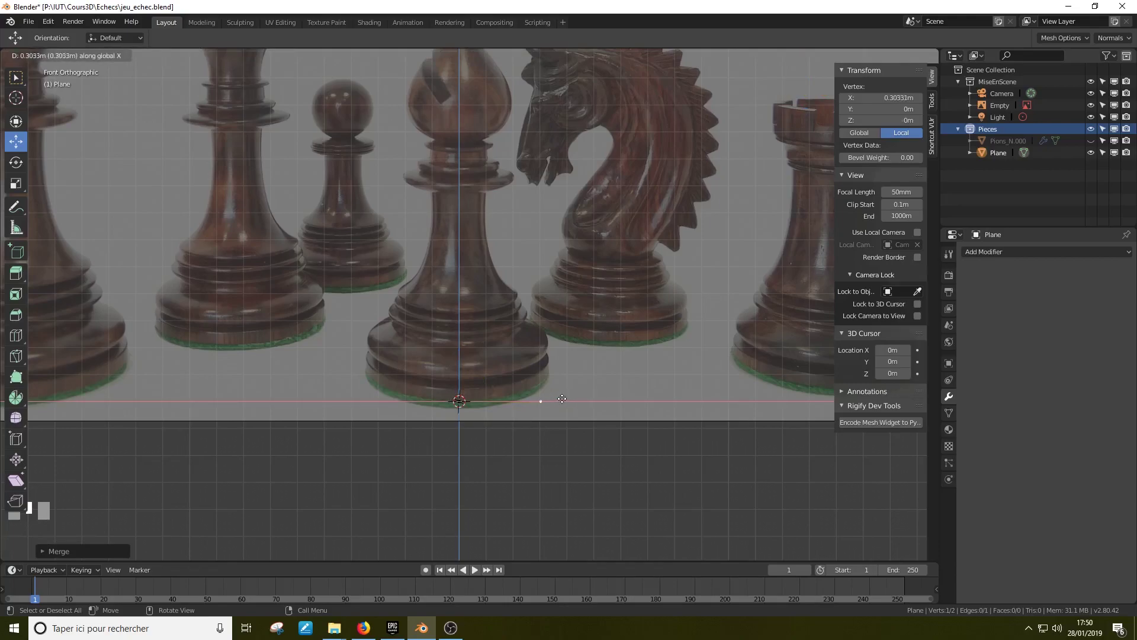
left_click(567, 402)
Step: Extrude successive vertices up the bishop's base mouldings, tracing its outline to about X 0.24 m, Z 0.33 m
key("e")
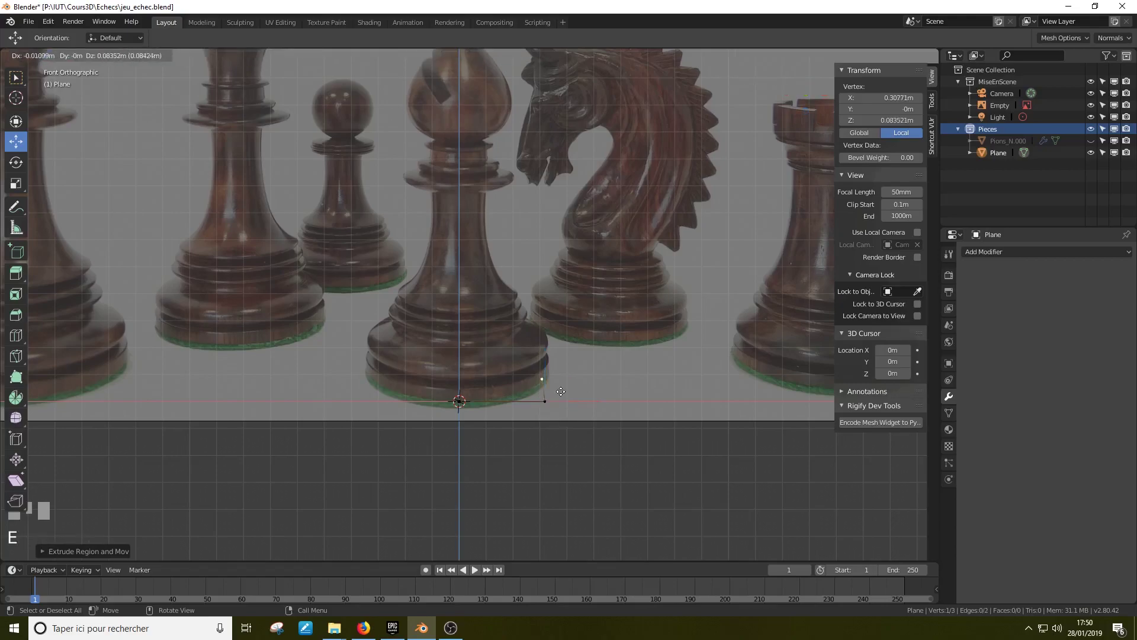
left_click(545, 386)
key("e")
left_click(546, 372)
key("e")
left_click(534, 352)
key("e")
left_click(540, 338)
key("e")
left_click(542, 330)
key("e")
left_click(541, 330)
key("e")
left_click(537, 322)
key("e")
left_click(539, 319)
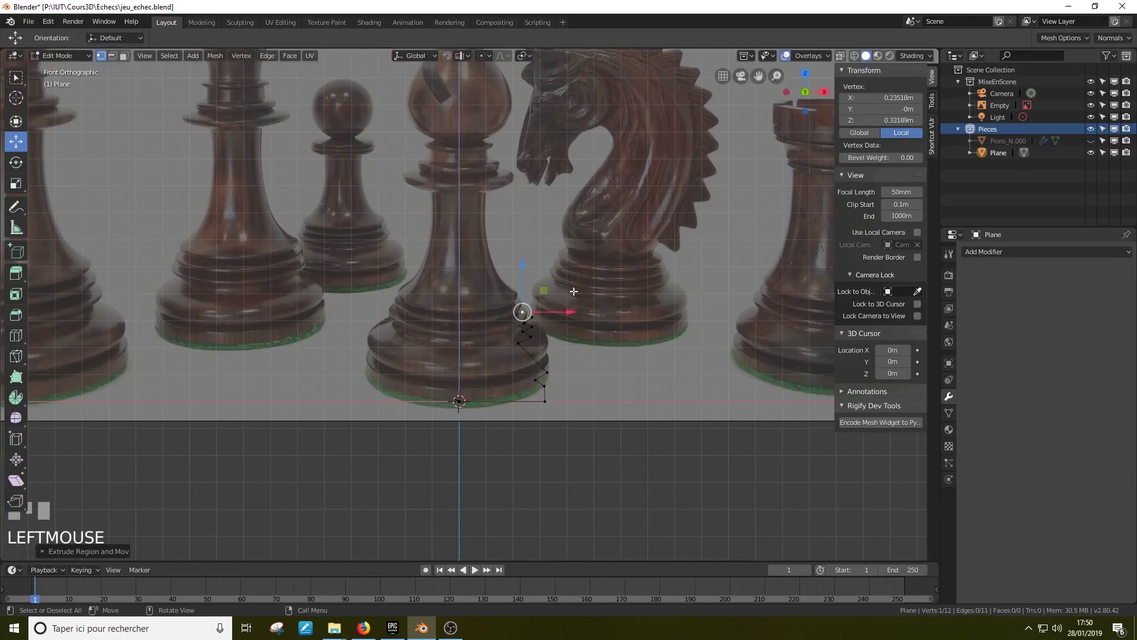
Step: Back in front view, extrude four vertices up the bishop's stem outline to just below the wide collar
middle_click_drag(552, 368, 595, 350)
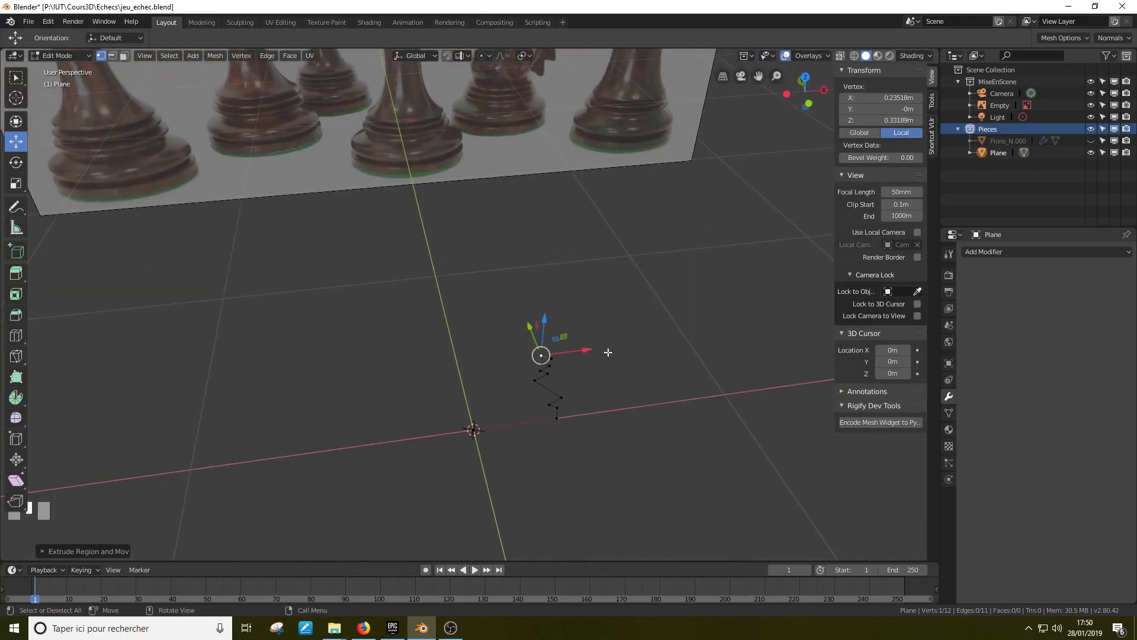
key("KP_1")
middle_click_drag(529, 274, 575, 349, "shift")
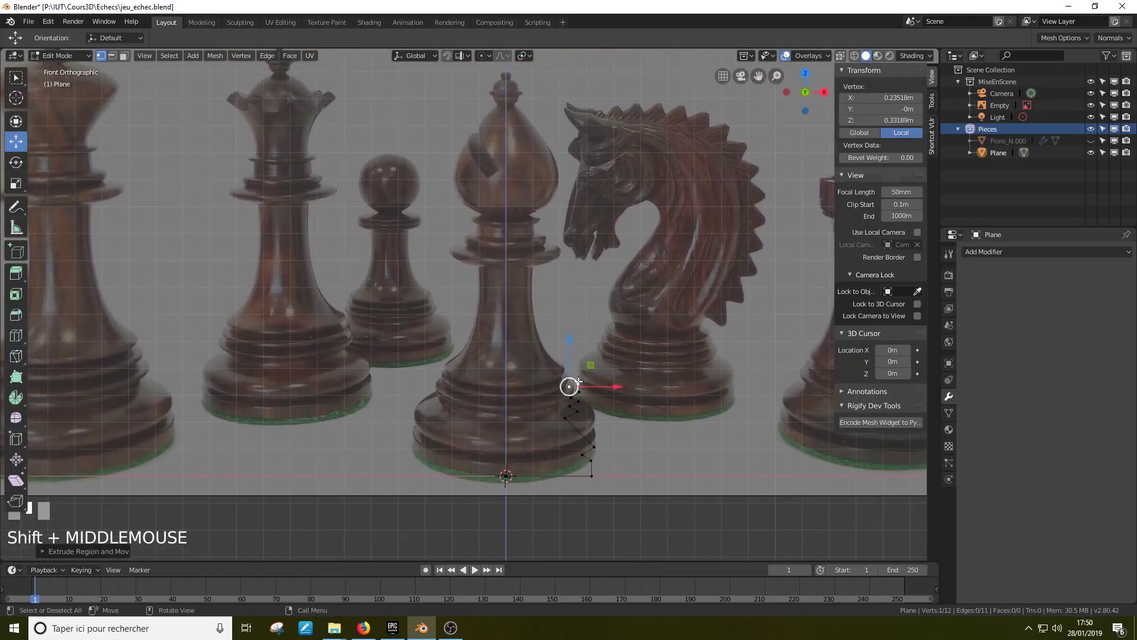
key("e")
left_click(551, 367)
key("e")
left_click(542, 346)
key("e")
left_click(534, 286)
key("e")
left_click(533, 237)
Step: Extrude vertices around the wide collar, starting at its rim near X 0.21 m, and up the small mouldings to the base of the head
key("e")
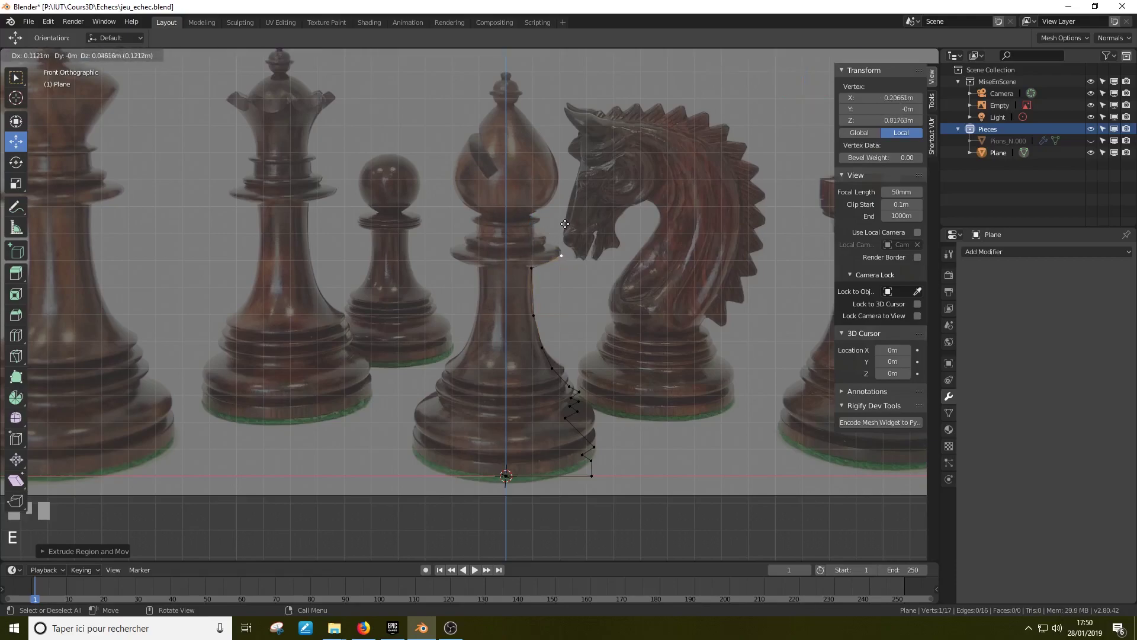
left_click(564, 224)
key("e")
left_click(548, 214)
key("e")
left_click(545, 207)
key("e")
left_click(539, 204)
key("e")
left_click(536, 196)
key("e")
left_click(545, 186)
key("e")
left_click(533, 182)
Step: Extrude four vertices along the bulging outline of the bishop's head up to the narrow neck under the finial
key("e")
left_click(552, 168)
key("e")
left_click(559, 146)
key("e")
left_click(552, 110)
key("e")
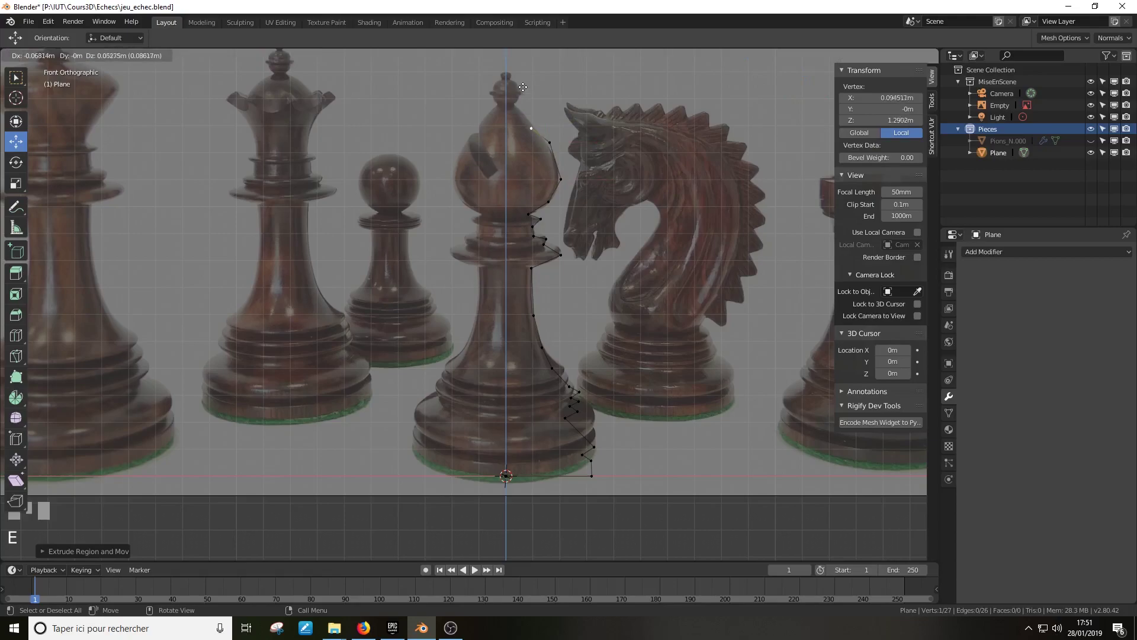
left_click(508, 66)
Step: Extrude three vertices up the underside of the finial to its ring's lower outer edge, about X 0.07 m, Z 1.41 m
key("e")
left_click(511, 57)
key("e")
left_click(510, 55)
key("e")
left_click(517, 58)
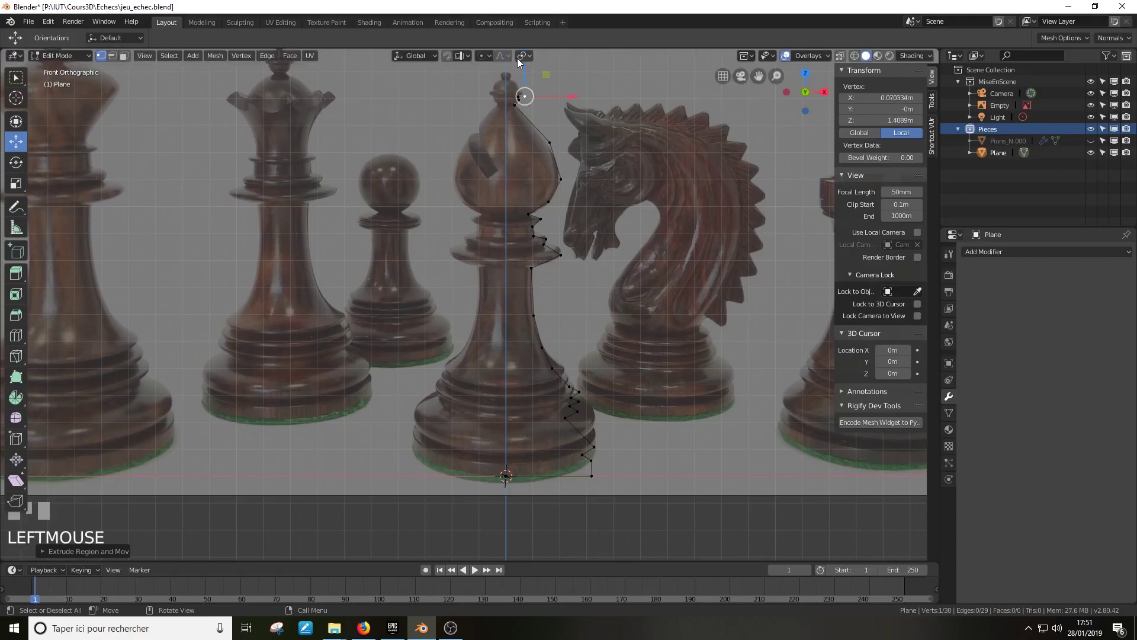
Step: Extrude vertices over the finial's ring and along the rounded knob above it
scroll(536, 104, "up", 3)
scroll(538, 103, "up", 2)
middle_click_drag(538, 102, 471, 369, "shift")
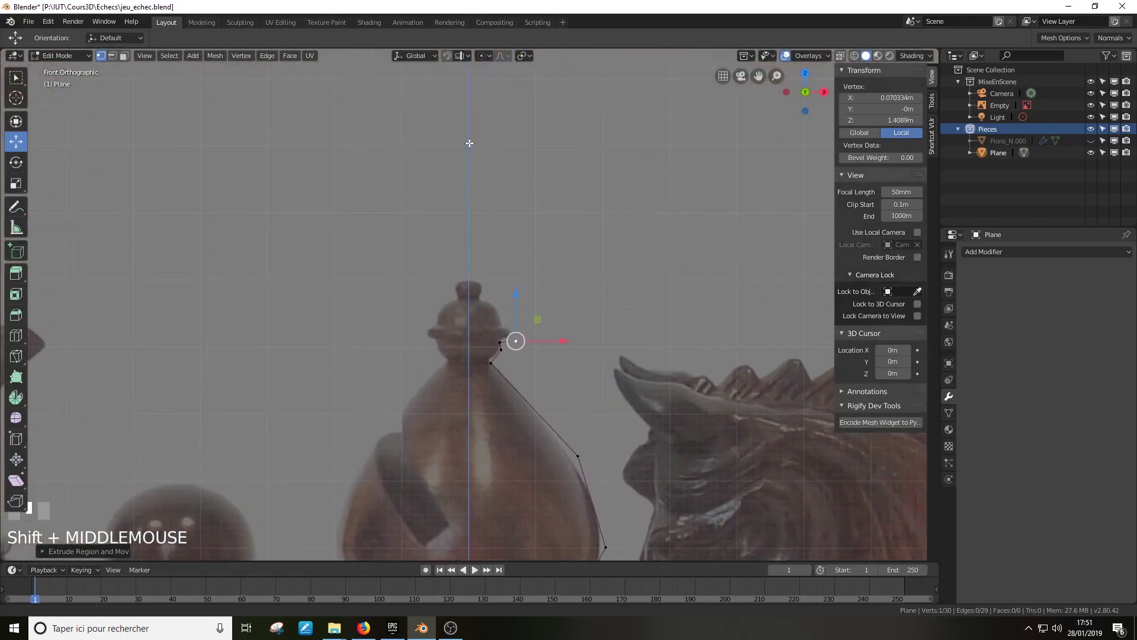
key("e")
left_click(540, 341)
key("e")
left_click(526, 340)
key("e")
left_click(514, 314)
key("e")
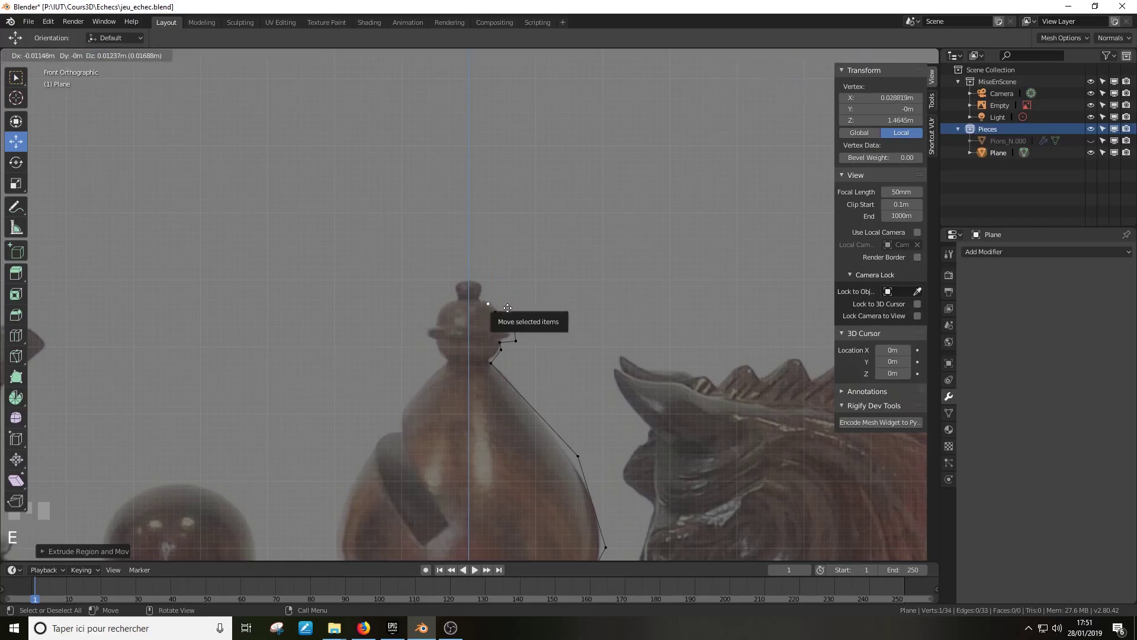
left_click(495, 303)
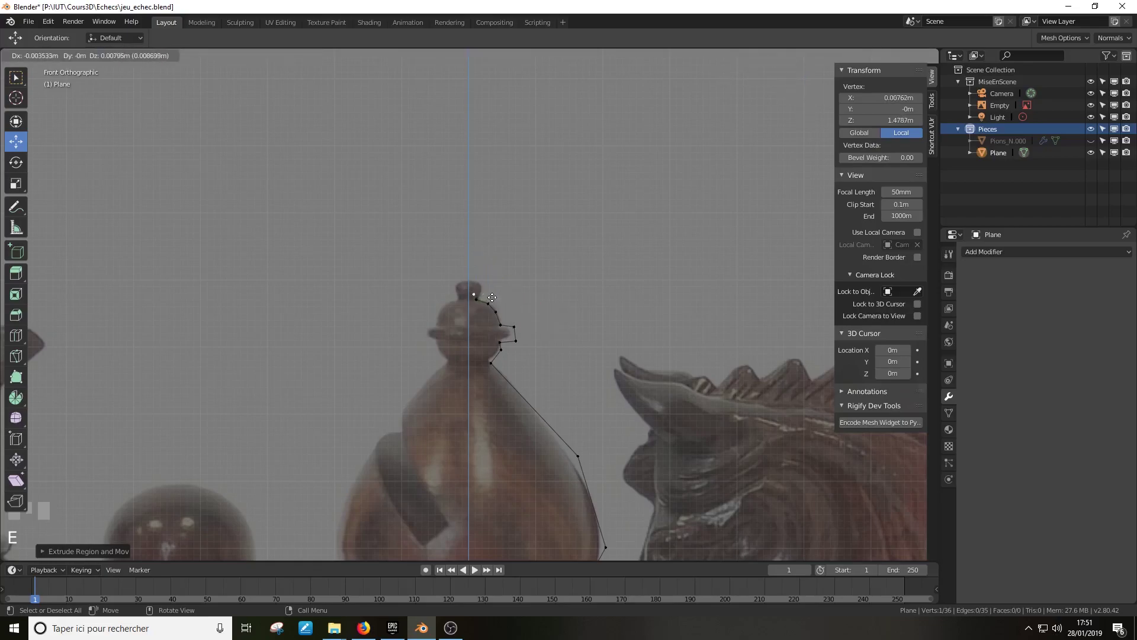
Step: Extrude the outline around the small top button, ending on the central axis at about Z 1.5 m
left_click(496, 298)
key("e")
left_click(503, 292)
key("e")
left_click(503, 287)
key("e")
left_click(489, 282)
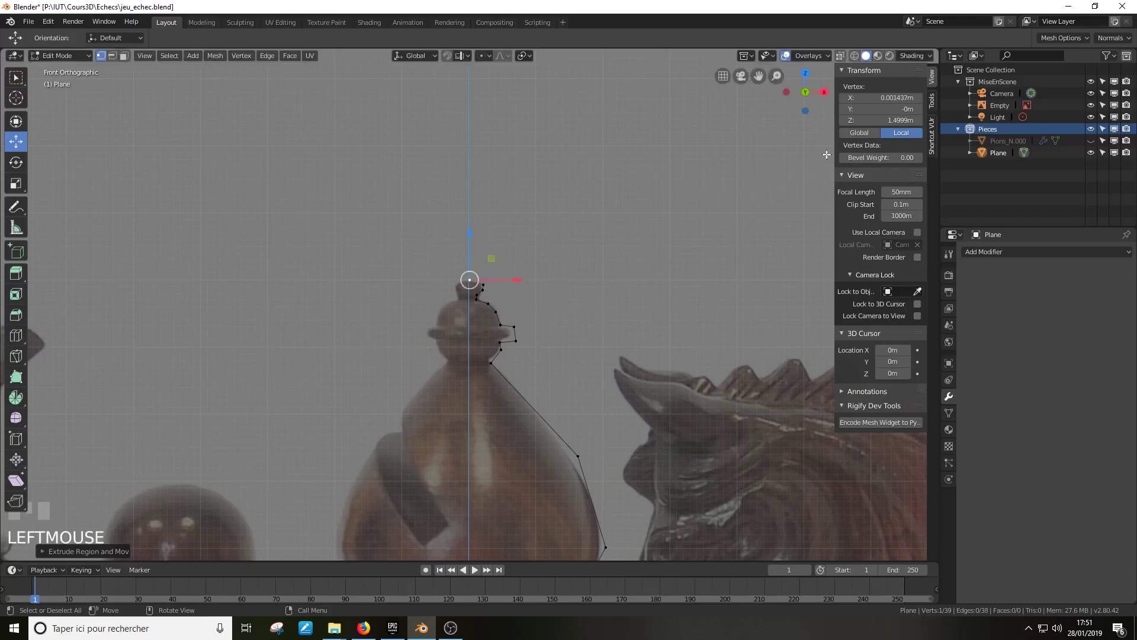
Step: Set the topmost profile vertex's X coordinate to 0 m
left_click(895, 95)
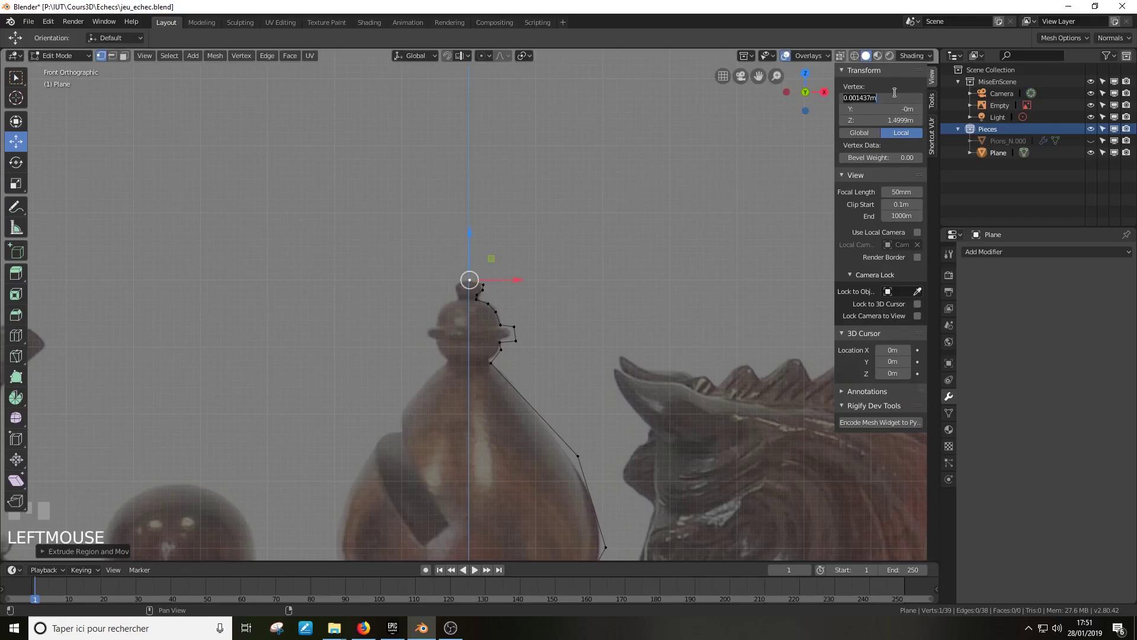
type("0")
key("Return")
Step: Move the finial ring's upper and outer vertices onto the reference silhouette, placing the lower outer one at about X 0.063 m, Z 1.417 m
scroll(510, 337, "up", 5)
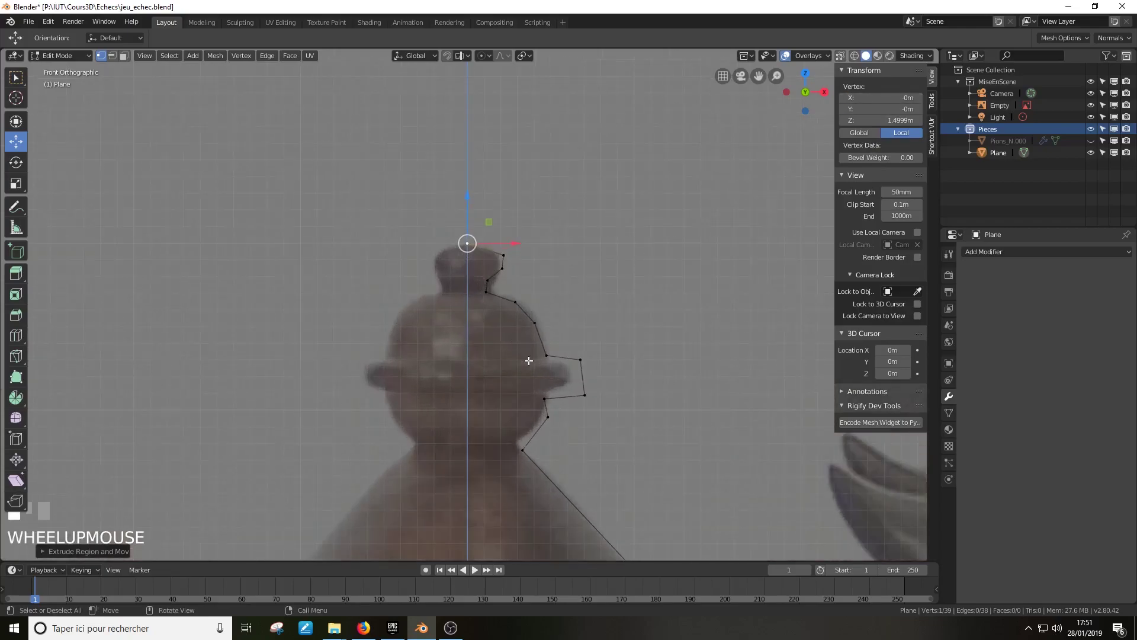
left_click(544, 356)
left_click_drag(652, 379, 629, 375)
left_click(582, 364)
key("g")
left_click(570, 369)
left_click(584, 395)
key("g")
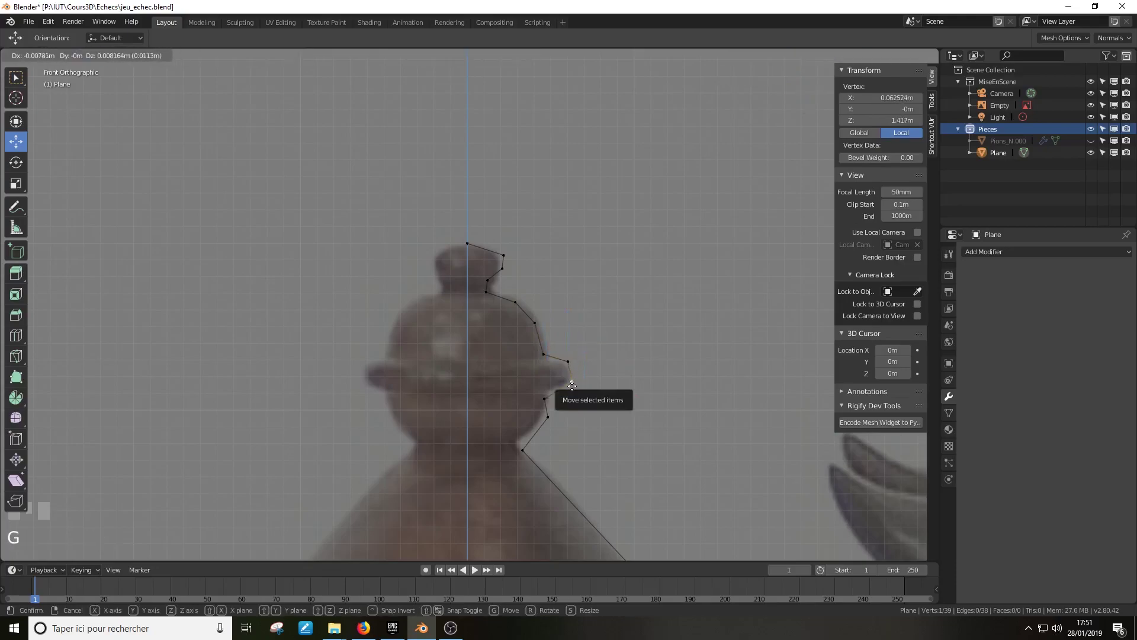
left_click(569, 381)
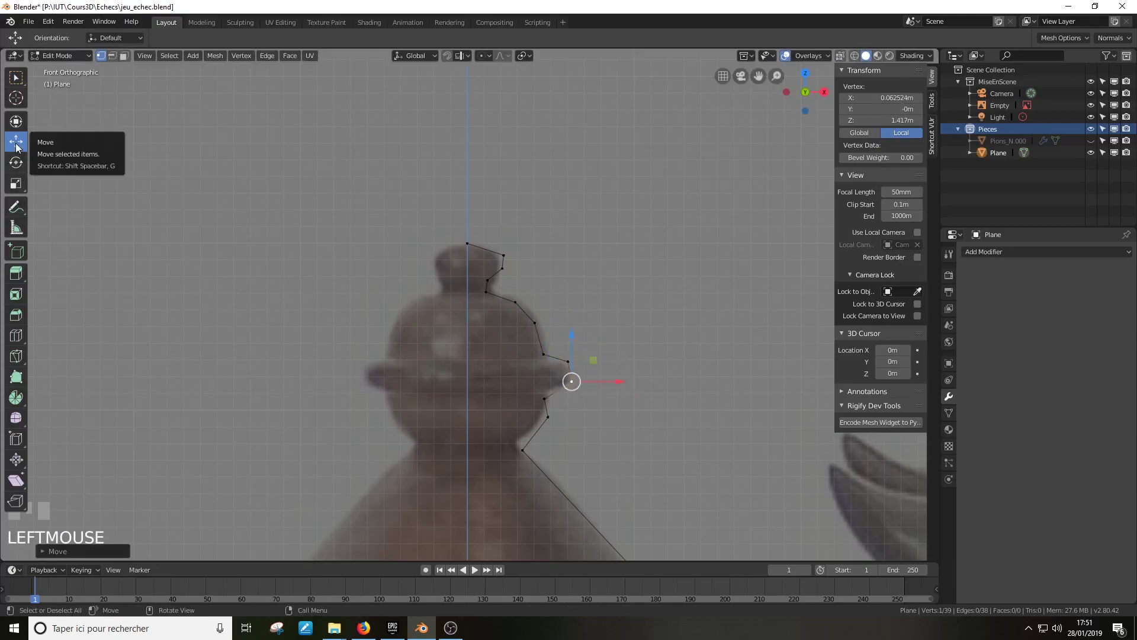
Step: Move the three vertices beneath the finial ring onto the silhouette, placing the neck vertex at about X 0.029 m, Z 1.382 m
left_click(542, 400)
key("g")
left_click(545, 390)
left_click(546, 417)
key("g")
left_click(543, 414)
left_click(523, 450)
key("g")
left_click(514, 439)
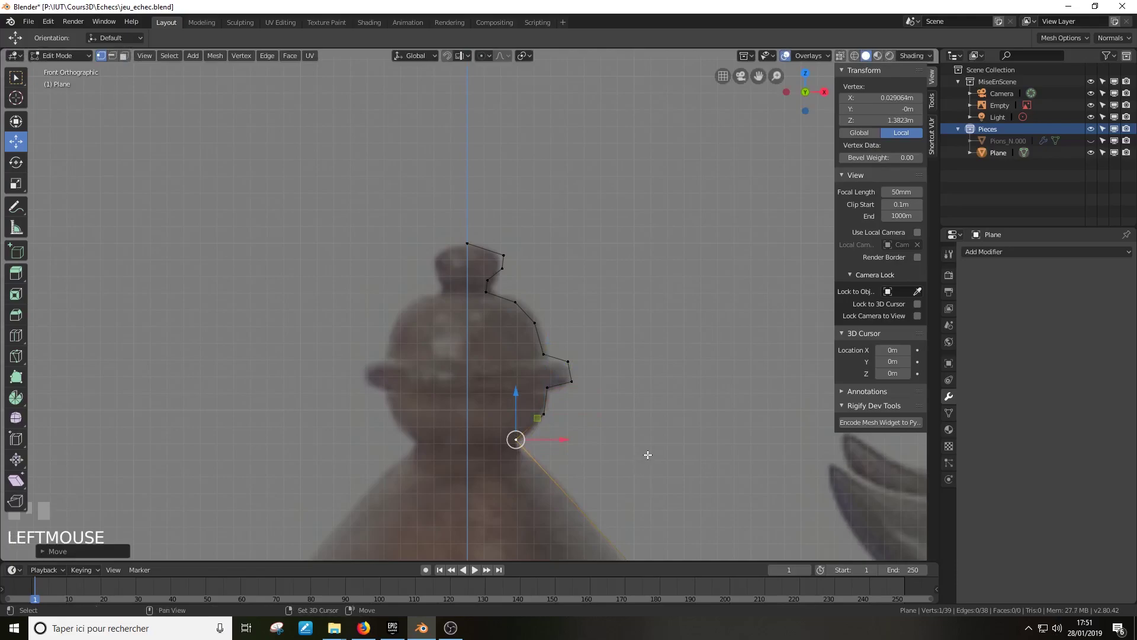
Step: Fine-tune the finial ring's upper inner and upper outer vertices to match the reference edge
left_click(543, 354)
key("g")
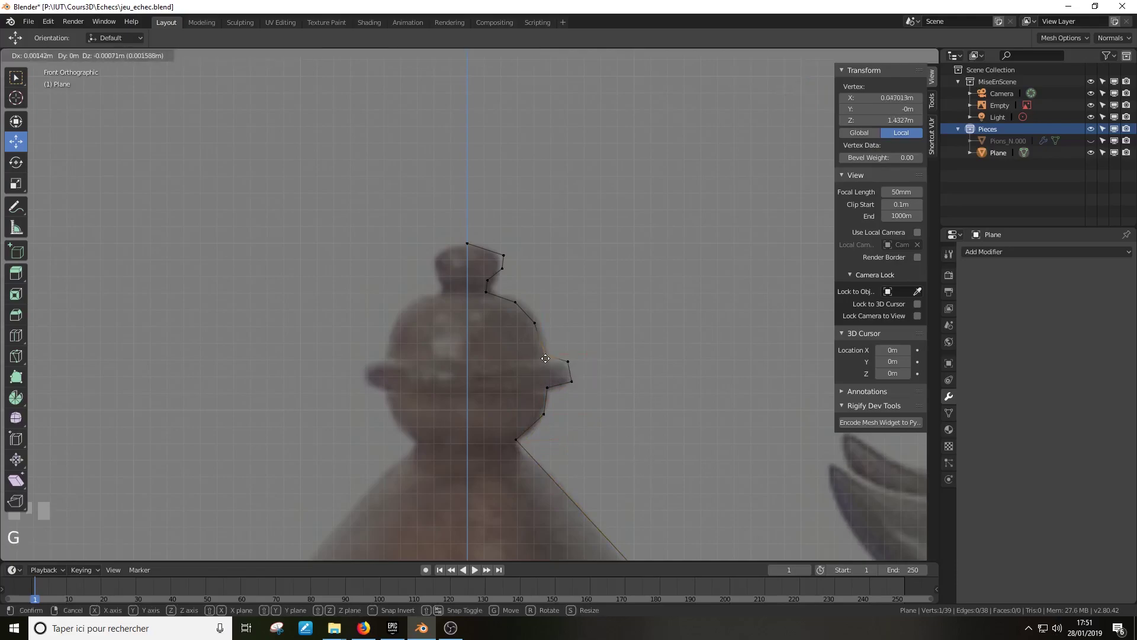
left_click(544, 359)
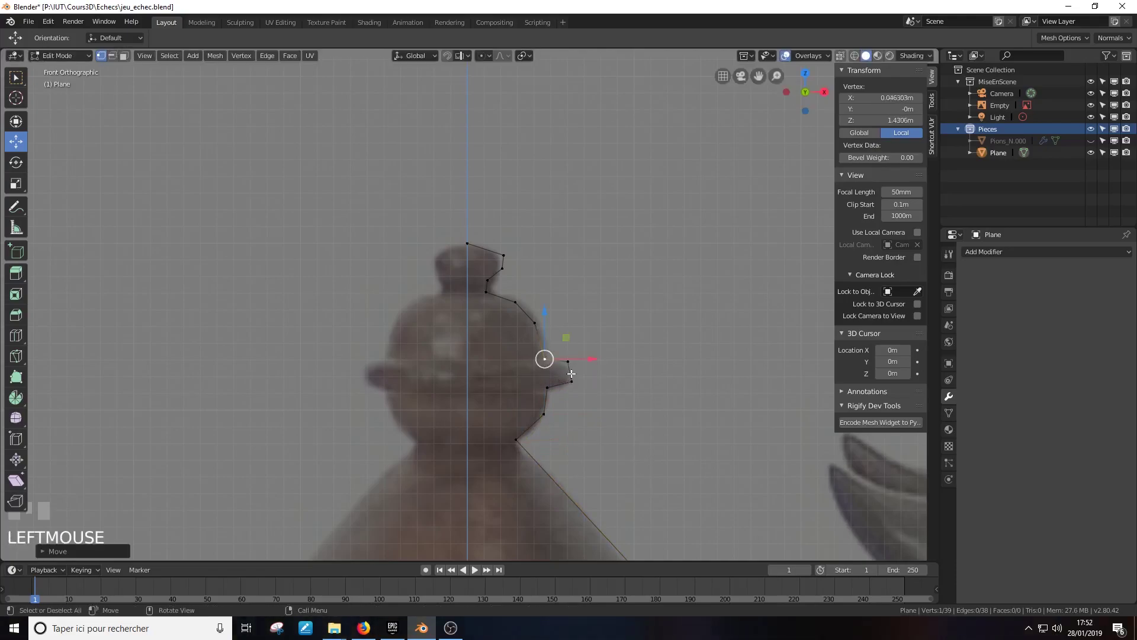
key("g")
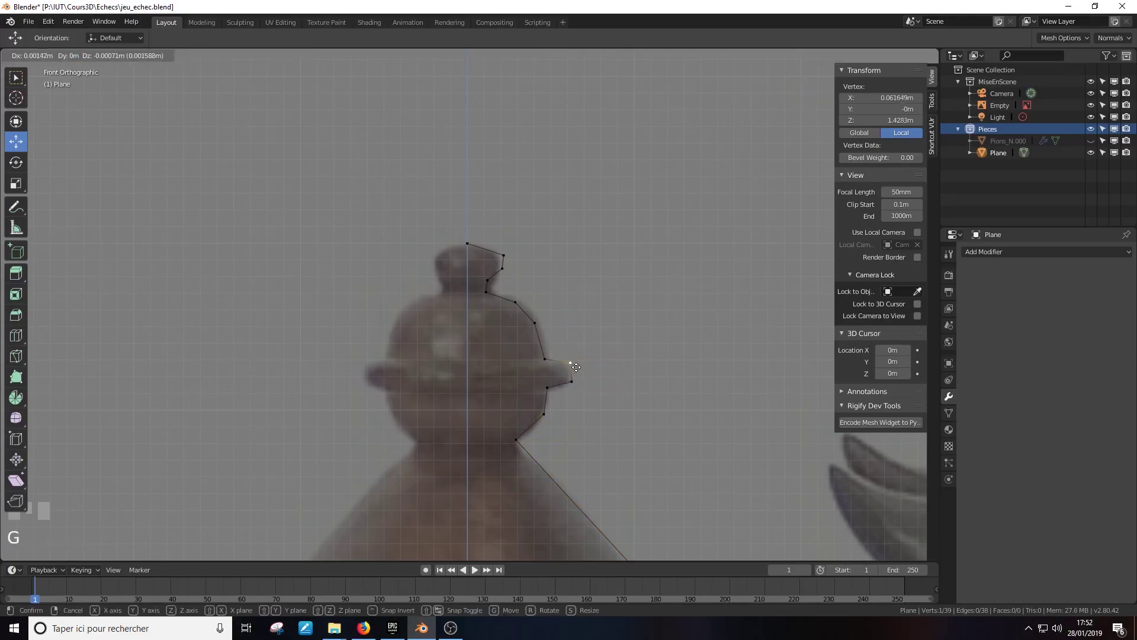
left_click(570, 363)
Step: Move the vertex on the upper slope of the bishop's head inward onto the reference outline
scroll(634, 435, "up", 5)
middle_click_drag(634, 435, 508, 213, "shift")
left_click(544, 304)
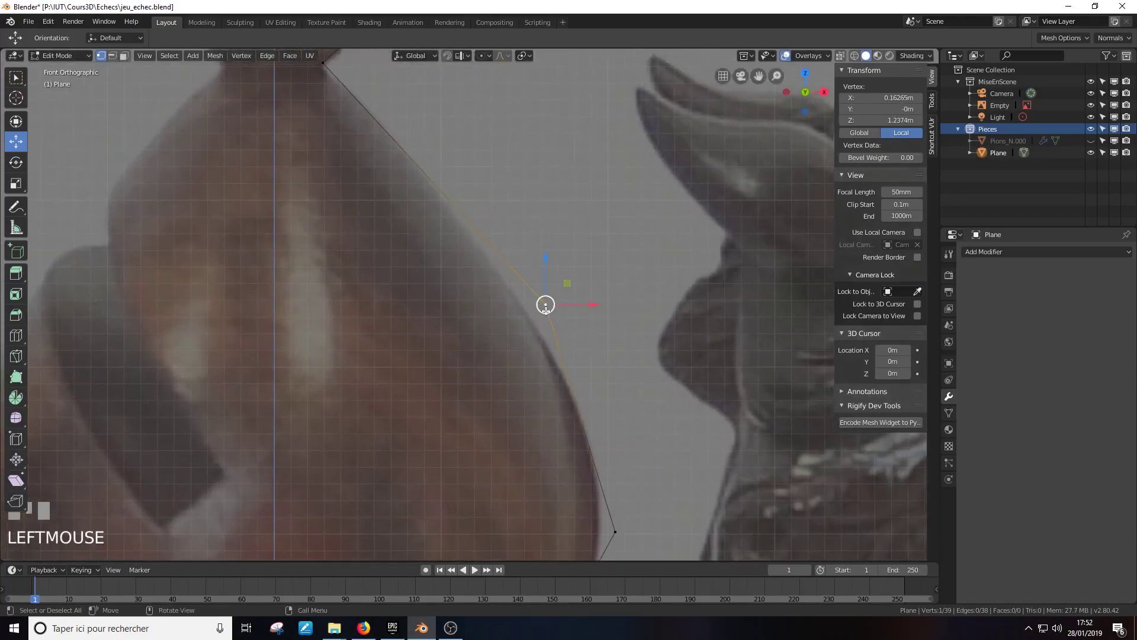
left_click_drag(545, 308, 533, 318)
Step: Move the base's two lowest outer vertices outward to about X 0.33 m, then nudge the bottom corner to about X 0.327 m
scroll(566, 400, "down", 6)
middle_click_drag(567, 400, 507, 296, "shift")
scroll(539, 388, "up", 3)
middle_click_drag(617, 493, 573, 385, "shift")
left_click(544, 362)
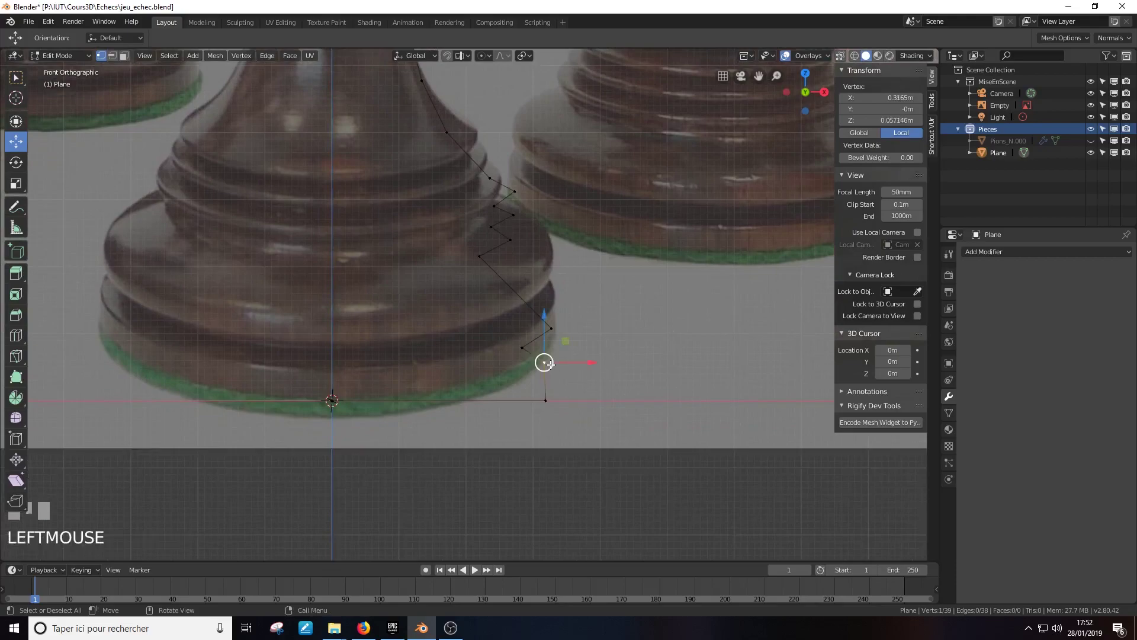
left_click(548, 400, "shift")
left_click_drag(591, 380, 599, 381)
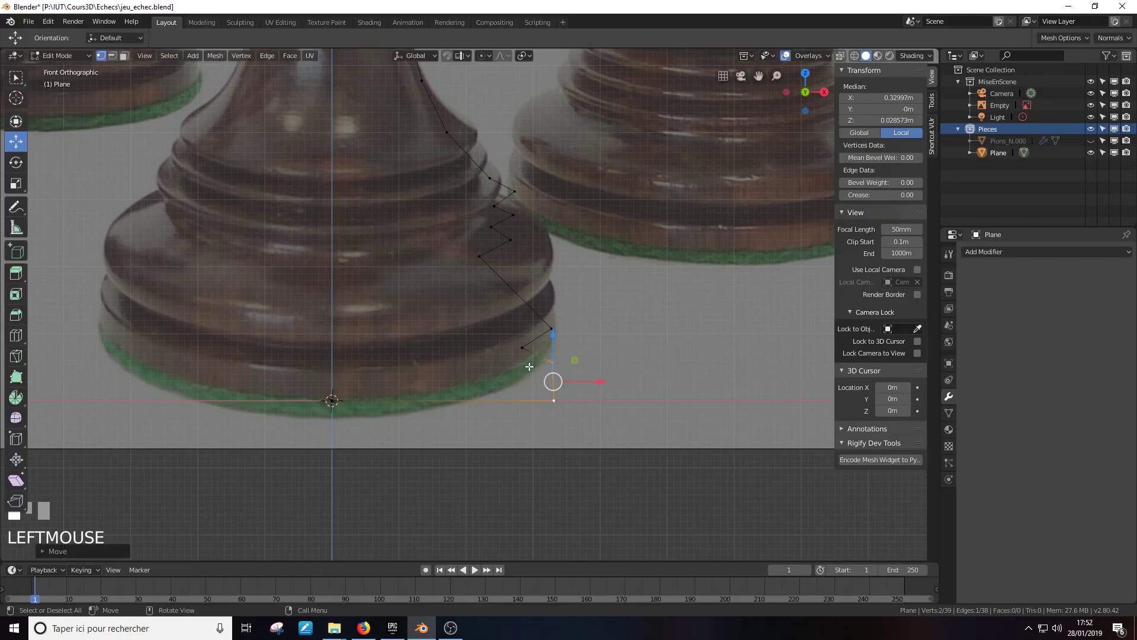
left_click(554, 405)
left_click_drag(602, 402, 602, 404)
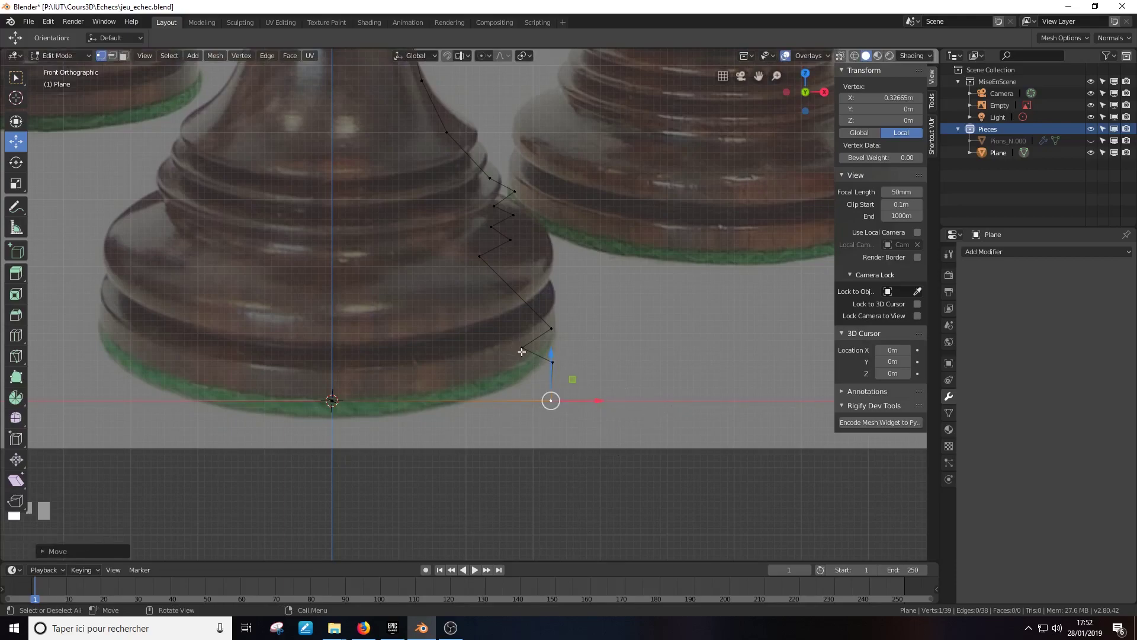
Step: Bevel the base's two lowest outer vertices in vertex-only mode with 2 segments and an offset of about 0.01 m
left_click(559, 370)
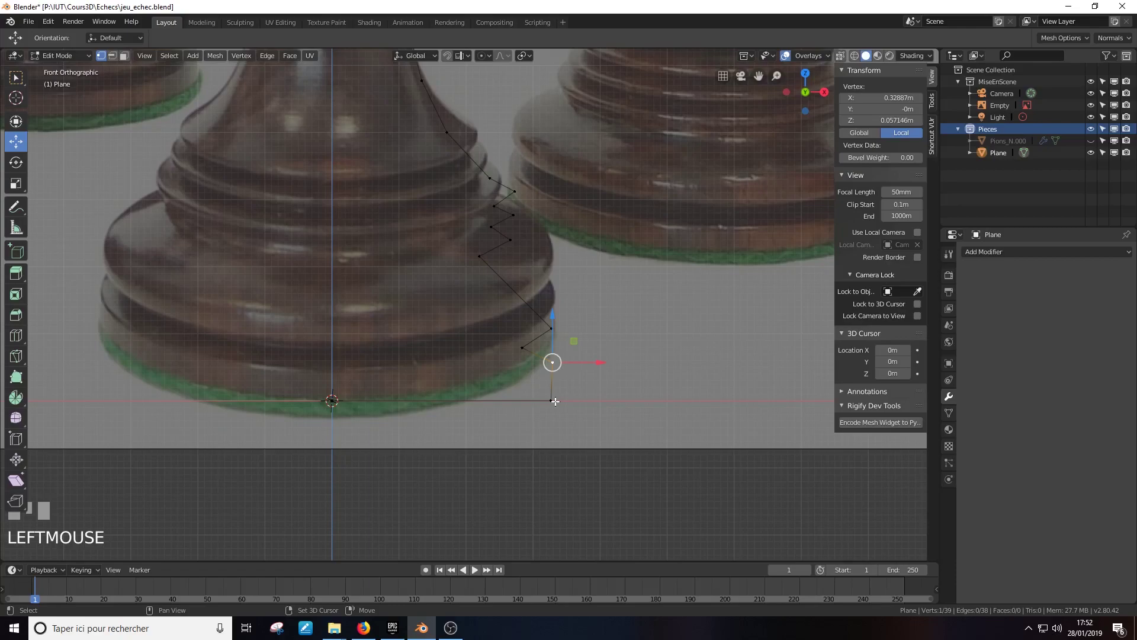
left_click(552, 401, "shift")
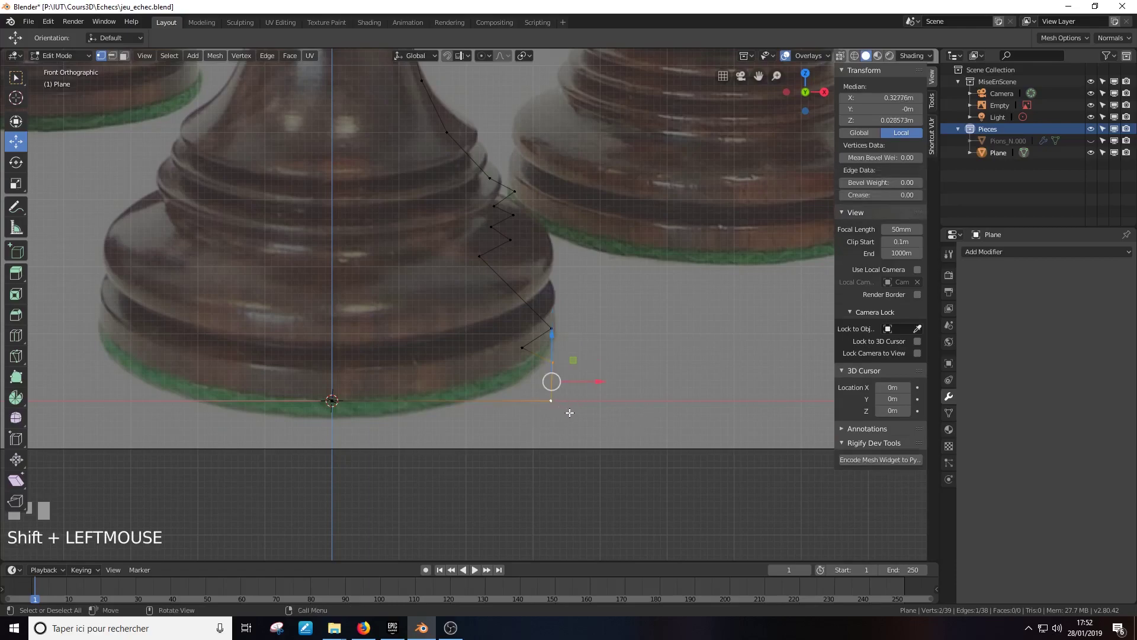
key("ctrl+b")
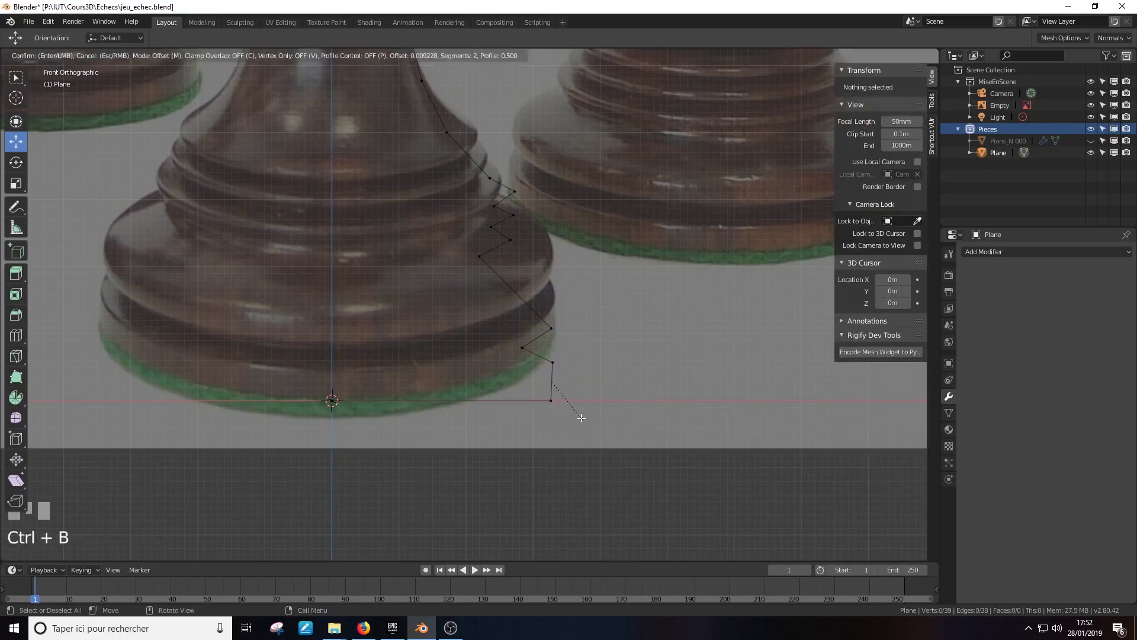
key("v")
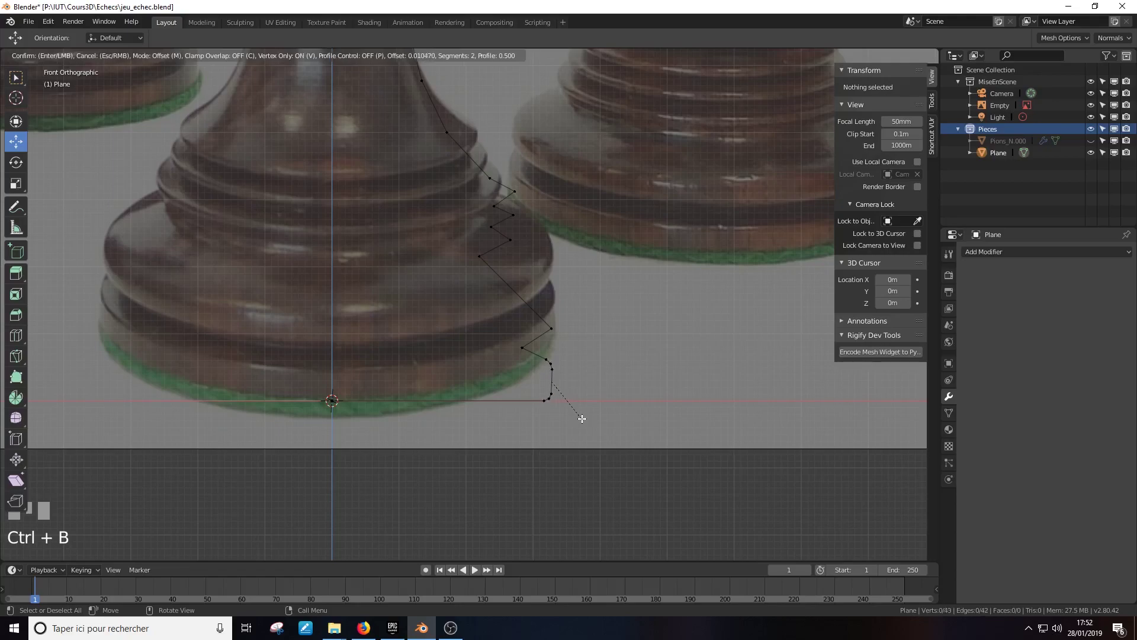
left_click(583, 419)
Step: Vertex-bevel the base's groove, the rim above it and the inner corner above the rim one by one, using 2 segments
left_click(522, 347)
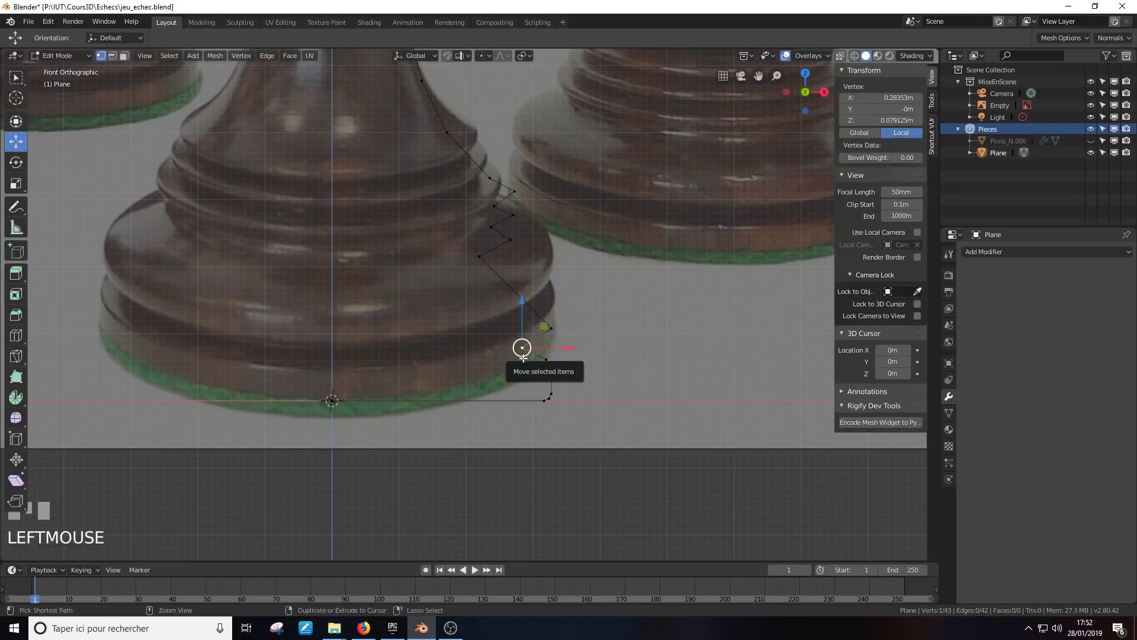
key("ctrl+b")
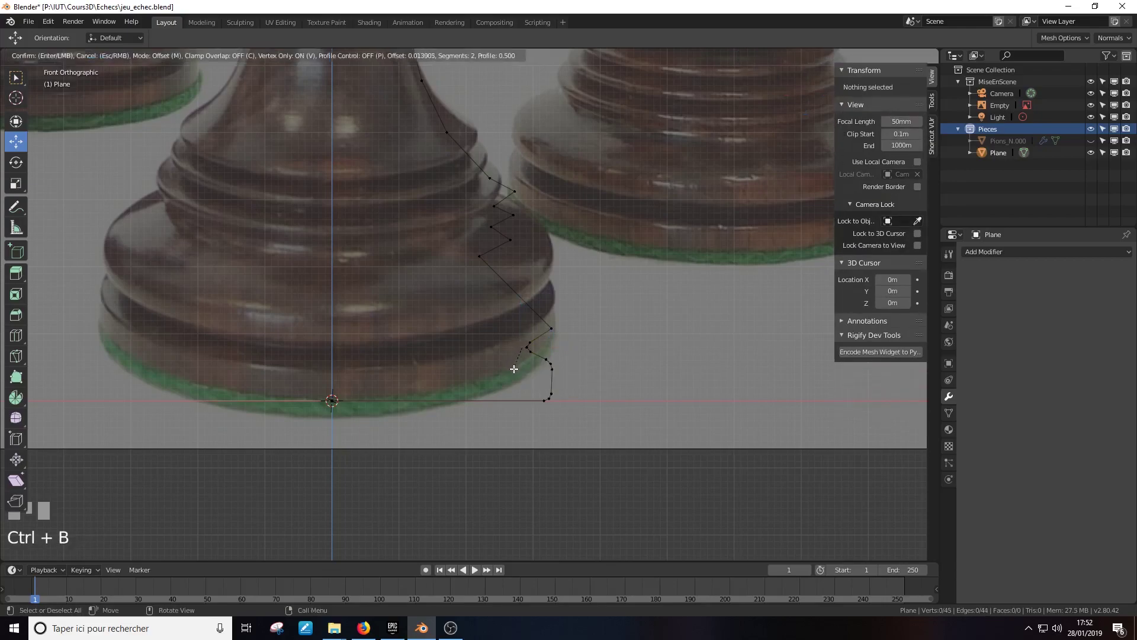
left_click(520, 347)
left_click(551, 328)
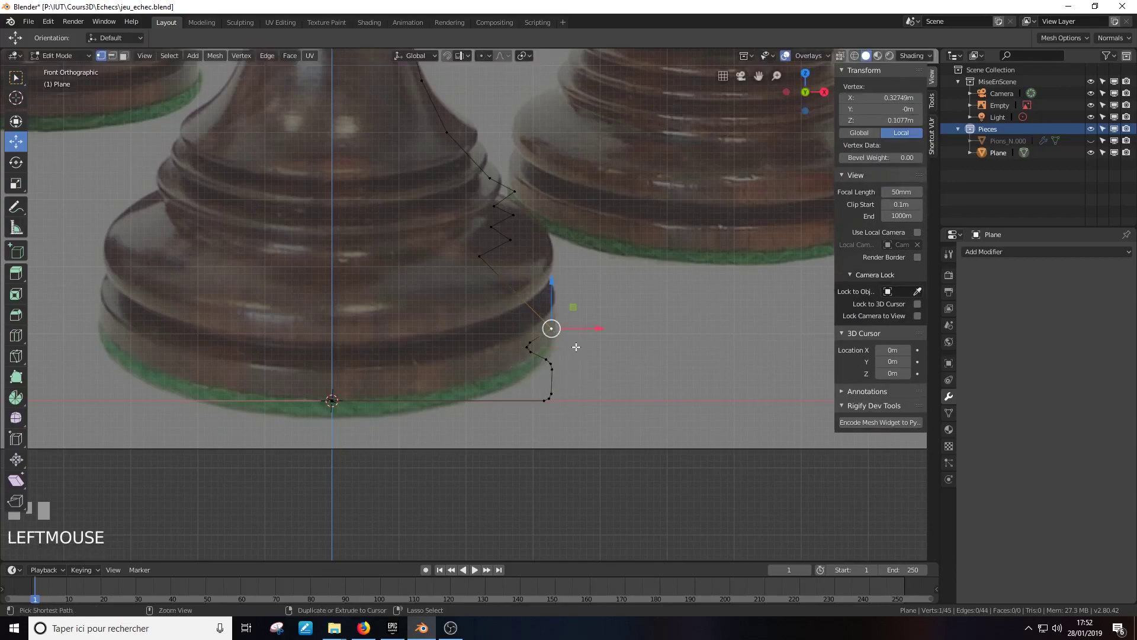
key("ctrl+b")
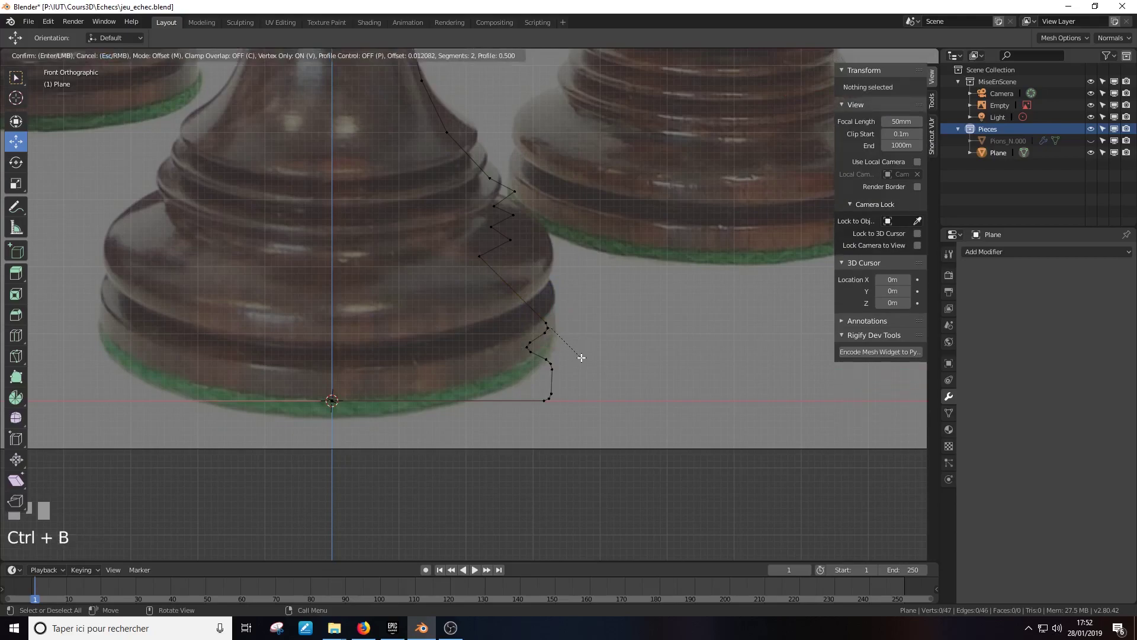
left_click(548, 320)
left_click(483, 263)
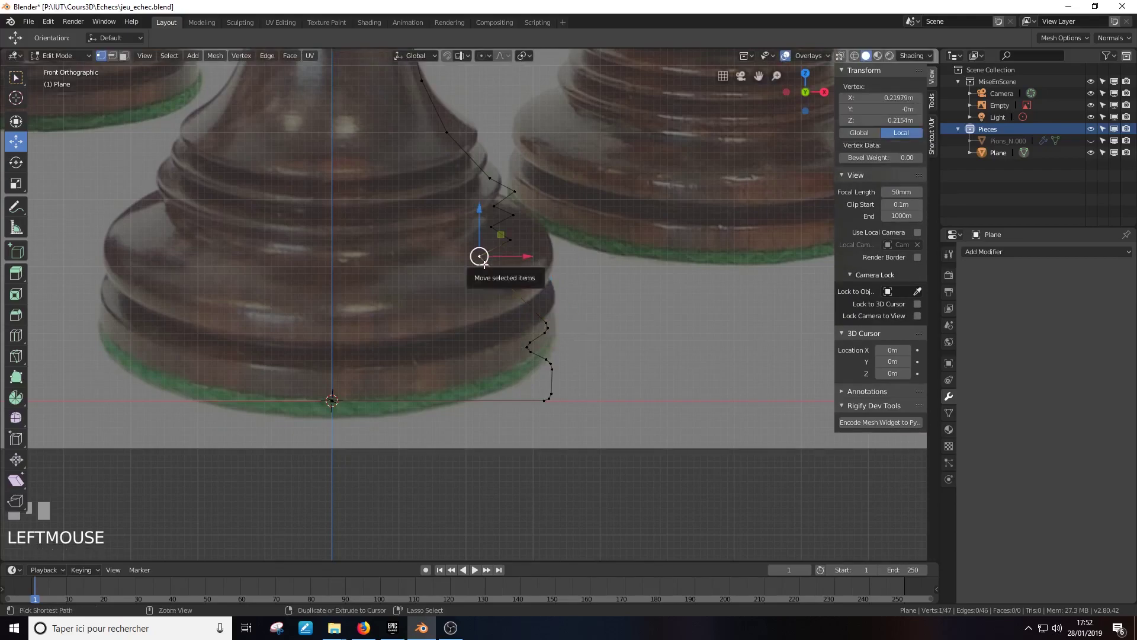
key("ctrl+b")
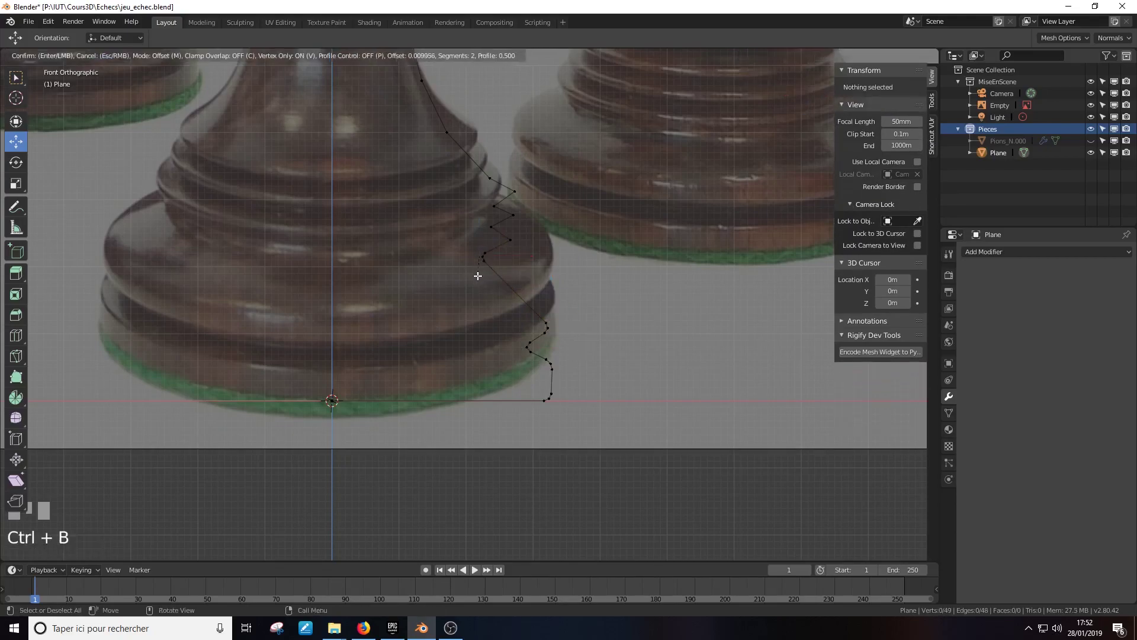
left_click(477, 274)
Step: Vertex-bevel the six zigzag vertices of the rings above the base together, using 2 segments and an offset of about 0.007 m
left_click(515, 246)
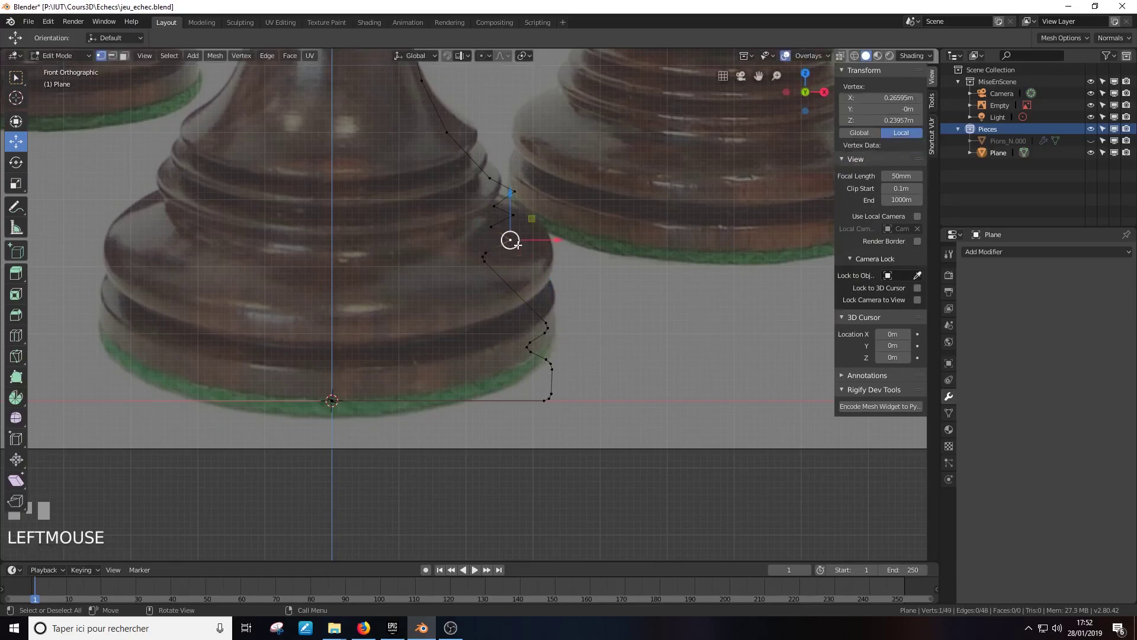
left_click(491, 227, "shift")
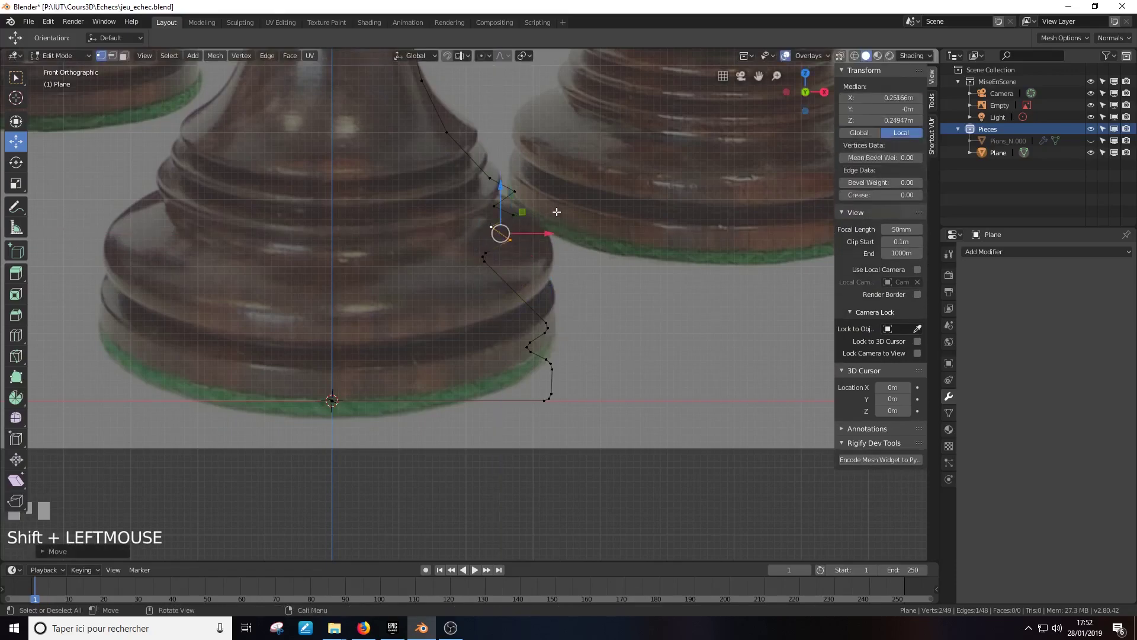
left_click(16, 77)
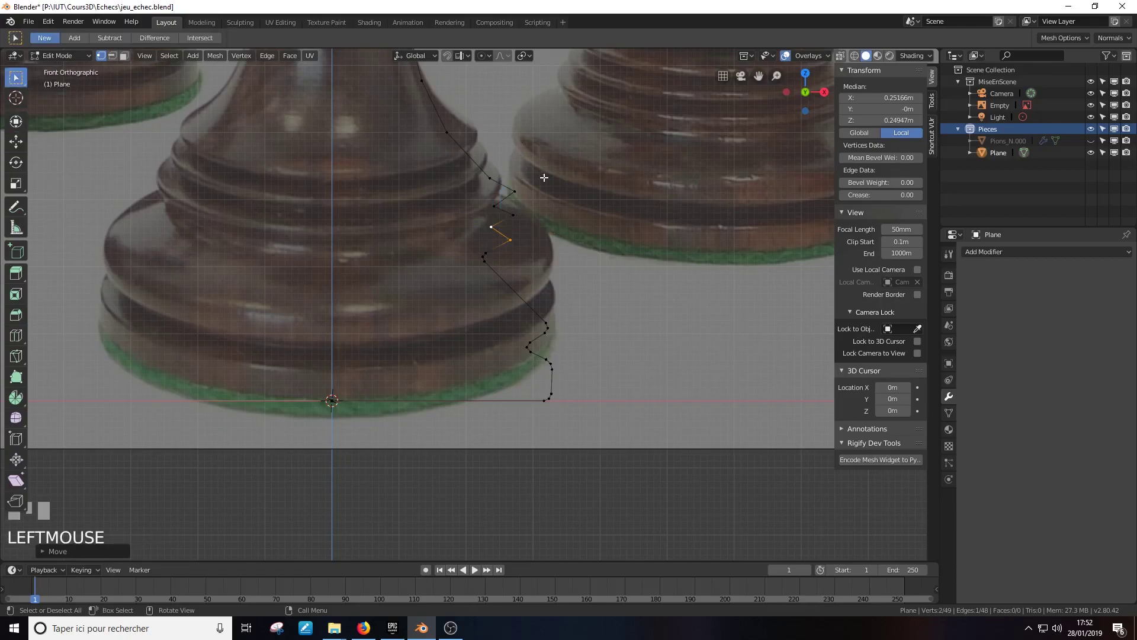
left_click_drag(524, 163, 483, 241)
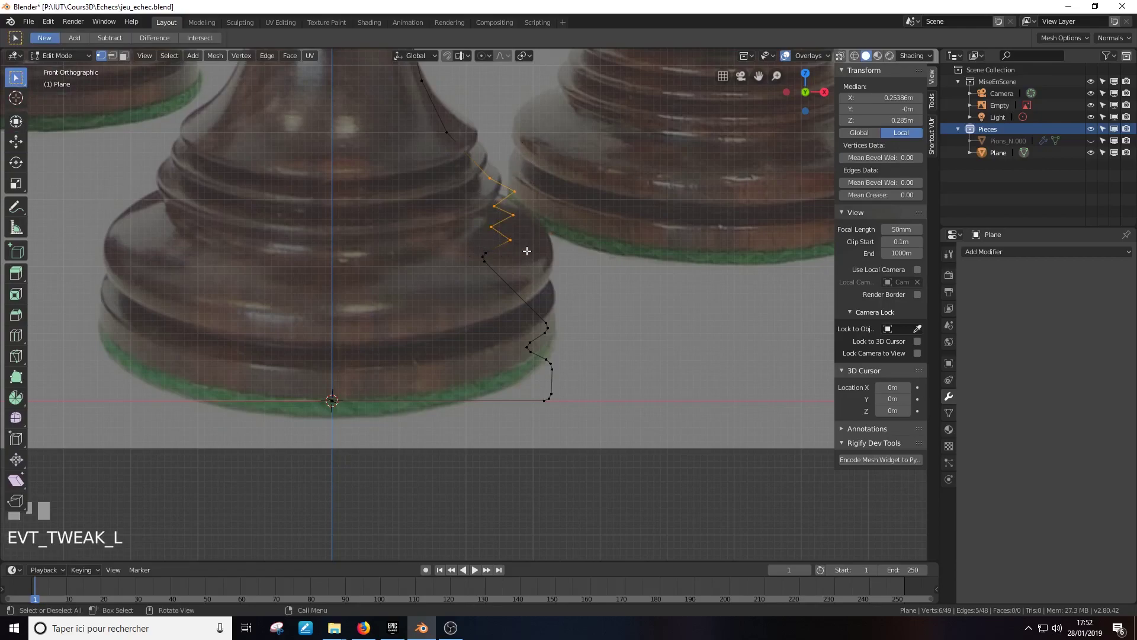
key("ctrl+b")
key("v")
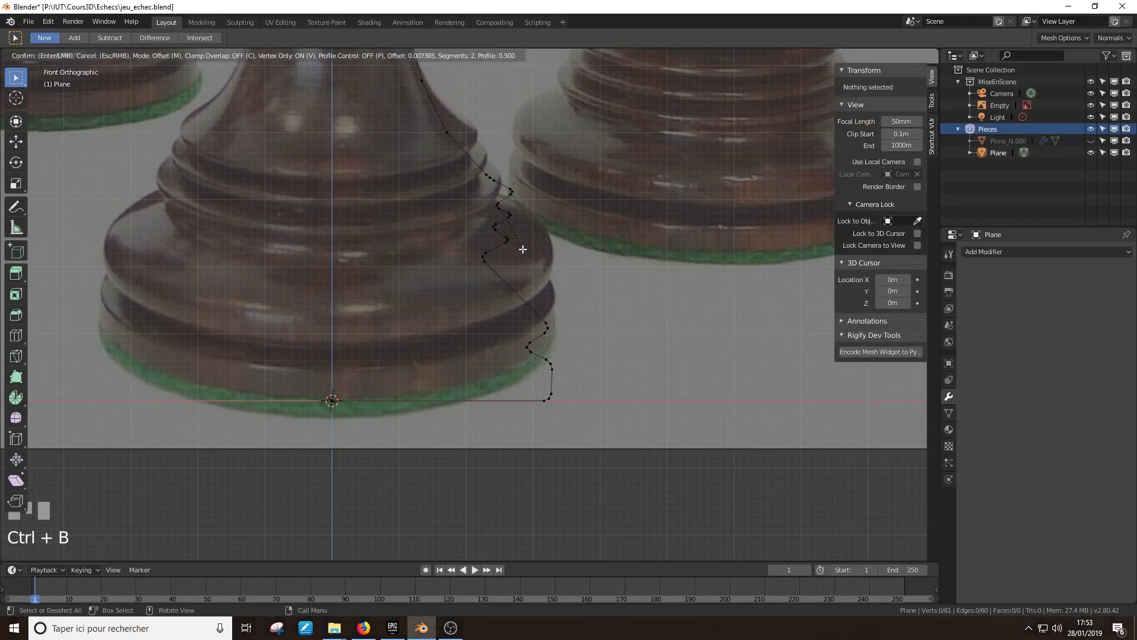
left_click(522, 249)
Step: Vertex-bevel the outline vertex at the lower end of the stem's flare with 2 segments
middle_click_drag(525, 246, 576, 447, "shift")
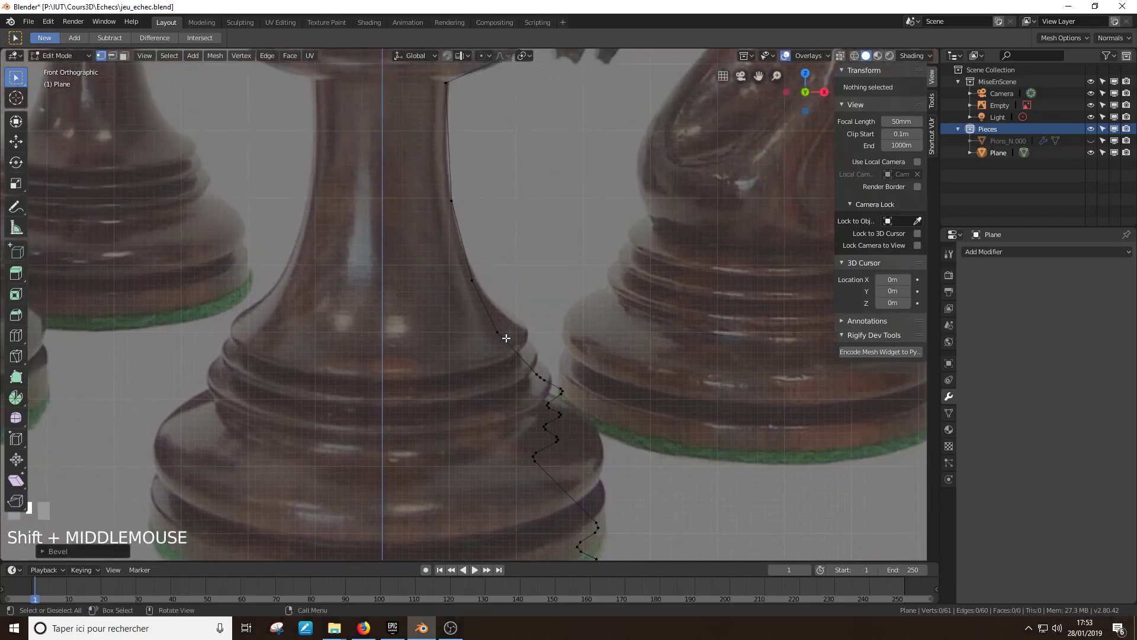
left_click(506, 338)
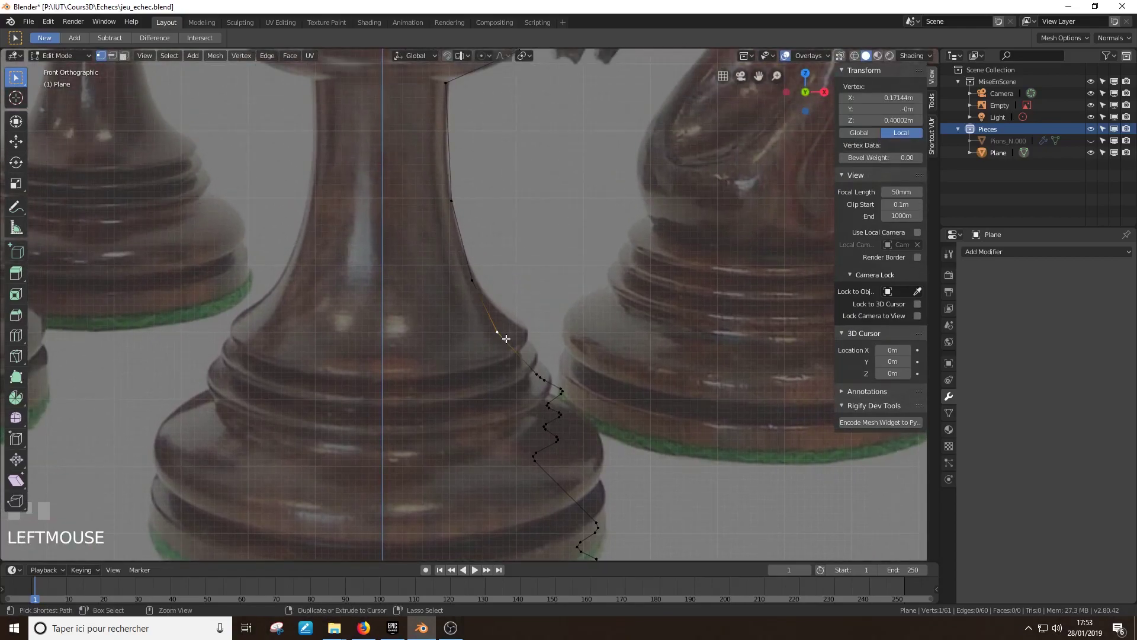
key("ctrl+b")
left_click(520, 351)
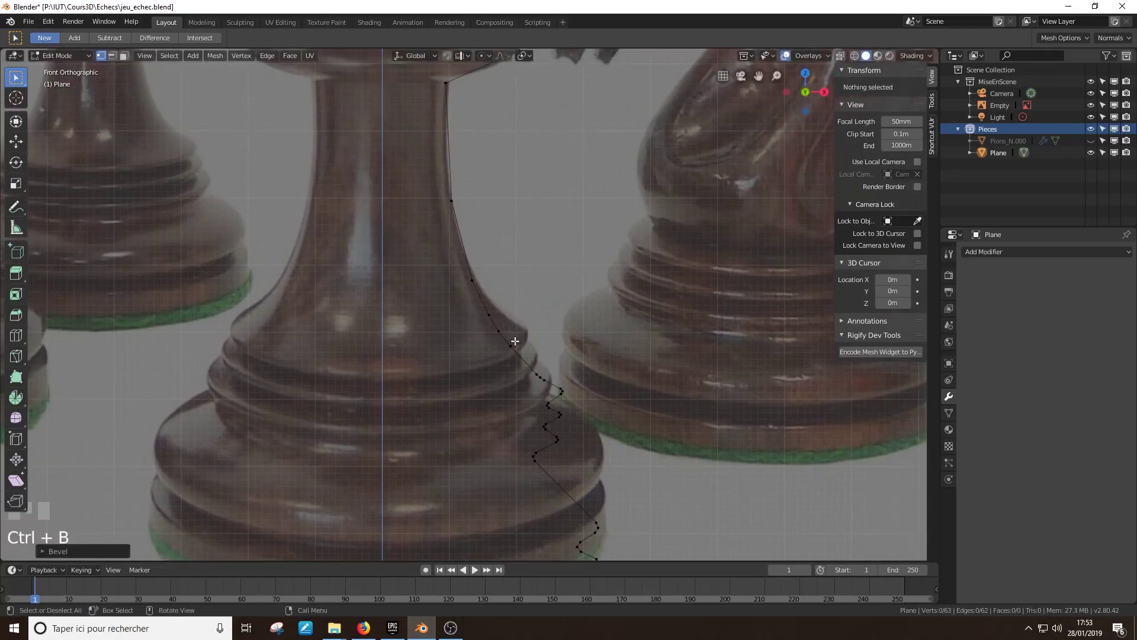
Step: Vertex-bevel the corner where the stem meets the underside of the wide collar, using 2 segments
middle_click_drag(472, 177, 470, 325, "shift")
left_click(515, 197)
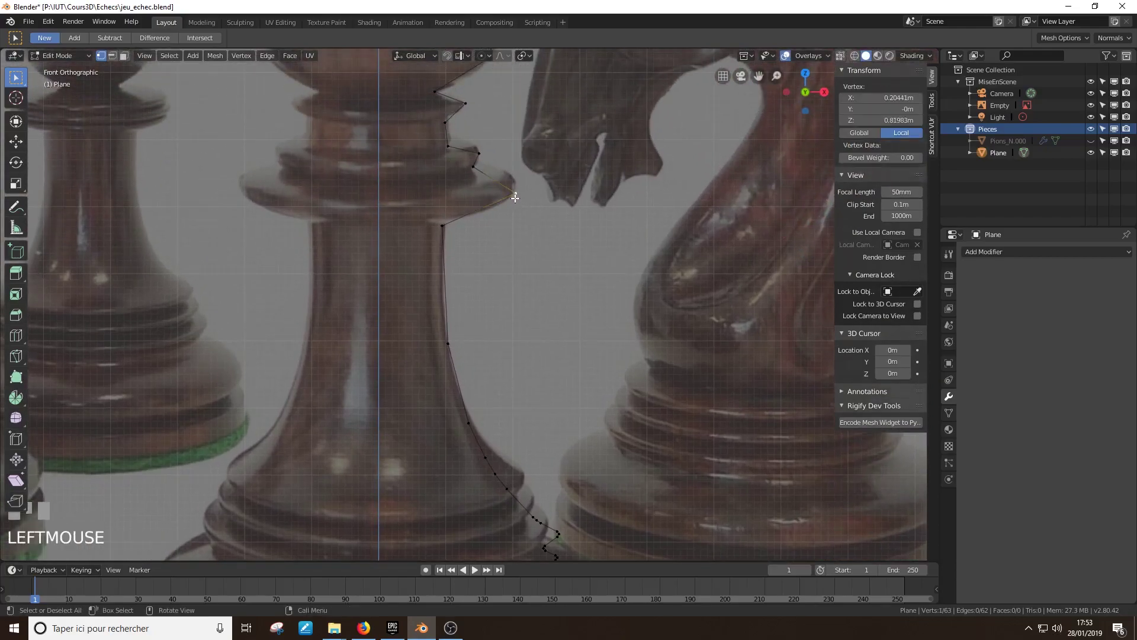
left_click(440, 225)
key("ctrl+b")
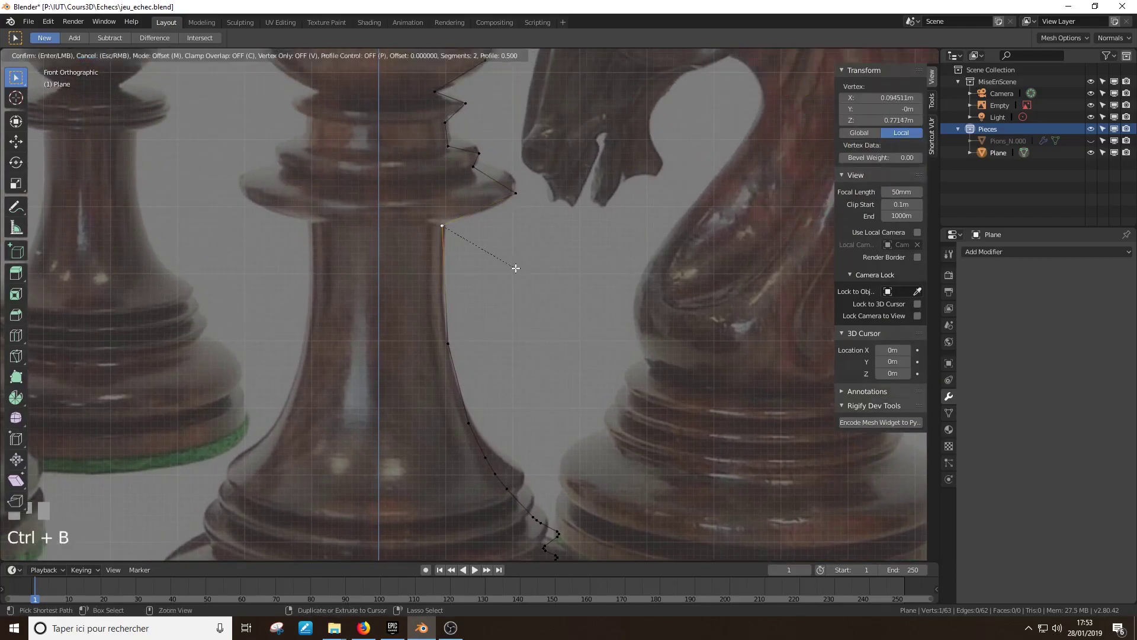
key("v")
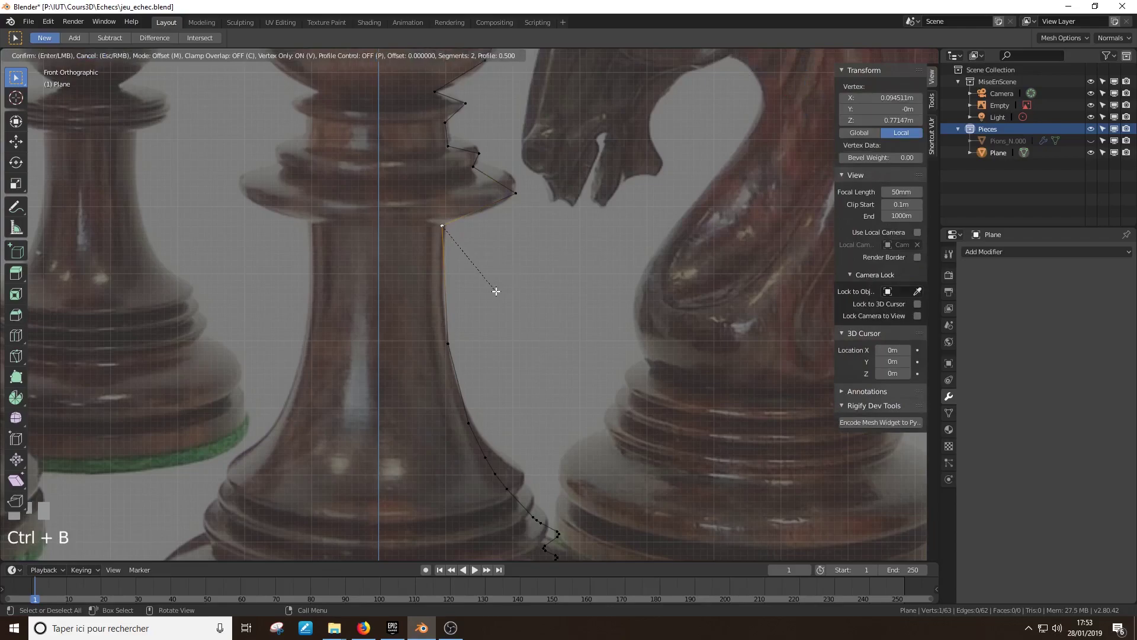
left_click(428, 313)
Step: Vertex-bevel the wide collar's outer tip with 4 segments and about 0.04 m offset, and move the rounded vertices outward to about X 0.2 m
left_click(513, 191)
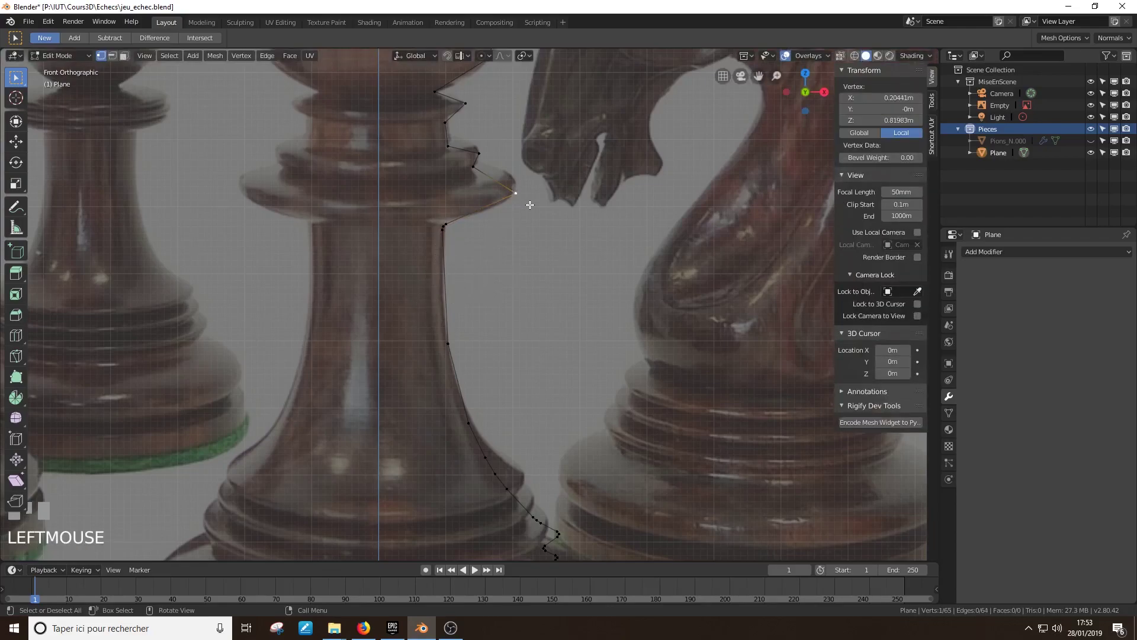
key("ctrl+b")
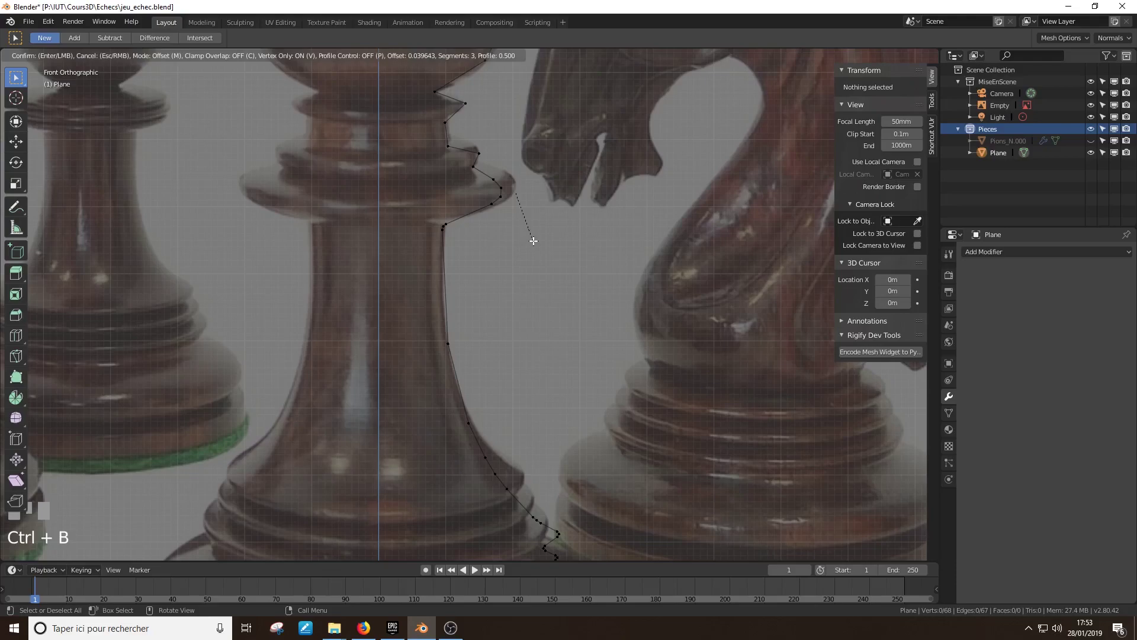
left_click(533, 241)
key("b")
left_click_drag(558, 207, 479, 165)
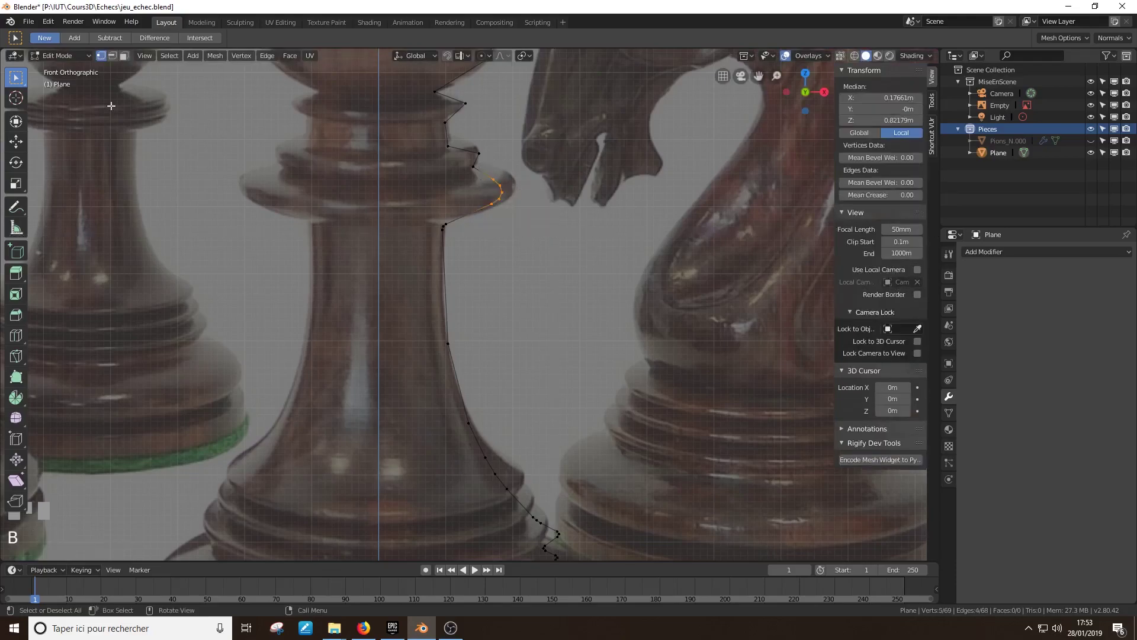
left_click(16, 141)
left_click_drag(538, 192, 552, 191)
Step: Try to vertex-bevel the inner corner above the wide collar with 4 segments, and undo it
middle_click_drag(511, 171, 533, 289, "shift")
scroll(527, 279, "up", 1)
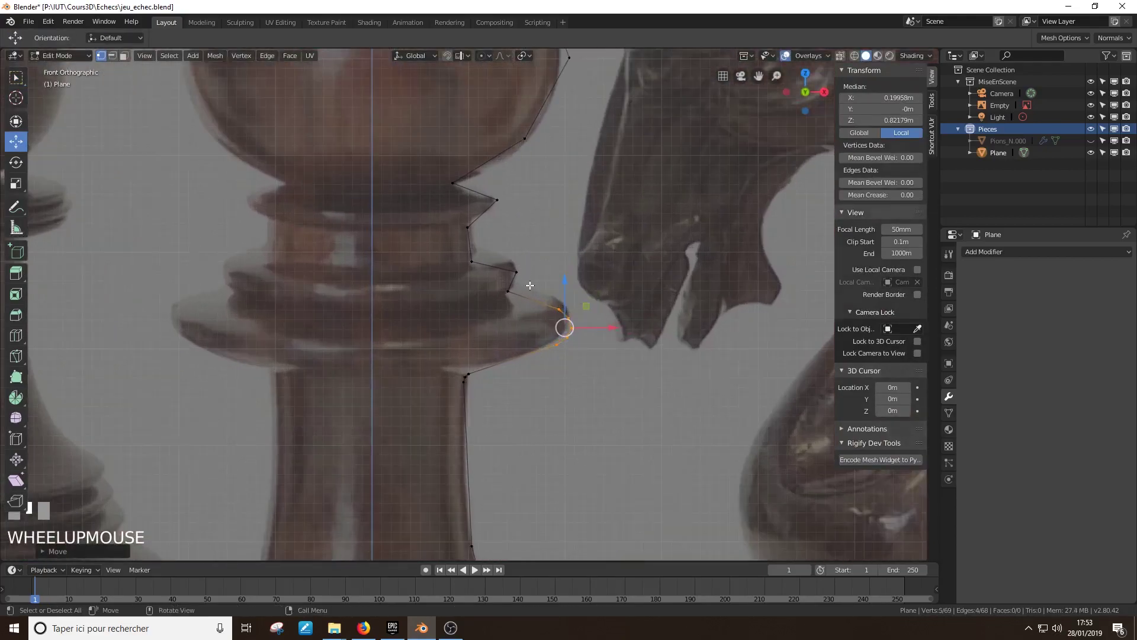
left_click(509, 292)
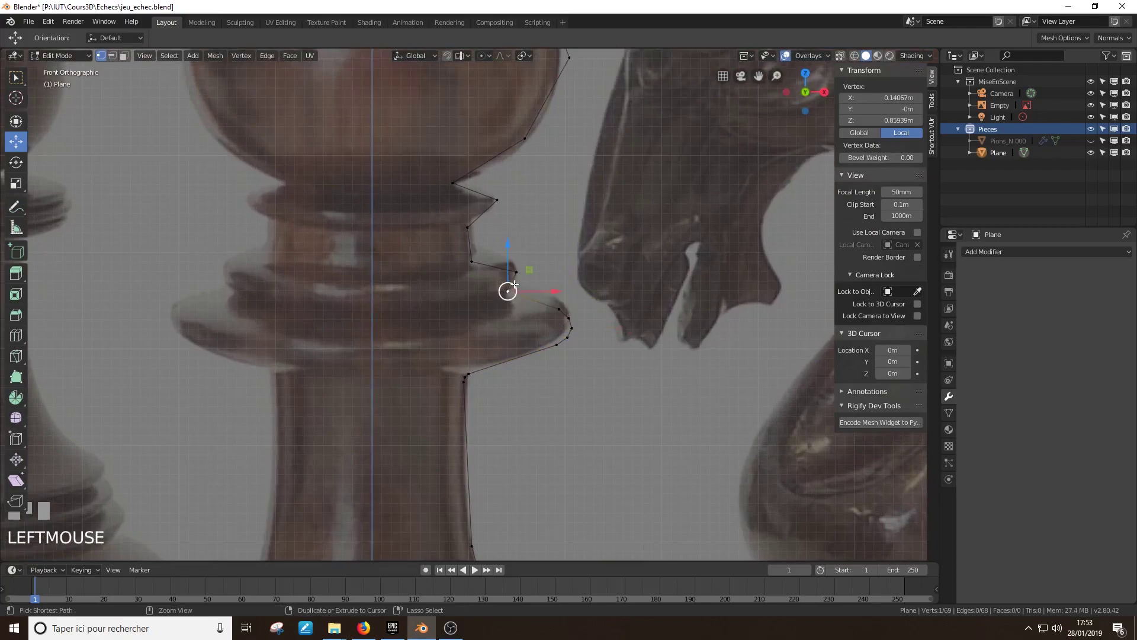
key("ctrl+b")
key("v")
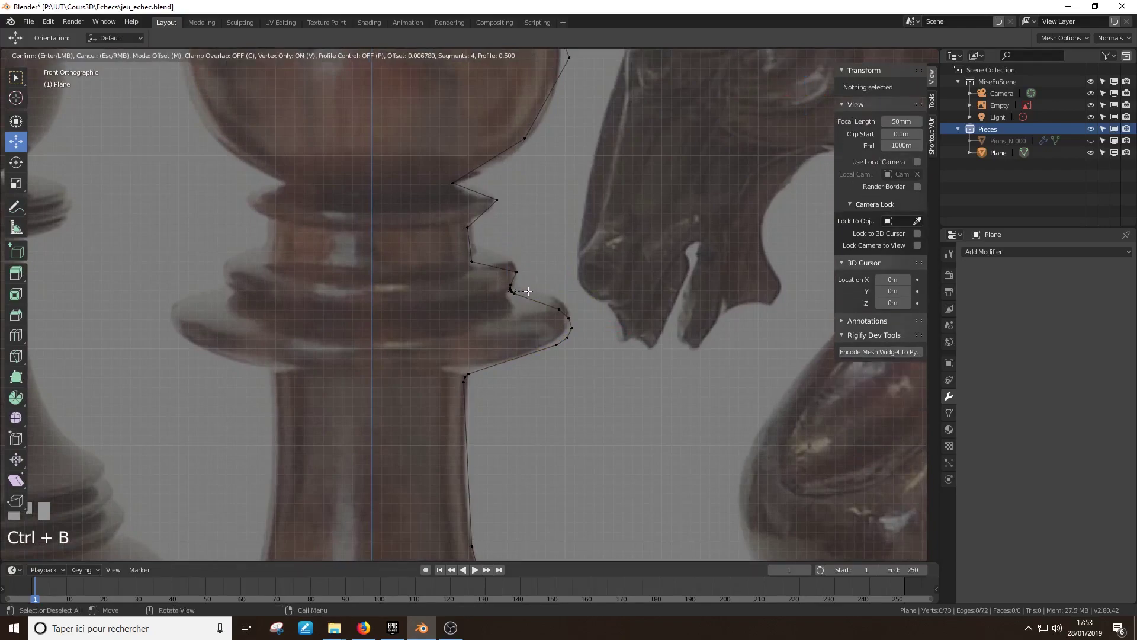
left_click(528, 290)
key("ctrl+z")
Step: Vertex-bevel the inner corner above the wide collar with 2 segments and lower the new vertices onto the reference outline
scroll(526, 306, "up", 3)
middle_click_drag(536, 296, 500, 304, "shift")
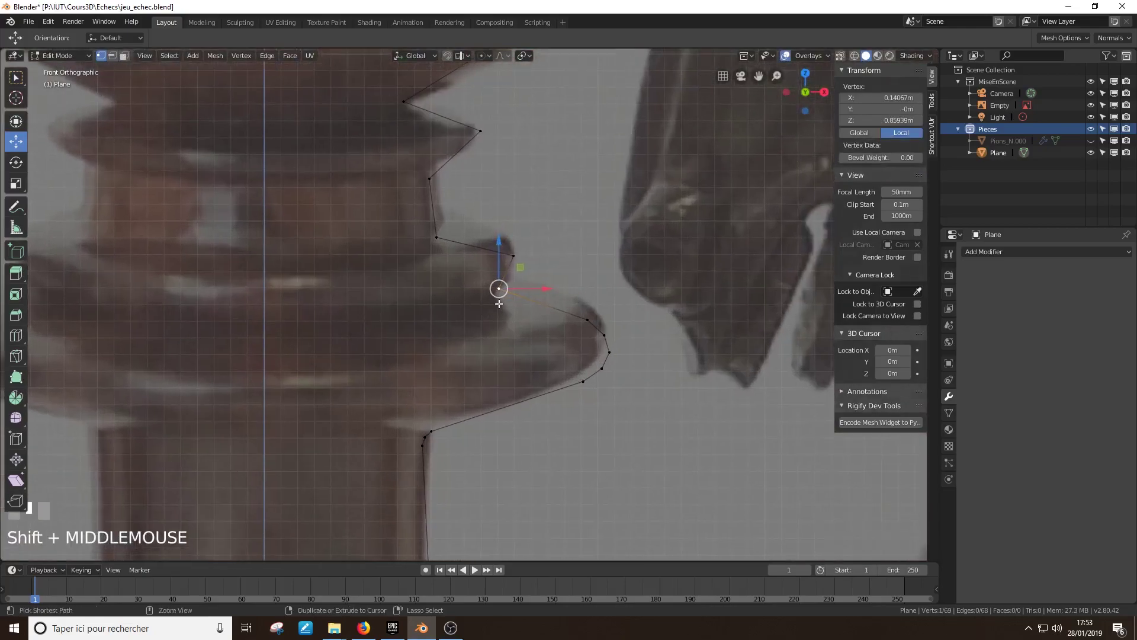
key("ctrl+b")
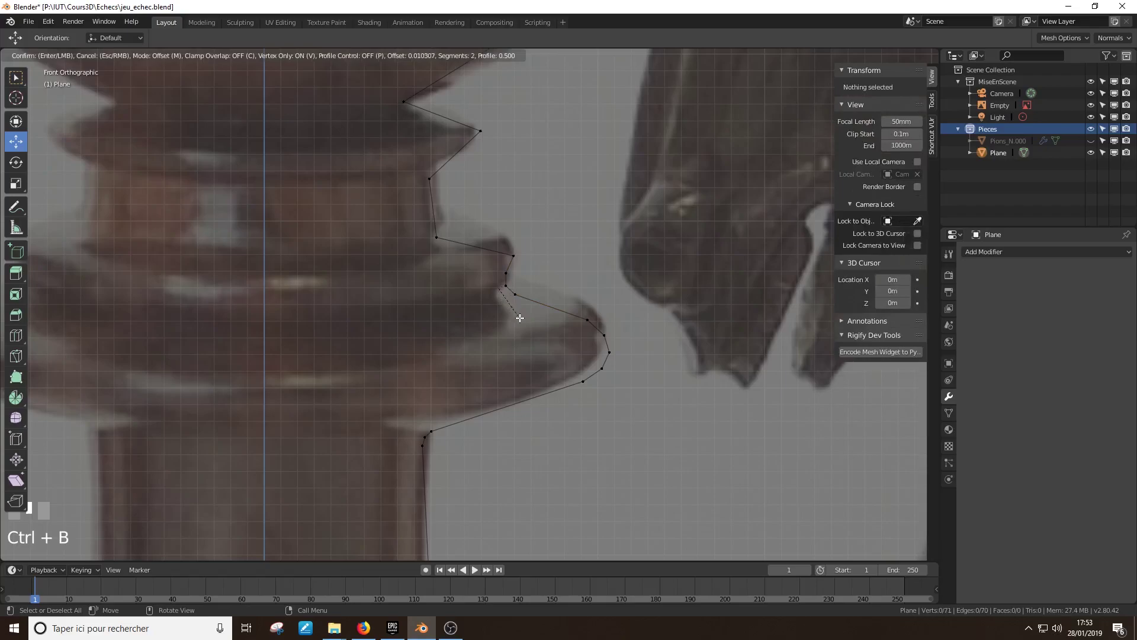
left_click(508, 316)
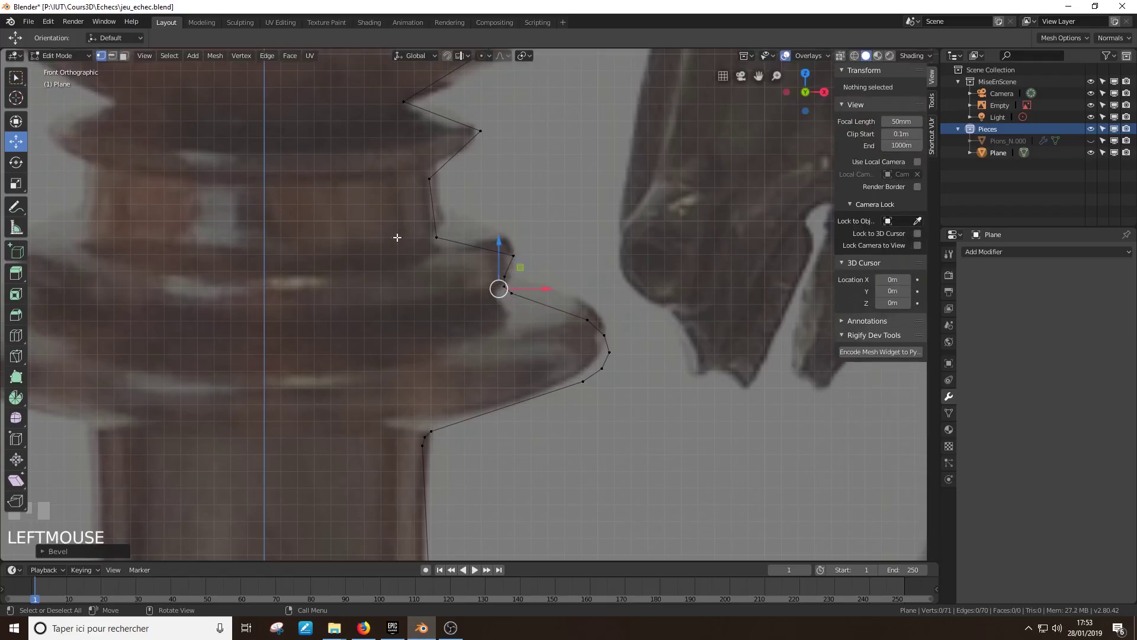
left_click(15, 77)
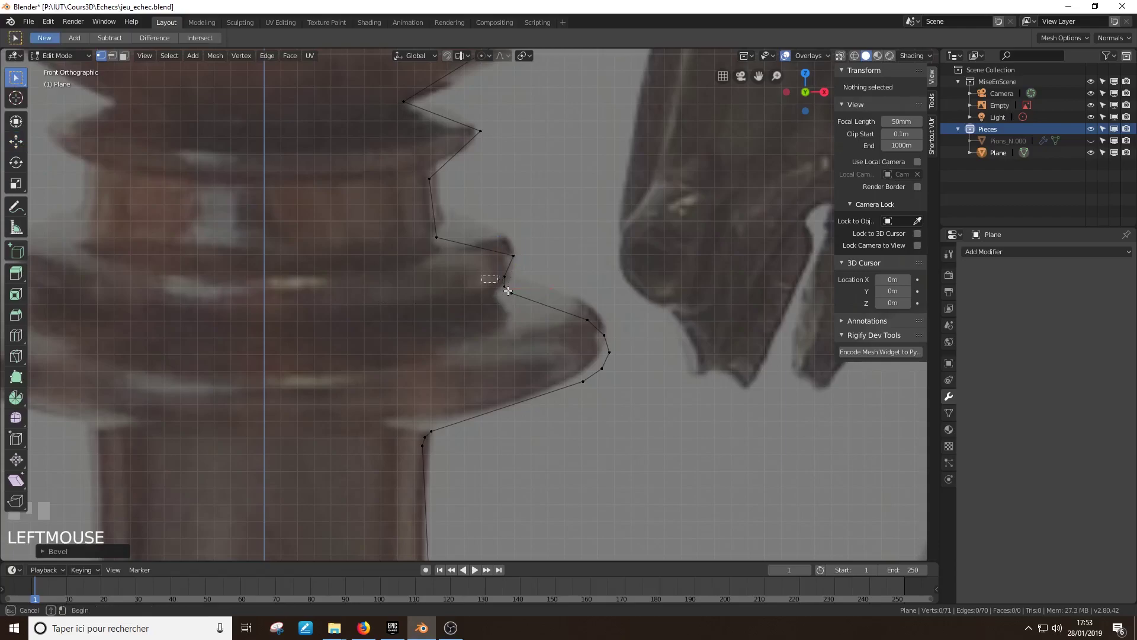
left_click_drag(486, 274, 519, 305)
left_click(15, 141)
left_click_drag(504, 255, 505, 256)
Step: Vertex-bevel the outer tip of the ring above the wide collar with 2 segments and move the three new vertices slightly outward
left_click(513, 255)
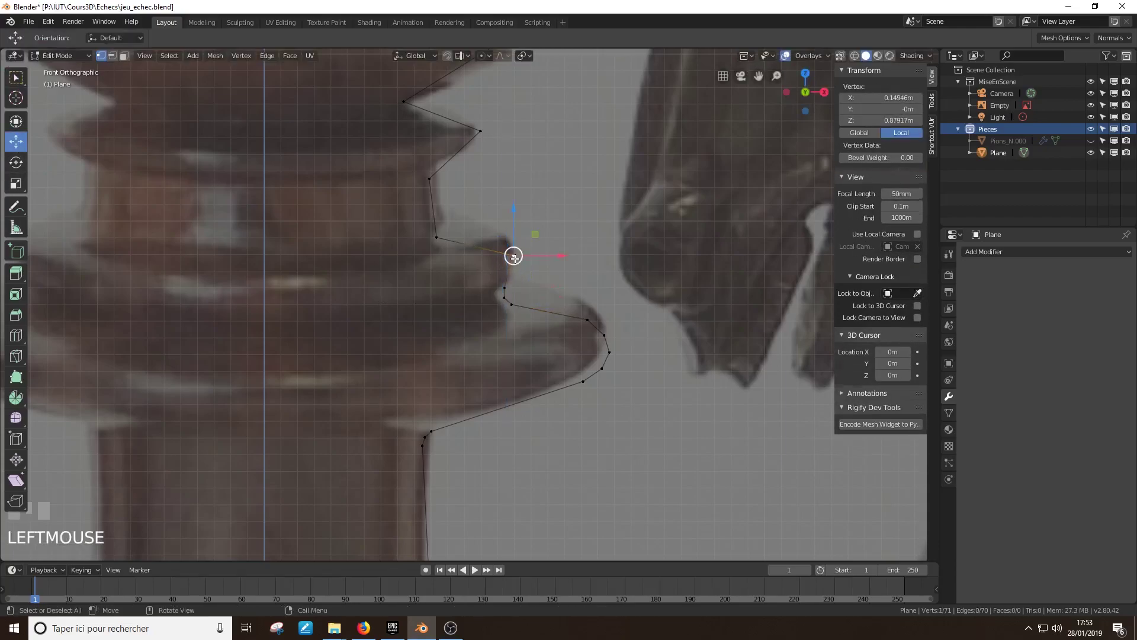
key("ctrl+b")
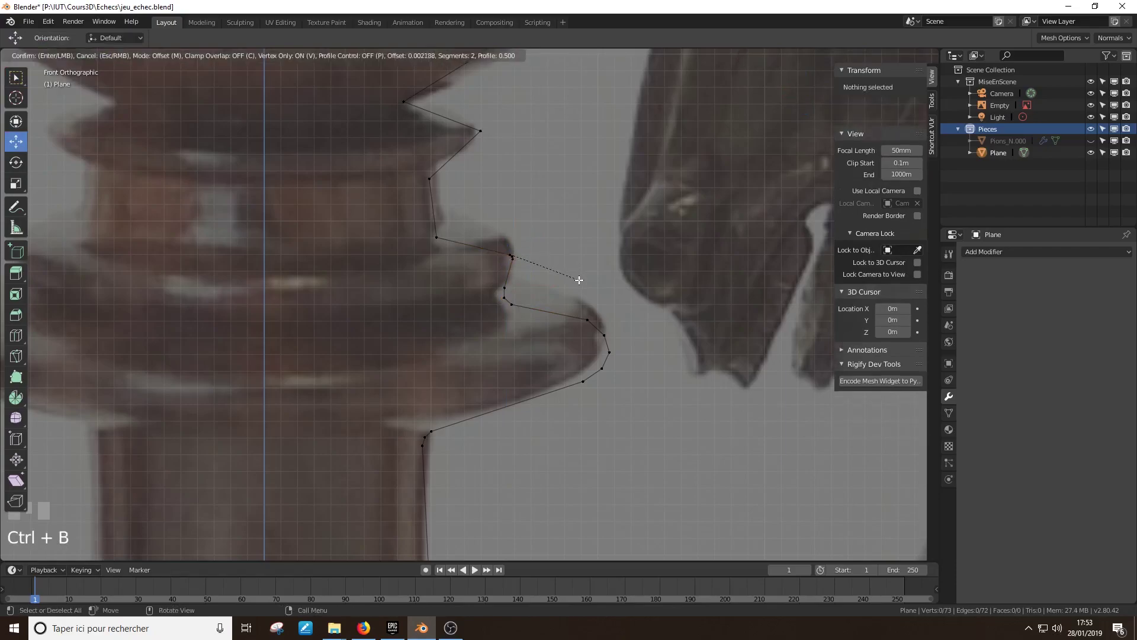
left_click(585, 290)
key("b")
left_click_drag(588, 265, 487, 236)
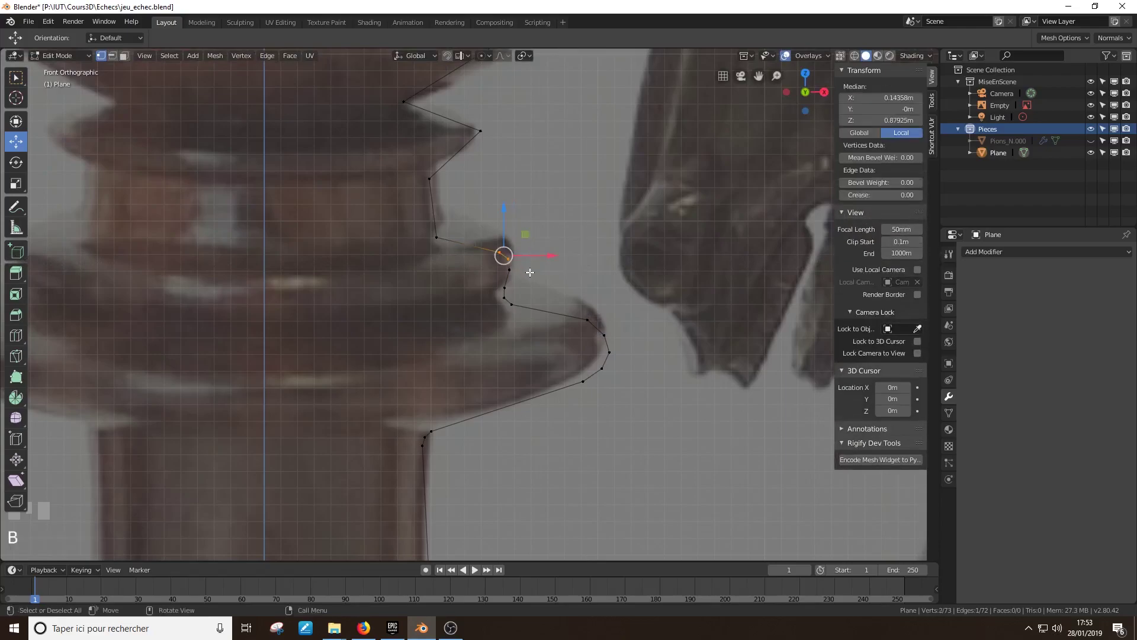
left_click(509, 270, "shift")
left_click_drag(550, 261, 554, 259)
Step: Vertex-bevel the neck's lower corner by about 0.003 m and its upper corner by about 0.002 m, each with 2 segments
left_click(438, 231)
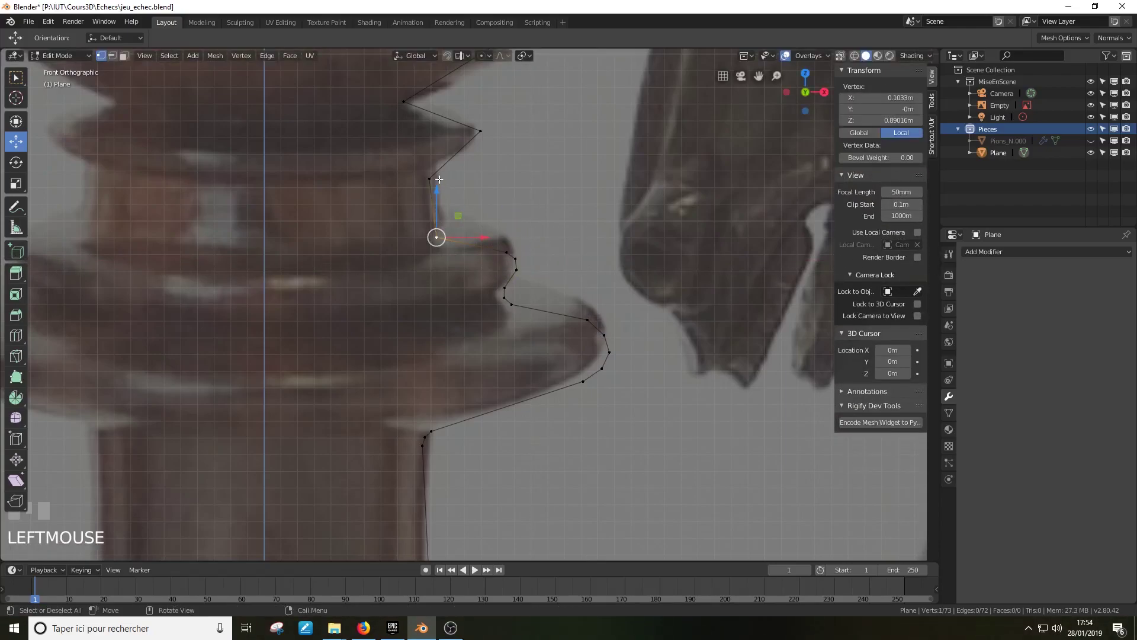
left_click(438, 186)
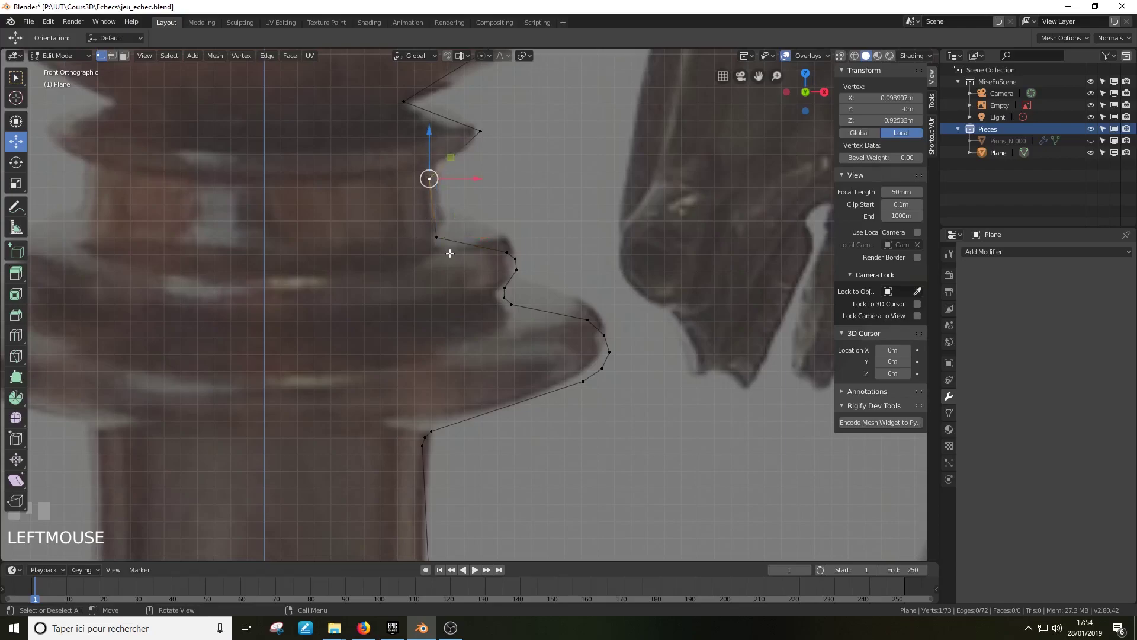
left_click(437, 236)
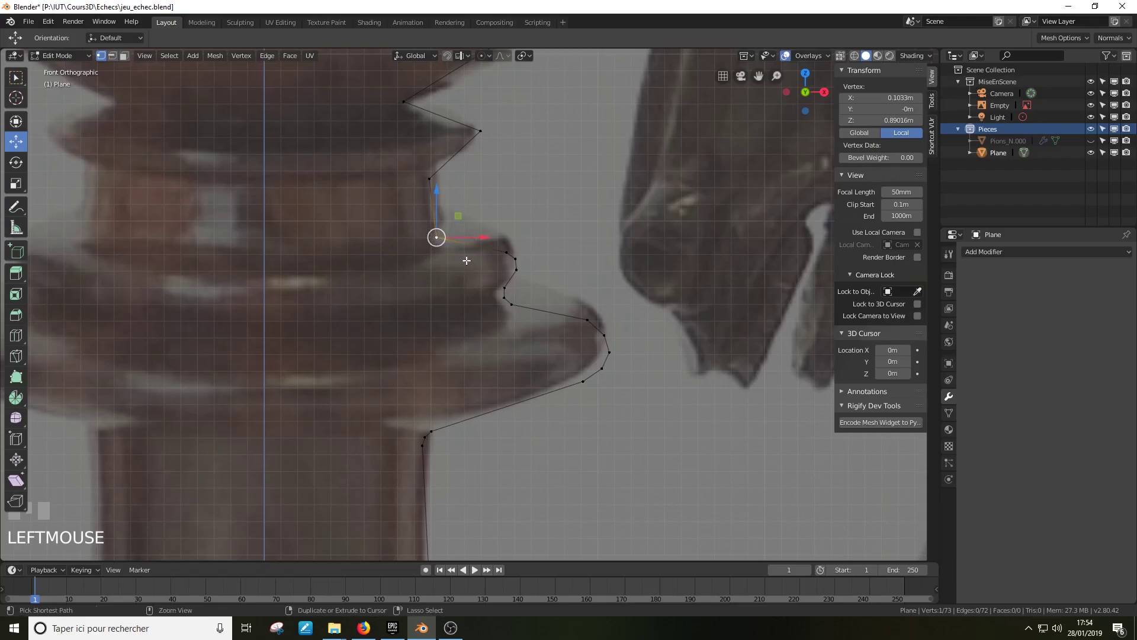
key("ctrl+b")
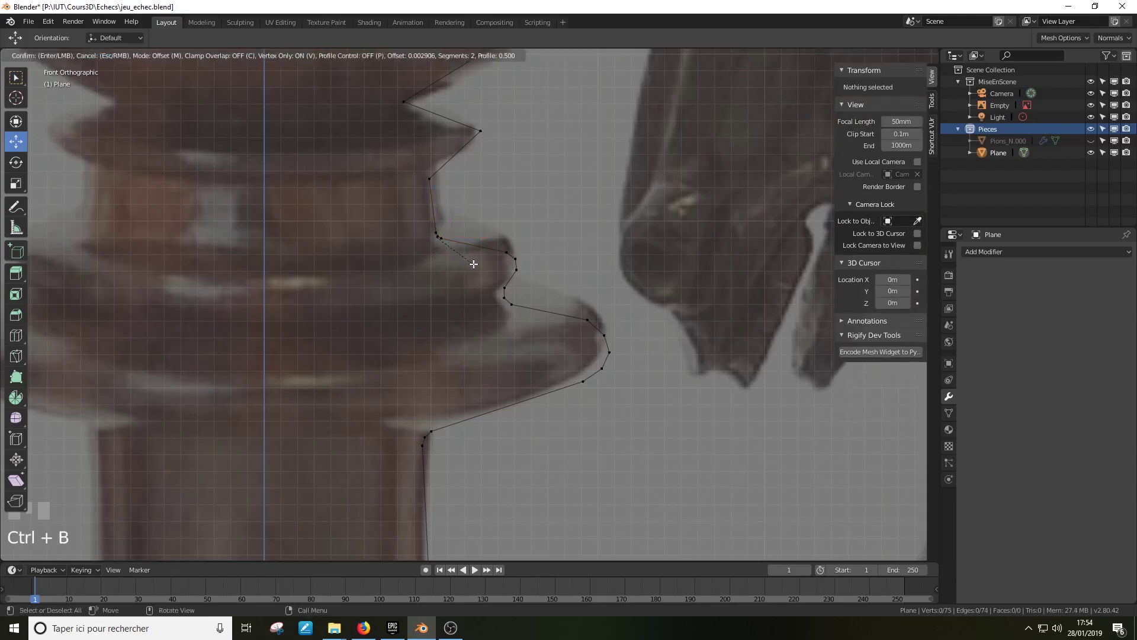
left_click(474, 264)
left_click(431, 177)
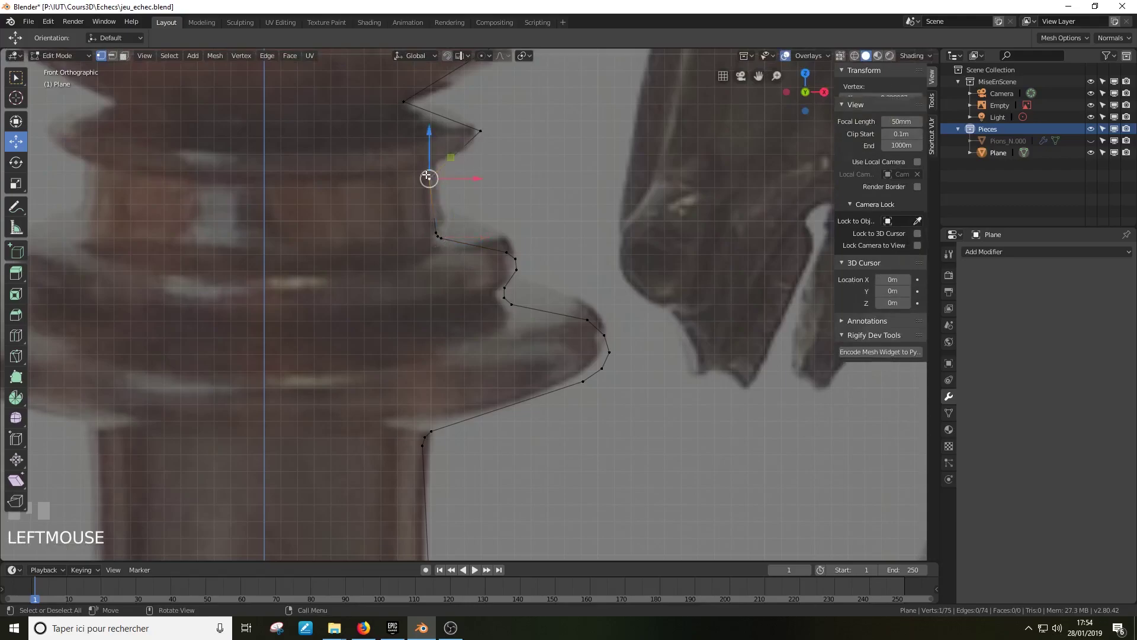
key("ctrl+b")
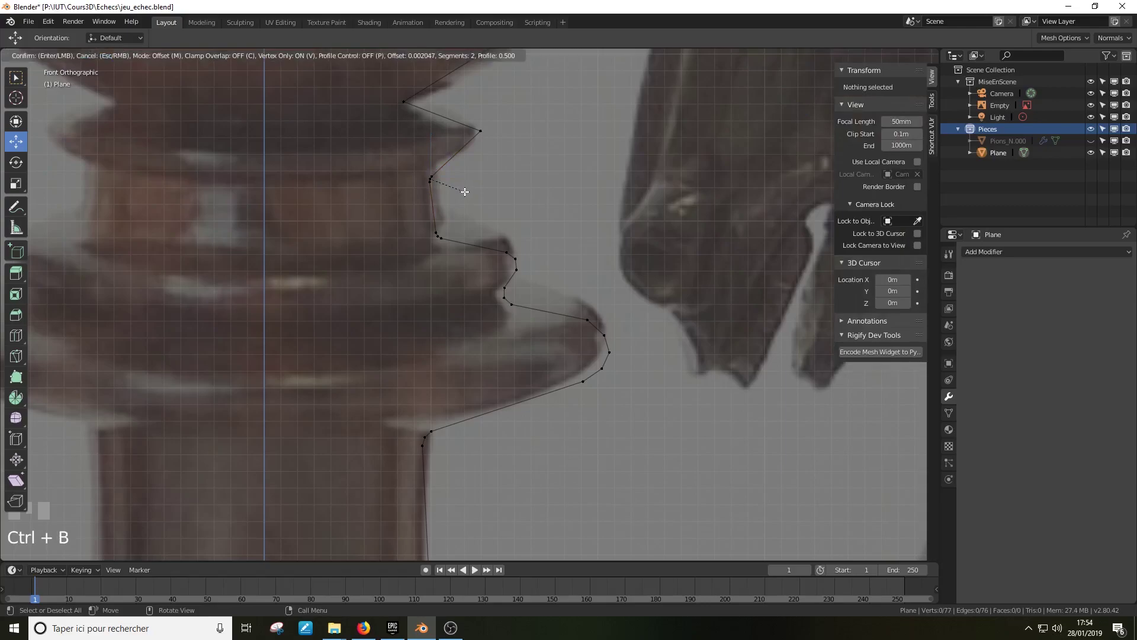
left_click(465, 192)
Step: Lower the outer tip of the uppermost ring slightly and vertex-bevel it with 3 segments
left_click(482, 132)
left_click_drag(483, 95, 482, 98)
key("ctrl+b")
key("v")
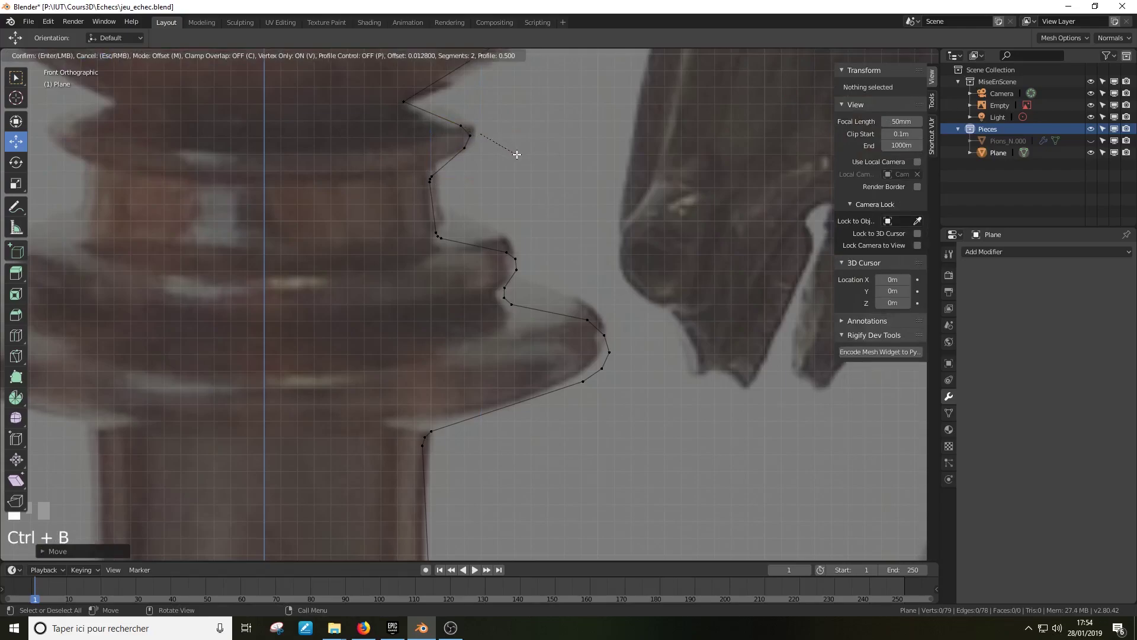
scroll(512, 152, "up", 1)
left_click(513, 150)
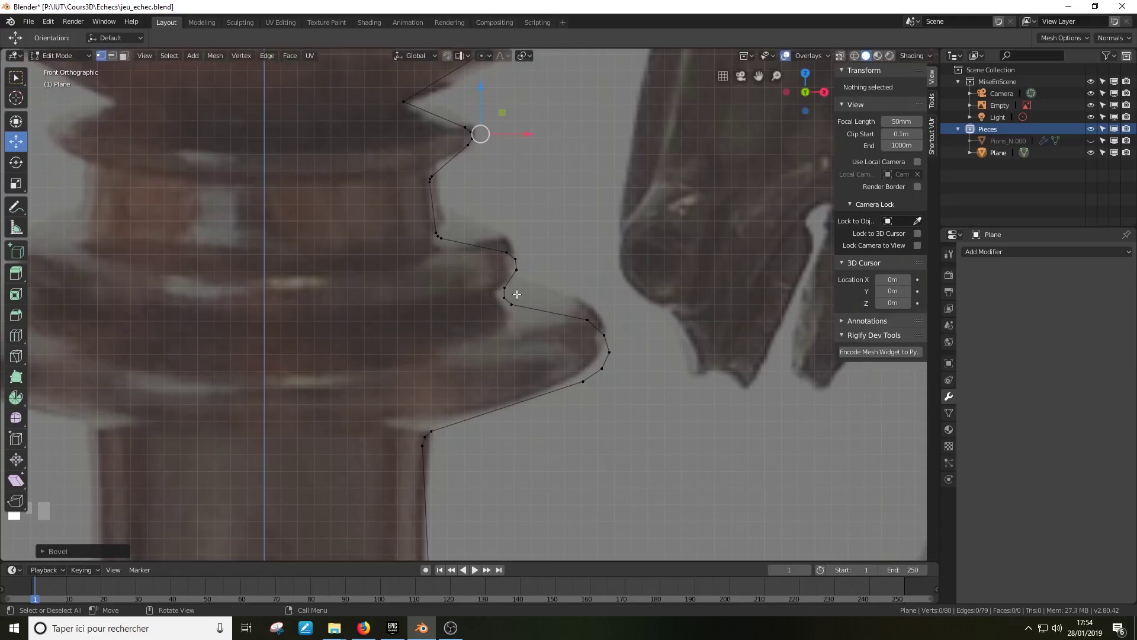
left_click(498, 192)
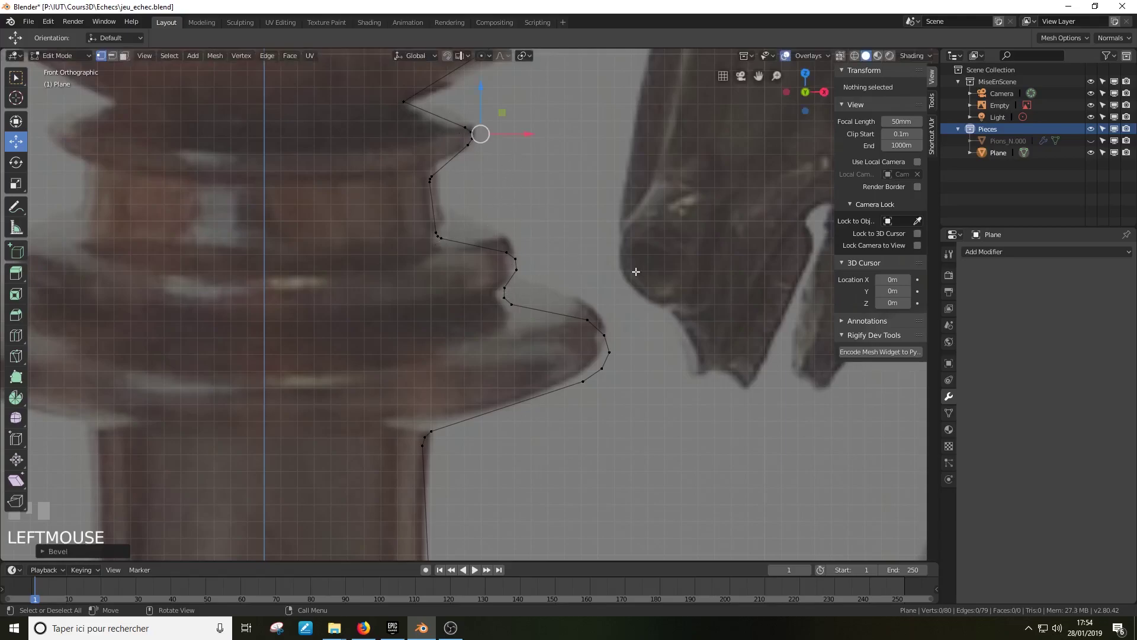
Step: Vertex-bevel the inner corner directly below the bishop's head by about 0.01 m with 2 segments
middle_click_drag(630, 300, 639, 361, "shift")
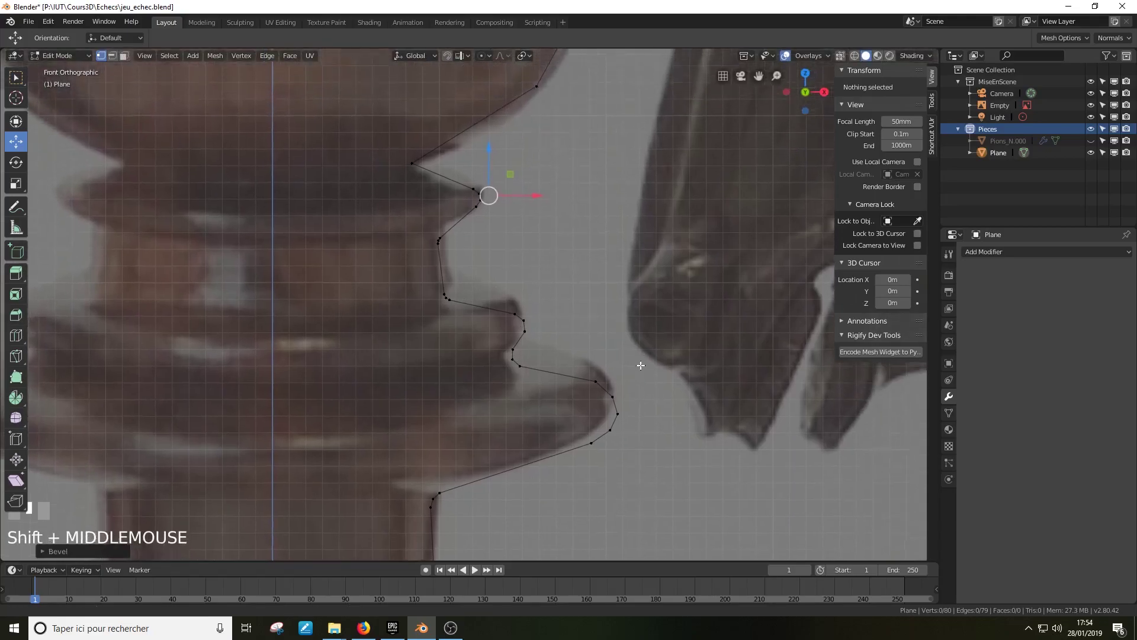
left_click(415, 166)
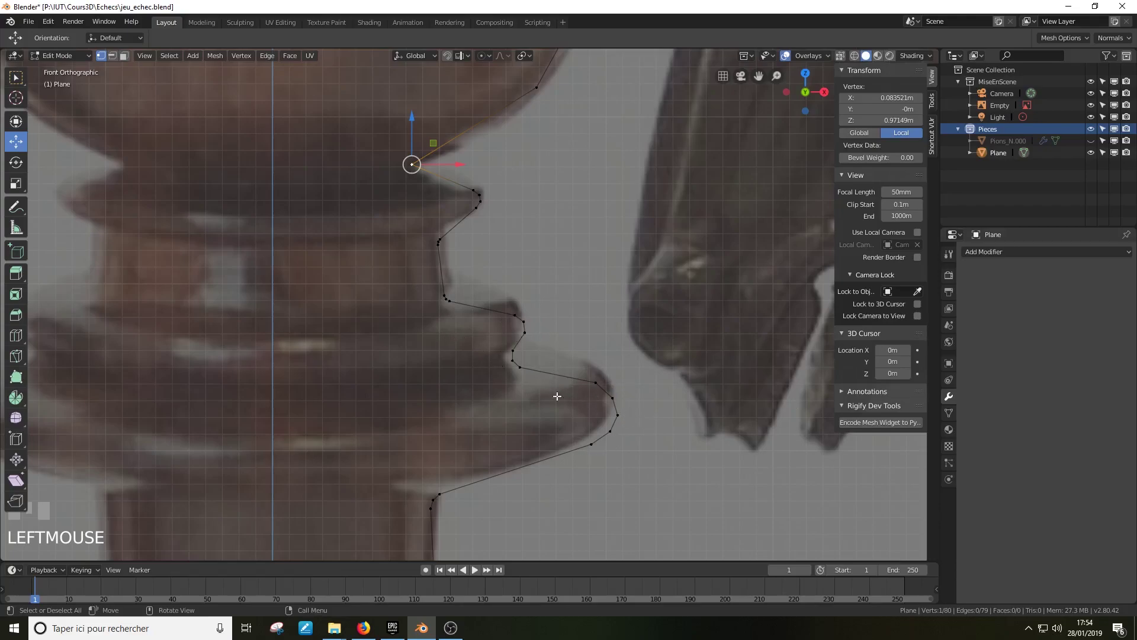
middle_click_drag(495, 255, 513, 272, "shift")
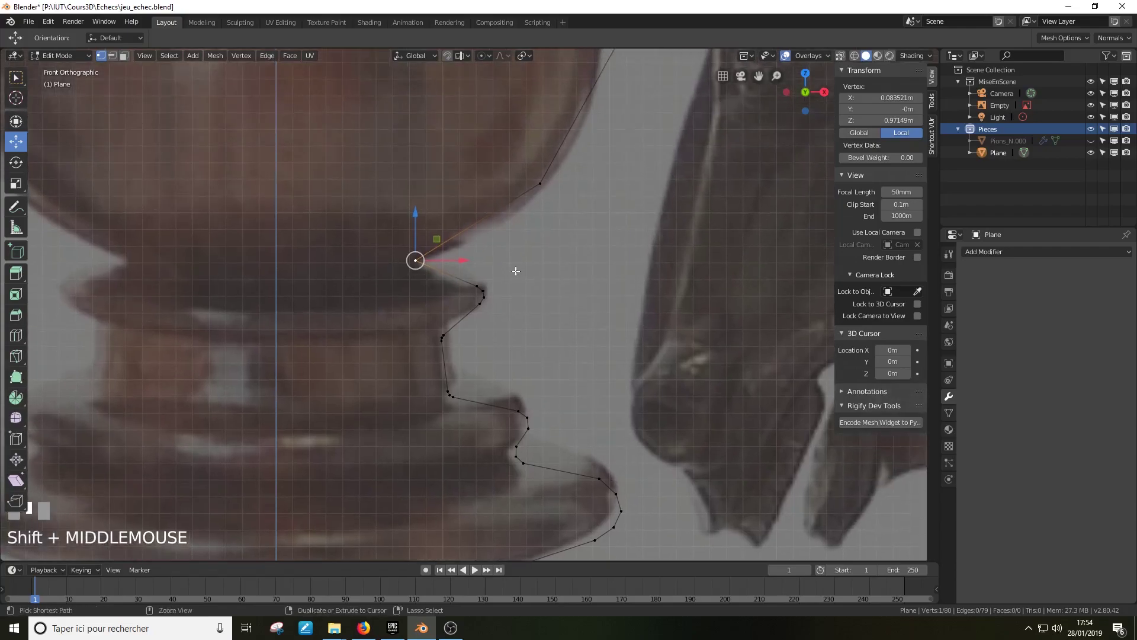
key("ctrl+b")
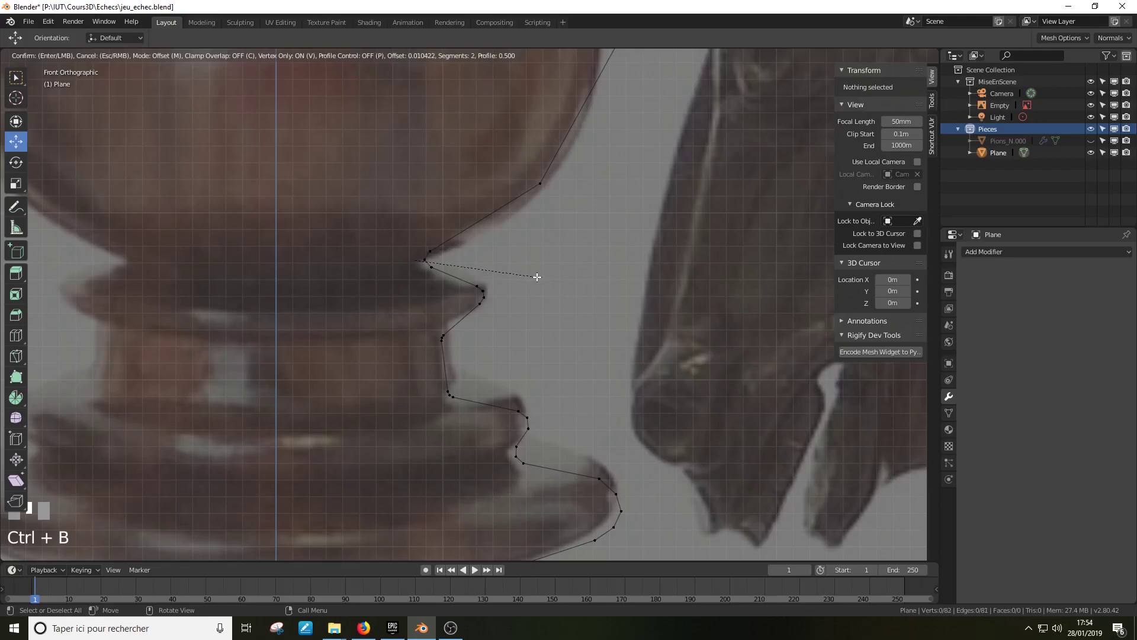
left_click(538, 274)
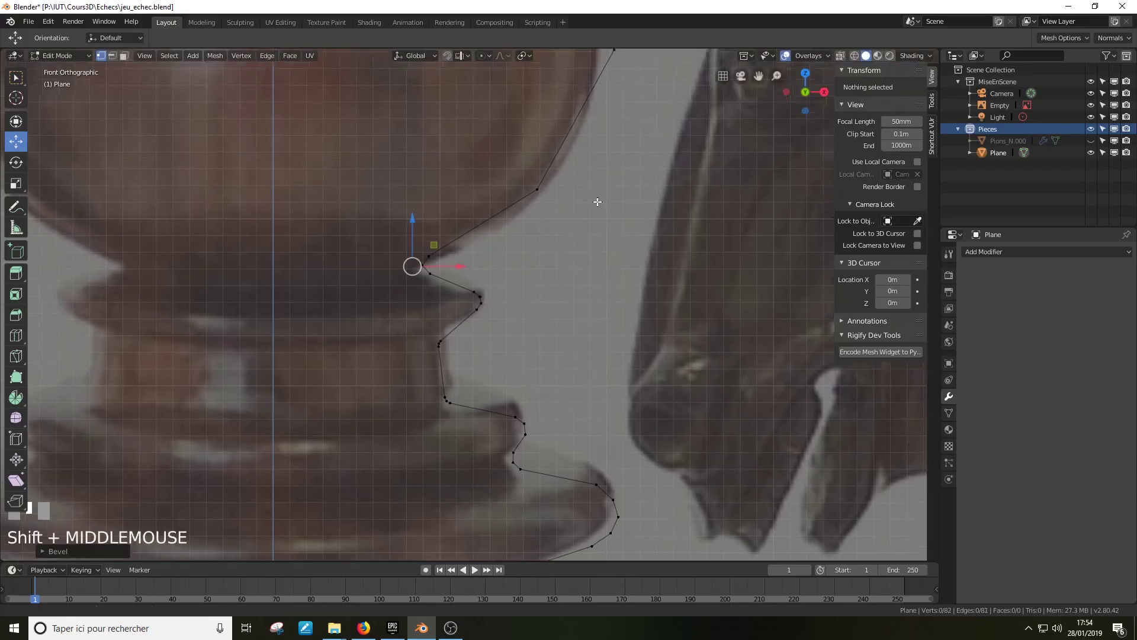
Step: Vertex-bevel the outermost vertex at the widest part of the bishop's head by about 0.06 m with 4 segments
middle_click_drag(603, 192, 520, 300, "shift")
left_click(535, 232)
scroll(513, 250, "down", 2)
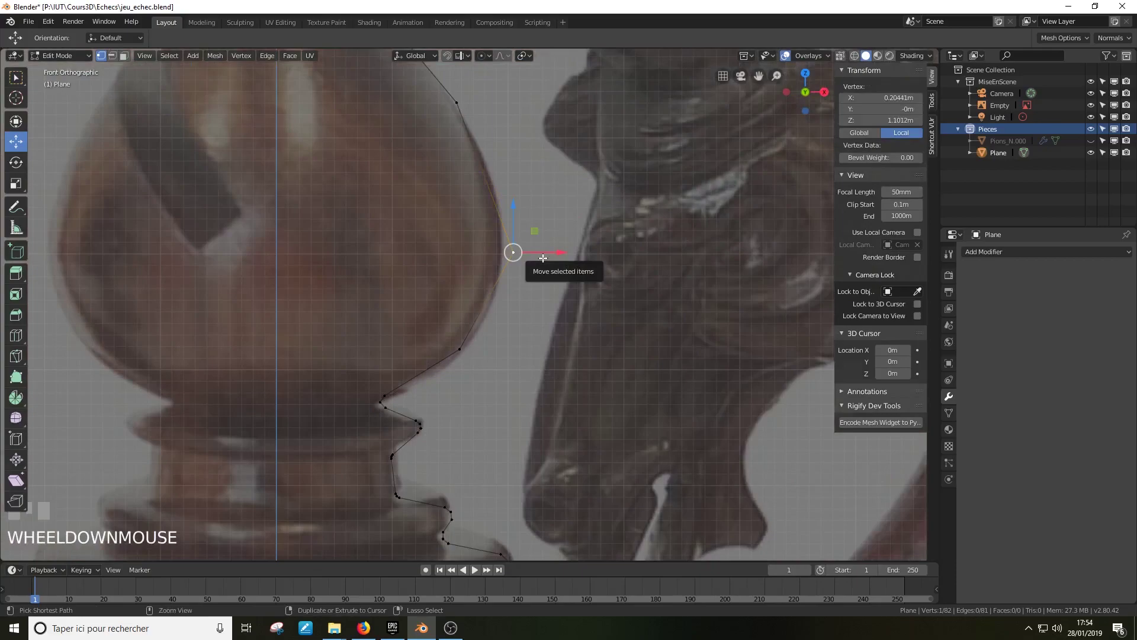
key("ctrl+b")
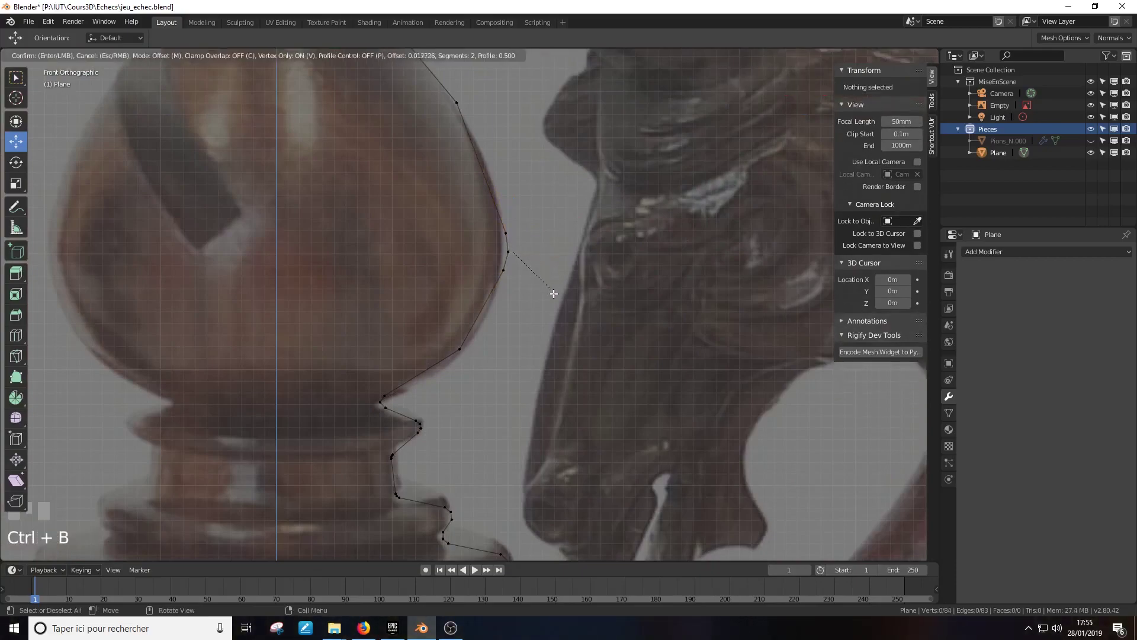
scroll(558, 315, "down", 1)
scroll(557, 316, "up", 3)
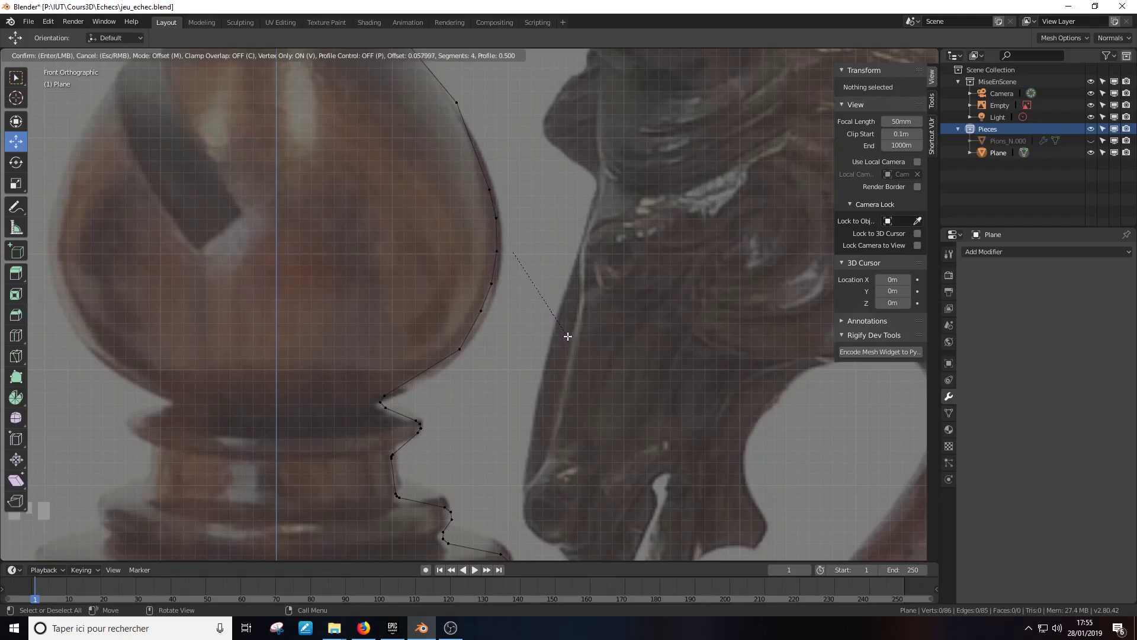
left_click(548, 278)
Step: Vertex-bevel the head's upper shoulder vertex, above the widest part, by about 0.05 m with 4 segments
middle_click_drag(555, 220, 501, 319, "shift")
left_click(483, 329)
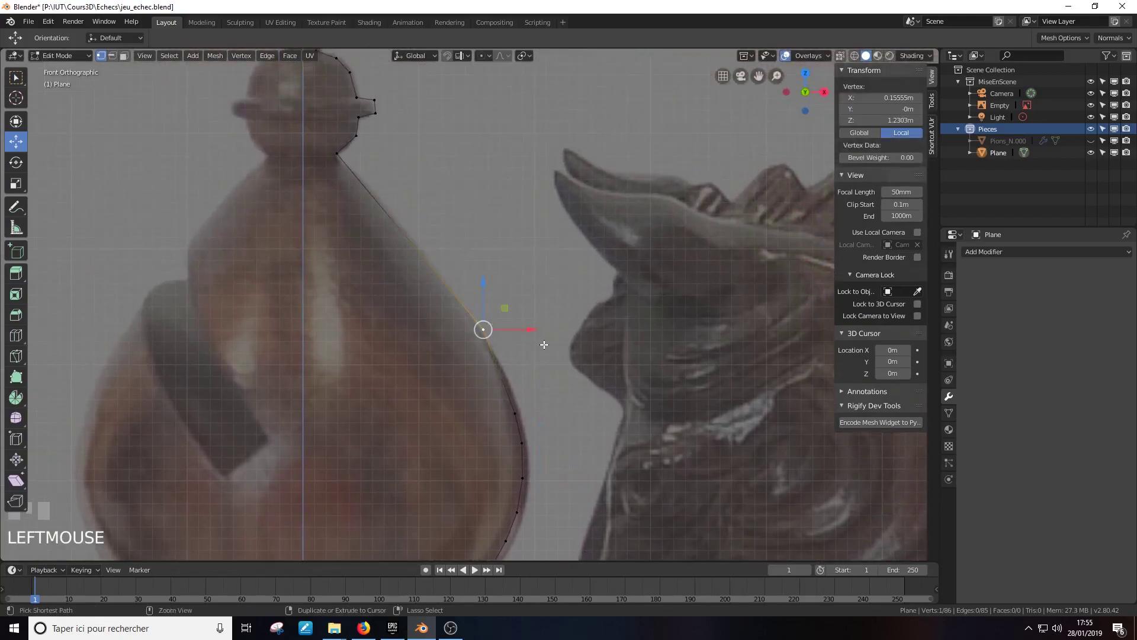
key("ctrl+b")
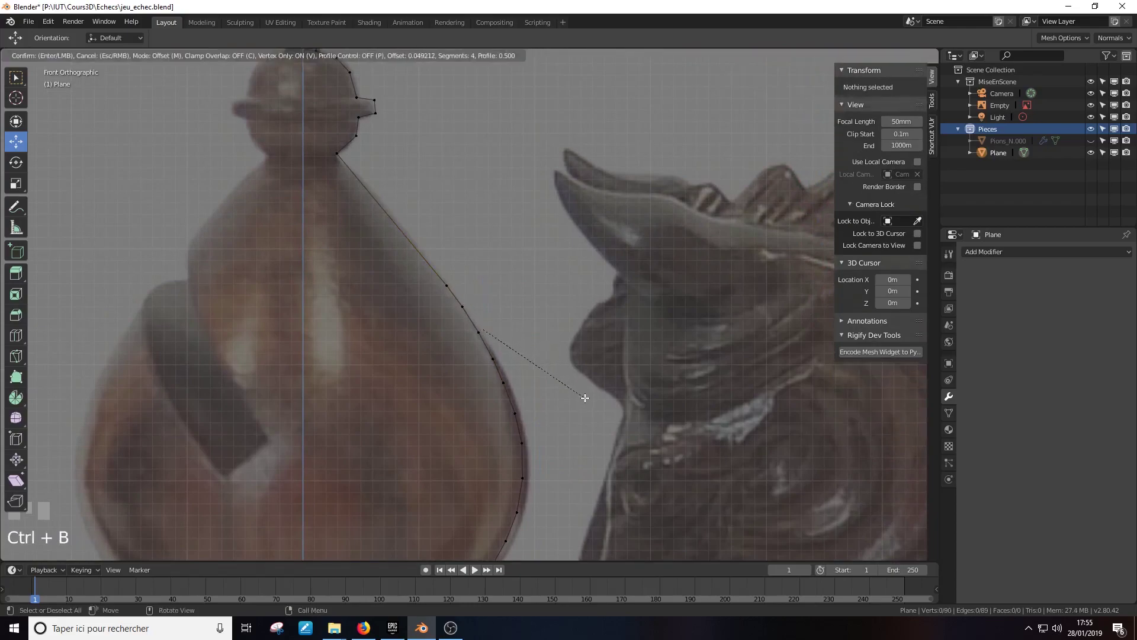
left_click(585, 398)
Step: Adjust the outer end of the finial's projecting rim and vertex-bevel its four corners by about 0.0017 m with 1 segment
middle_click_drag(434, 181, 503, 350, "shift")
scroll(475, 286, "up", 5)
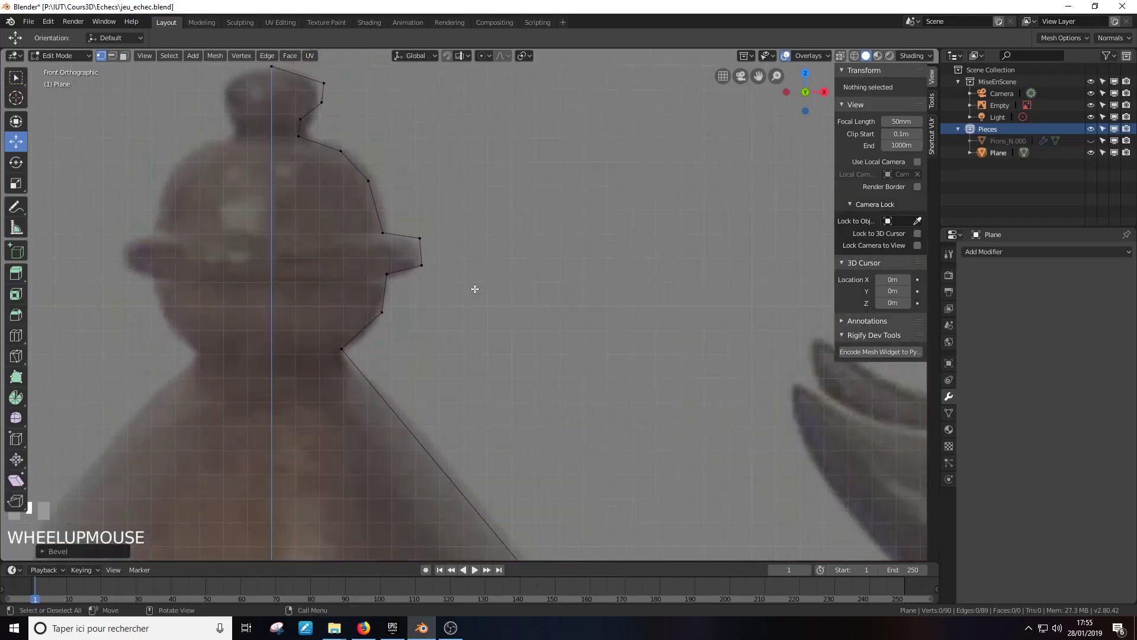
left_click(415, 235)
left_click(415, 235, "shift")
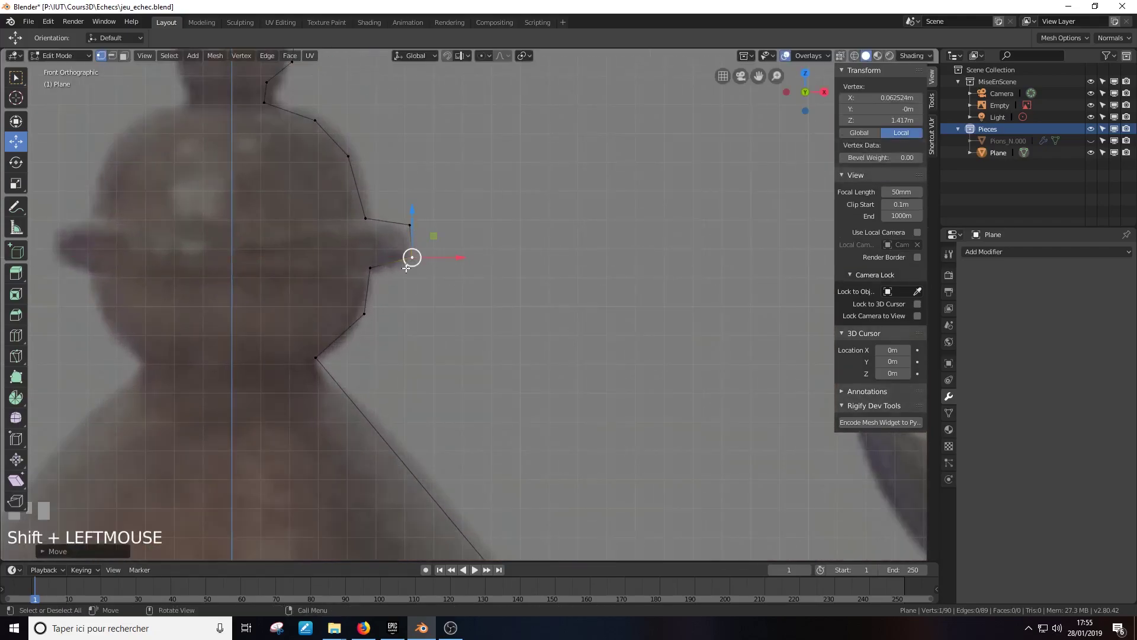
left_click(372, 269)
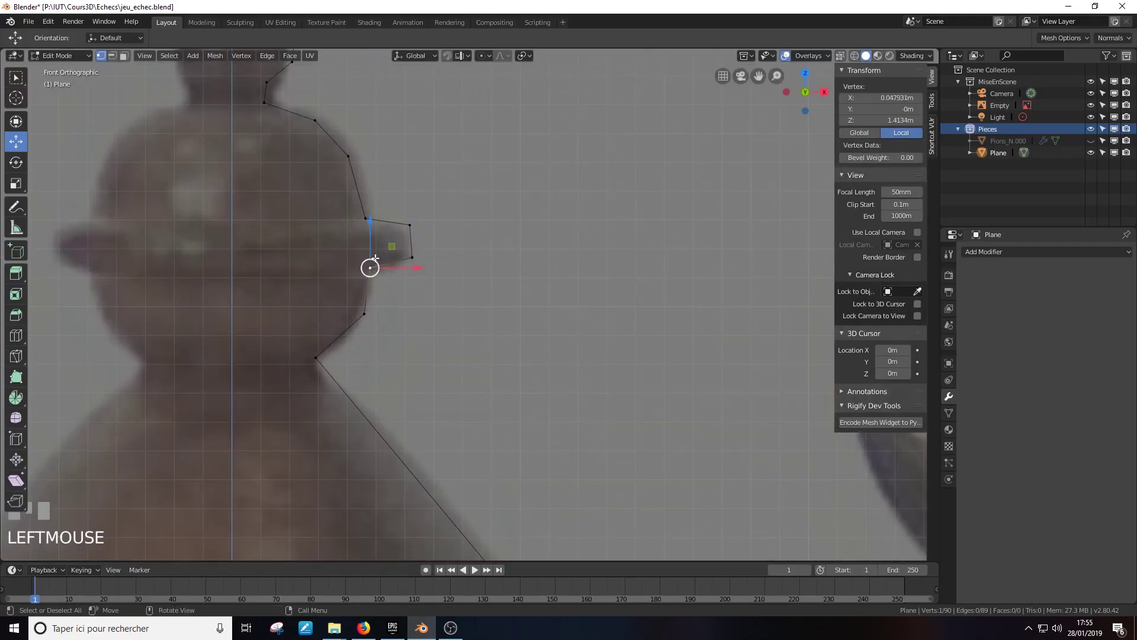
left_click(364, 218, "shift")
left_click(410, 222, "shift")
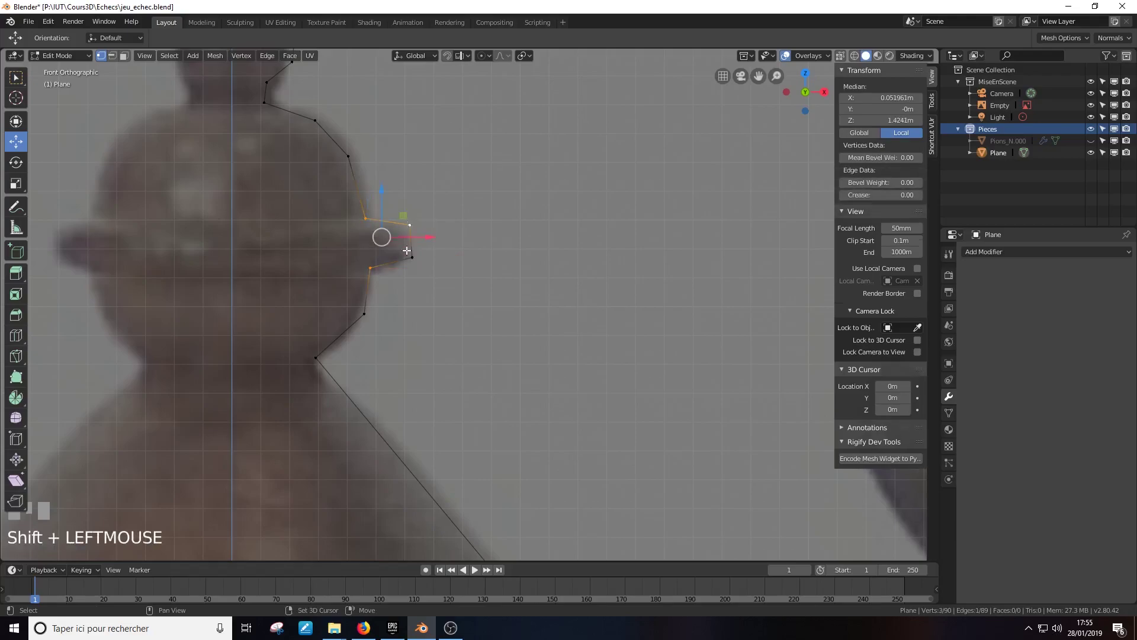
left_click(411, 258, "shift")
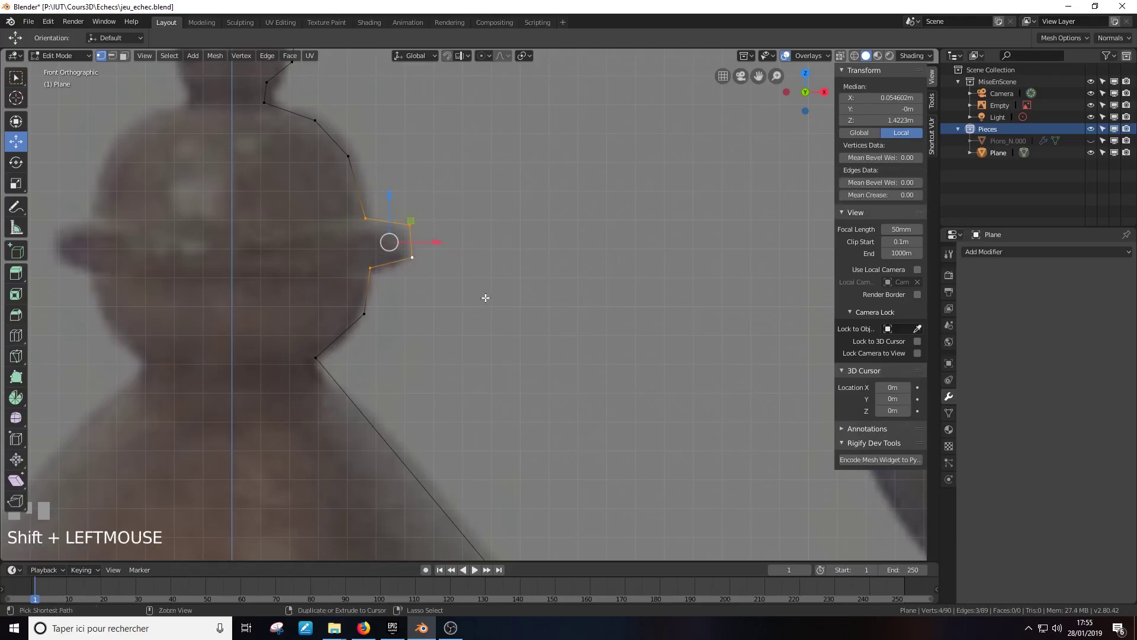
key("ctrl+b")
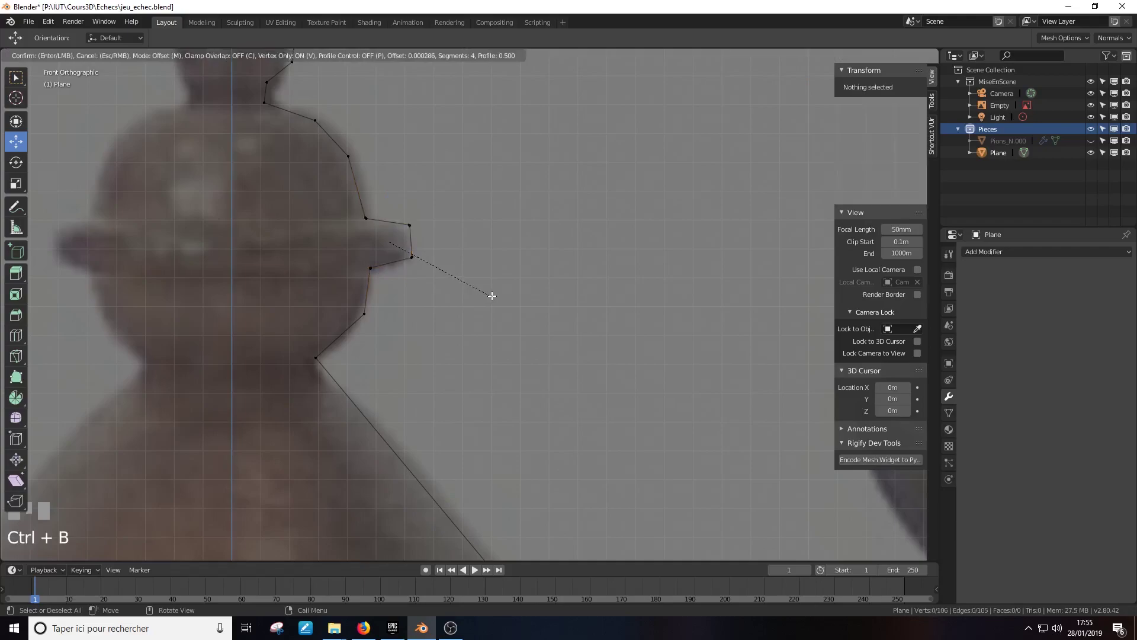
scroll(494, 297, "down", 2)
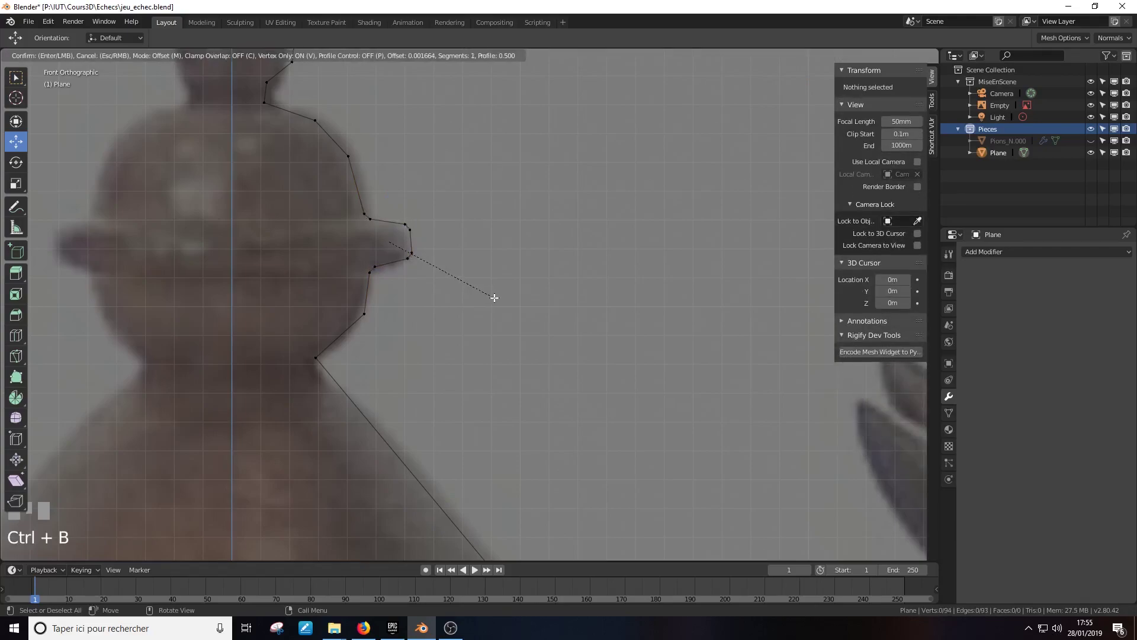
left_click(495, 298)
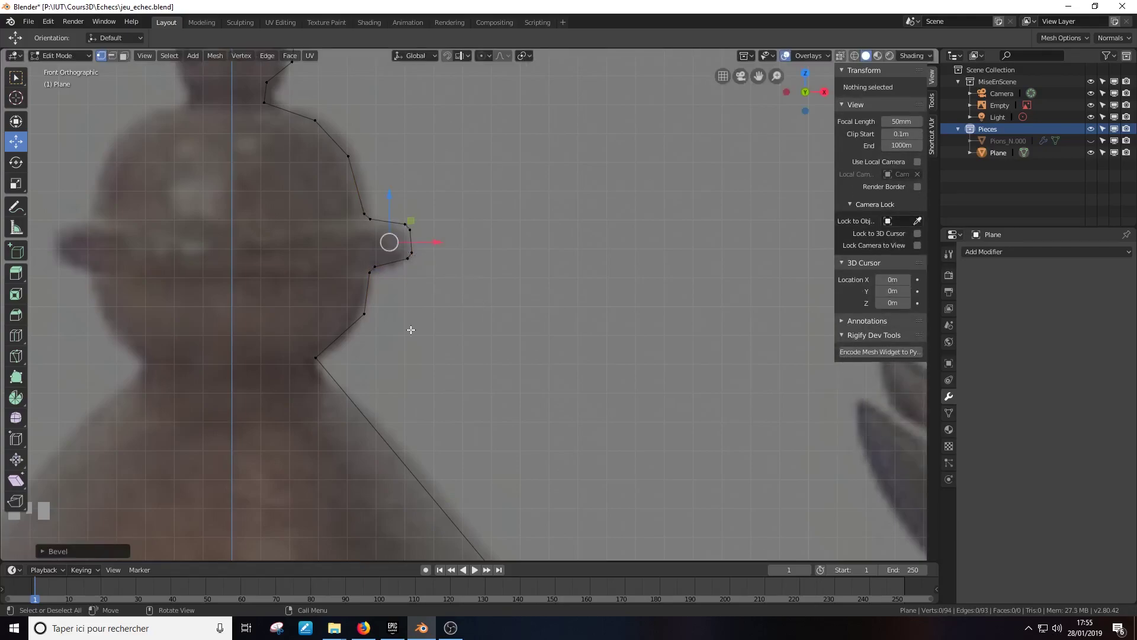
Step: Vertex-bevel the finial ball's corner below the rim and the one above it, each with 2 segments
left_click(372, 314)
key("ctrl+b")
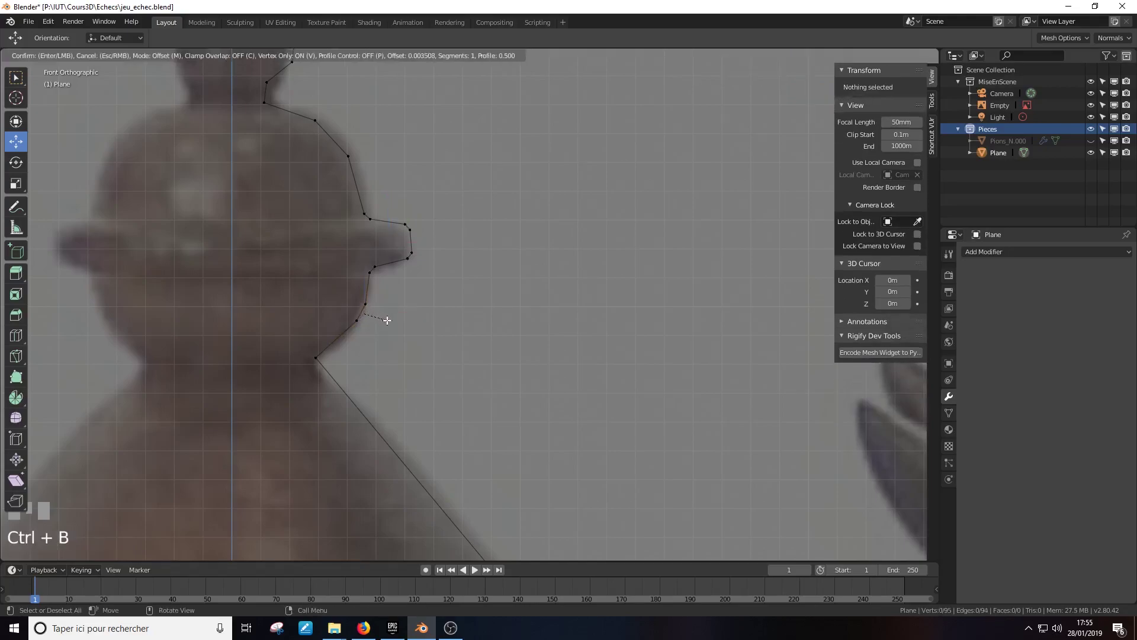
left_click(363, 315)
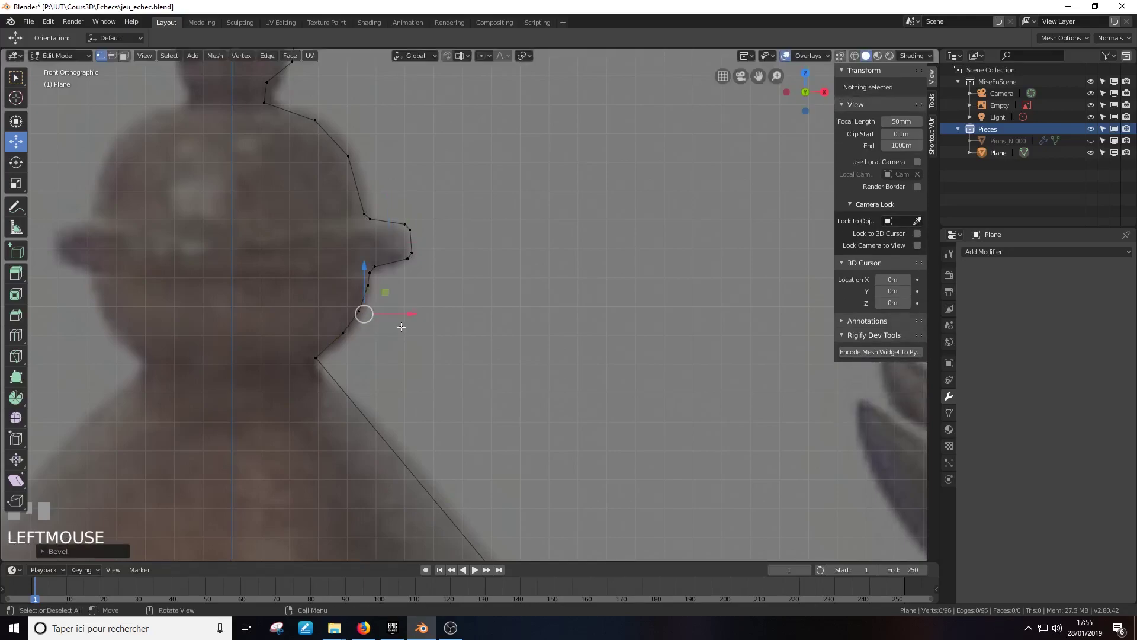
left_click(349, 155)
key("ctrl+b")
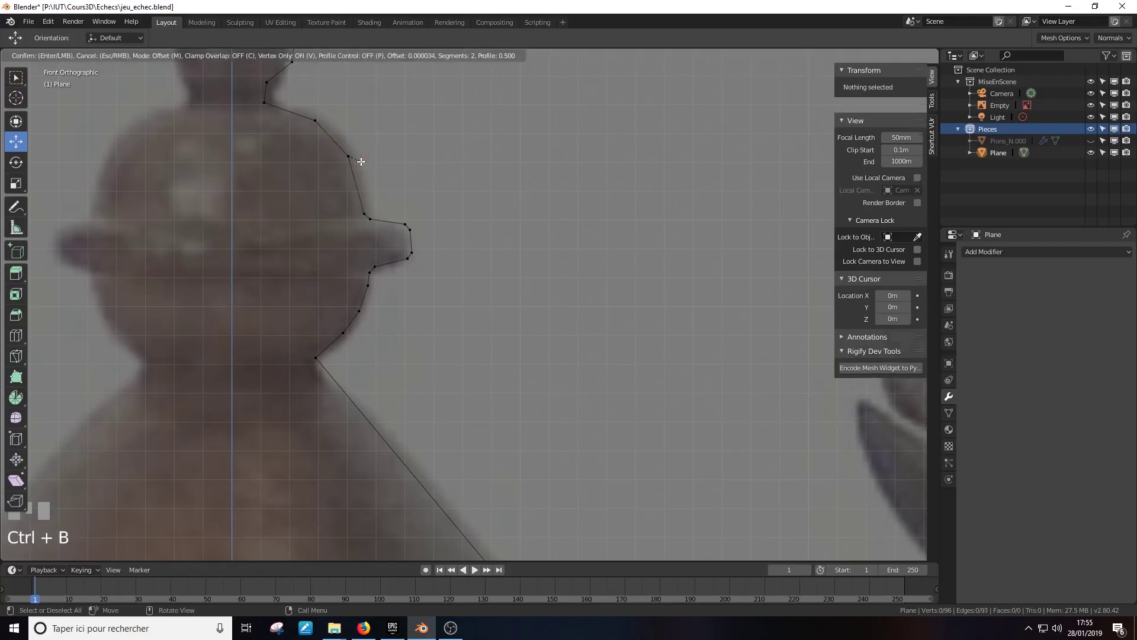
left_click(381, 182)
Step: Subdivide the top edge of the small knob, between the axis vertex and the outer corner
middle_click_drag(300, 67, 357, 233, "shift")
left_click(347, 231)
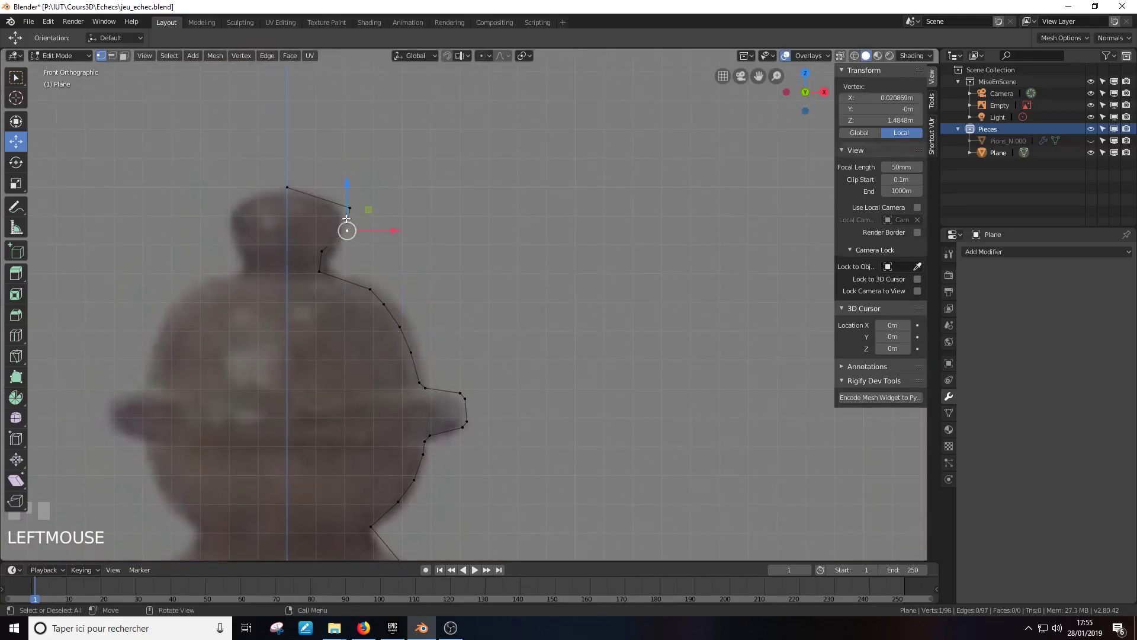
left_click_drag(348, 230, 348, 230)
left_click(288, 188)
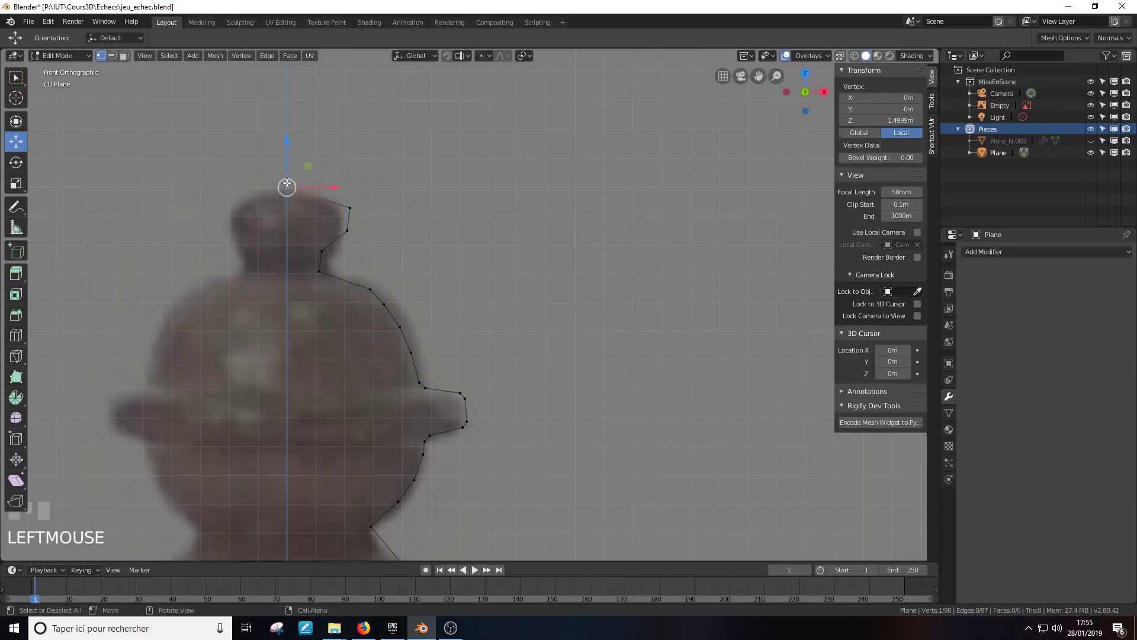
left_click(350, 208, "shift")
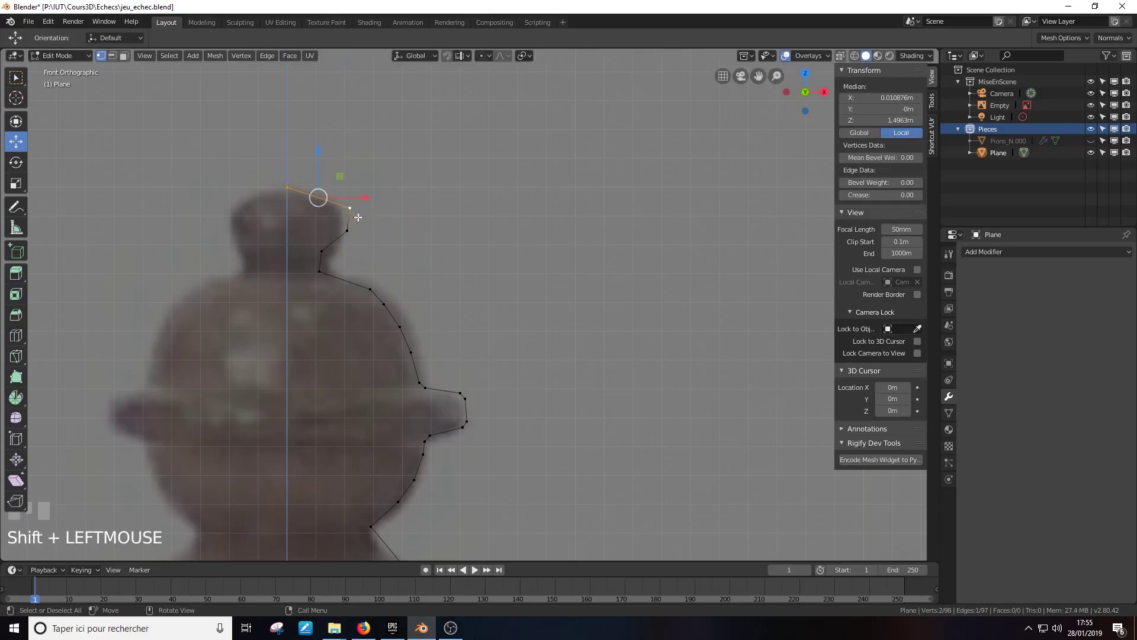
key("F3")
left_click(358, 217)
Step: Raise the knob's new middle vertex, lower the axis vertex slightly and pull the outer corner down and inward onto the outline
left_click(318, 198)
left_click_drag(318, 197, 318, 192)
left_click(341, 227)
left_click(318, 199)
left_click(349, 211)
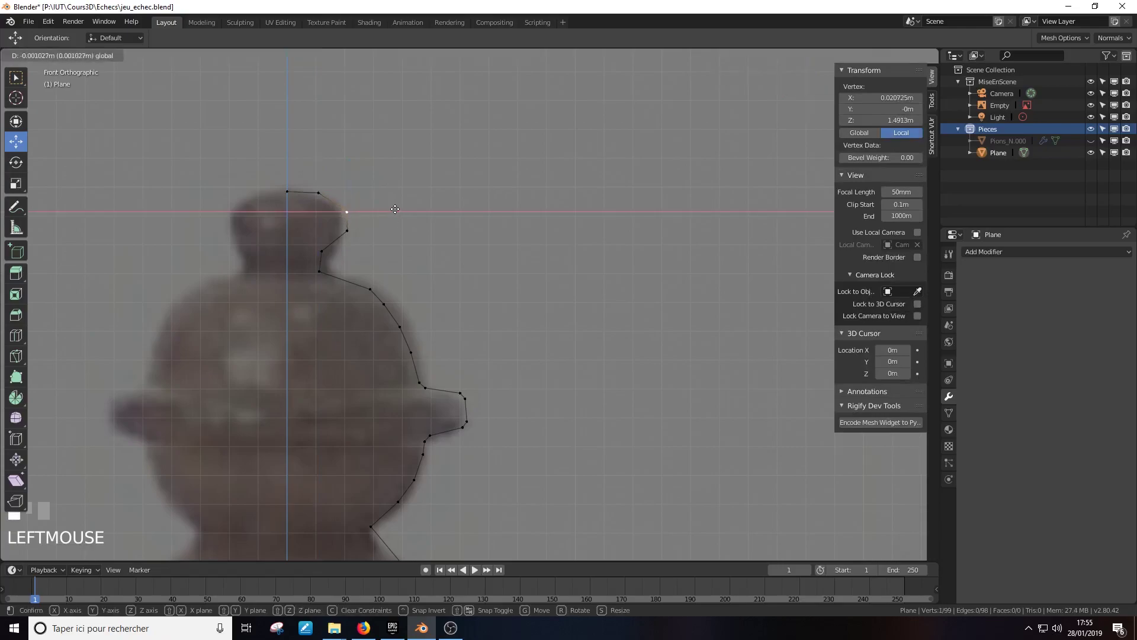
Step: Nudge the lower corner of the knob's neck outward and vertex-bevel both neck corners by about 0.002 m with 2 segments
left_click(321, 251)
left_click(320, 271)
left_click_drag(343, 271, 346, 270)
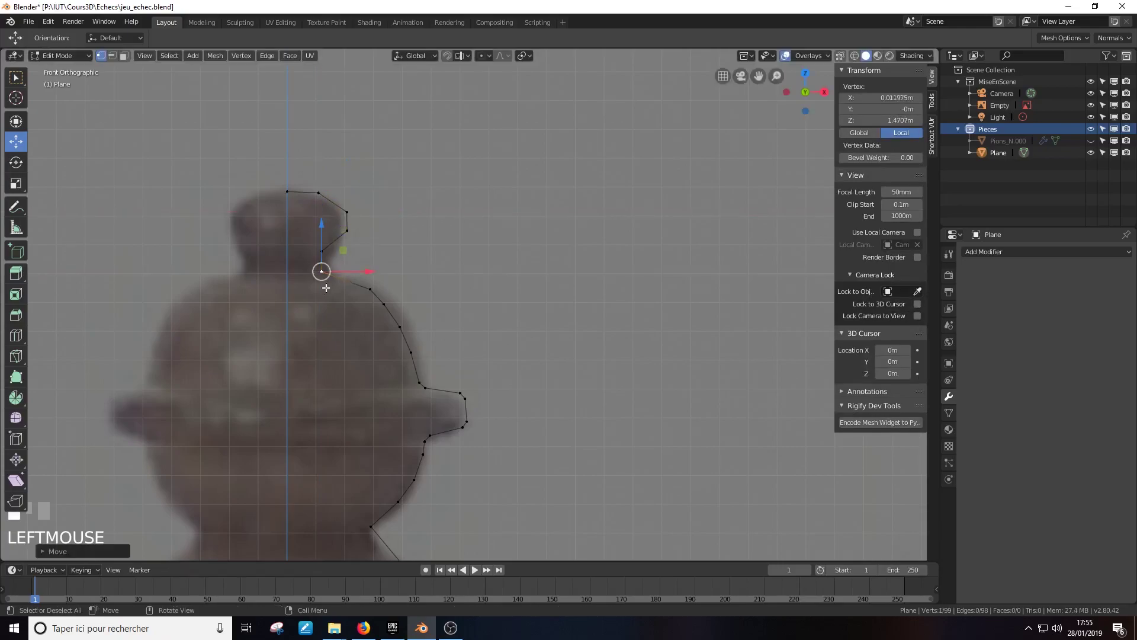
left_click(322, 251, "shift")
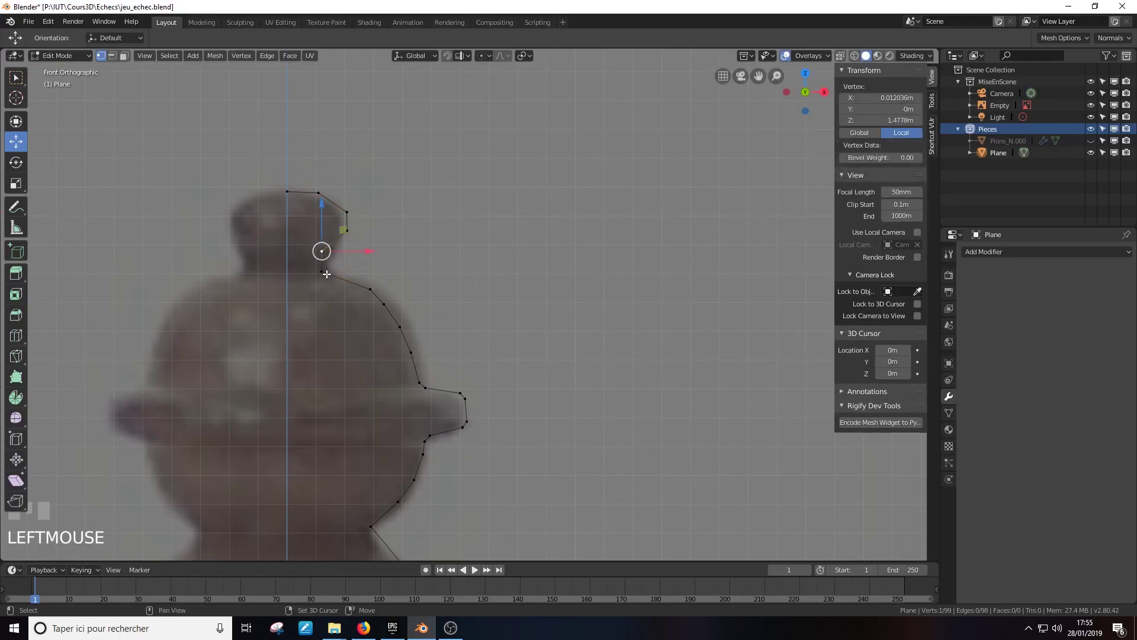
key("ctrl+b")
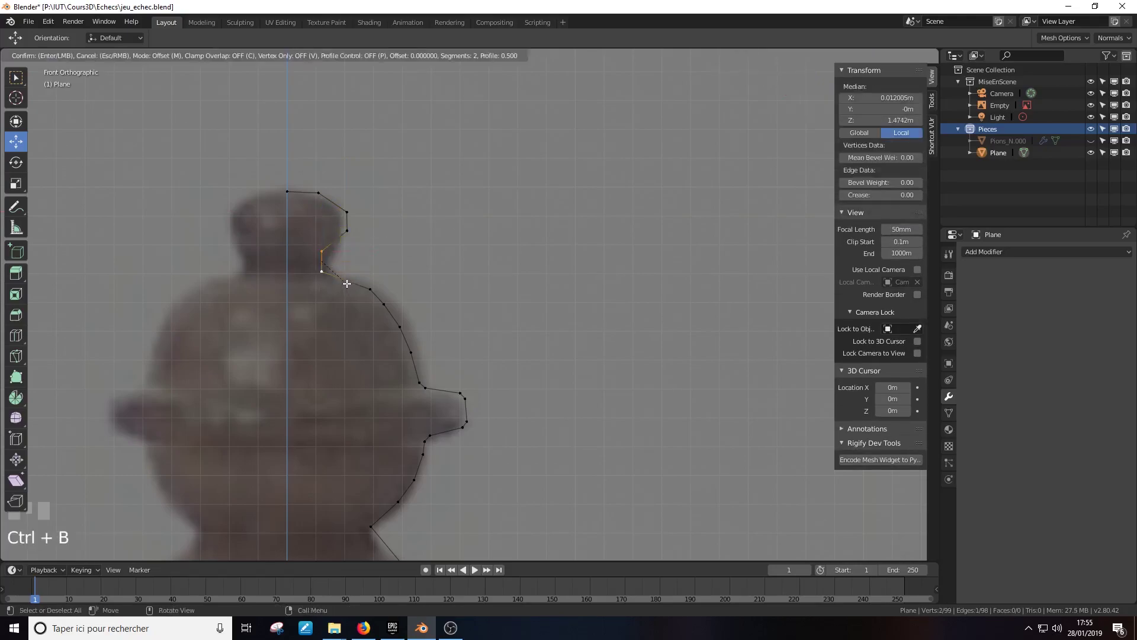
left_click(351, 287)
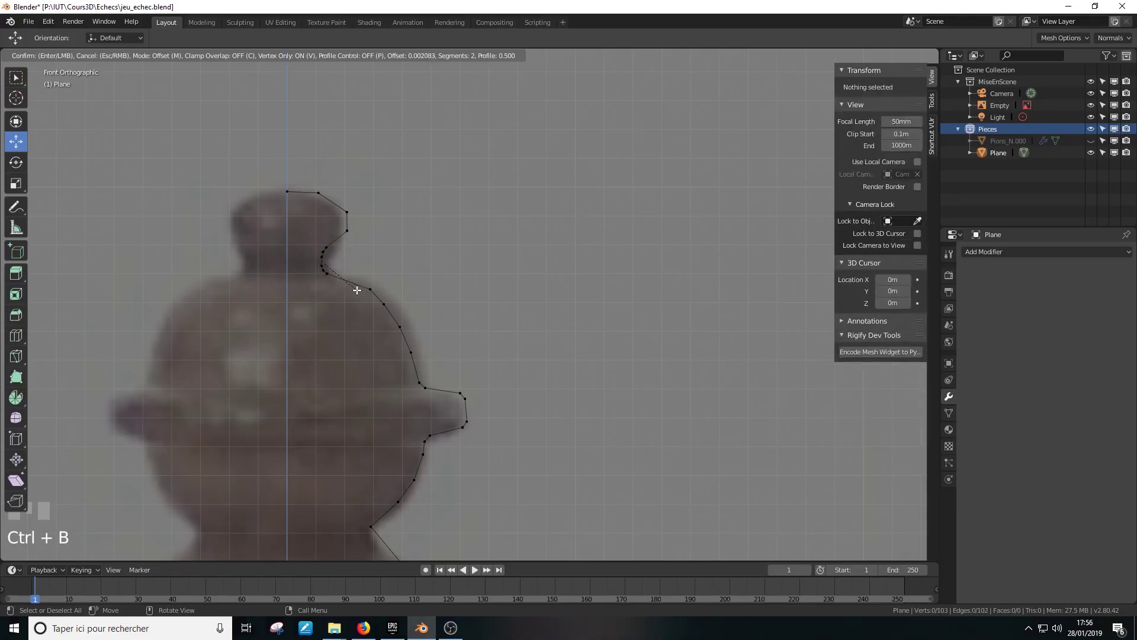
Step: Return to Object Mode and add a Screw modifier to the finished bishop profile
scroll(357, 290, "down", 7)
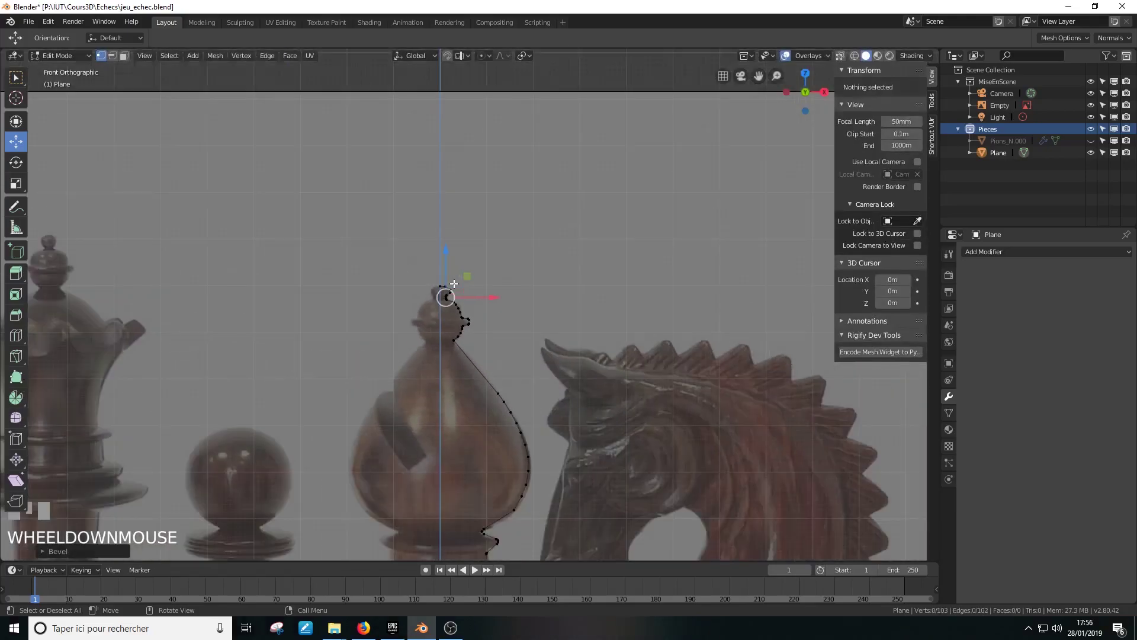
key("Tab")
scroll(508, 359, "down", 3)
middle_click_drag(508, 359, 478, 140, "shift")
scroll(523, 381, "up", 1)
scroll(527, 381, "down", 1)
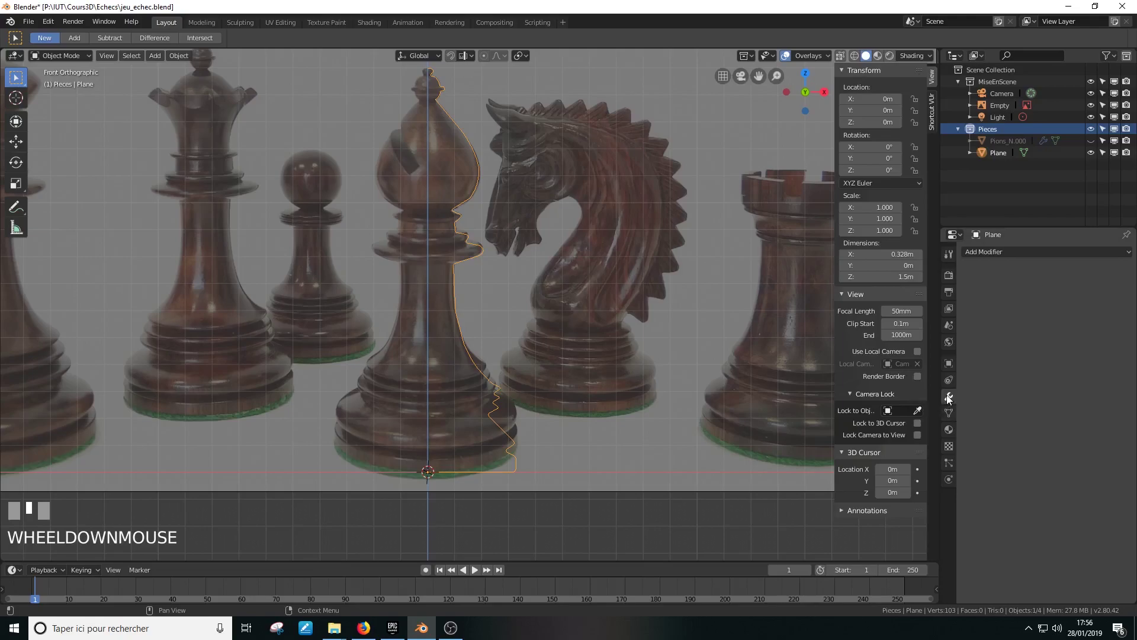
left_click(1007, 252)
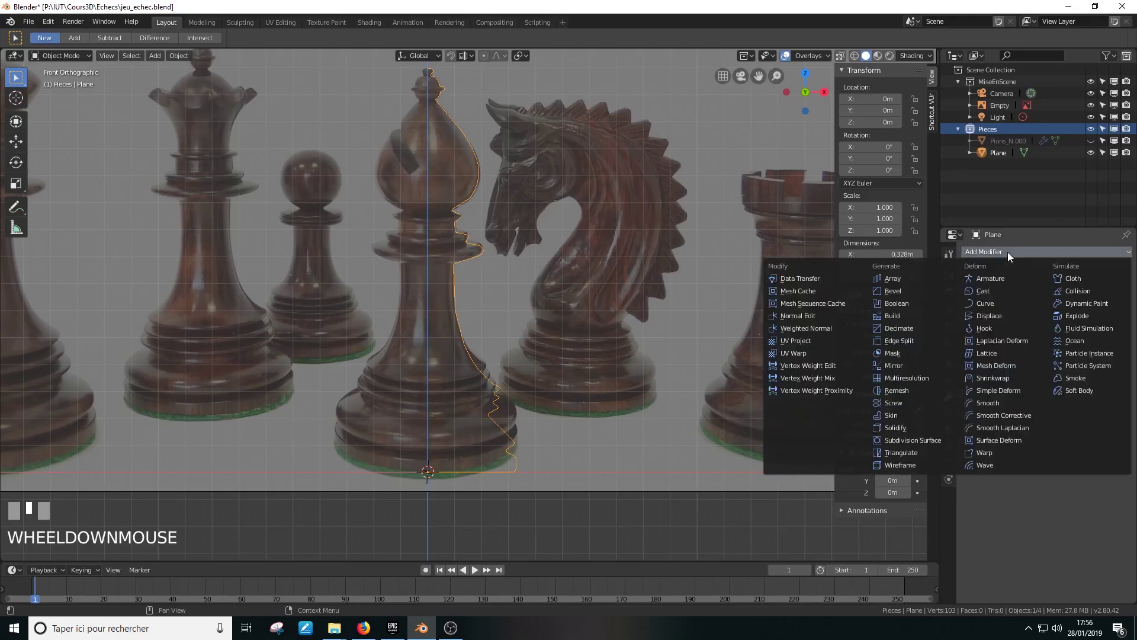
left_click(901, 404)
Step: Enable Calc Order in the Screw modifier to fix the shading, checking the bishop from several angles
middle_click_drag(752, 387, 426, 371)
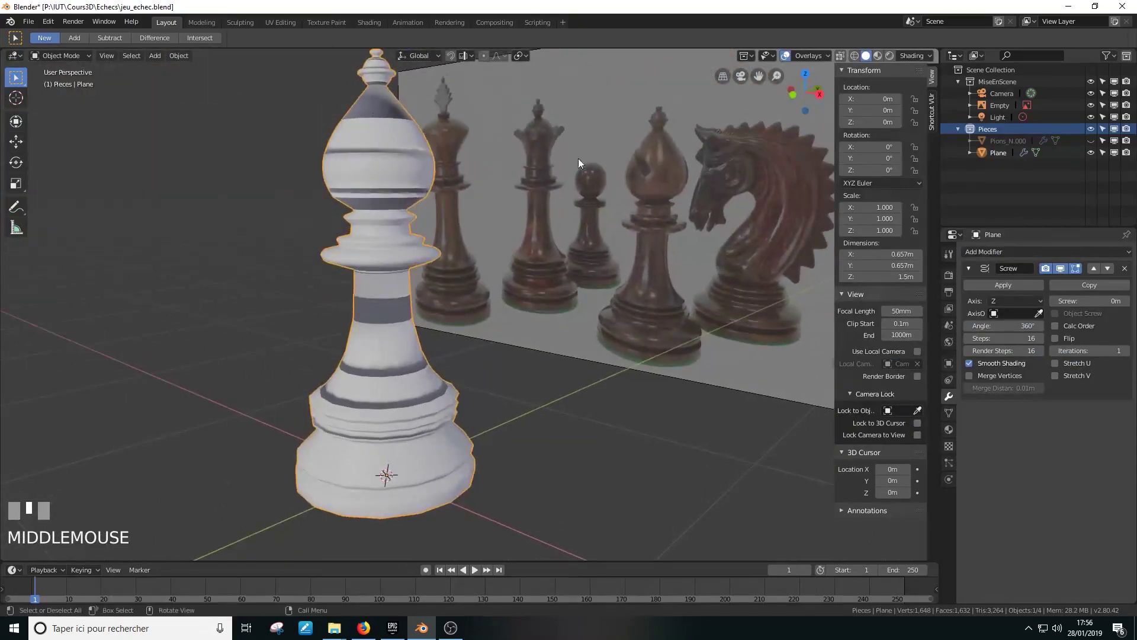
middle_click_drag(435, 141, 652, 249)
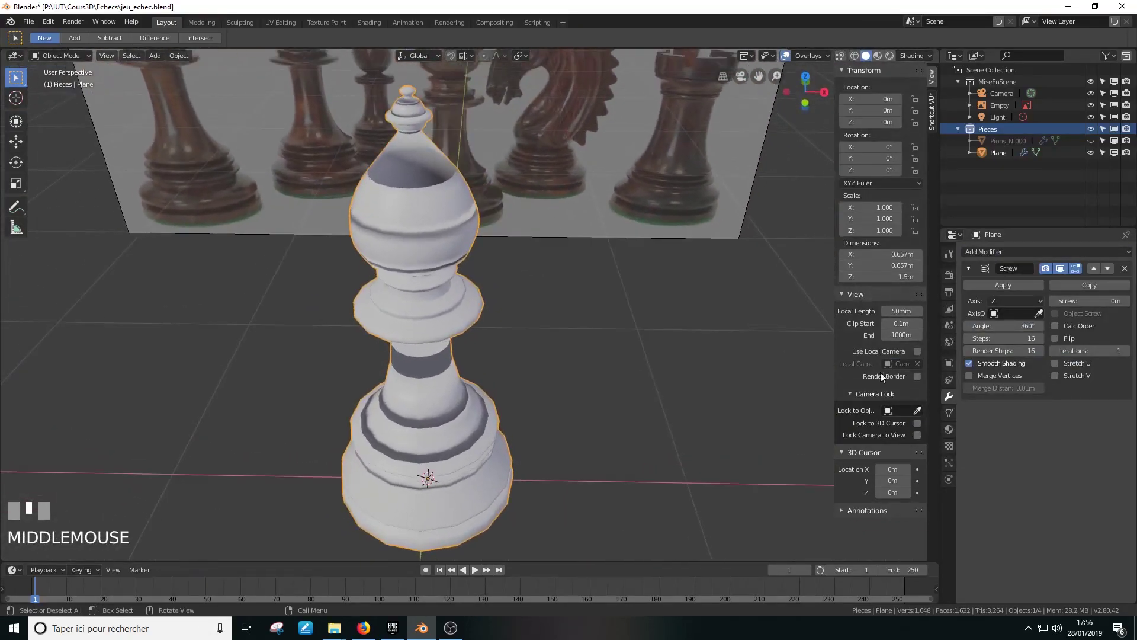
left_click(1055, 326)
mouse_move(613, 320)
middle_mouse_down()
mouse_move(556, 258)
mouse_move(706, 283)
mouse_move(638, 281)
mouse_move(477, 229)
middle_mouse_up()
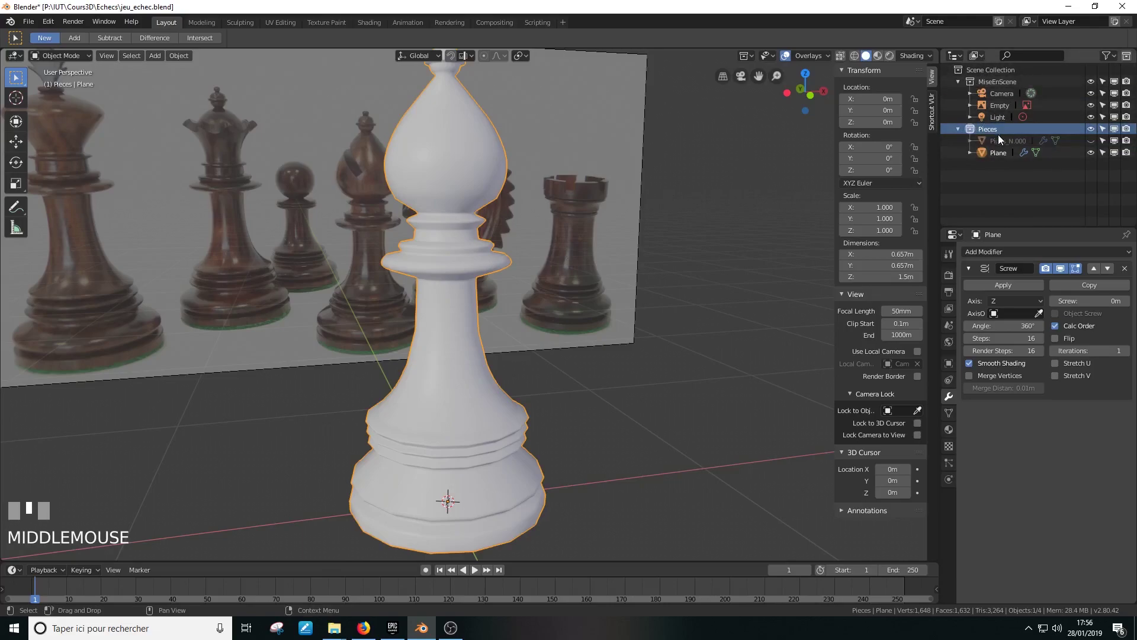
Step: Rename the bishop's Plane object in the Pieces collection as Fou_N.000
double_click(997, 153)
type("f")
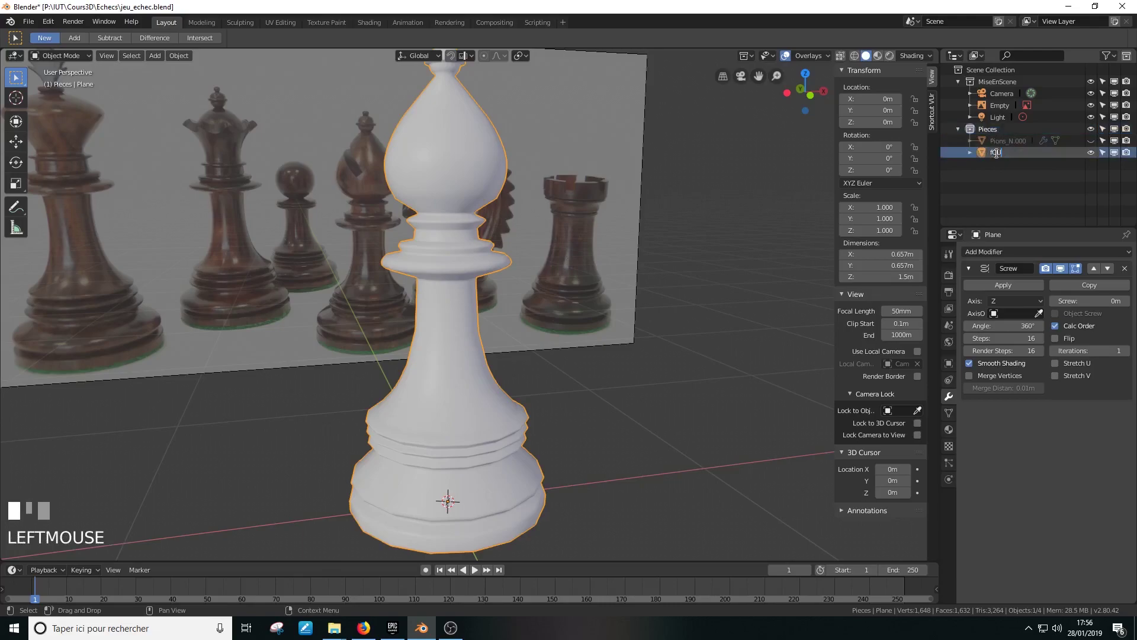
type("Fou_N.000")
key("Return")
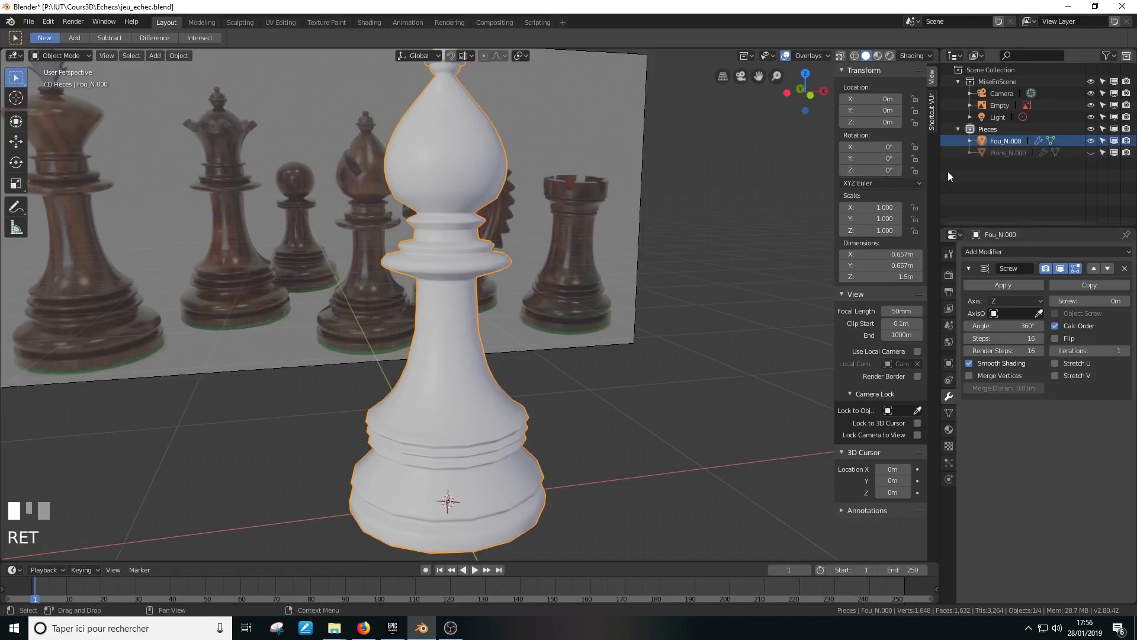
Step: Compare the bishop with the reference image from the front, trying X-ray and wireframe display
middle_click_drag(535, 237, 513, 225)
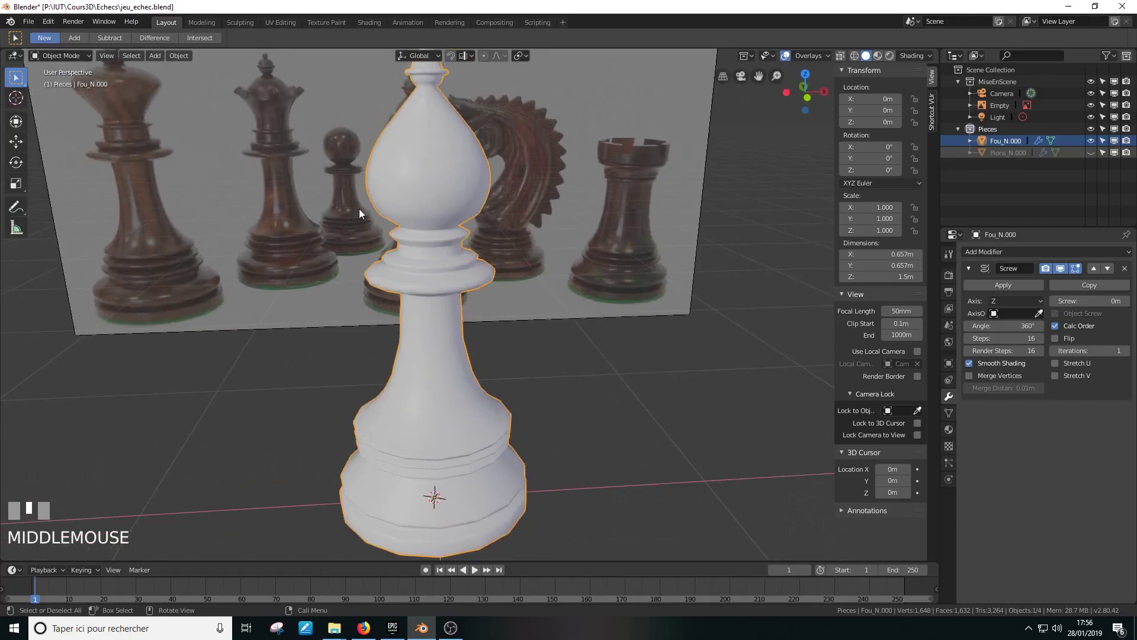
key("KP_1")
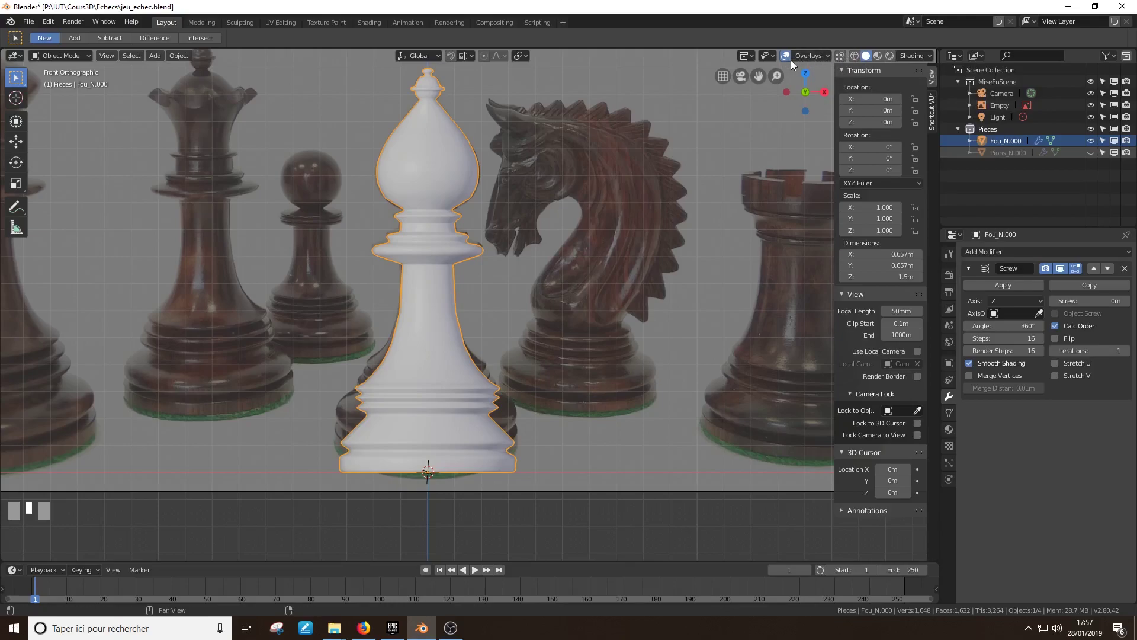
left_click(840, 55)
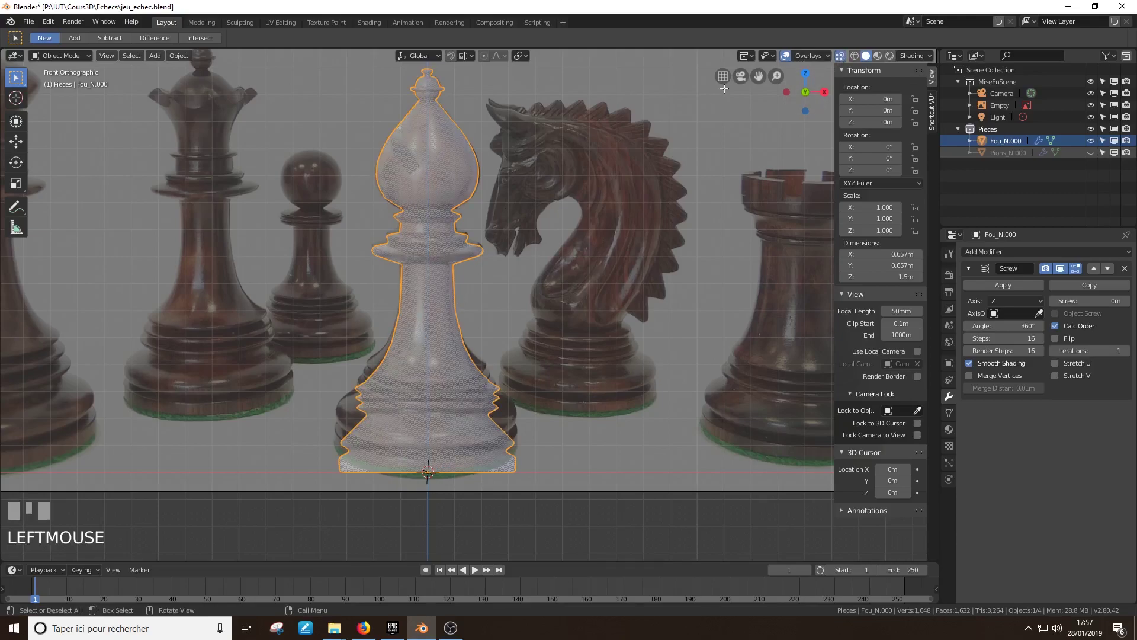
left_click(840, 56)
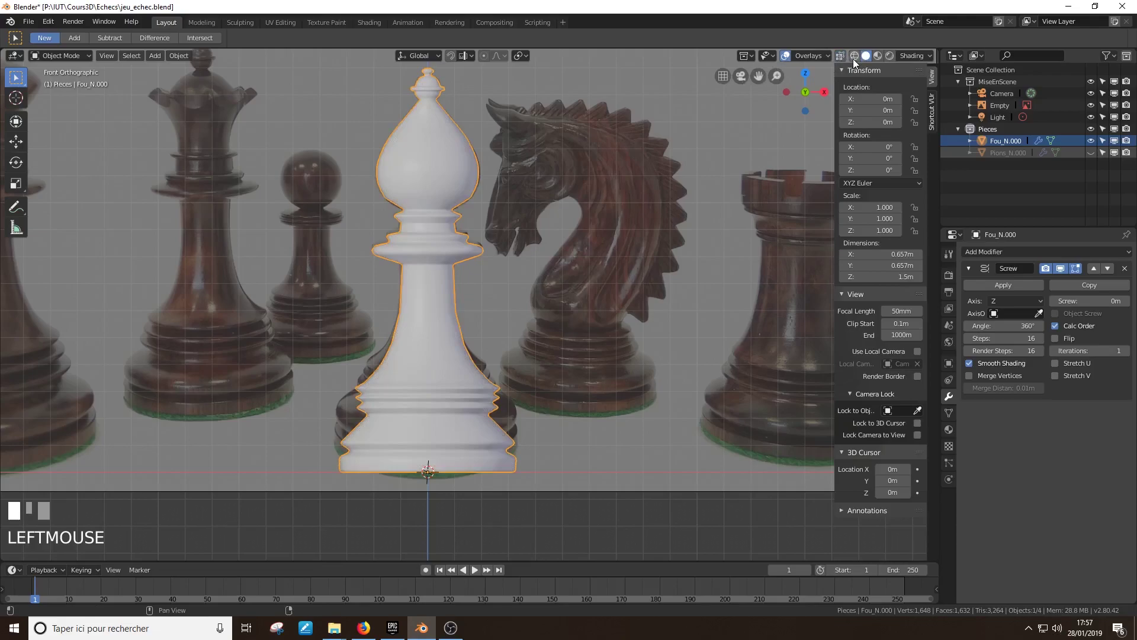
left_click(853, 56)
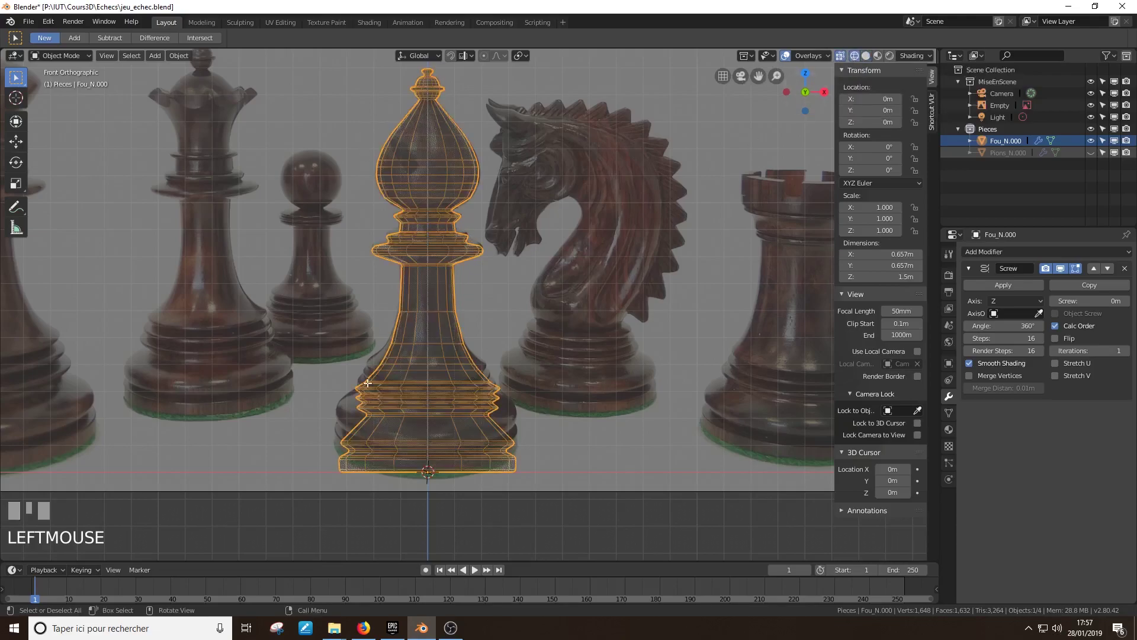
Step: Adjust the wireframe overlay amount, trying 0.420 and 1.000 before settling on about 0.3
left_click(803, 57)
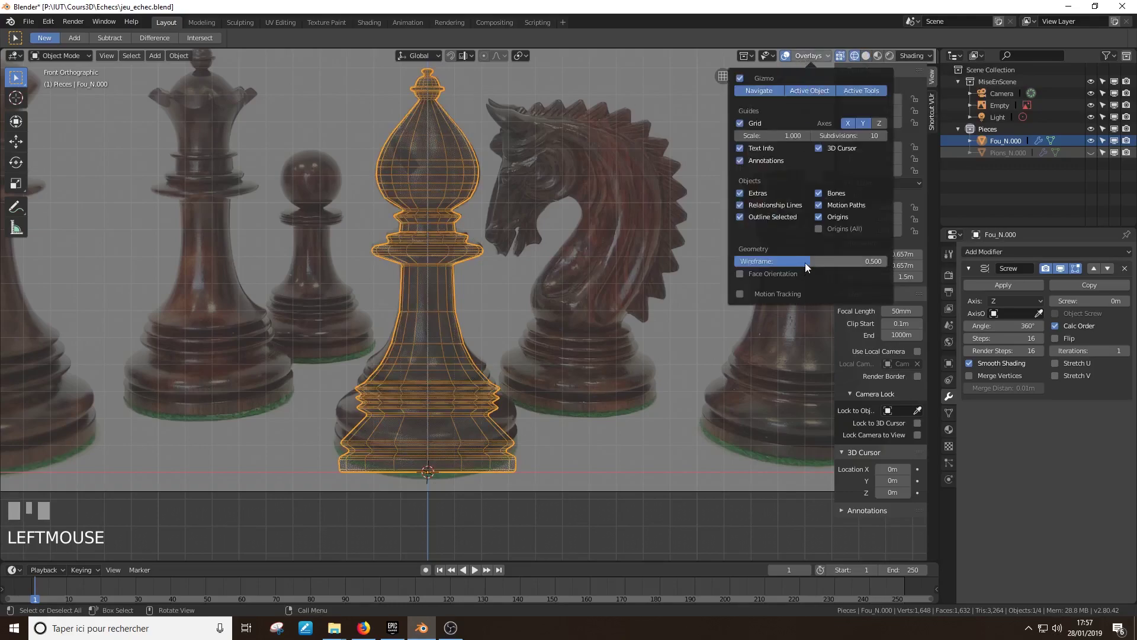
left_click(808, 56)
mouse_move(798, 264)
left_mouse_down()
mouse_move(742, 261)
mouse_move(887, 261)
mouse_move(743, 261)
mouse_move(886, 261)
mouse_move(754, 262)
mouse_move(789, 261)
left_mouse_up()
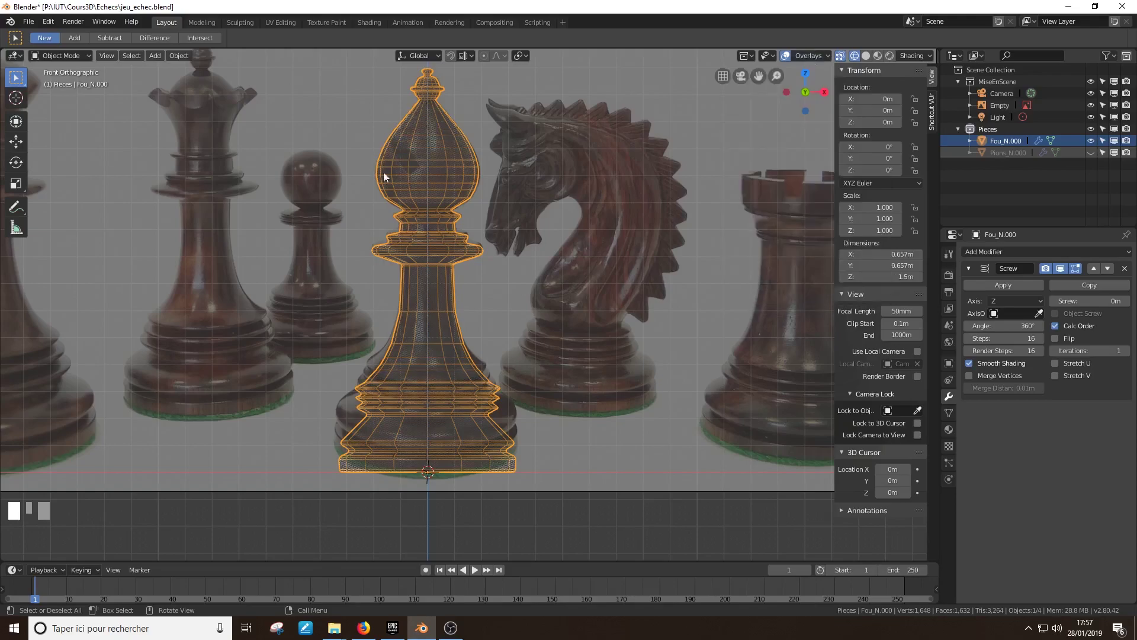
left_click(791, 55)
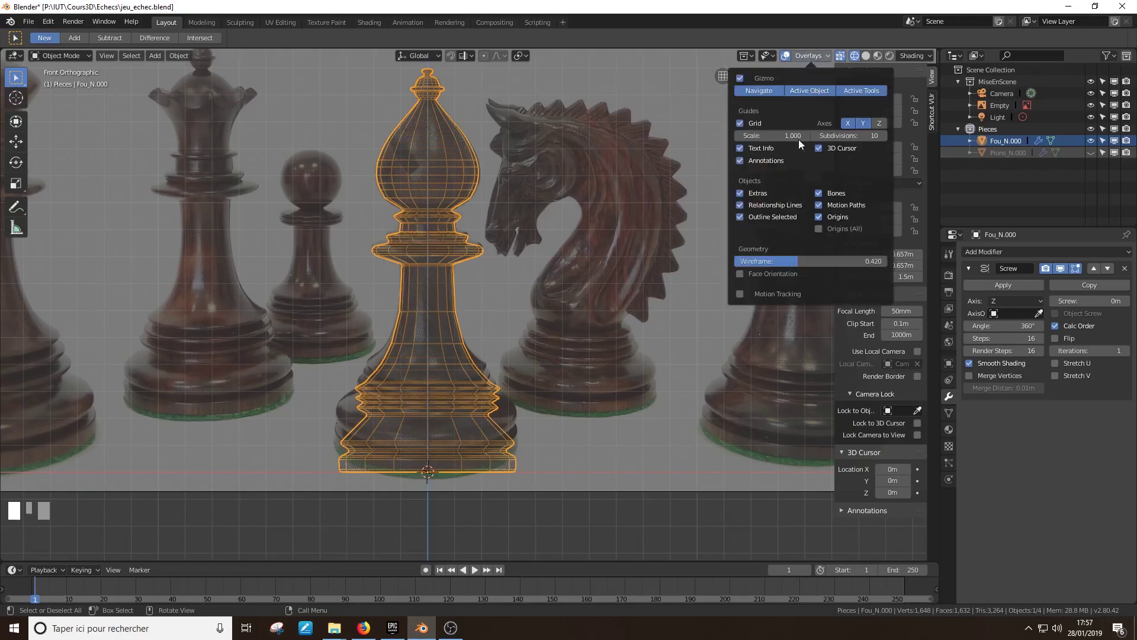
left_click_drag(787, 256, 888, 262)
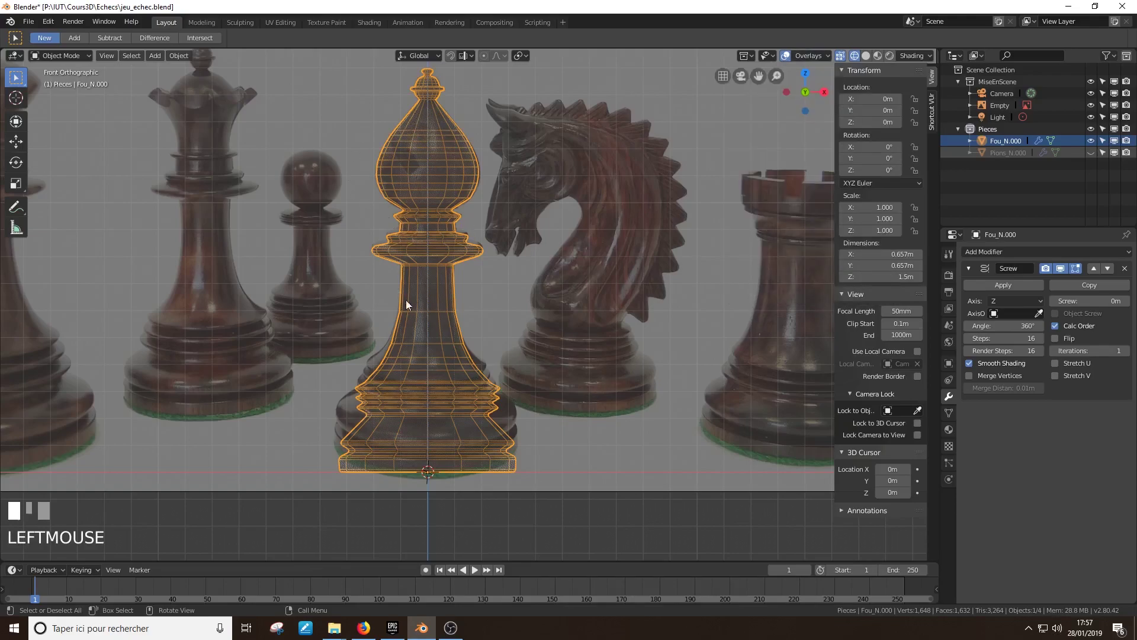
left_click(805, 55)
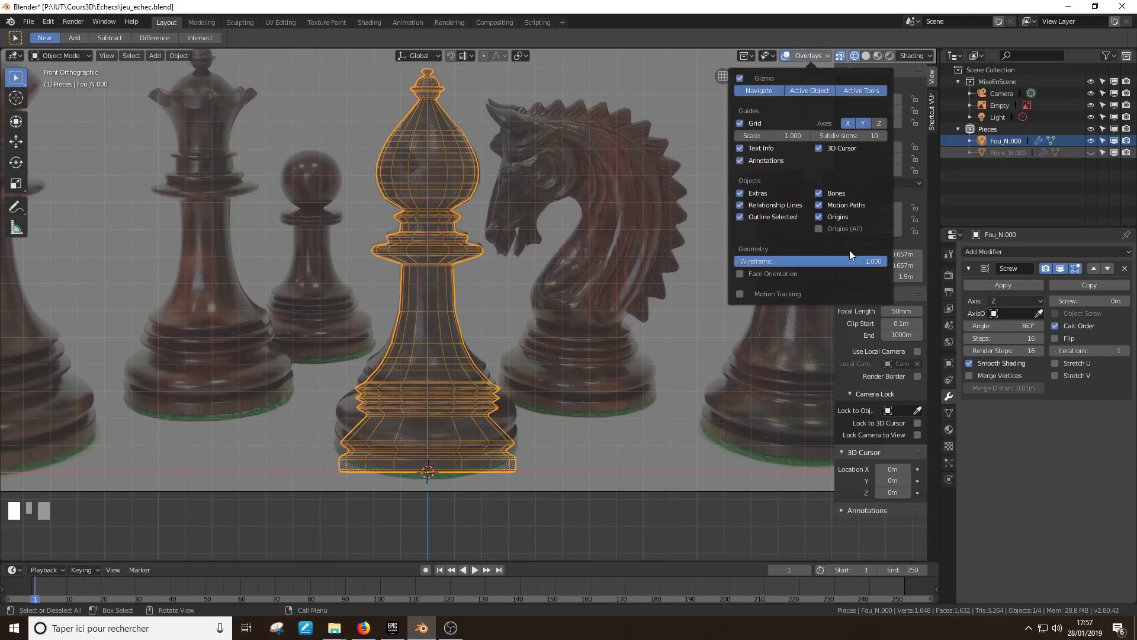
left_click_drag(854, 261, 779, 261)
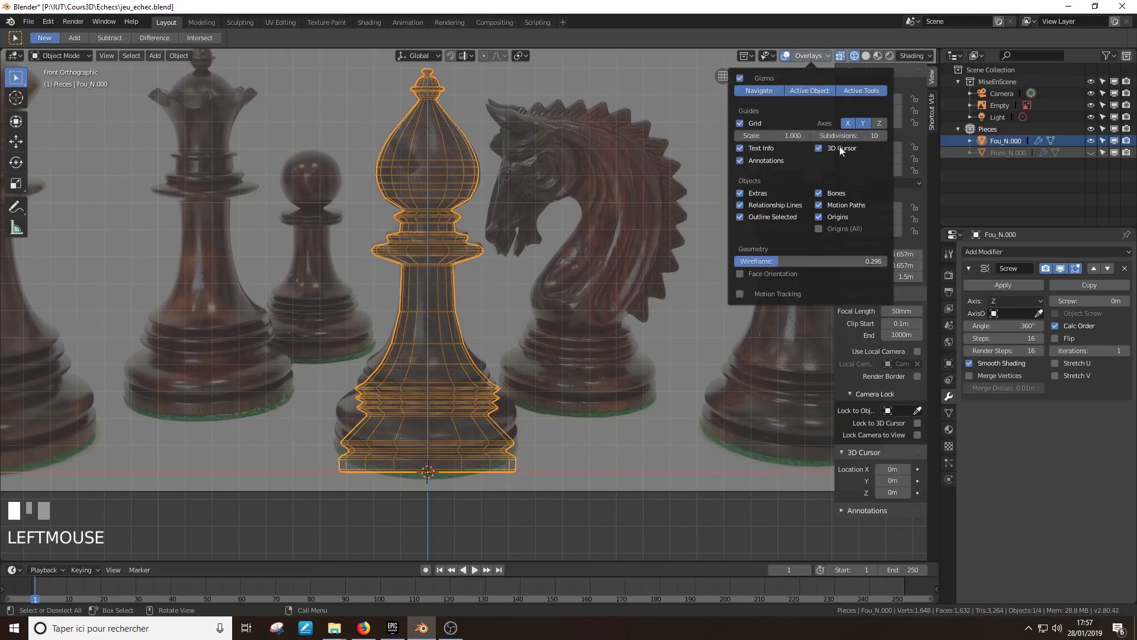
Step: Return to solid shading with X-ray enabled and add a Boolean modifier to the bishop
left_click(866, 56)
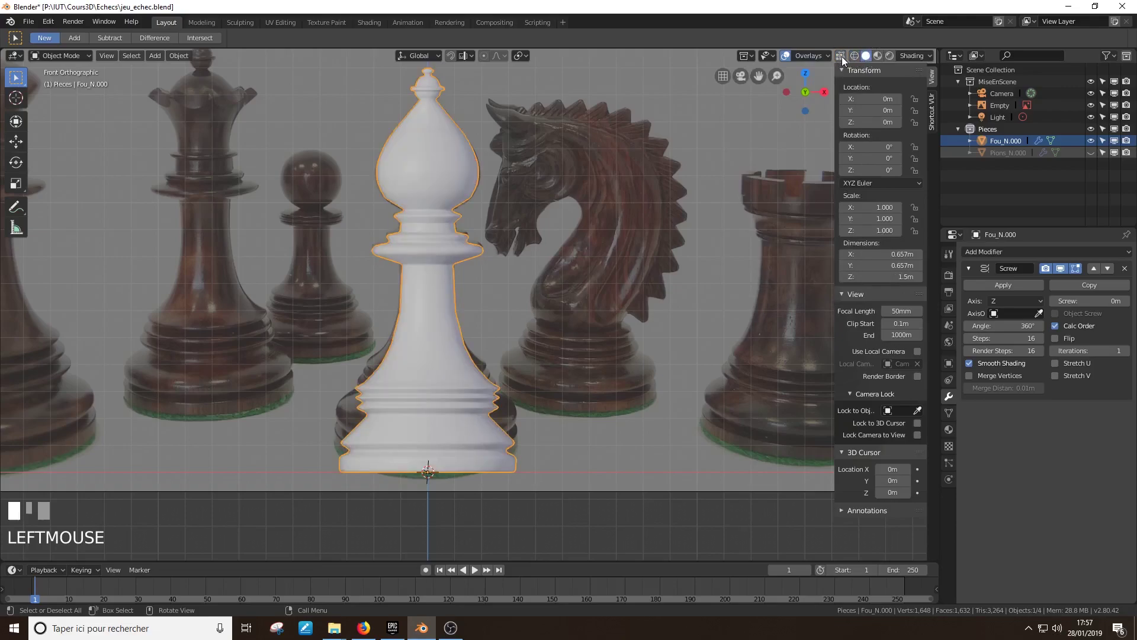
left_click(841, 56)
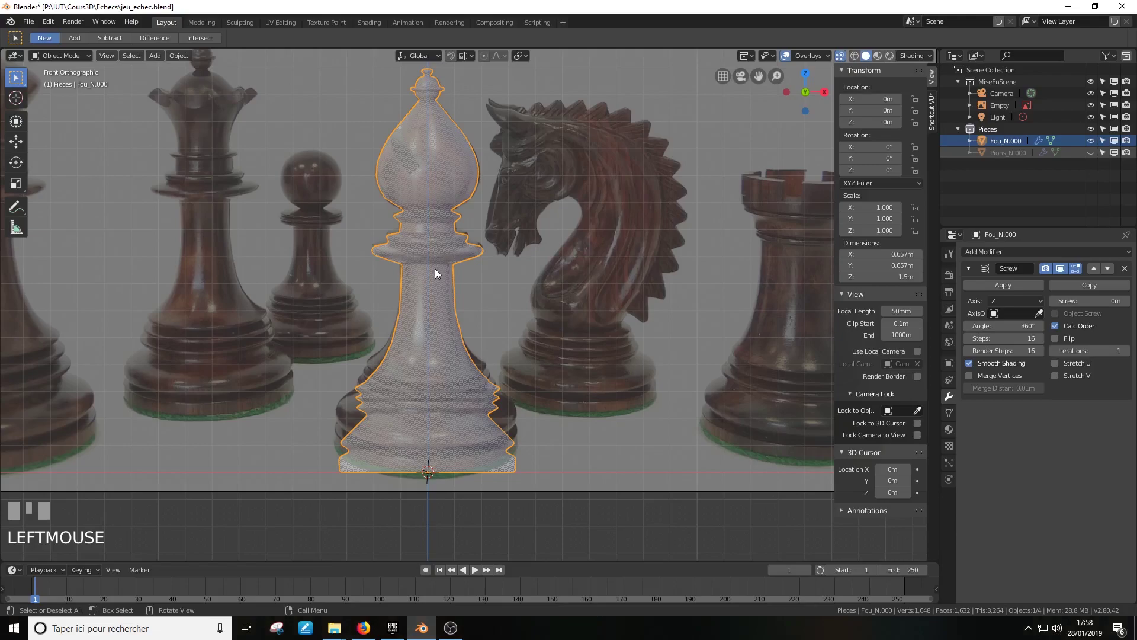
left_click(1001, 251)
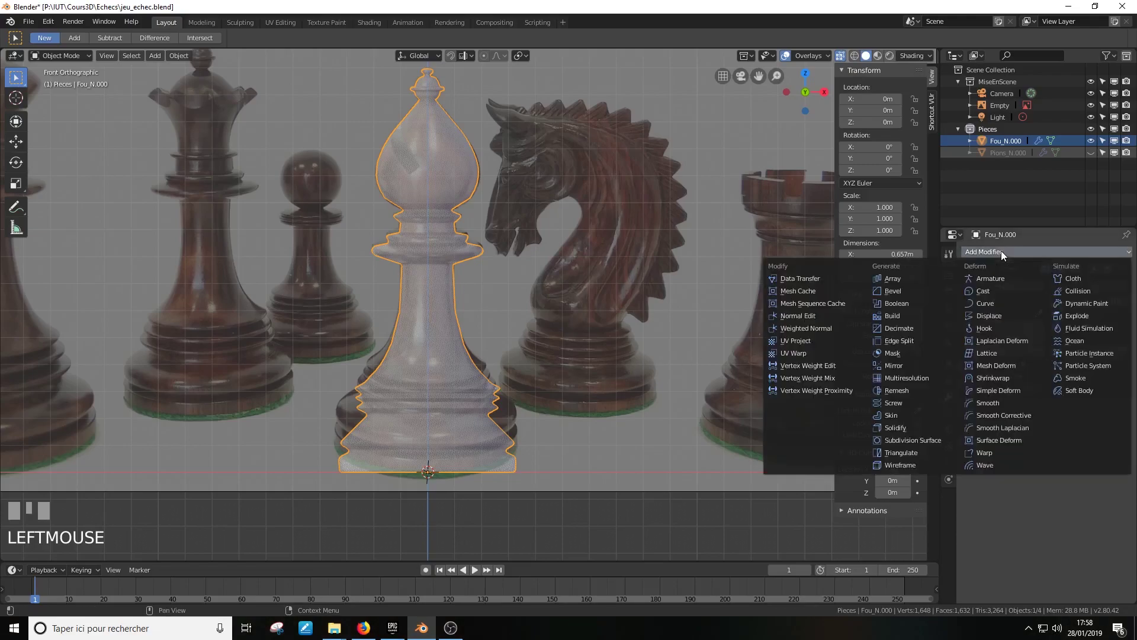
left_click(934, 304)
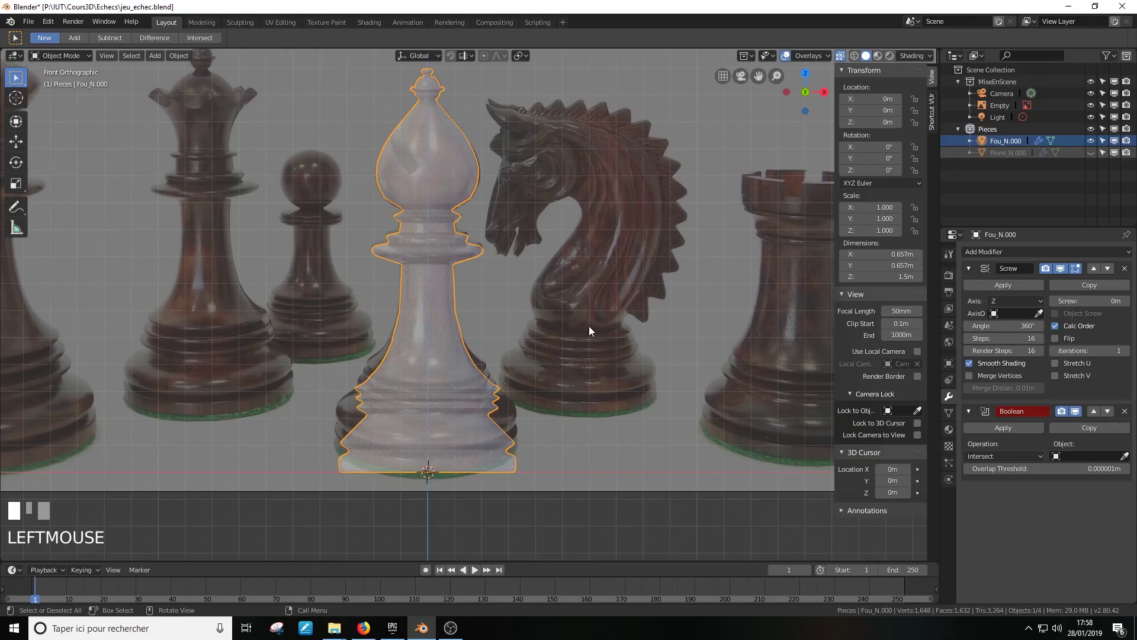
Step: Stay in Object Mode and add a cube mesh at the bishop's base as the cutting object
scroll(480, 331, "down", 1)
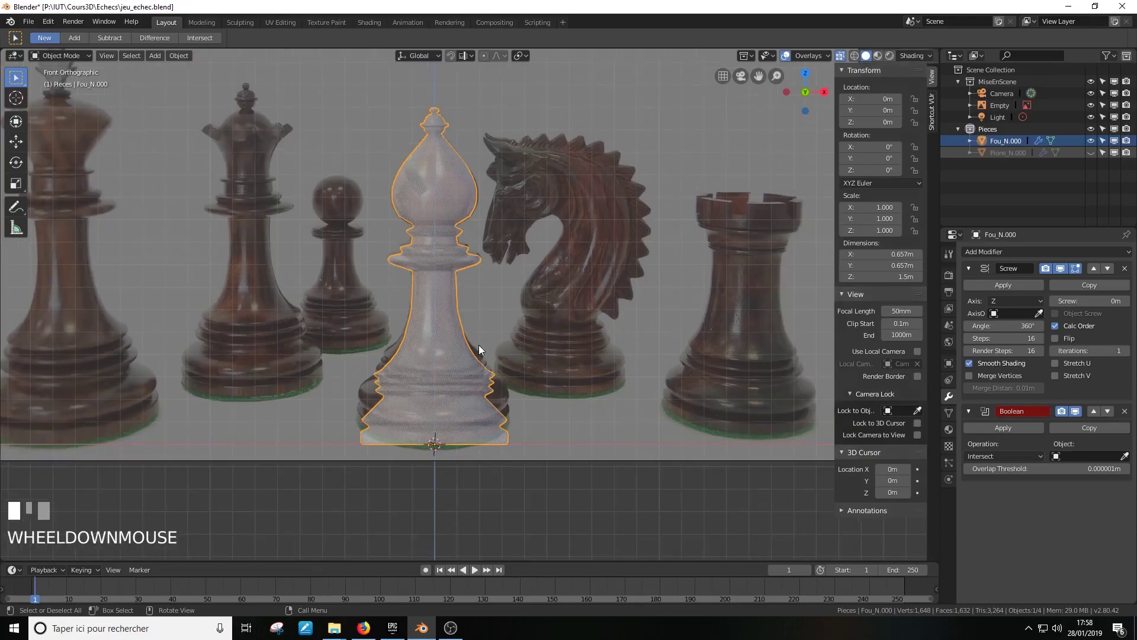
left_click(59, 56)
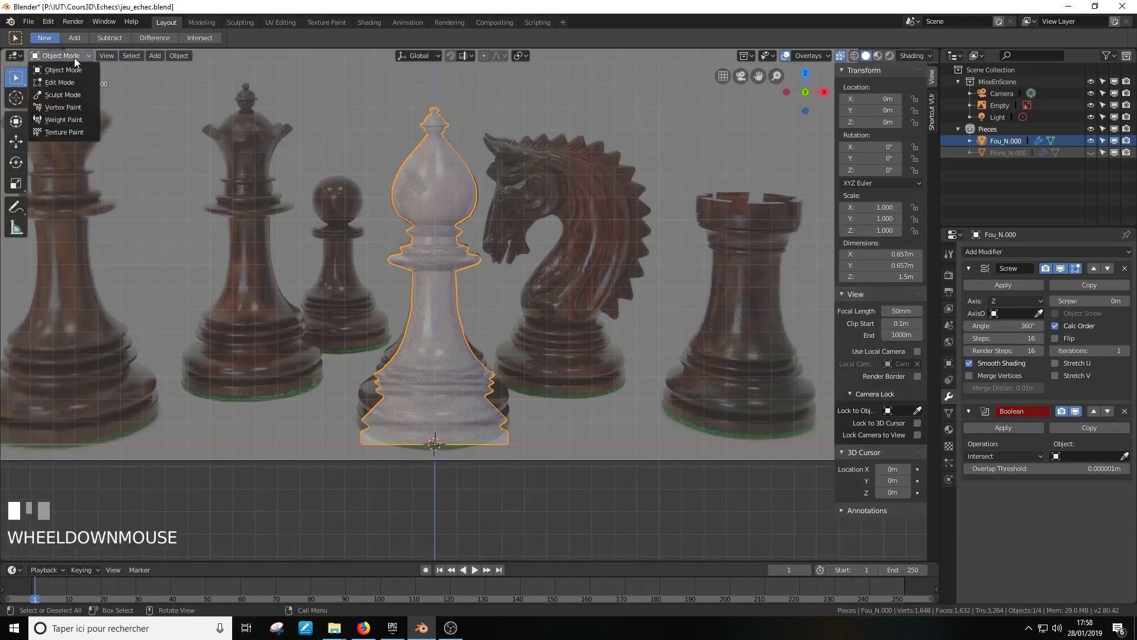
left_click(66, 69)
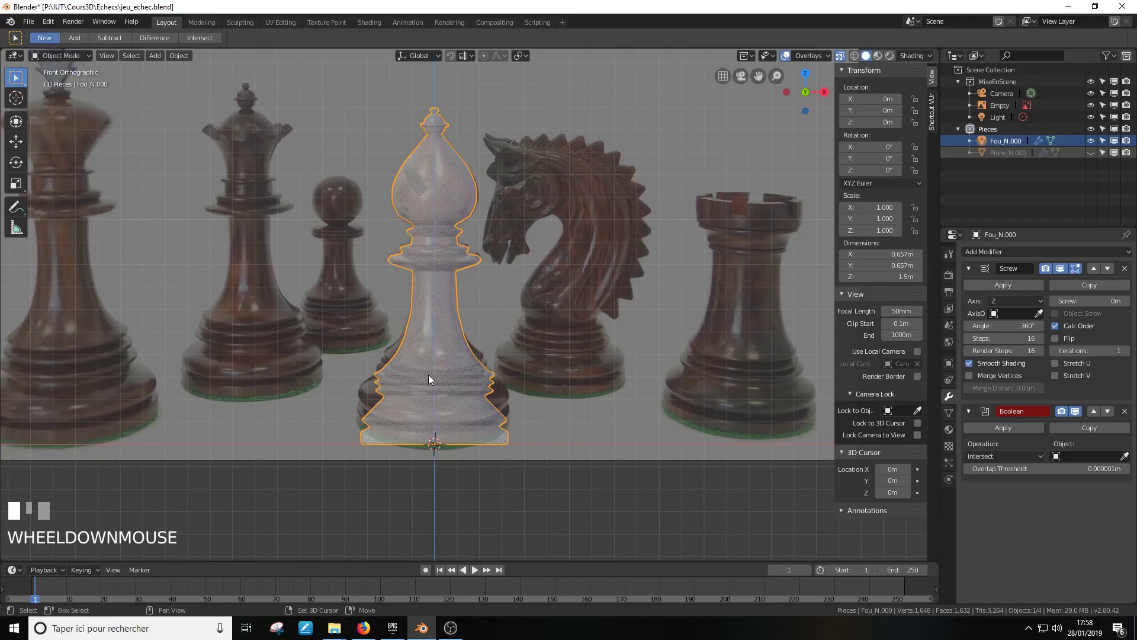
key("shift+a")
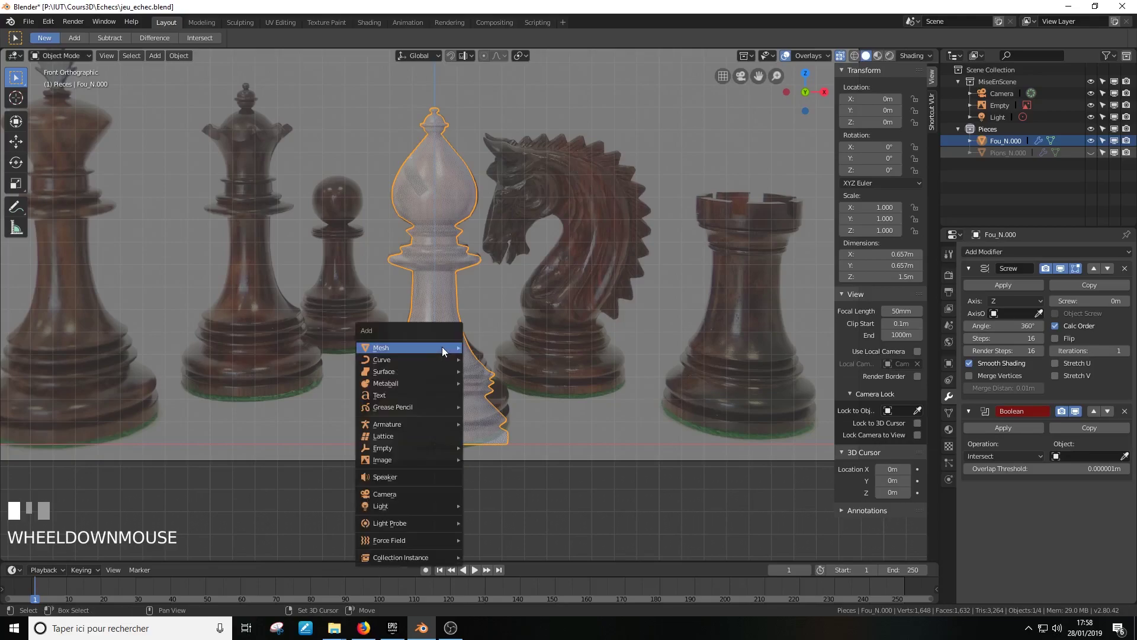
mouse_move(441, 347)
left_click(505, 360)
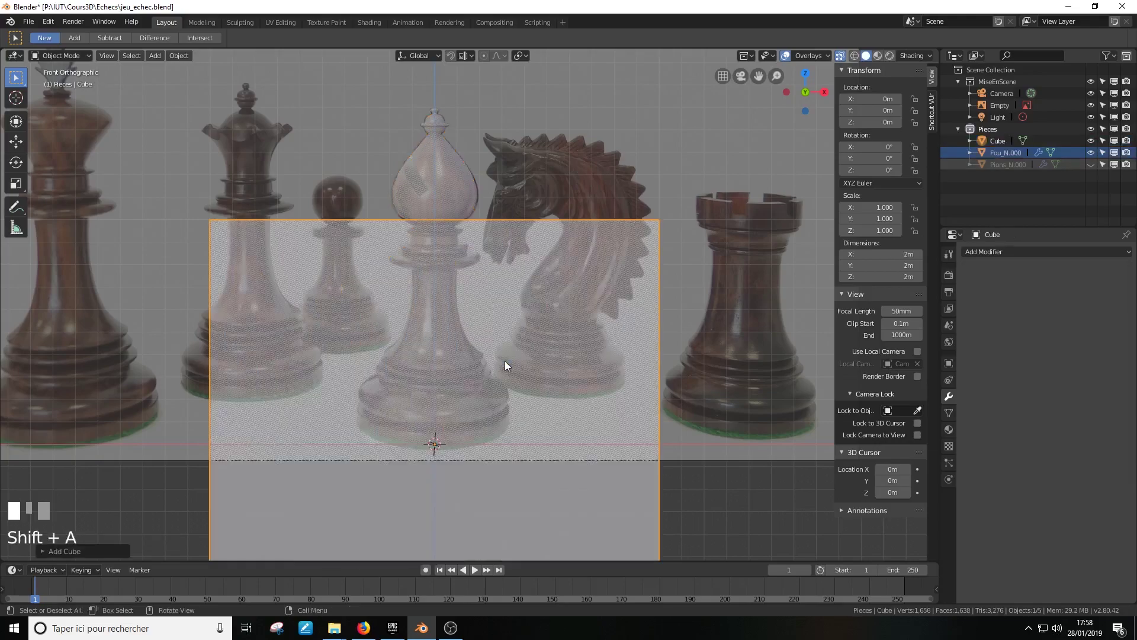
Step: Move the cube up about 1.19 m and about 0.09 m along negative X, centring it on the notch in the bishop's head
scroll(506, 361, "down", 3)
scroll(664, 378, "up", 2)
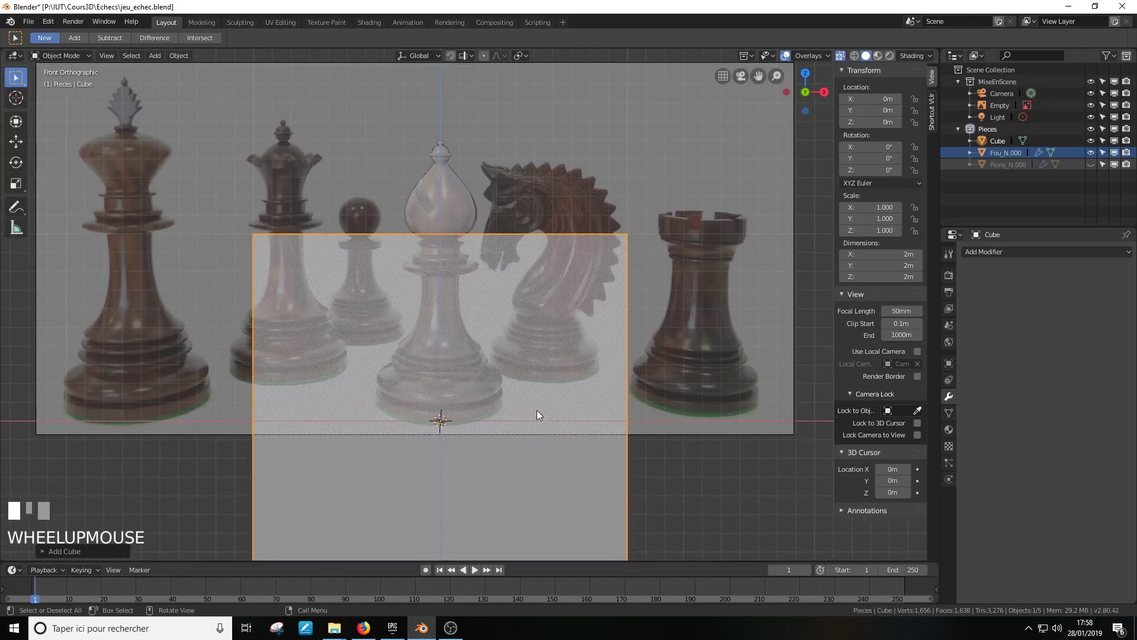
key("g")
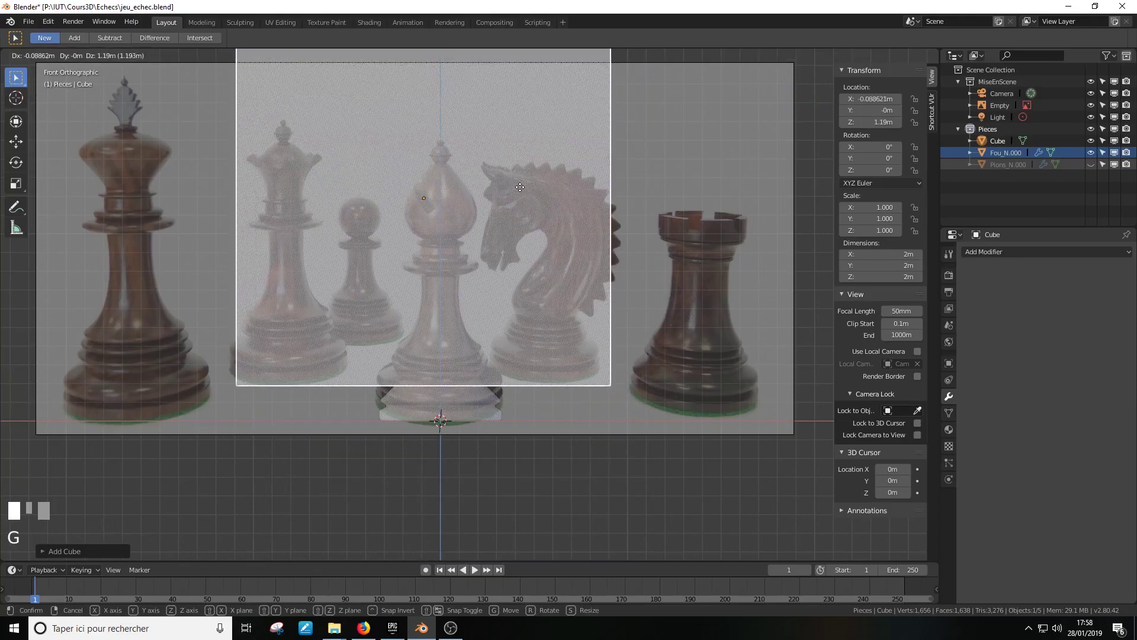
left_click(536, 189)
middle_click_drag(623, 234, 629, 343, "shift")
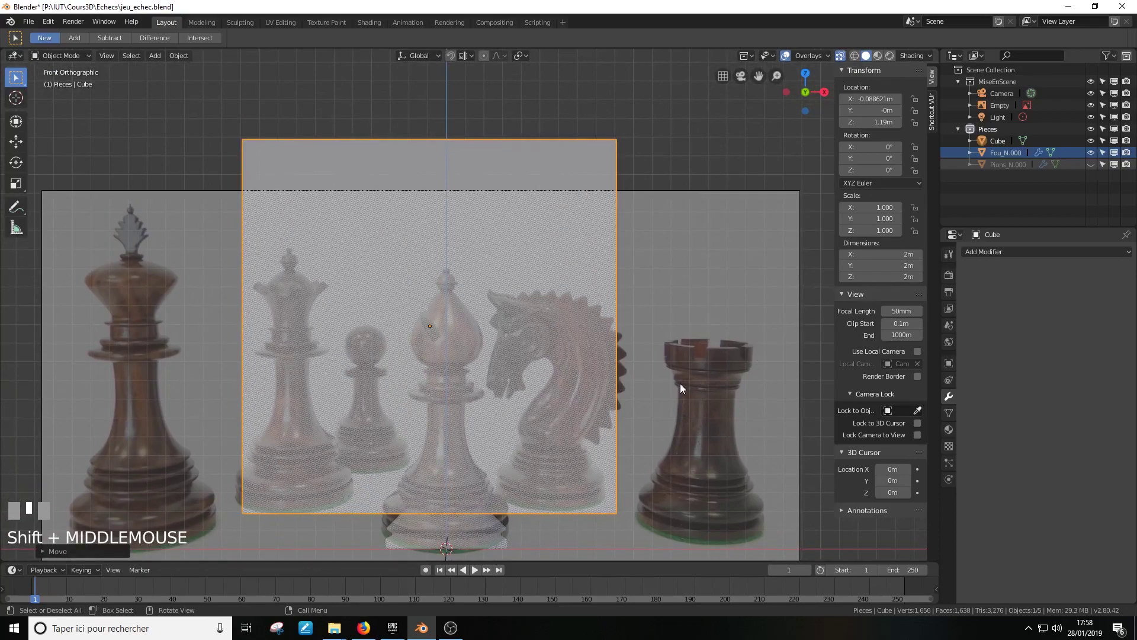
Step: Scale the cube into a narrow upright bar, about 0.04 along X and 0.18 along Z
key("s")
key("x")
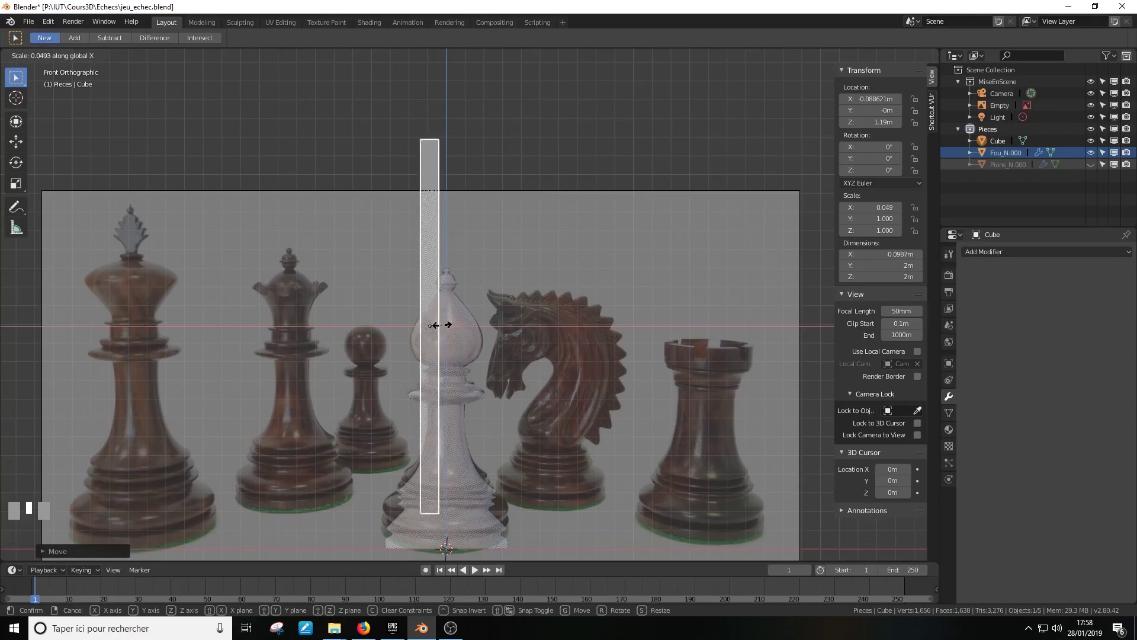
left_click(440, 325)
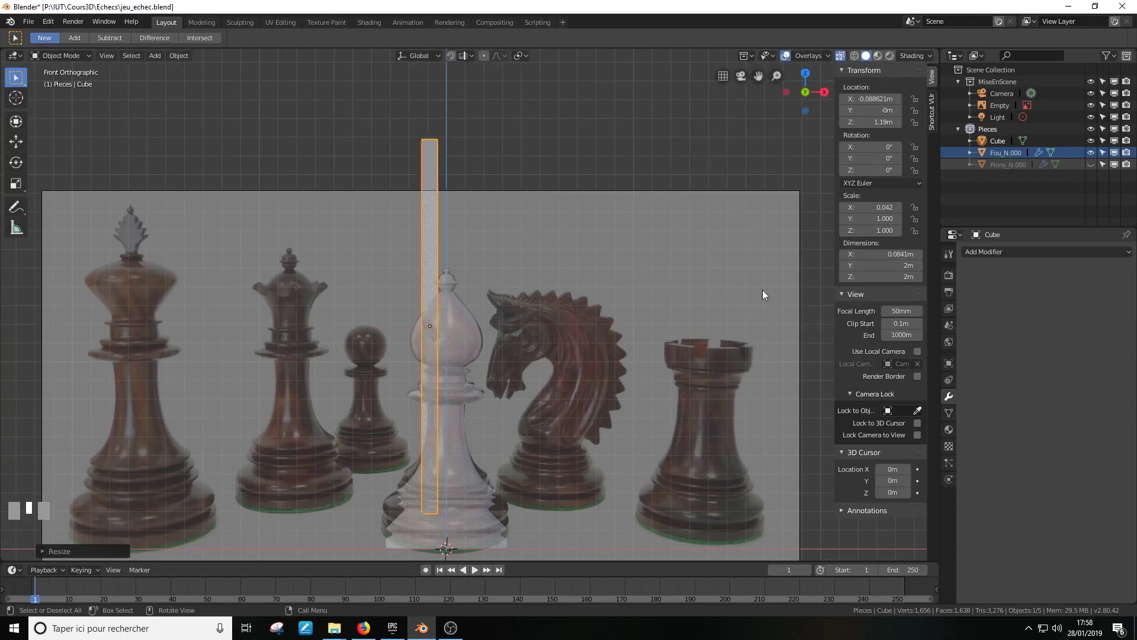
key("s")
key("z")
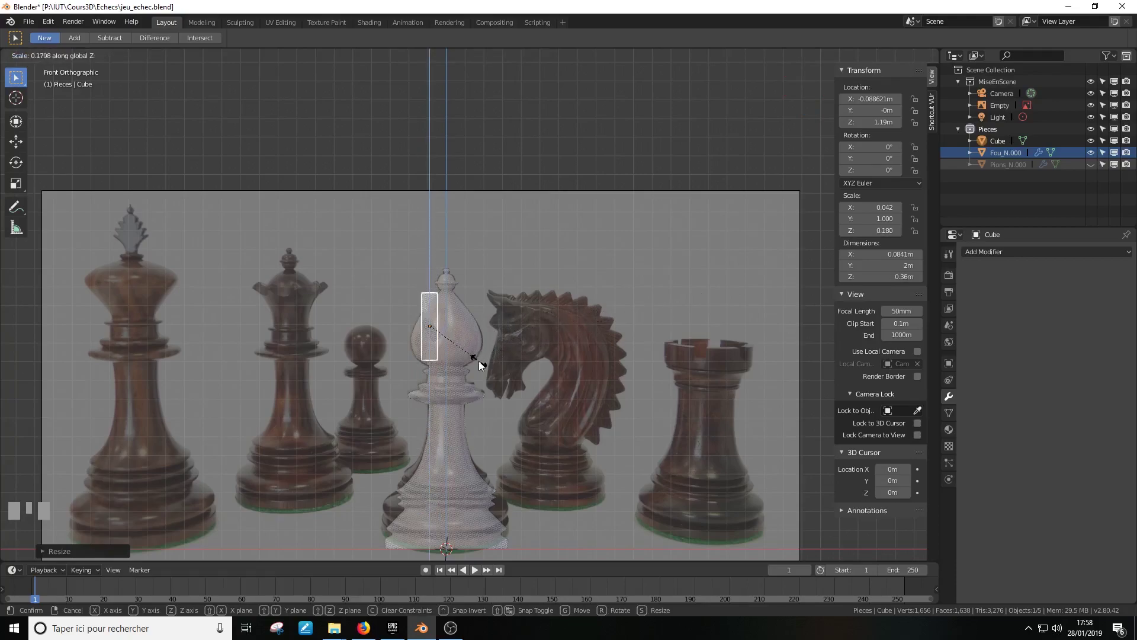
left_click(479, 361)
key("s")
key("x")
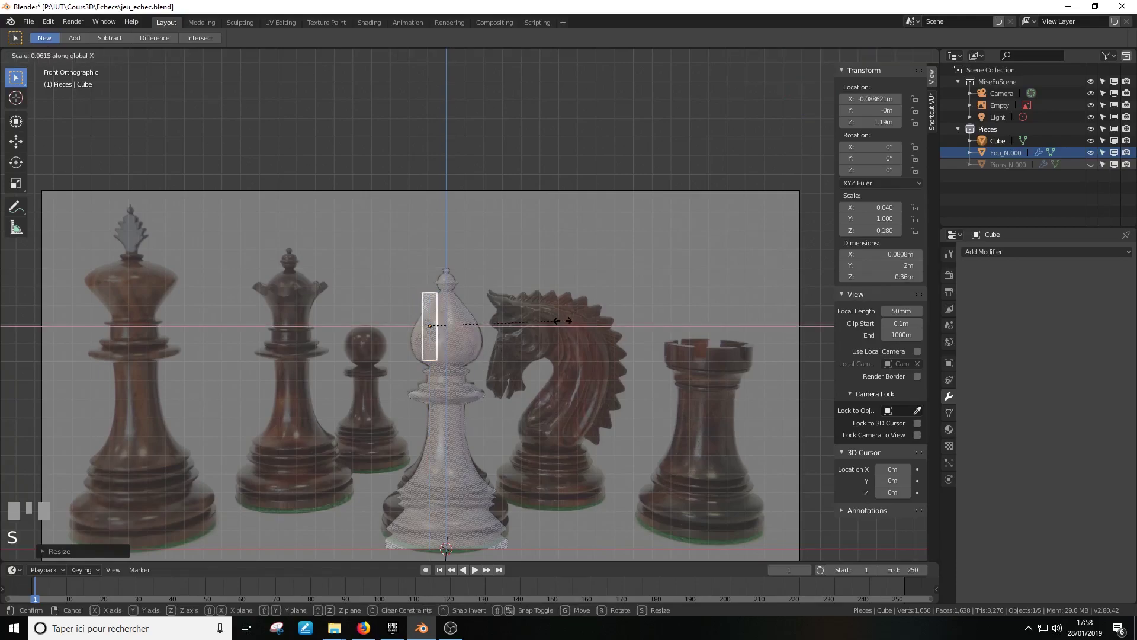
left_click(545, 325)
Step: Shorten the cube along Y to a scale of about 0.256, keeping it slightly deeper than the bishop's head
middle_click_drag(545, 325, 563, 345)
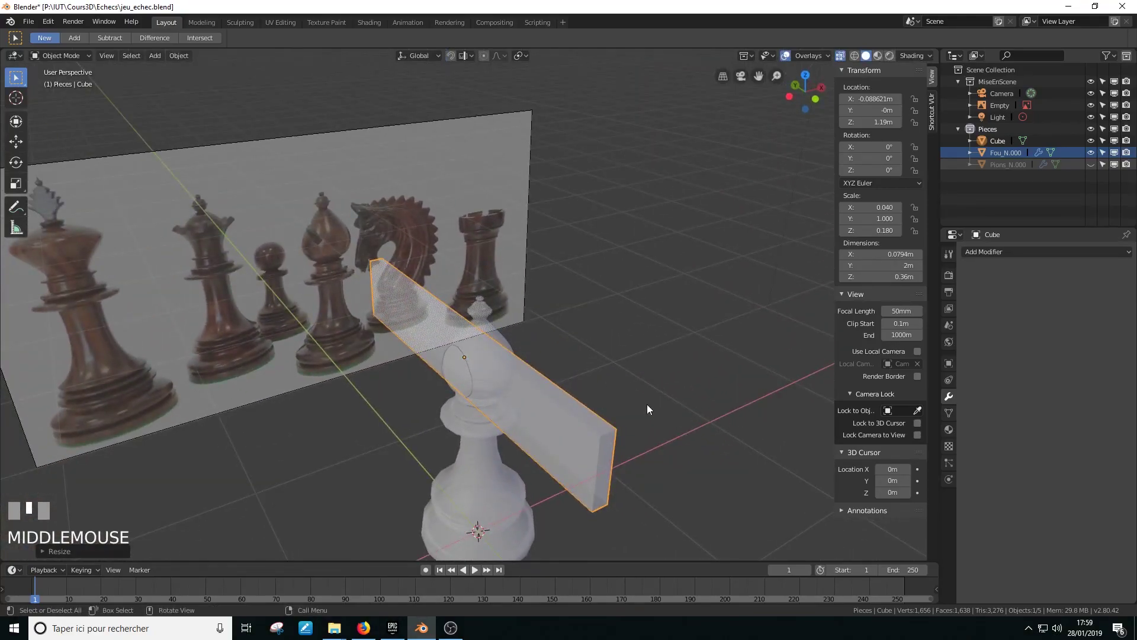
middle_click_drag(548, 411, 833, 386)
key("s")
key("y")
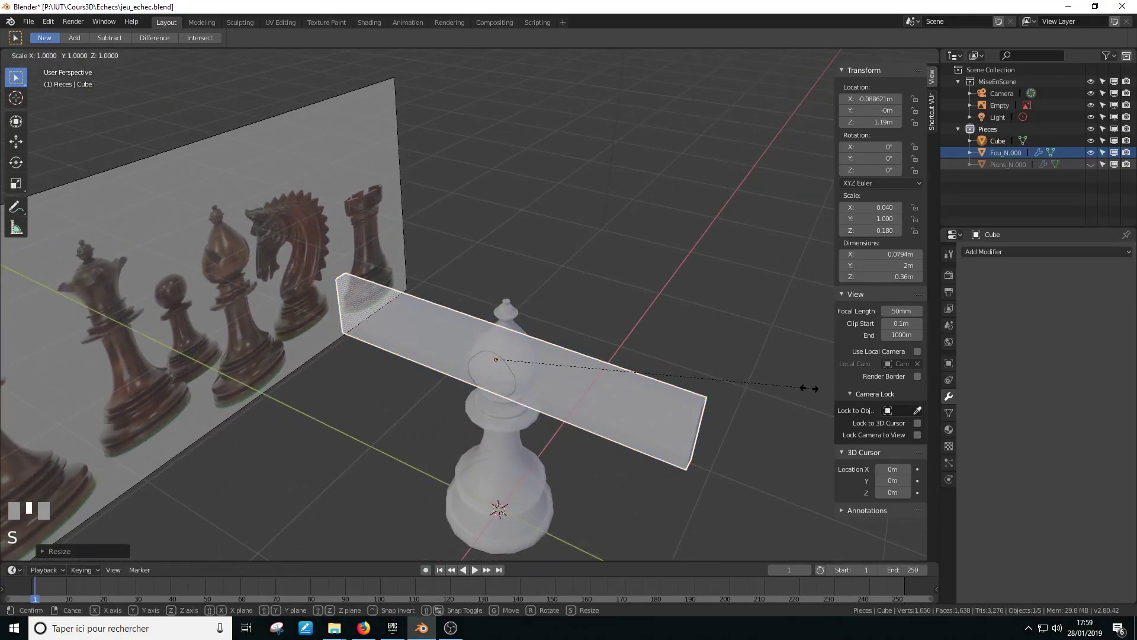
left_click(577, 364)
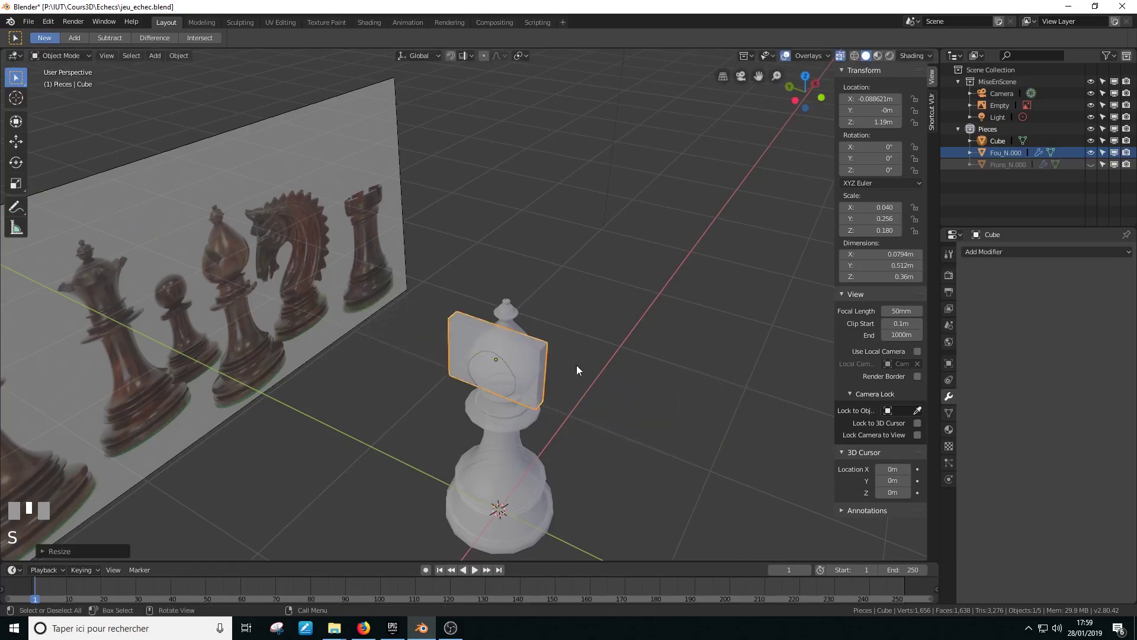
Step: In front view, rotate the cube about -30.5° around Y to follow the slant of the bishop's notch
key("KP_1")
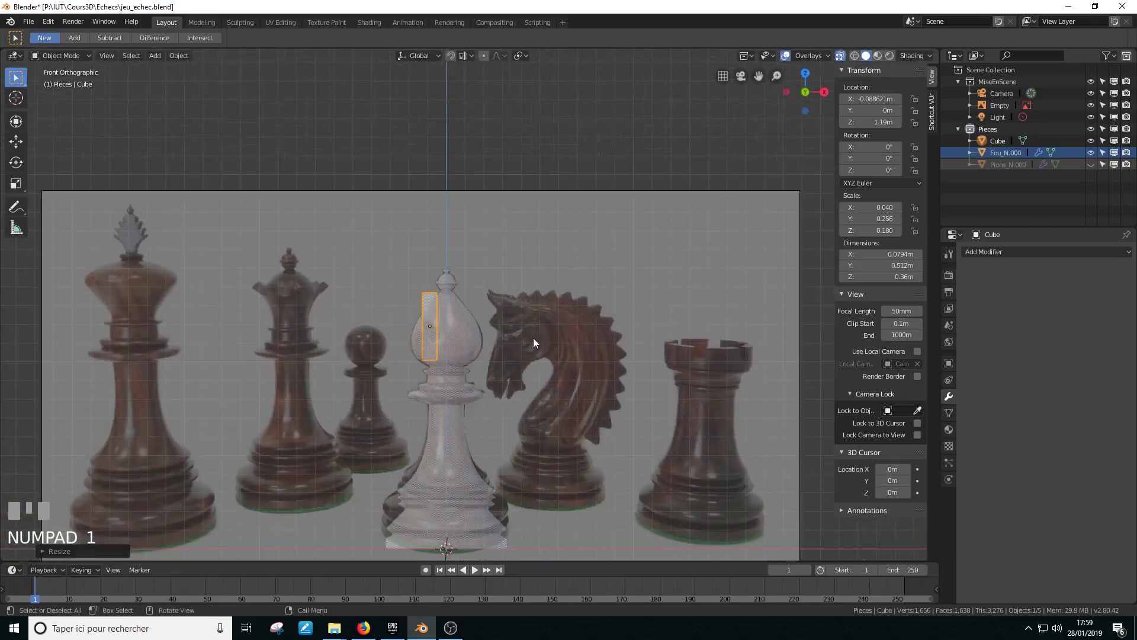
scroll(520, 350, "up", 4)
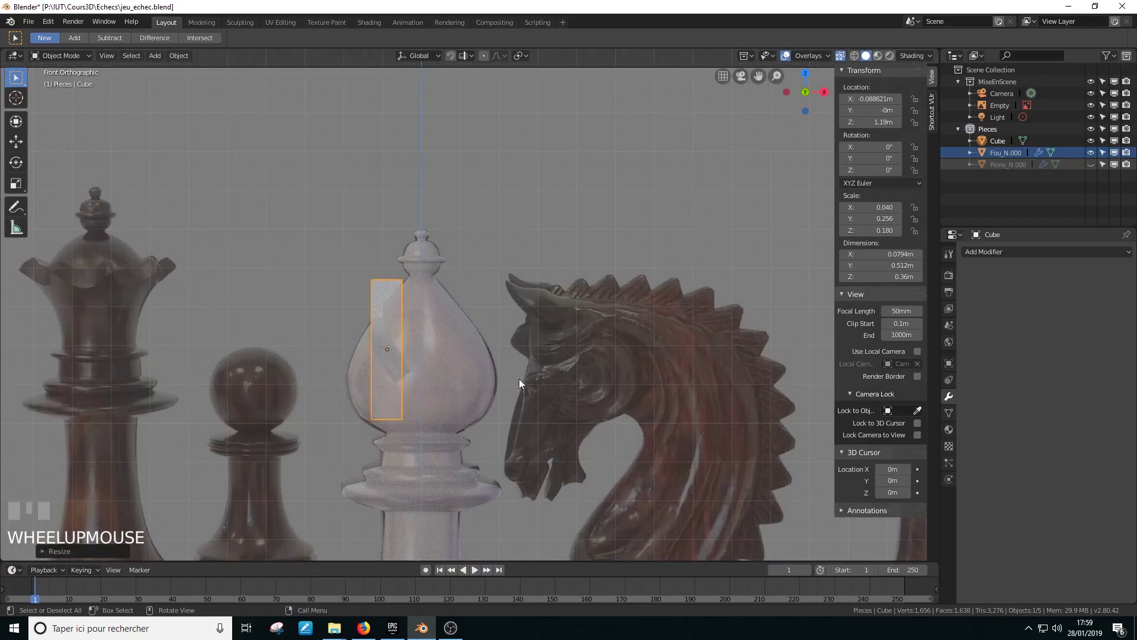
left_click(14, 161)
left_click_drag(424, 320, 398, 321)
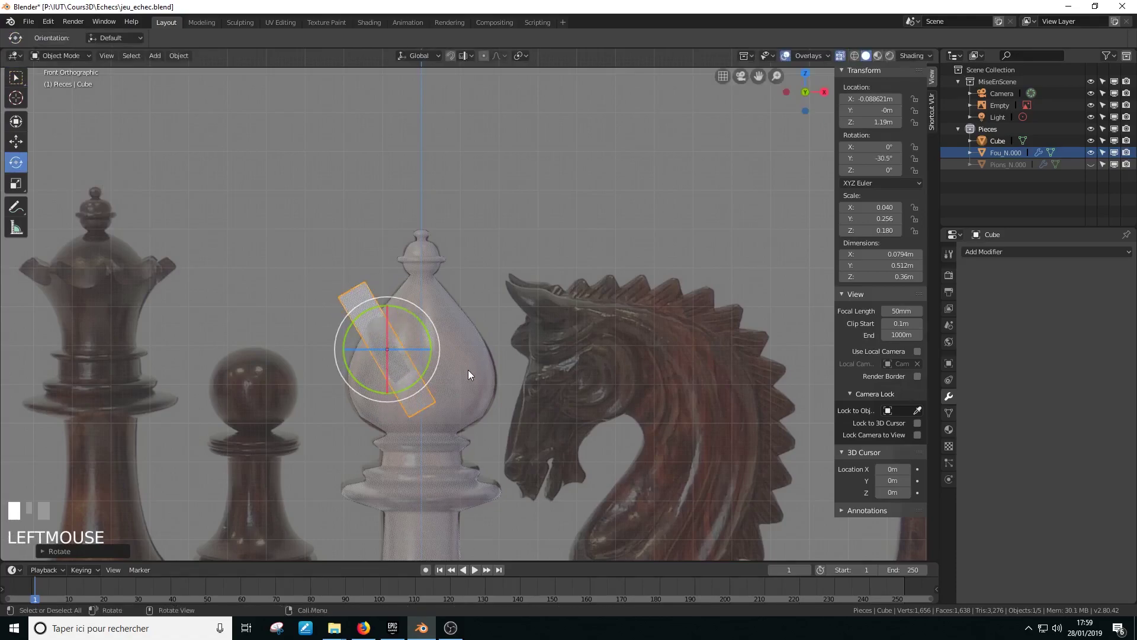
Step: Move the cube about 0.05 m along negative X and 0.08 m up, leaving its lower end in the bishop's head
key("g")
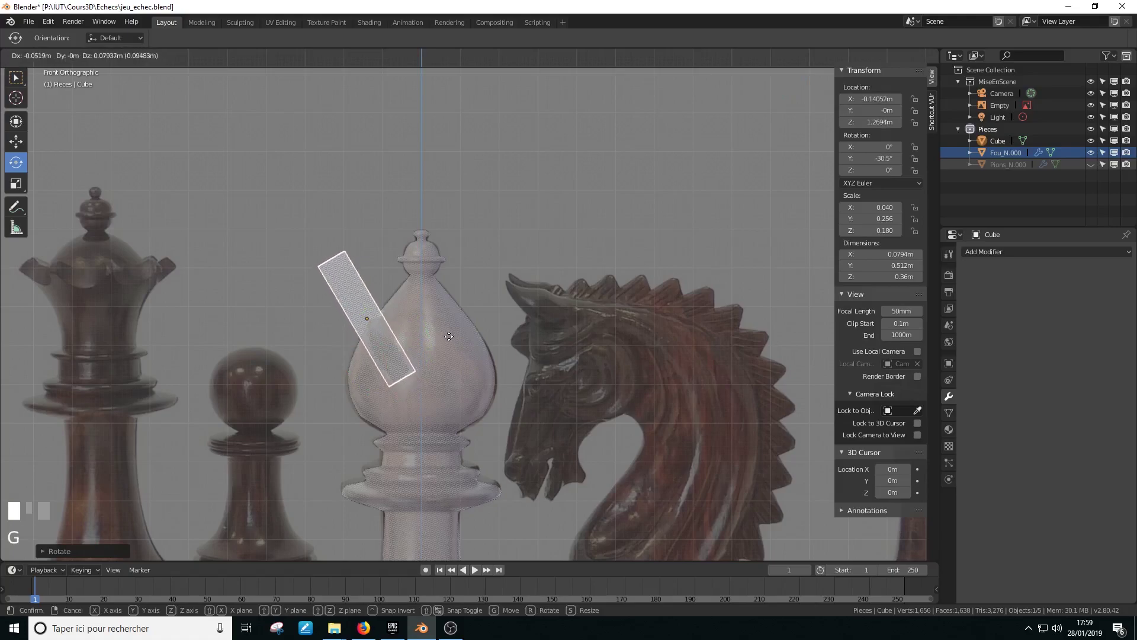
left_click(448, 336)
left_click(16, 141)
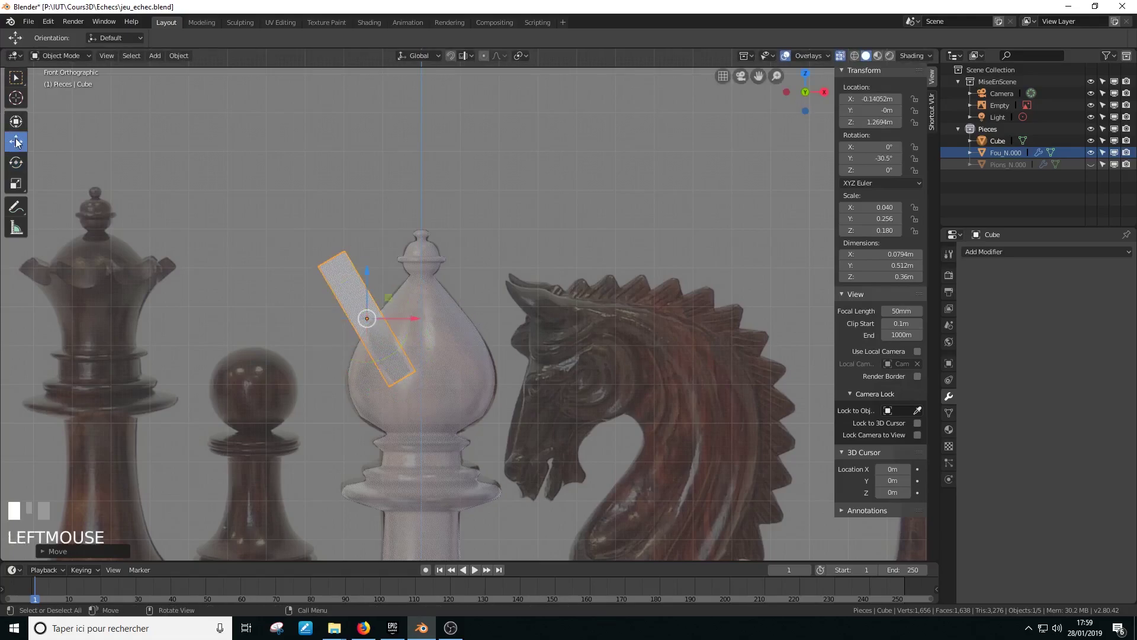
left_click(16, 162)
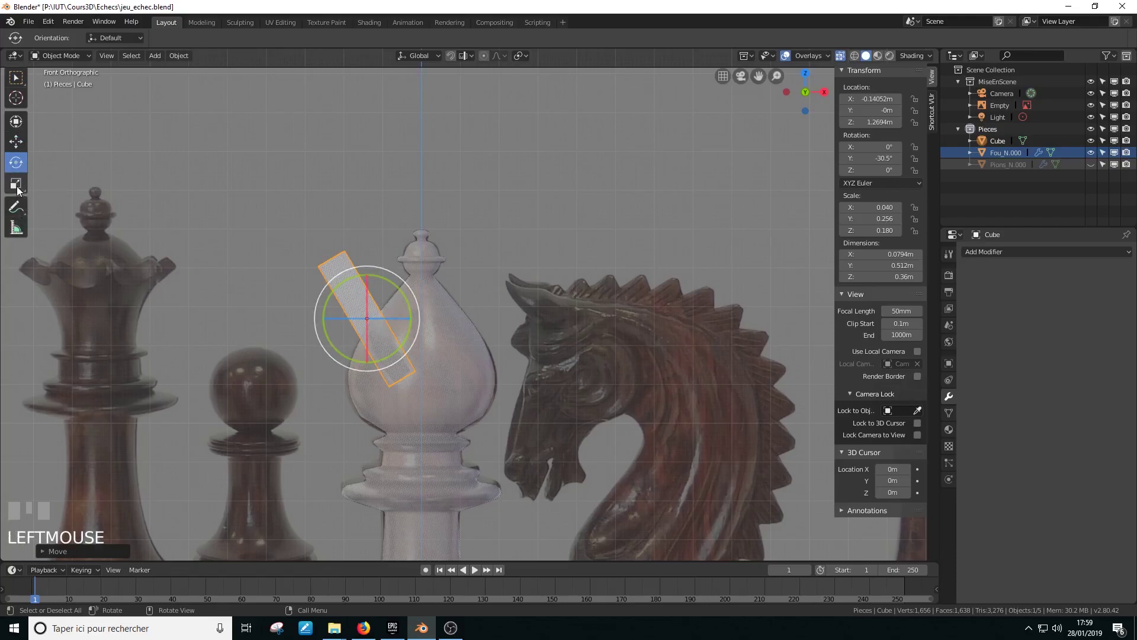
Step: Activate the Scale tool for the tilted cube and set the transform orientation to Local
left_click(17, 185)
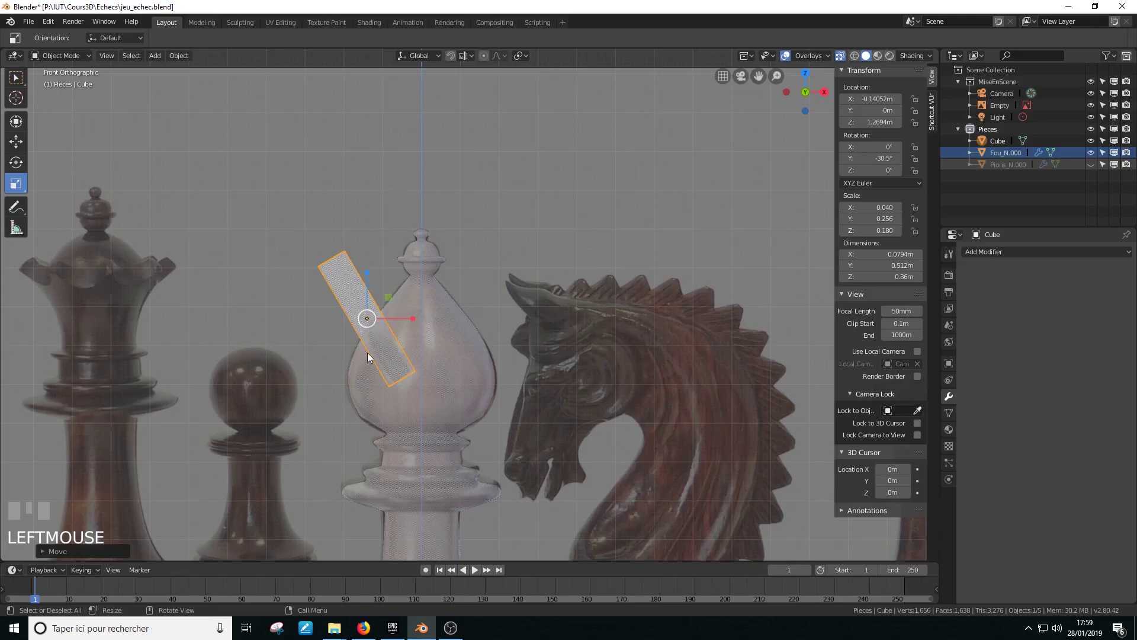
middle_click_drag(414, 179, 450, 232)
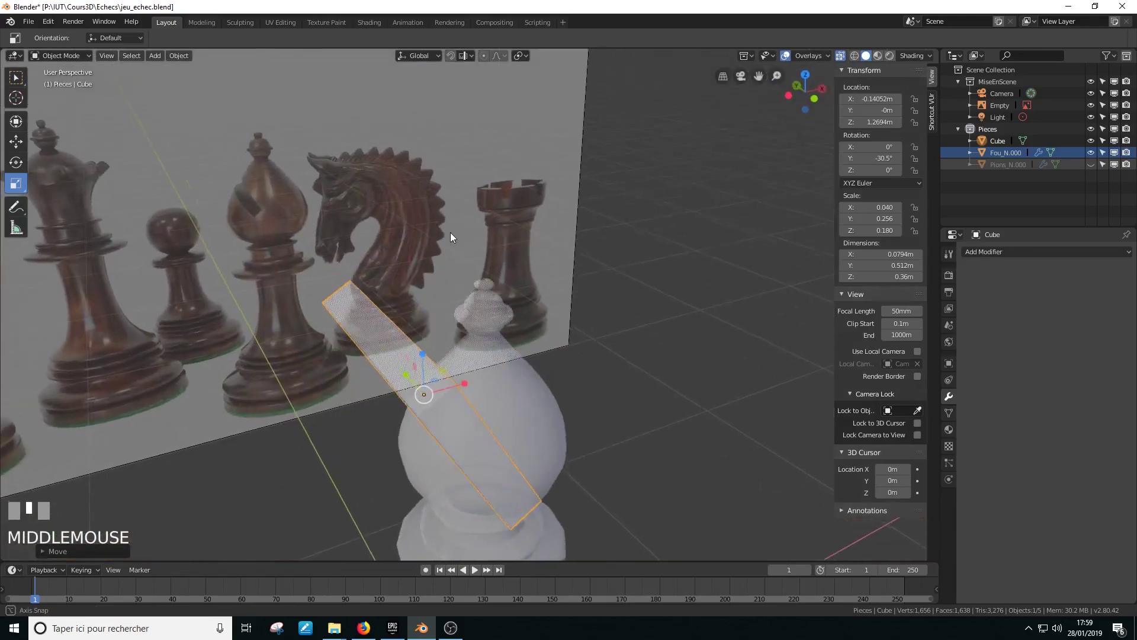
scroll(453, 237, "down", 4)
middle_click_drag(366, 429, 474, 374)
middle_click_drag(535, 399, 466, 359)
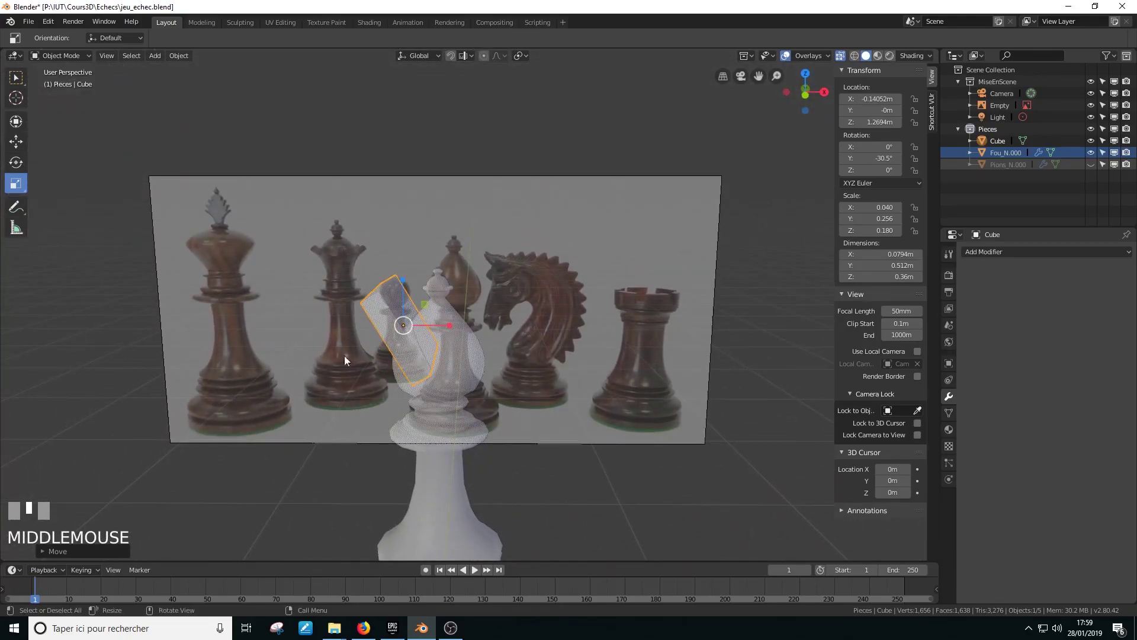
scroll(383, 304, "up", 2)
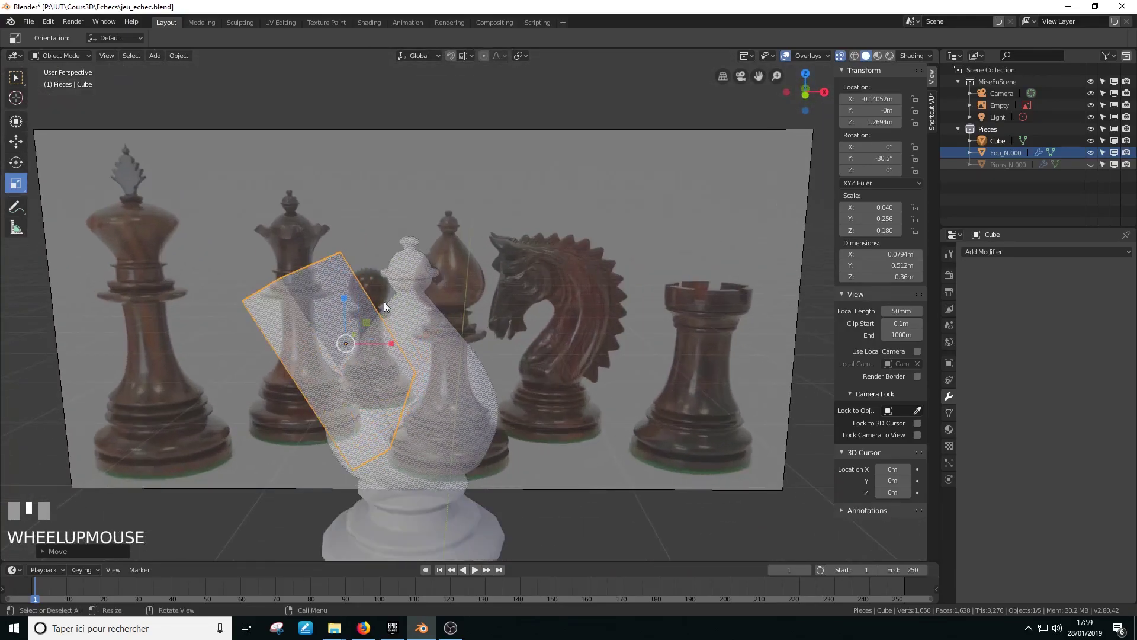
left_click(419, 56)
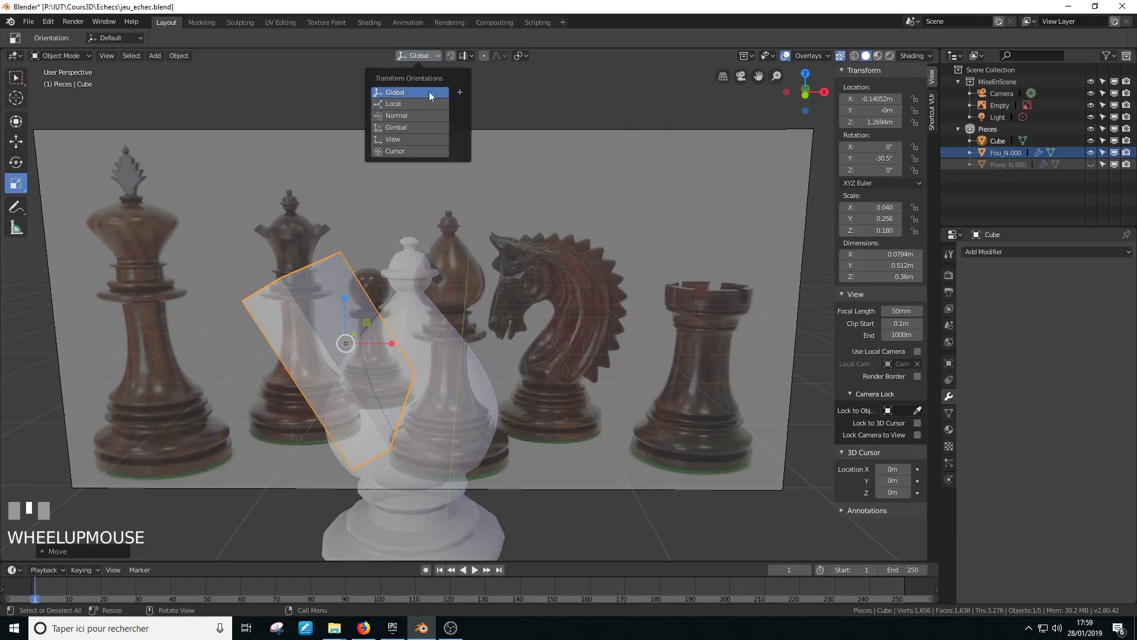
left_click(418, 55)
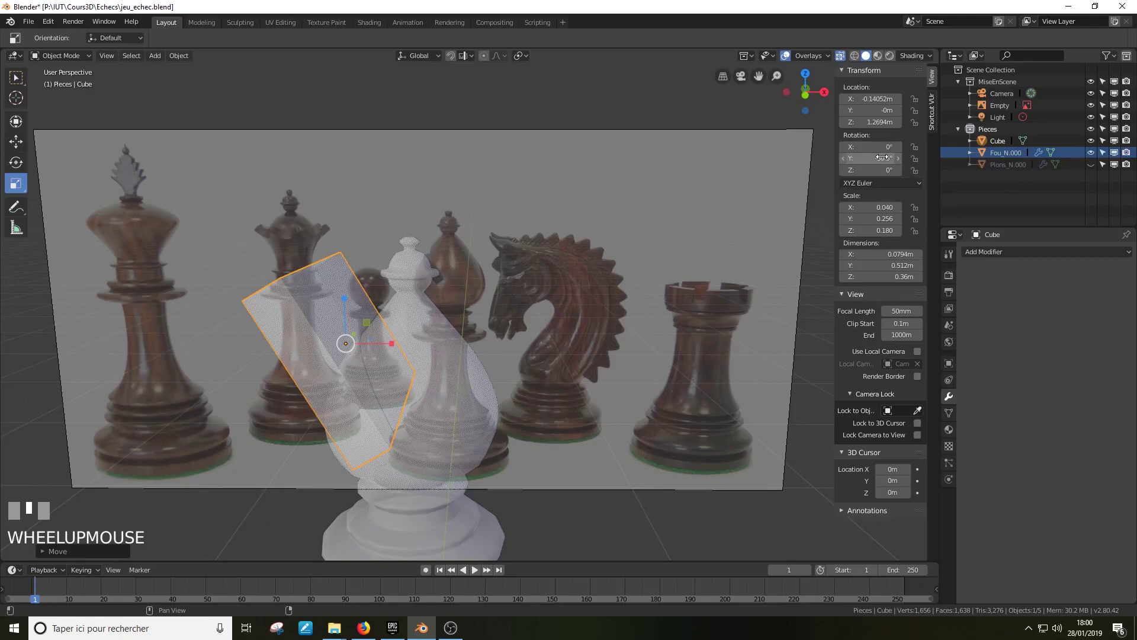
left_click(421, 58)
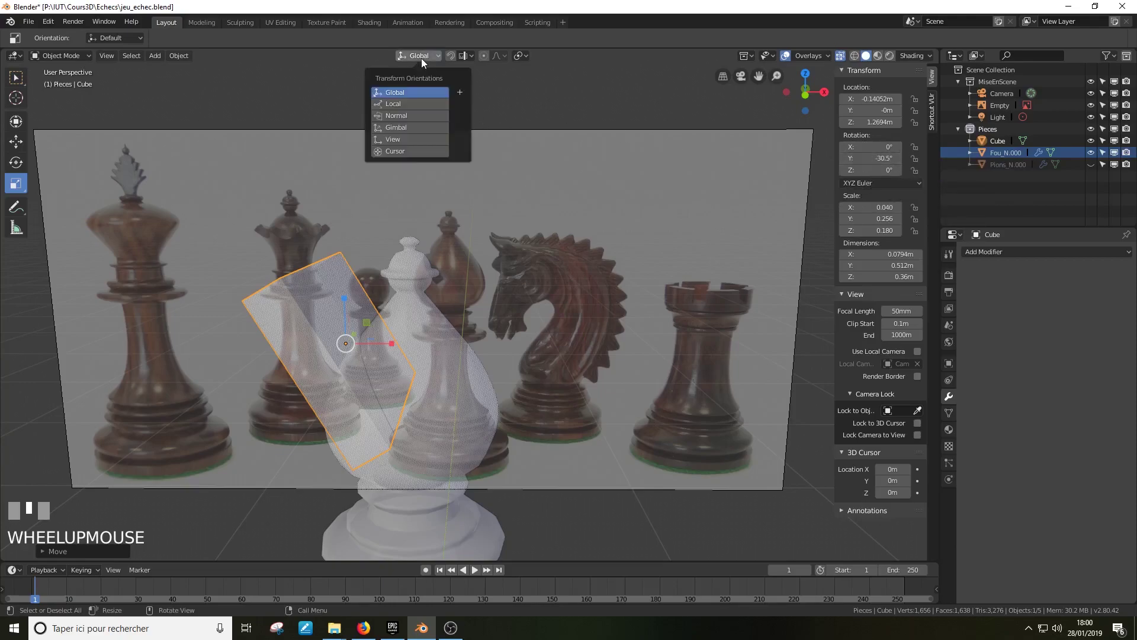
left_click(424, 103)
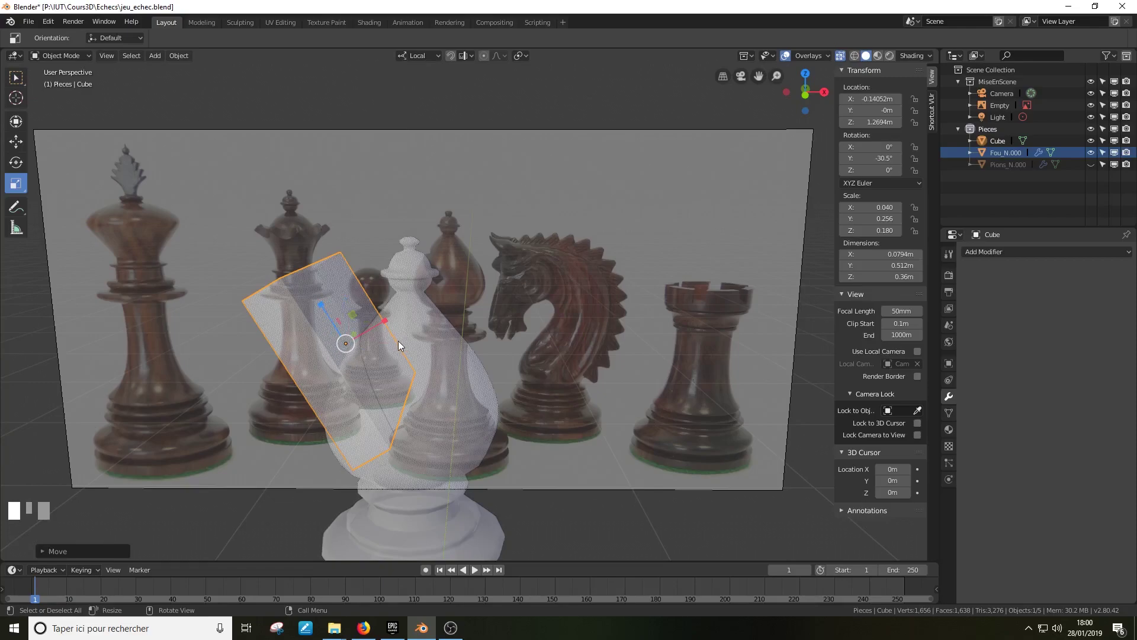
Step: In front view, thin the cube along its local X to a scale of about 0.027, and return the orientation to Global
key("KP_1")
scroll(400, 333, "up", 5)
left_click_drag(332, 306, 320, 314)
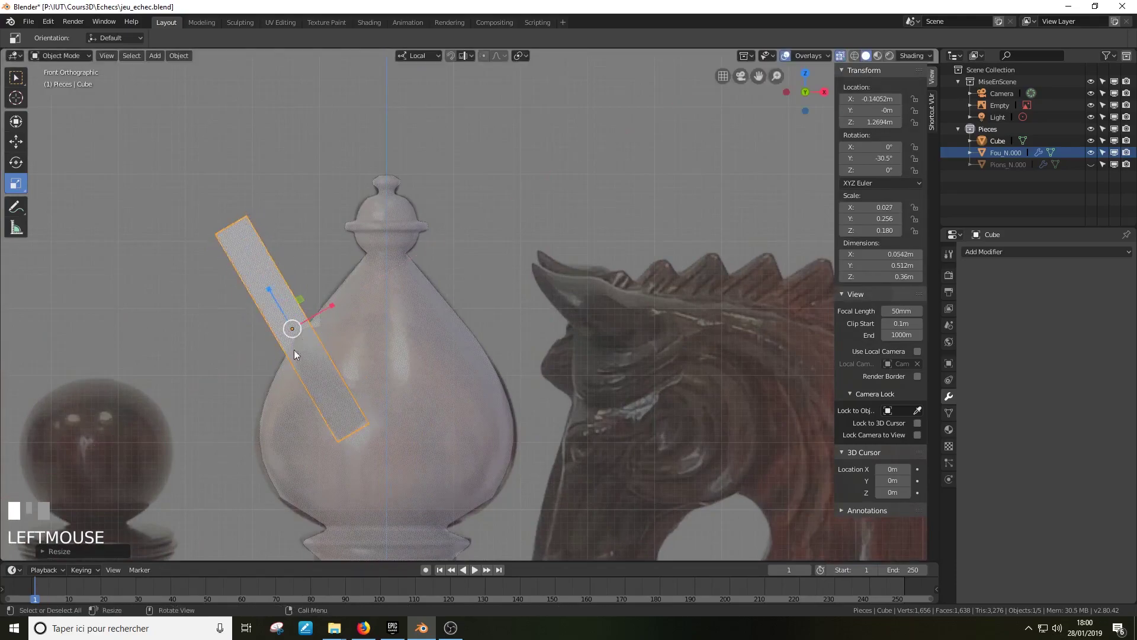
left_click(417, 56)
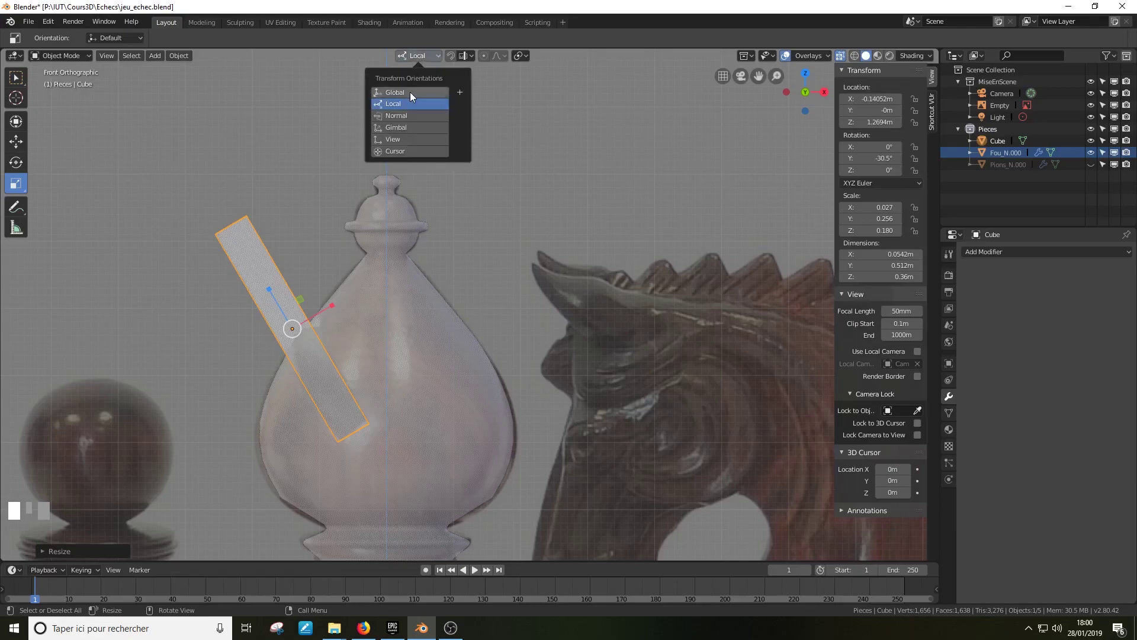
left_click(410, 91)
Step: Turn off X-ray display so the cube and the bishop are drawn as opaque solids
scroll(461, 402, "down", 3)
middle_click_drag(461, 402, 699, 135)
scroll(528, 412, "down", 3)
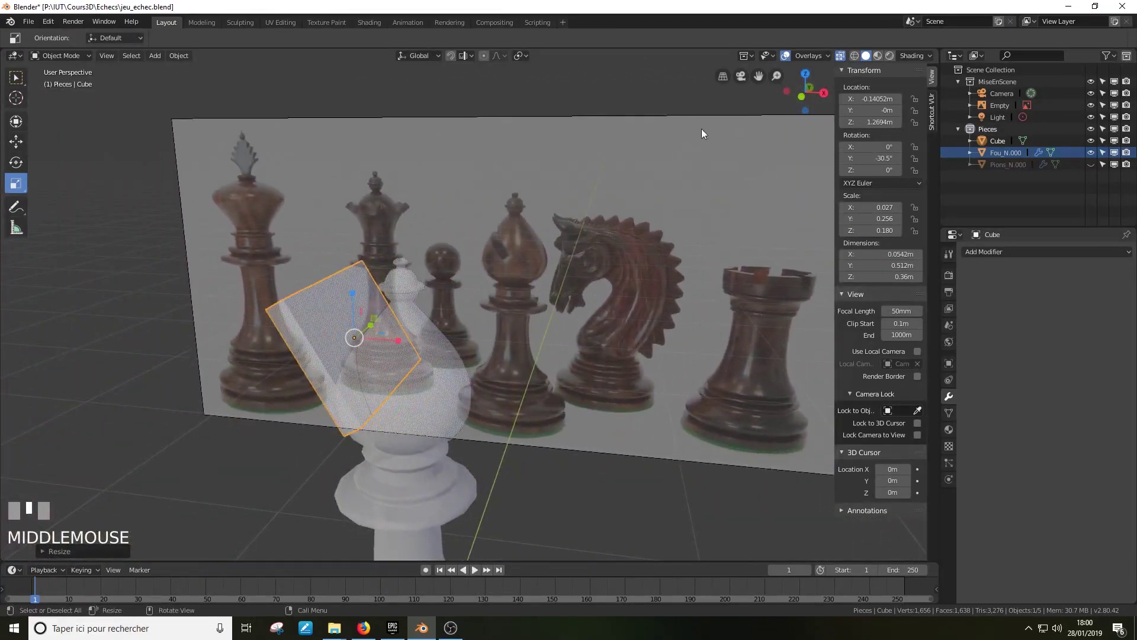
left_click(841, 55)
middle_click_drag(566, 325, 749, 133)
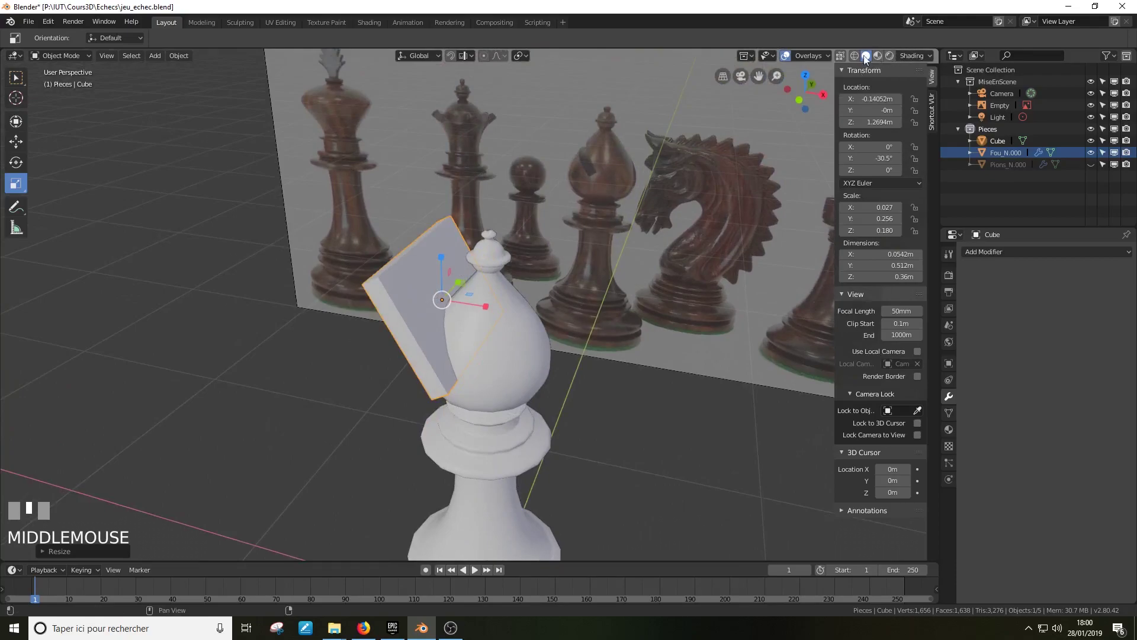
Step: Try Flat lighting for the solid viewport shading and switch back to Studio lighting
left_click(909, 56)
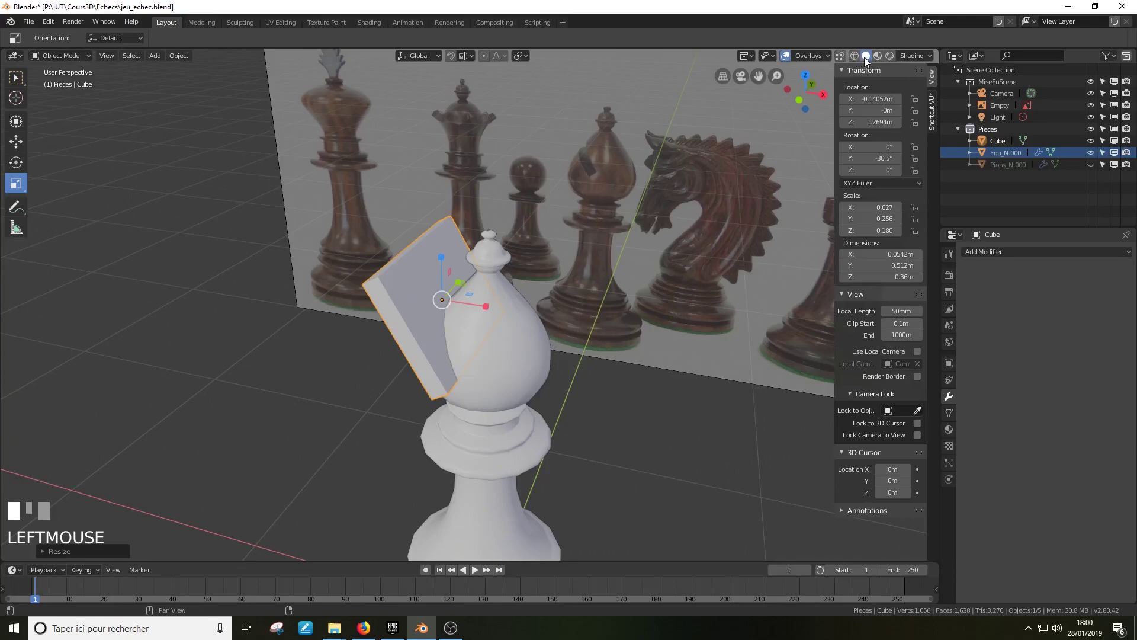
left_click(911, 56)
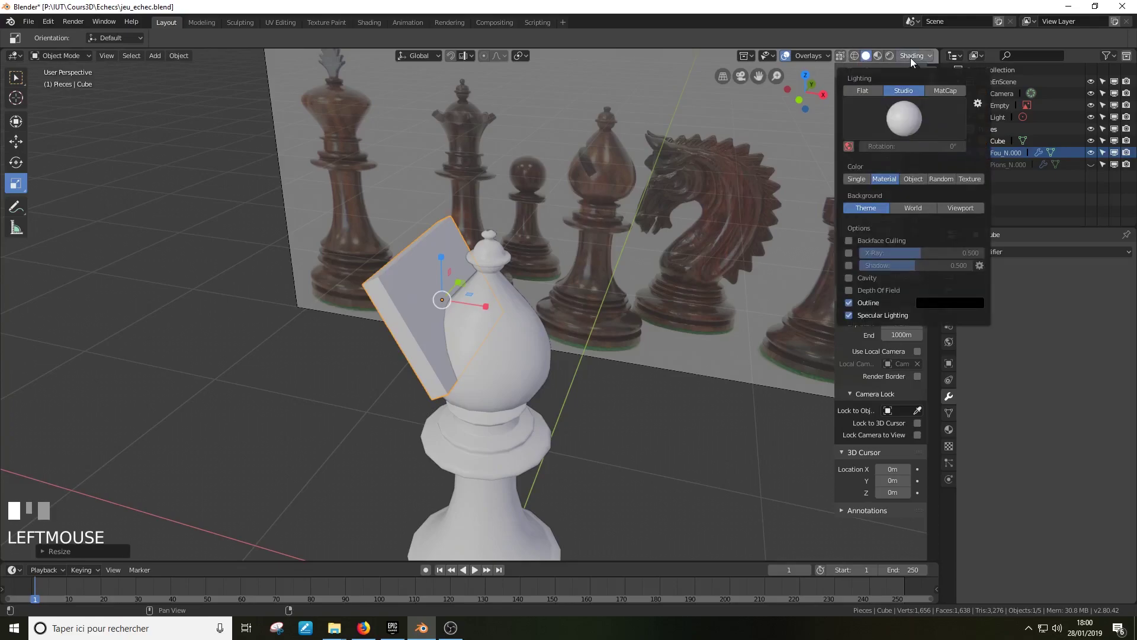
left_click(866, 93)
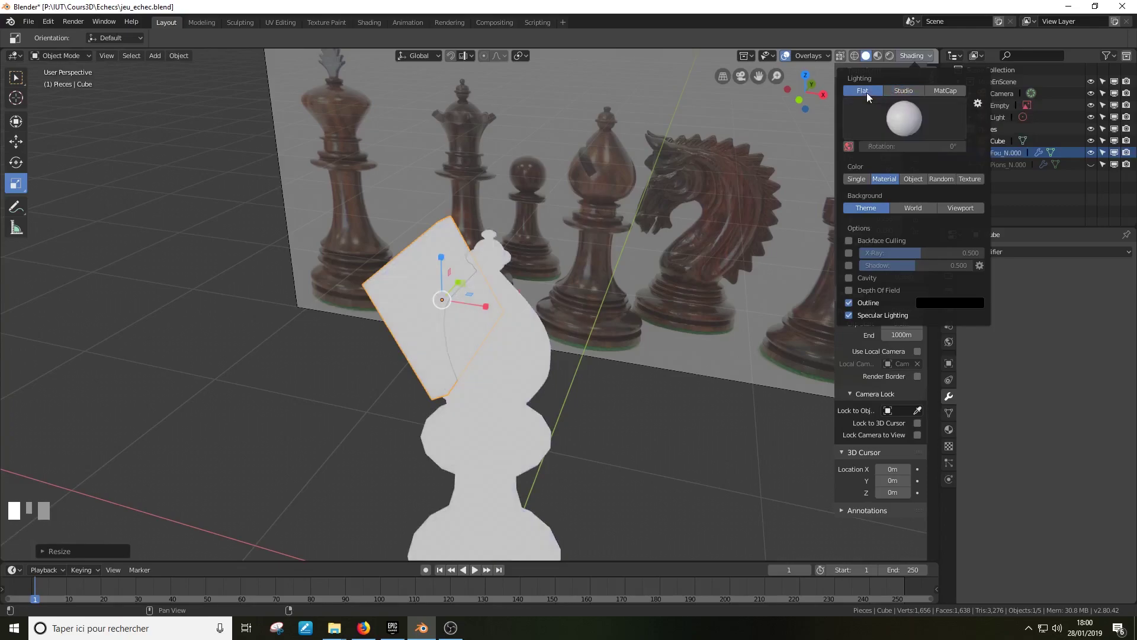
left_click(903, 91)
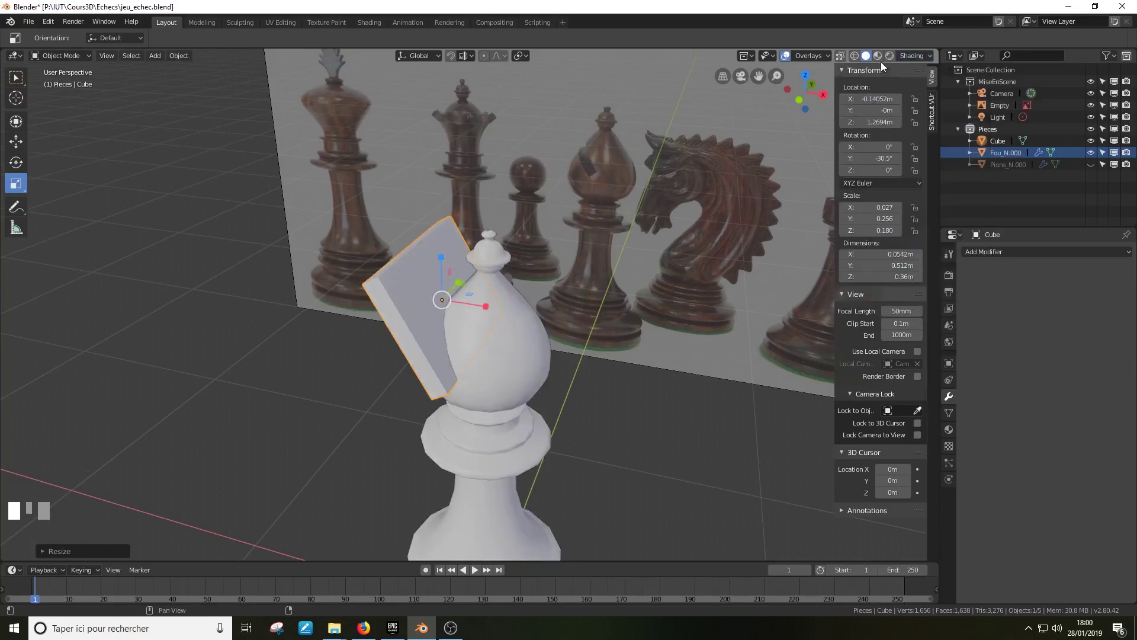
Step: Switch the viewport lighting to MatCap and choose the dark red matcap
left_click(912, 56)
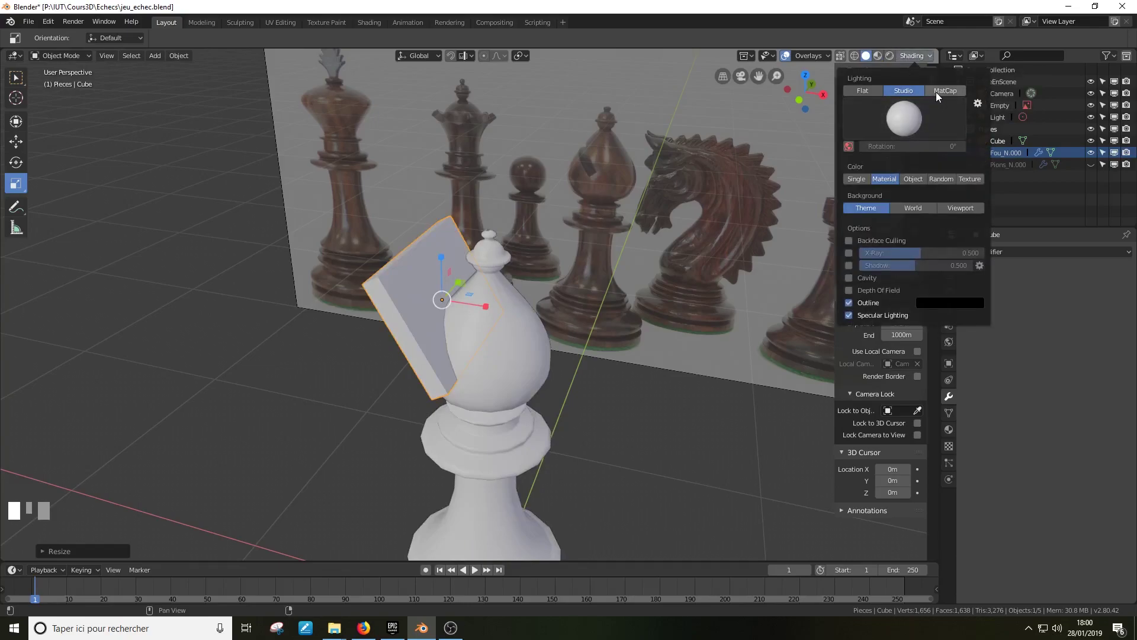
left_click(936, 92)
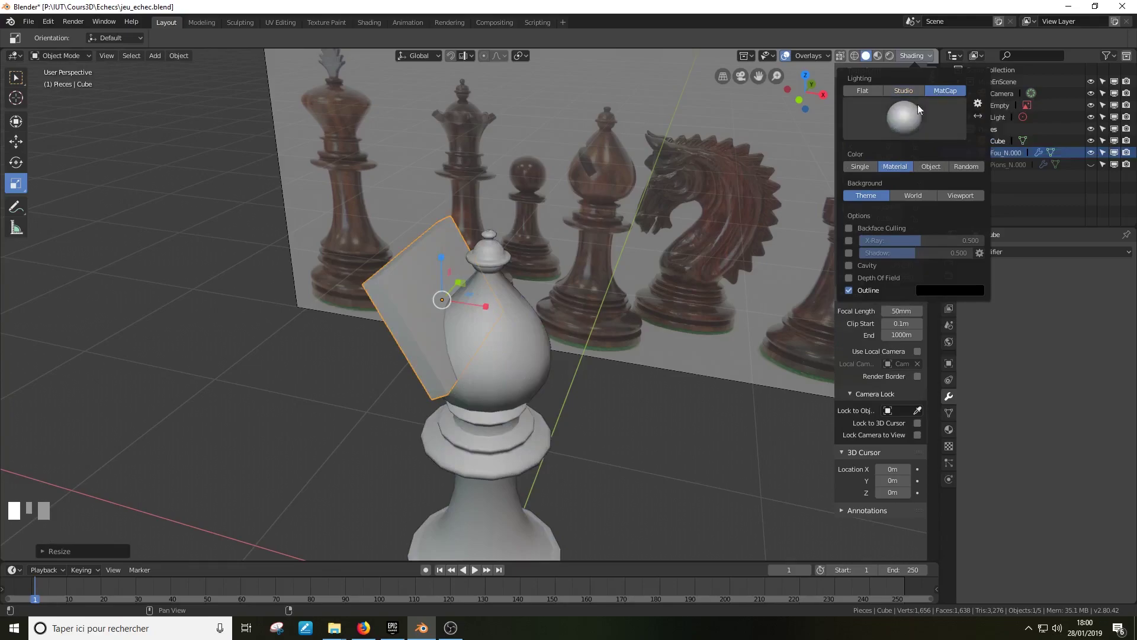
left_click(912, 56)
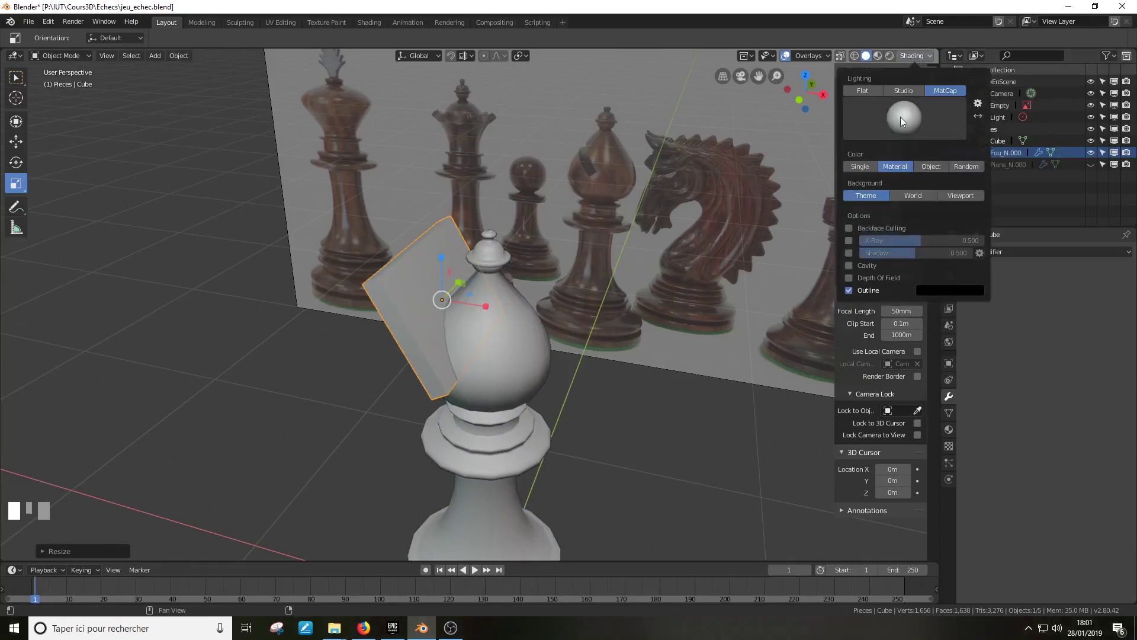
left_click(909, 55)
left_click(908, 54)
left_click(890, 129)
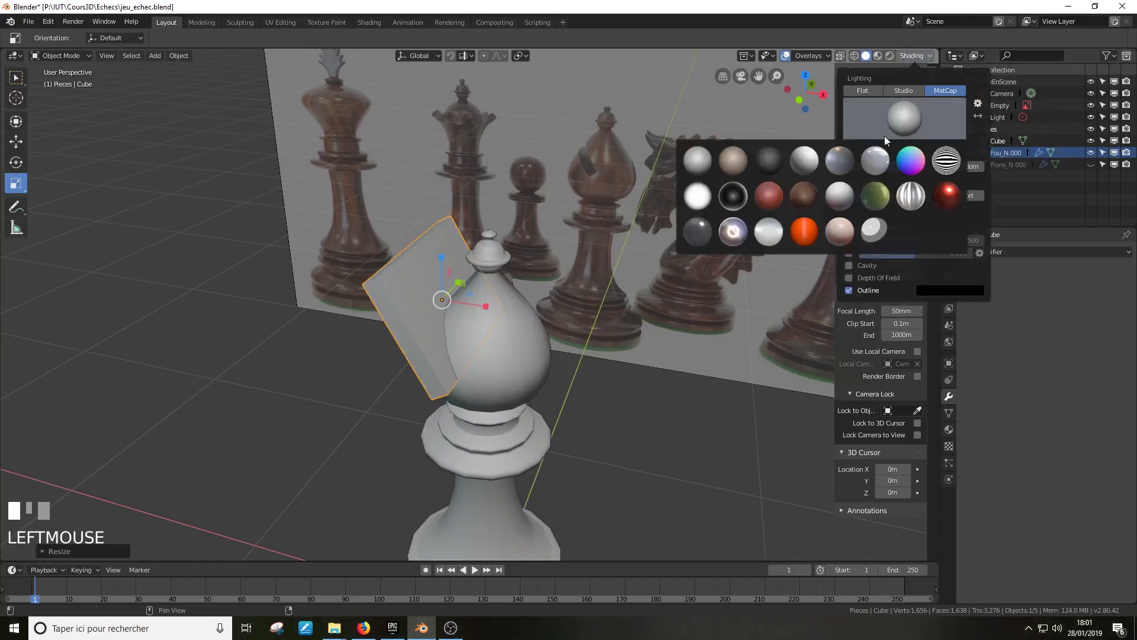
left_click(915, 110)
left_click(777, 204)
mouse_move(592, 299)
middle_mouse_down()
mouse_move(560, 310)
mouse_move(650, 277)
mouse_move(540, 271)
mouse_move(591, 317)
middle_mouse_up()
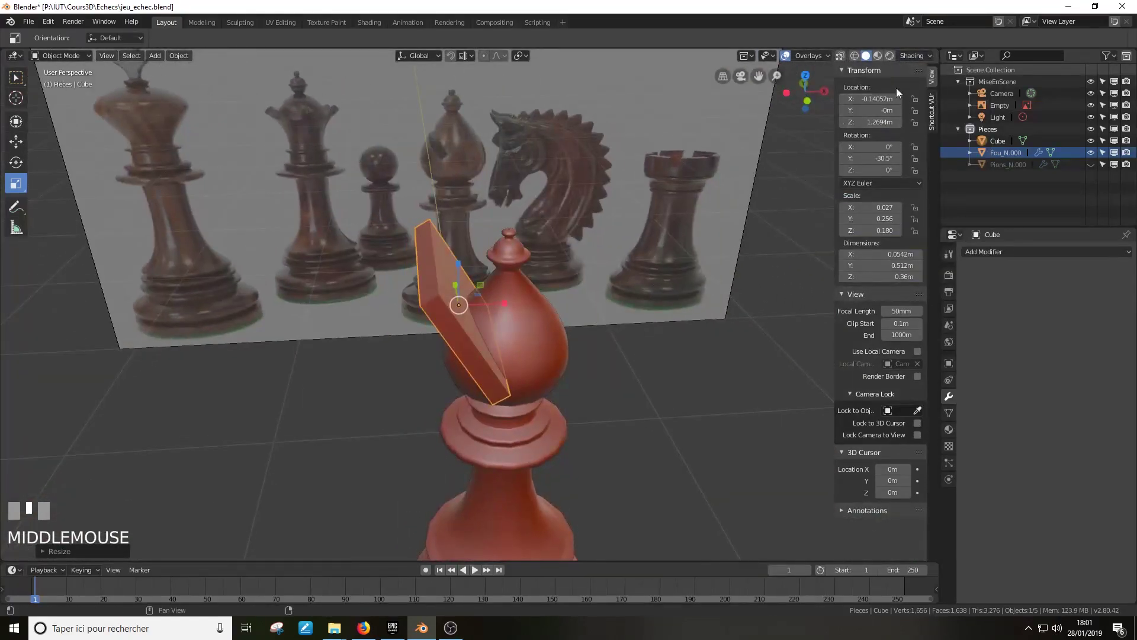
Step: Set the viewport shading colour to Random and select the bishop
left_click(914, 55)
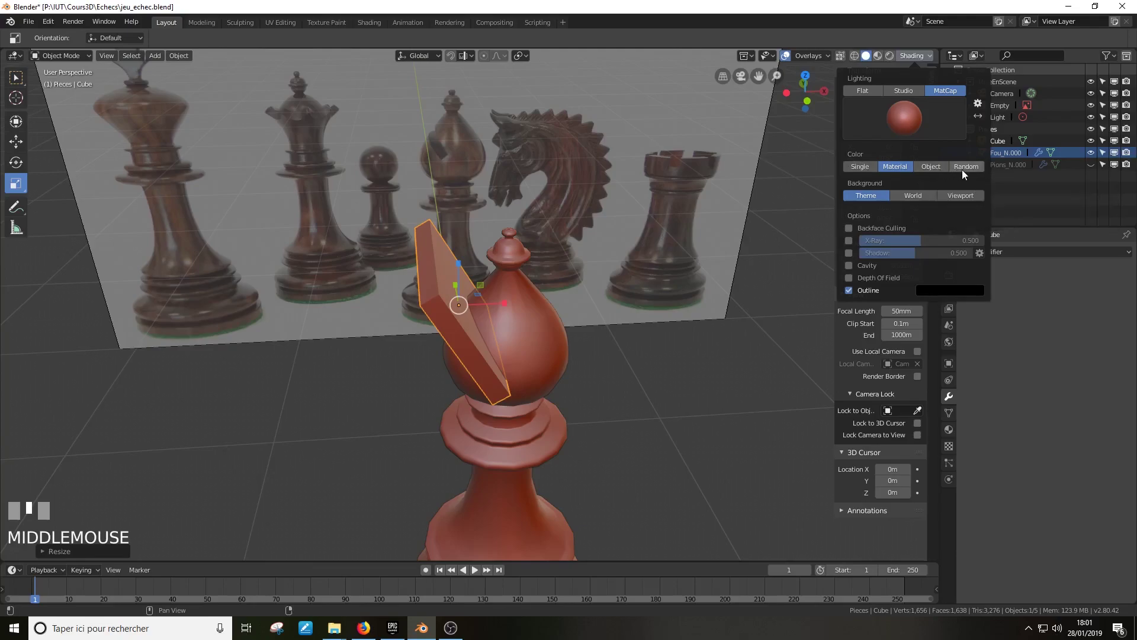
middle_click_drag(800, 225, 541, 340)
left_click(466, 338)
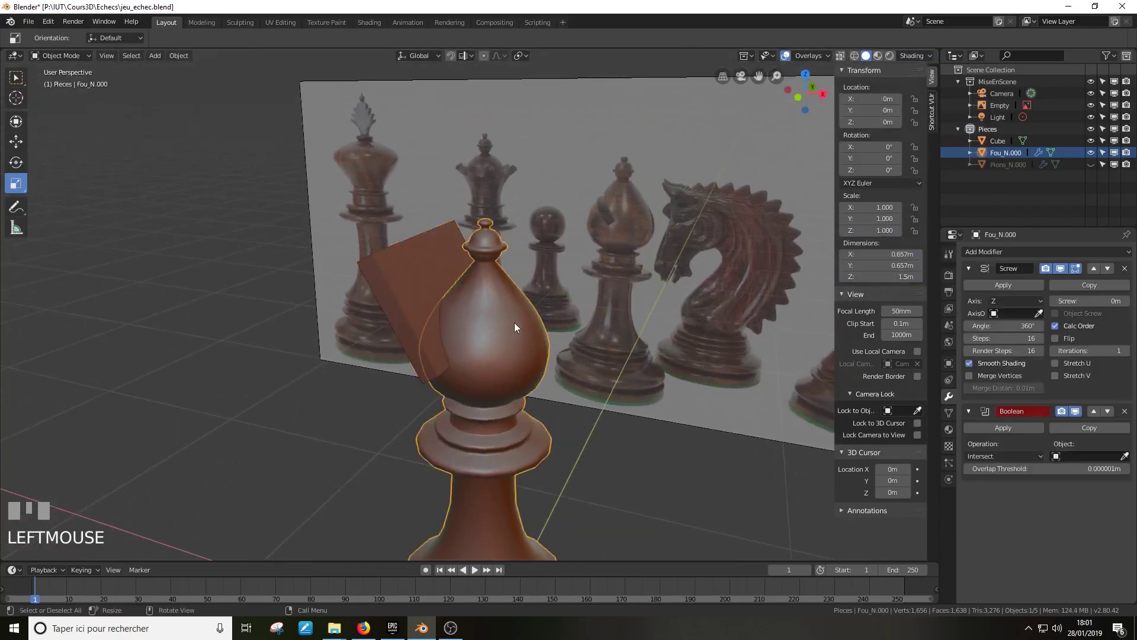
Step: Unhide the pawn and move the bishop about 0.64 m along X to compare both pieces
left_click(1092, 166)
scroll(598, 452, "down", 2)
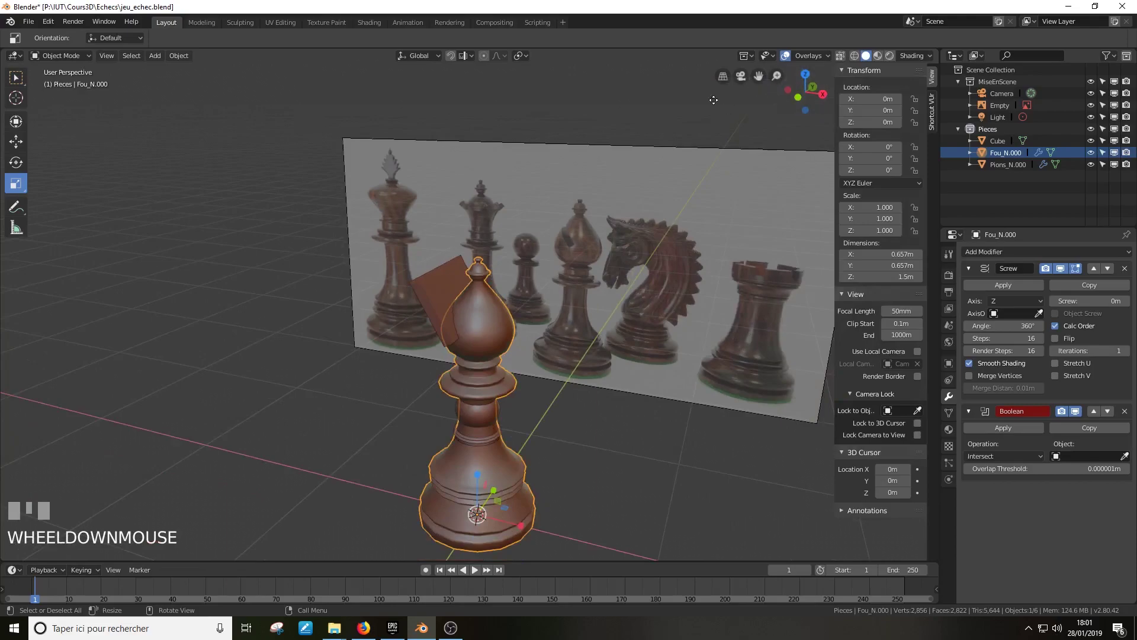
left_click(26, 149)
left_click_drag(520, 526, 631, 553)
middle_click_drag(468, 439, 459, 341)
left_click(445, 308)
left_click(584, 407)
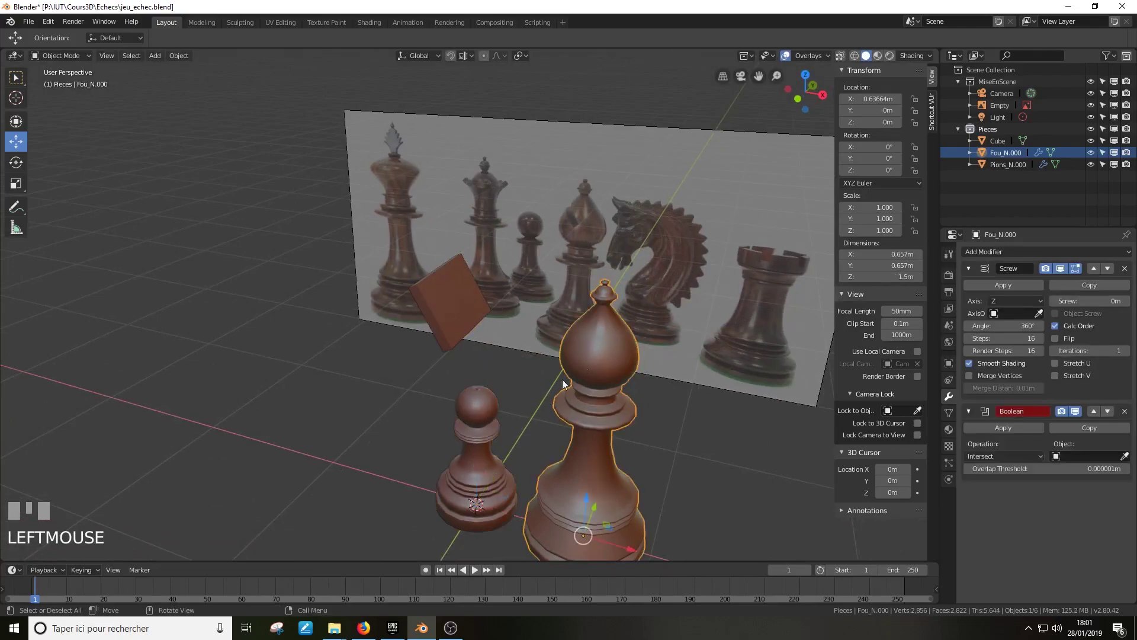
Step: Try the beige and the pale pink matcaps on the pieces and return the viewport lighting to Studio
left_click(920, 53)
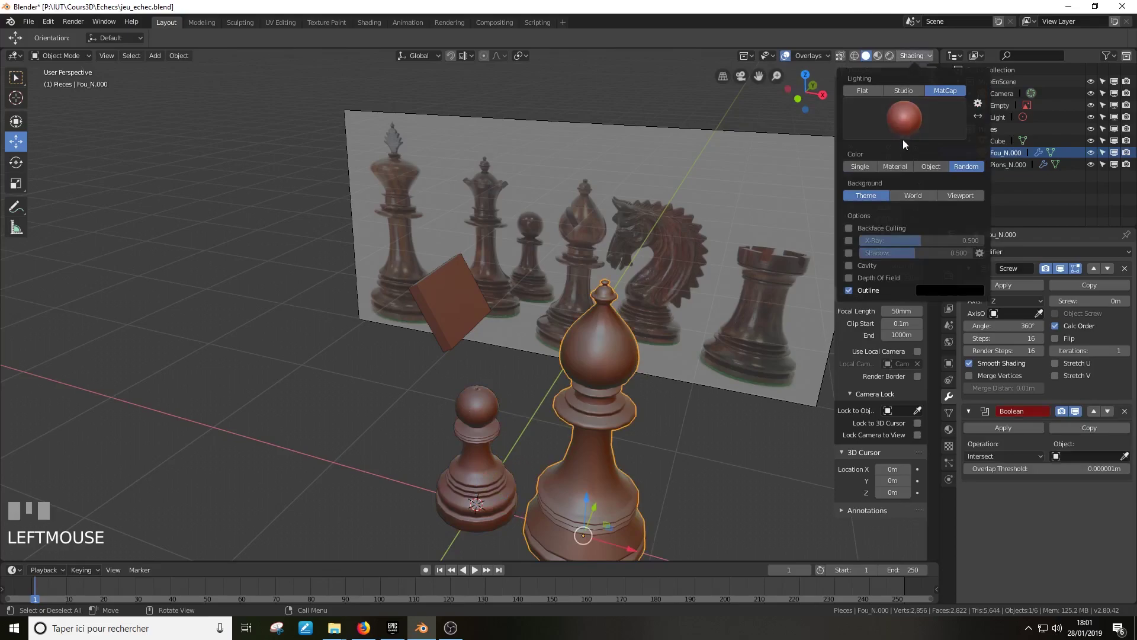
left_click(898, 123)
left_click(742, 165)
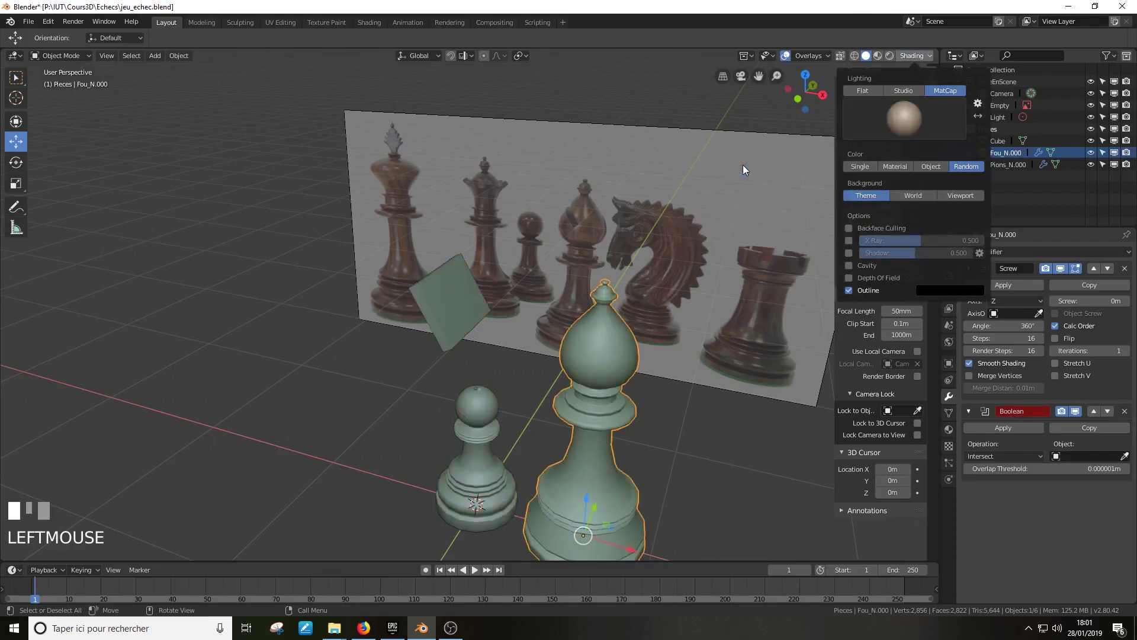
left_click(904, 113)
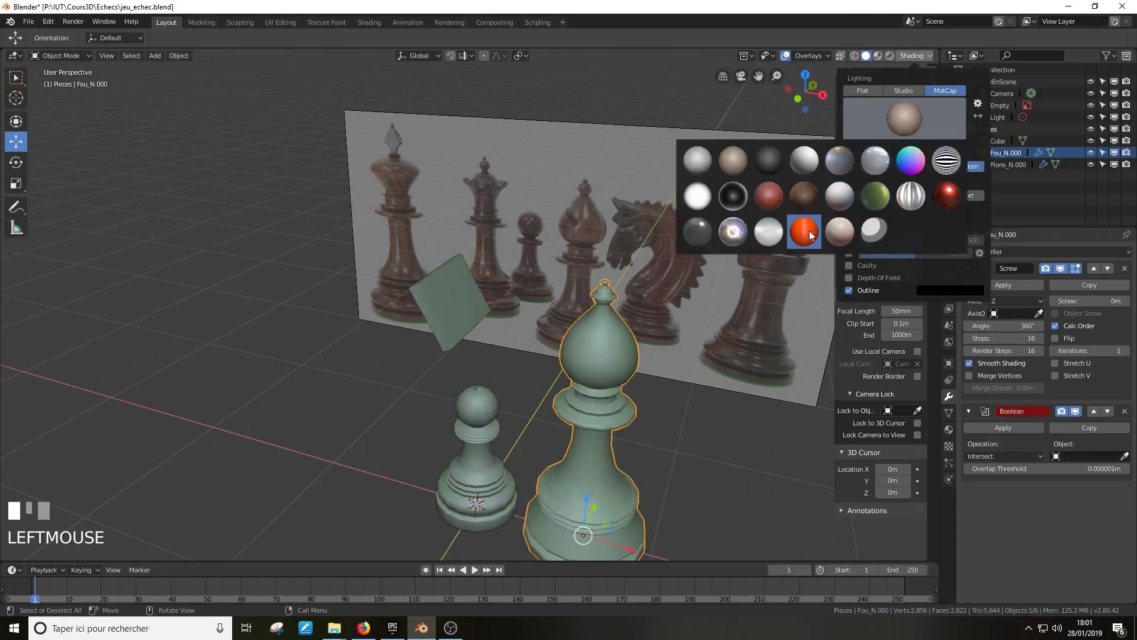
left_click(828, 233)
mouse_move(655, 265)
middle_mouse_down()
mouse_move(670, 214)
mouse_move(662, 254)
mouse_move(669, 236)
middle_mouse_up()
left_click(900, 58)
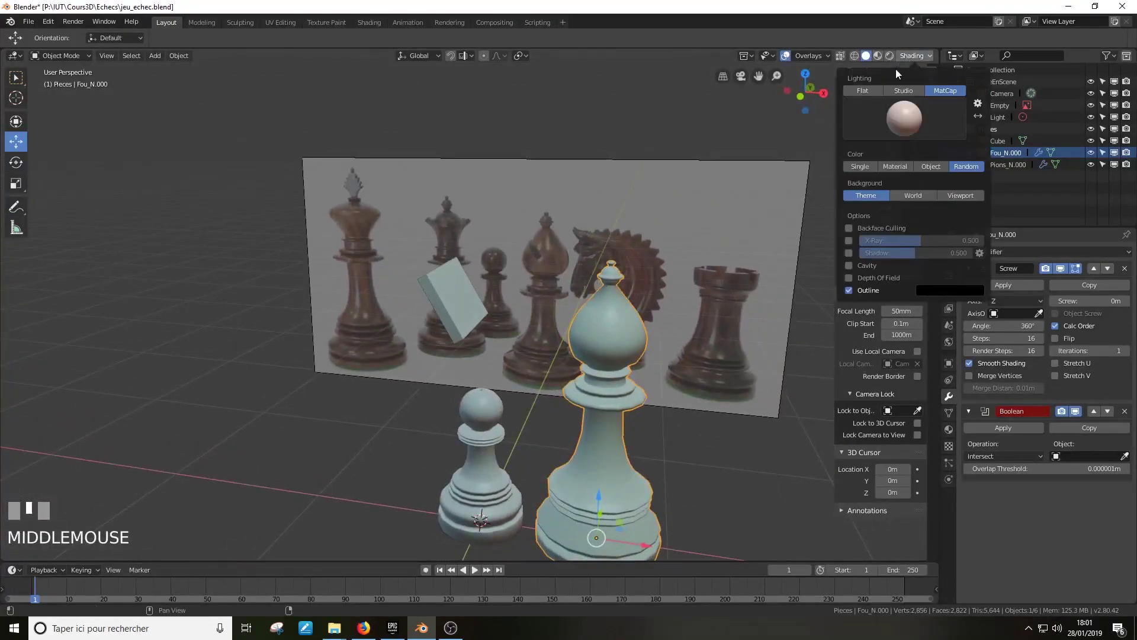
left_click(904, 90)
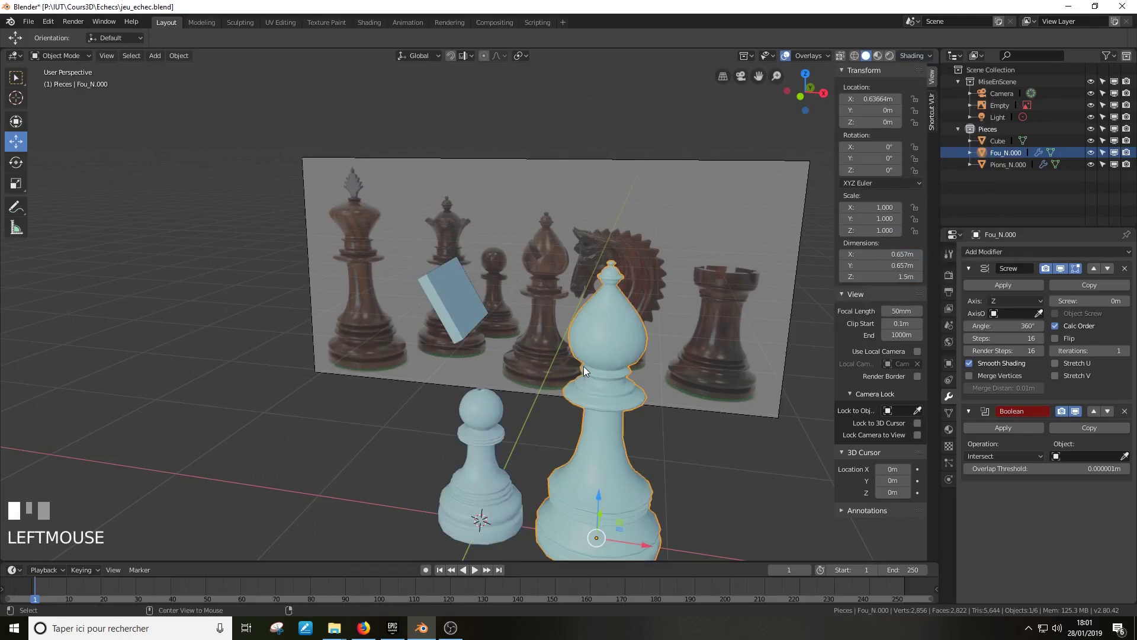
Step: Clear the bishop's location so it sits back at the origin, and hide the pawn again
key("alt+space")
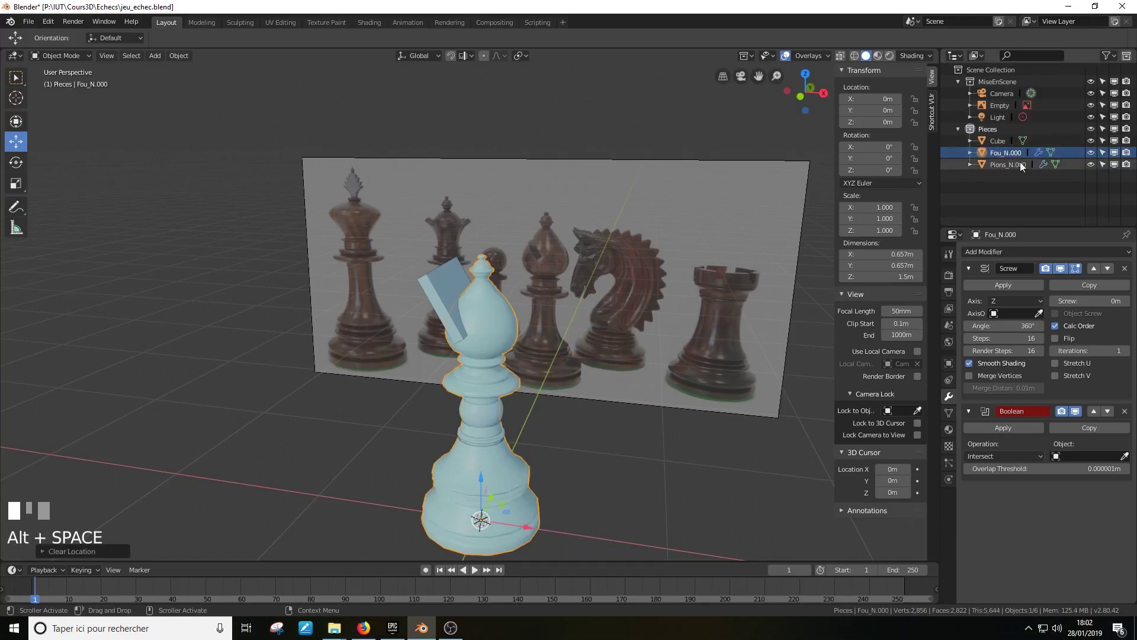
left_click(1091, 164)
middle_click_drag(542, 248, 496, 255)
scroll(599, 227, "up", 3)
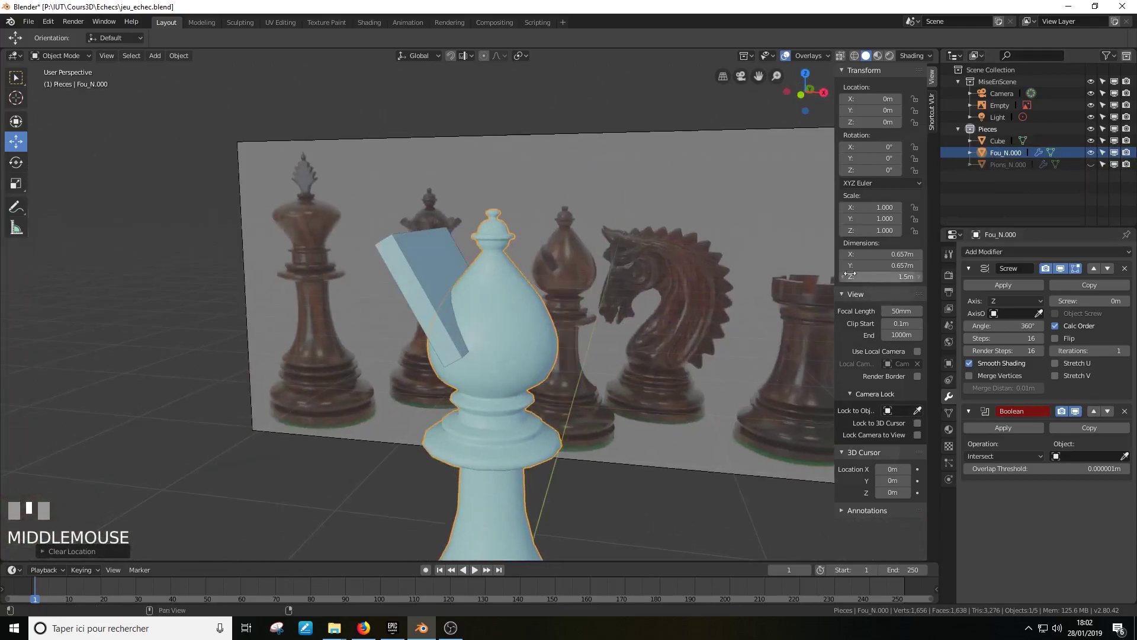
Step: Assign the Cube as the target object of the bishop's Boolean modifier
left_click(500, 326)
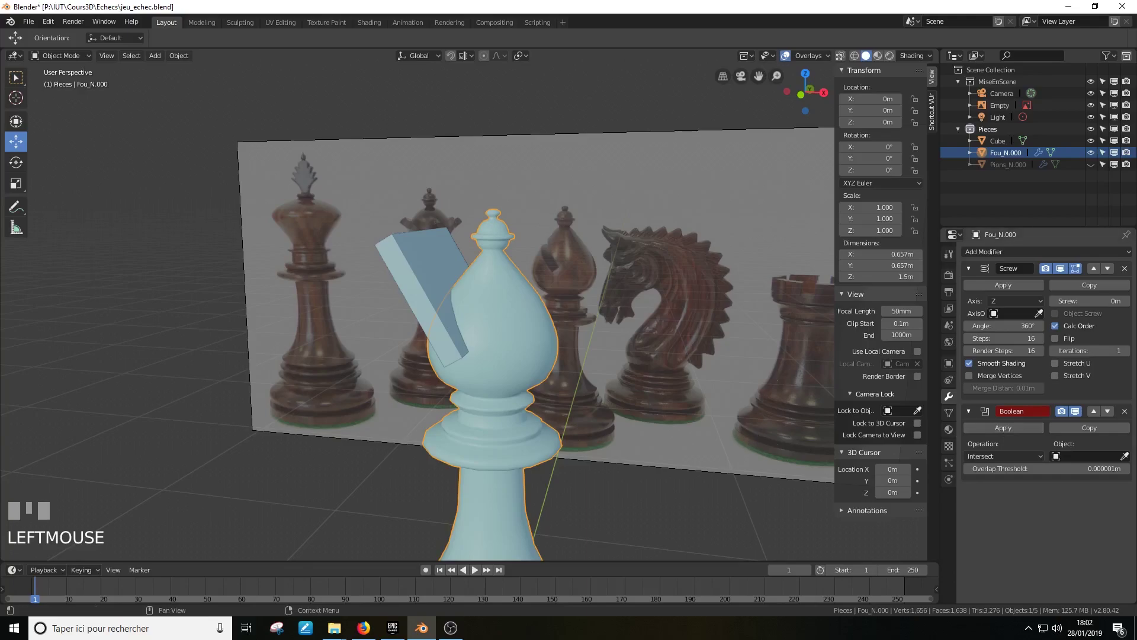
left_click(1124, 457)
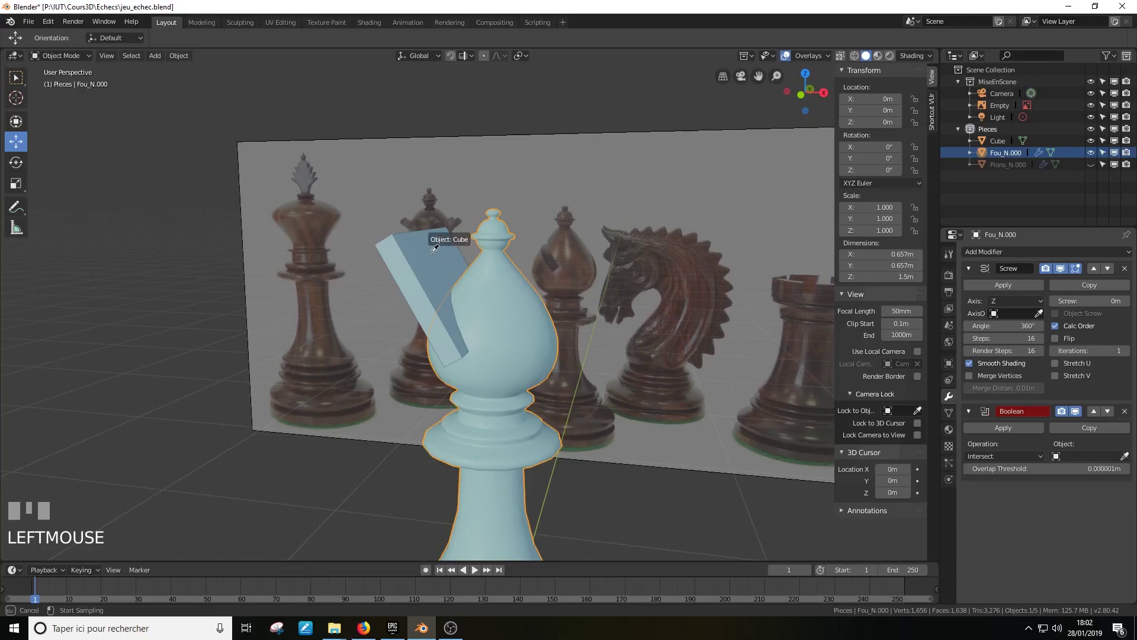
left_click(1072, 442)
left_click(1075, 454)
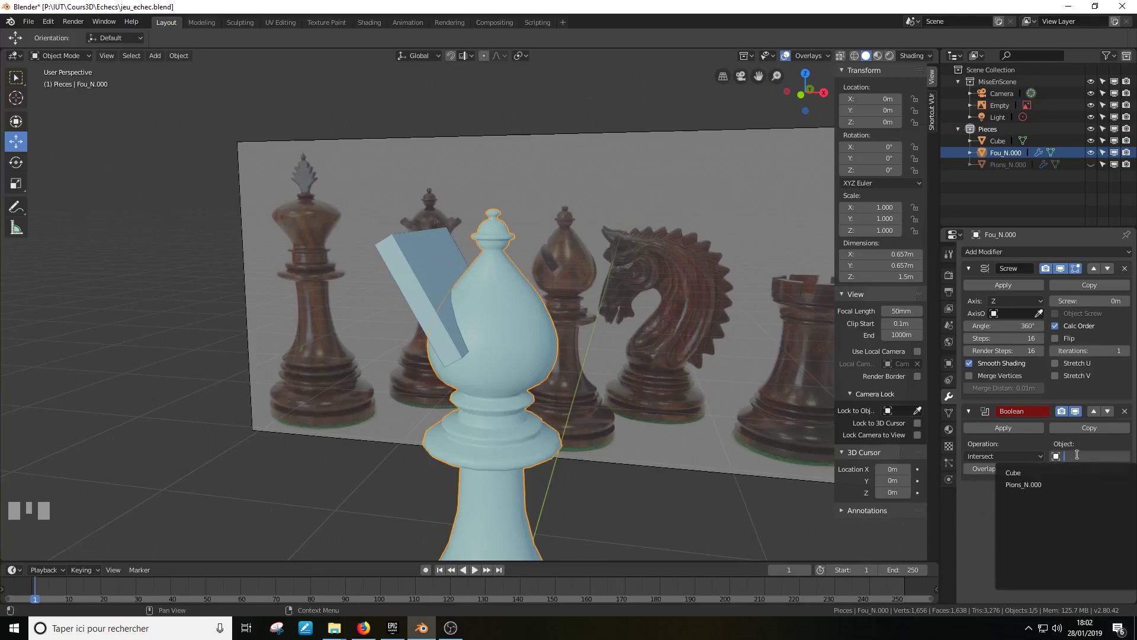
left_click(1034, 477)
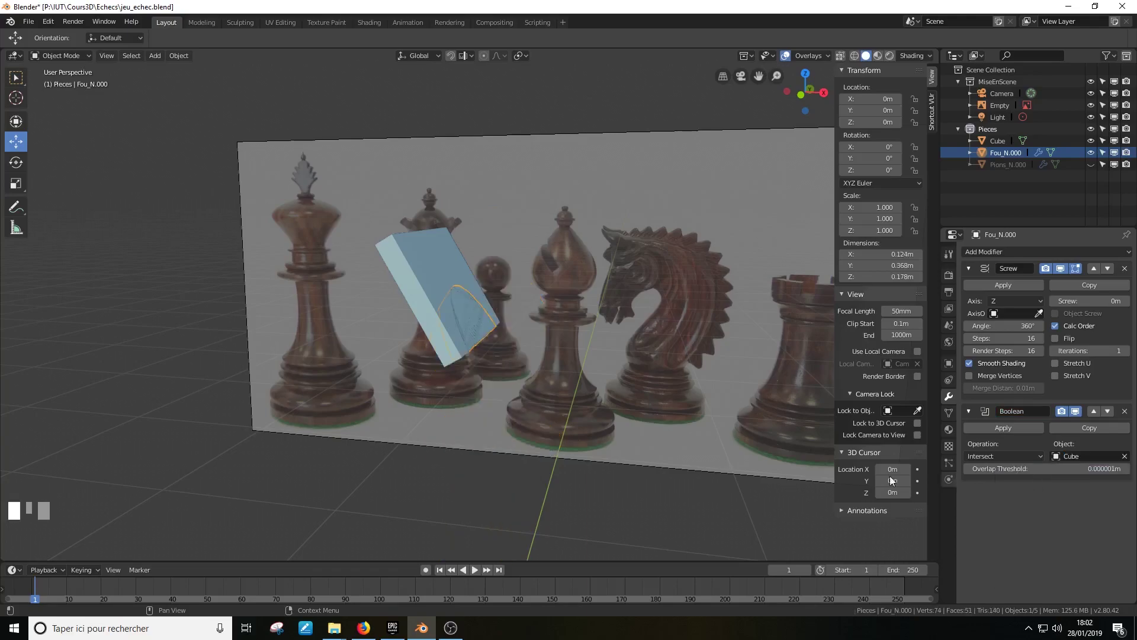
middle_click_drag(561, 449, 392, 360)
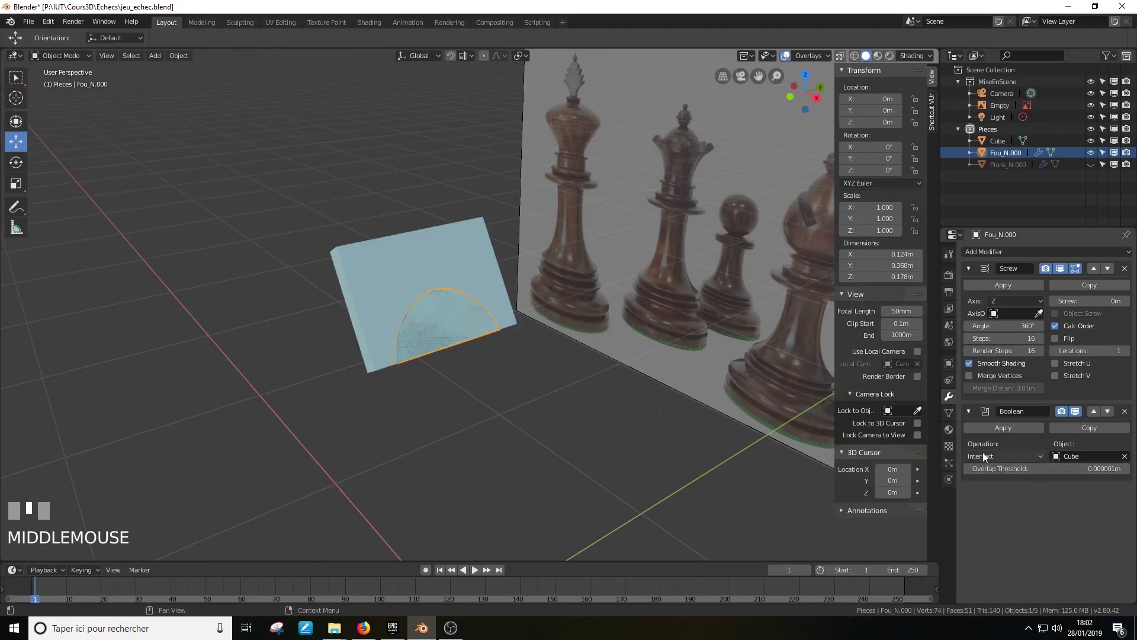
middle_click_drag(524, 327, 519, 329)
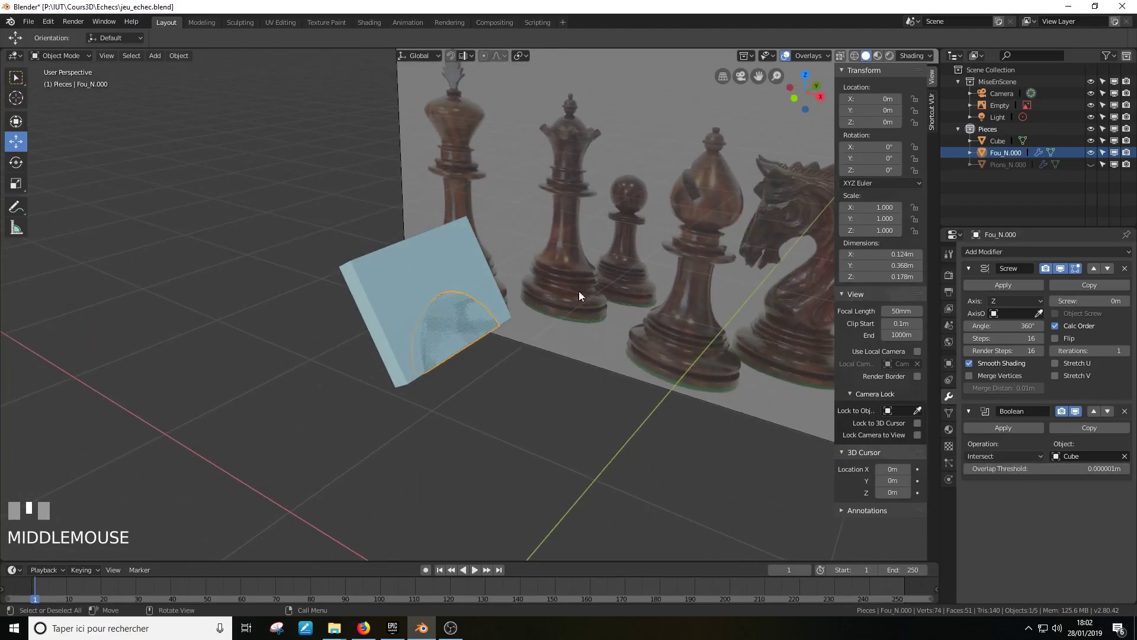
Step: Hide the cutter cube and set the bishop's Boolean operation to Difference
left_click(1093, 141)
middle_click_drag(450, 304, 496, 311)
middle_click_drag(775, 282, 631, 341)
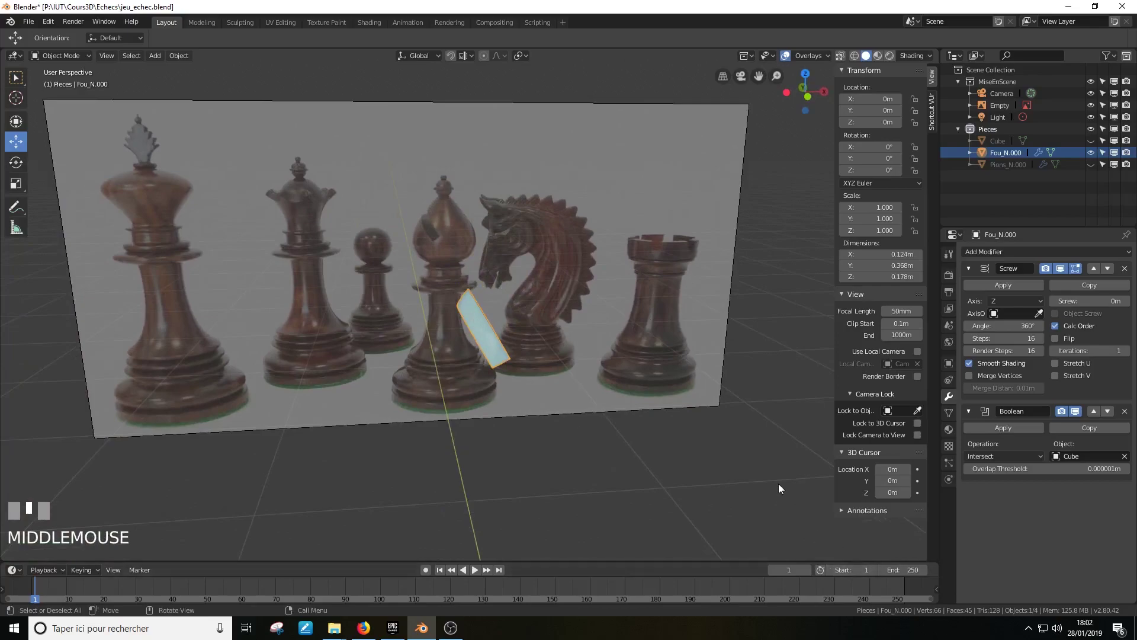
left_click(988, 456)
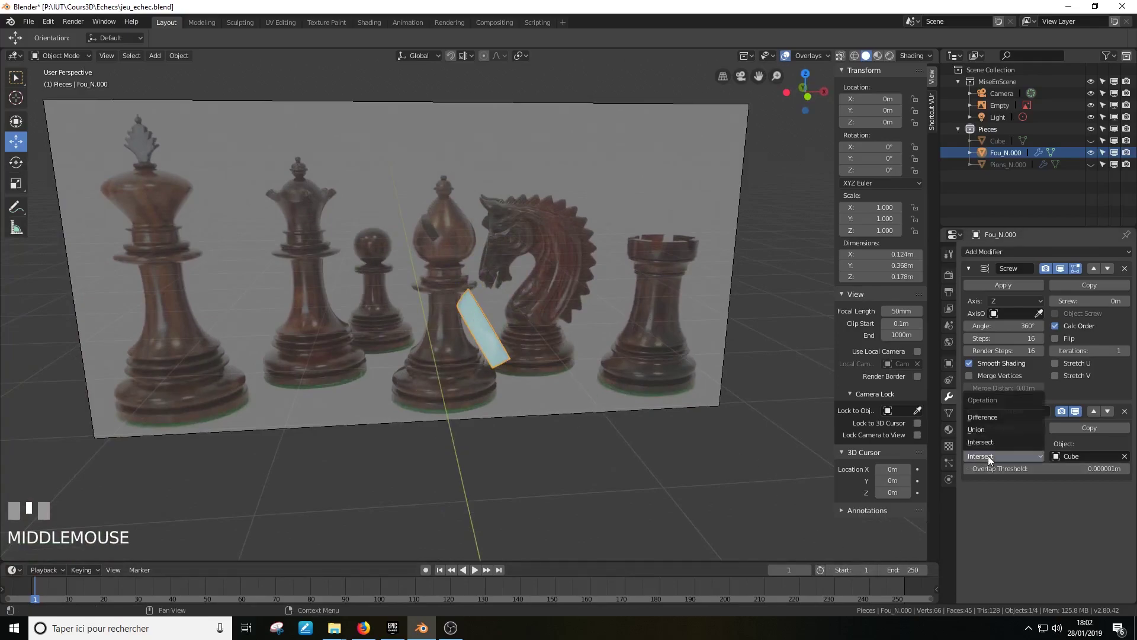
left_click(995, 416)
middle_click_drag(581, 430, 481, 286)
mouse_move(506, 332)
middle_mouse_down()
mouse_move(470, 336)
mouse_move(521, 326)
mouse_move(520, 372)
mouse_move(532, 363)
mouse_move(514, 331)
mouse_move(432, 291)
mouse_move(494, 321)
mouse_move(482, 339)
mouse_move(549, 344)
mouse_move(495, 321)
middle_mouse_up()
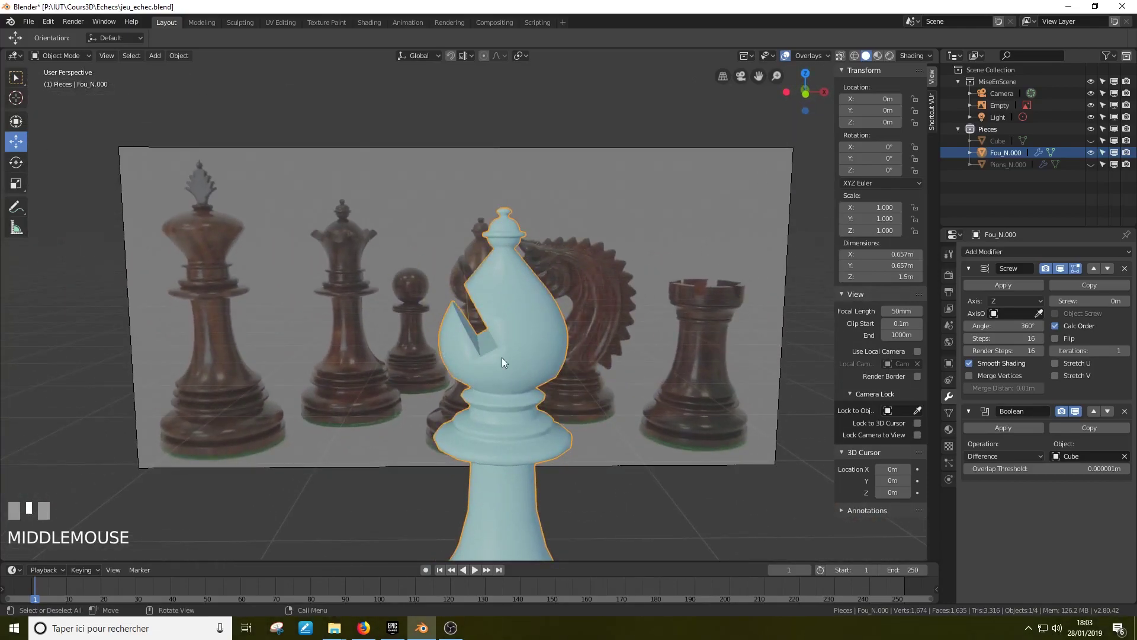
middle_click_drag(606, 475, 646, 322)
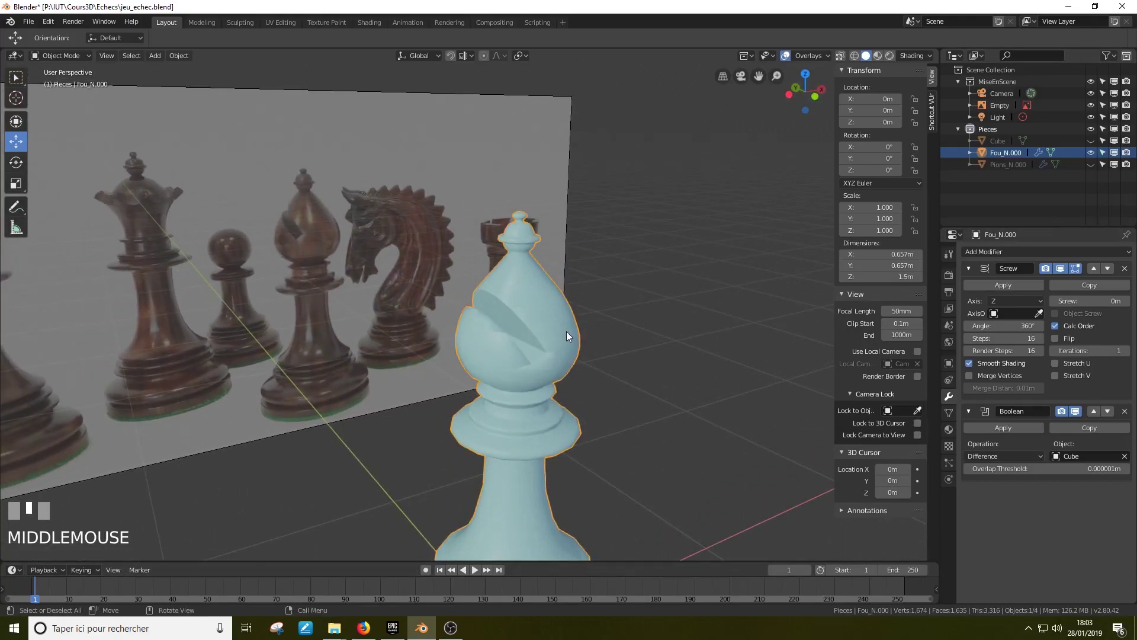
key("g")
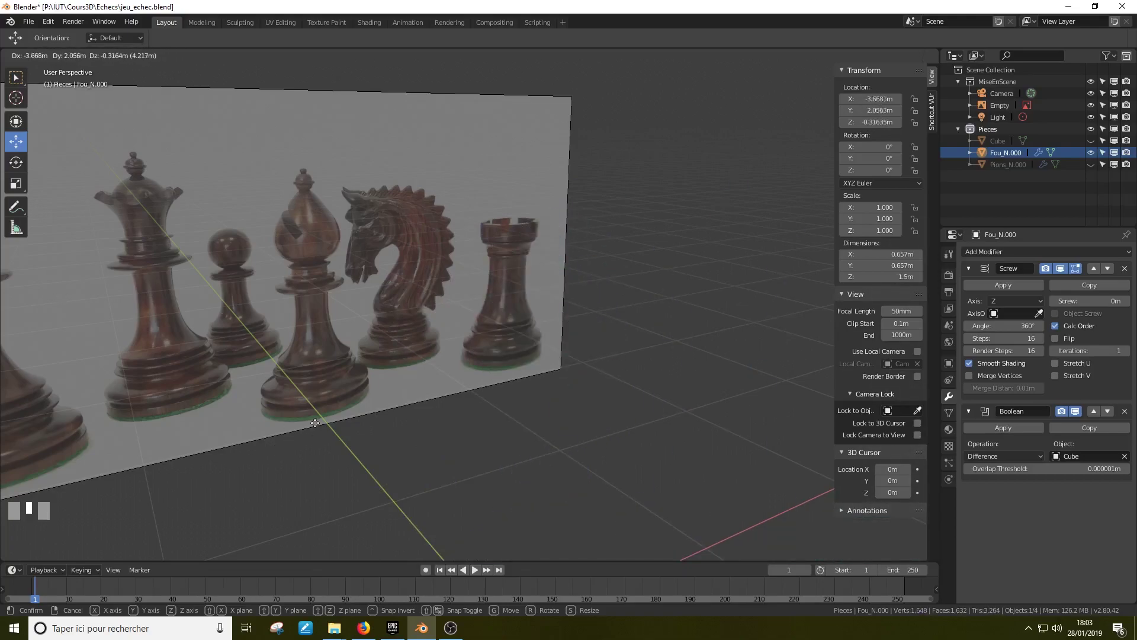
right_click(515, 379)
middle_click_drag(599, 392, 652, 414, "shift")
left_click(999, 143)
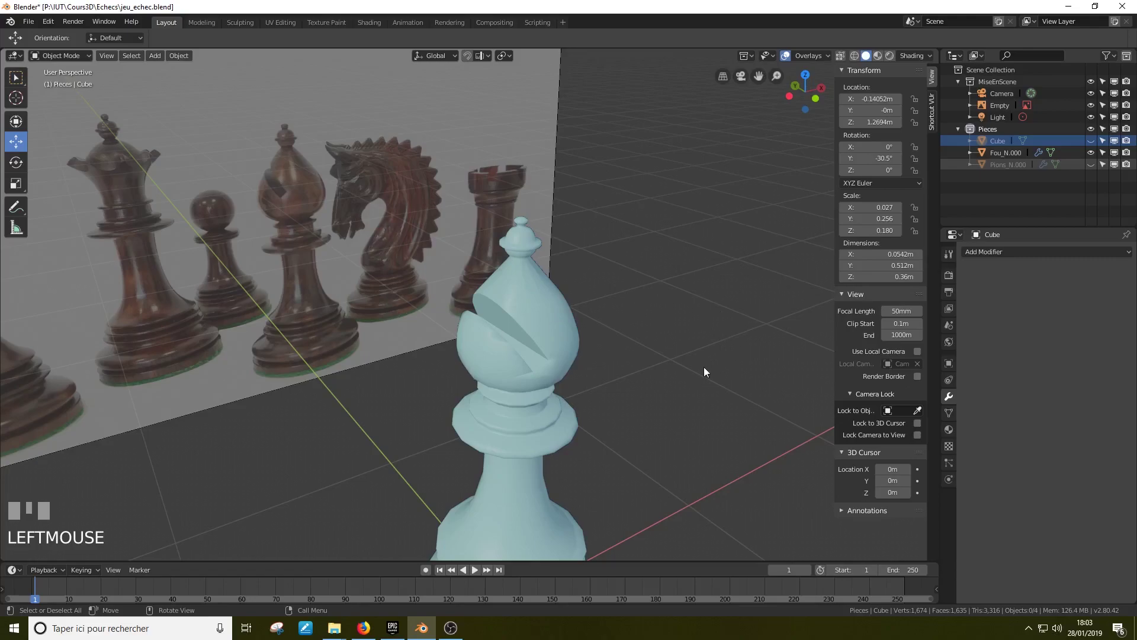
left_click(550, 305)
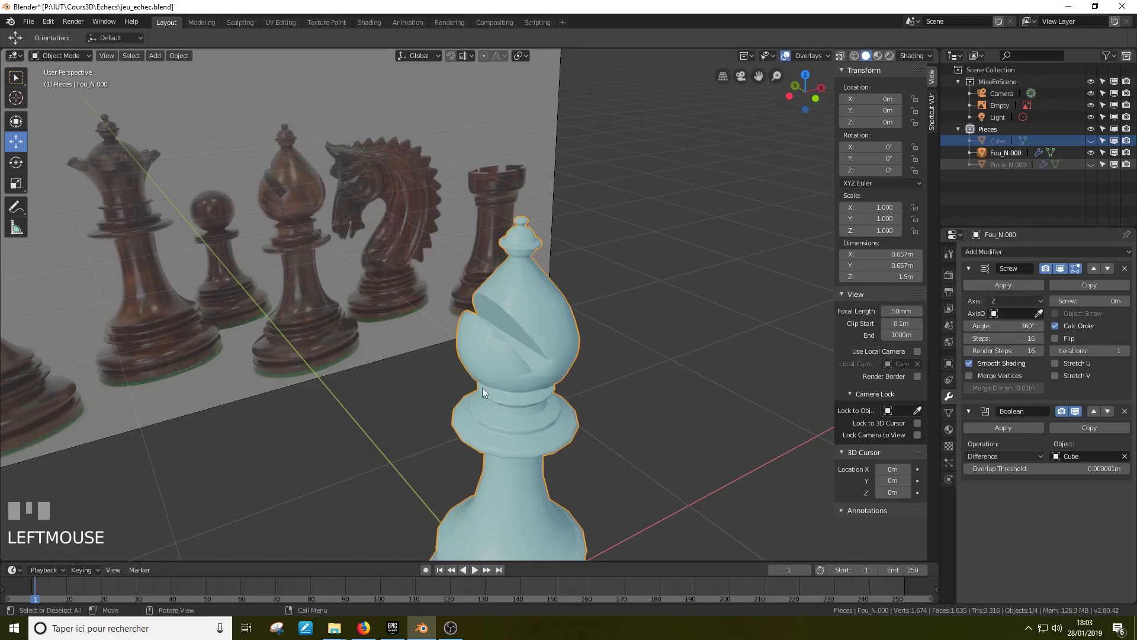
Step: Open the bishop's profile in Edit Mode from the front view and show the cutter cube again
middle_click_drag(490, 381, 460, 383)
scroll(469, 368, "up", 5)
middle_click_drag(535, 396, 512, 466)
middle_click_drag(566, 440, 608, 446)
key("Tab")
key("Tab")
key("Tab")
scroll(663, 409, "down", 3)
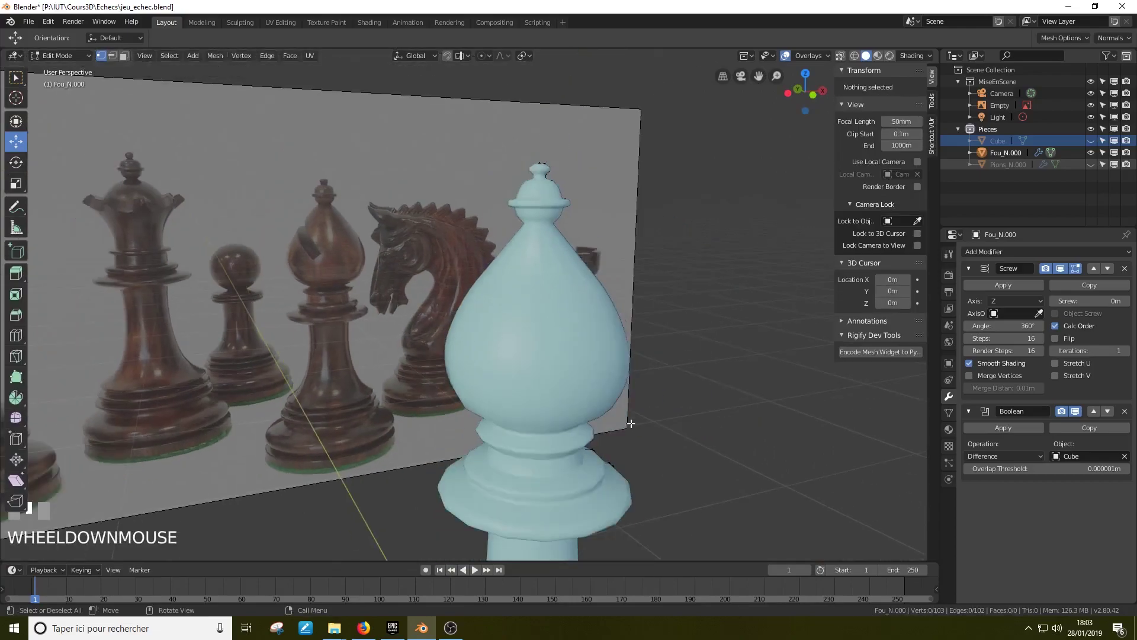
key("KP_3")
key("KP_3")
key("KP_1")
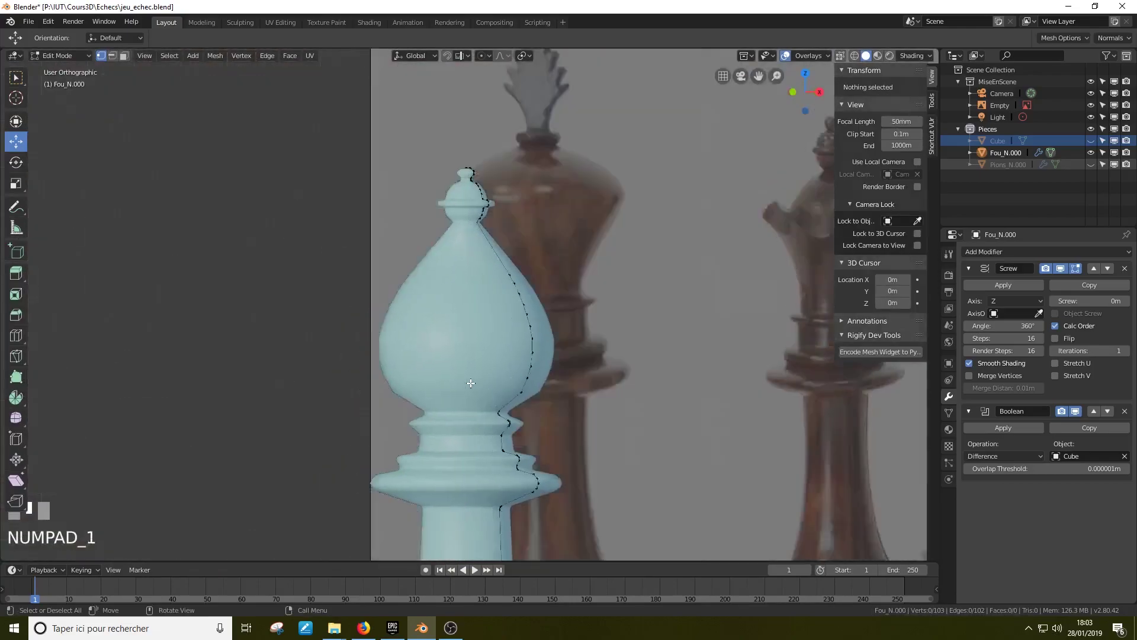
scroll(528, 377, "up", 2)
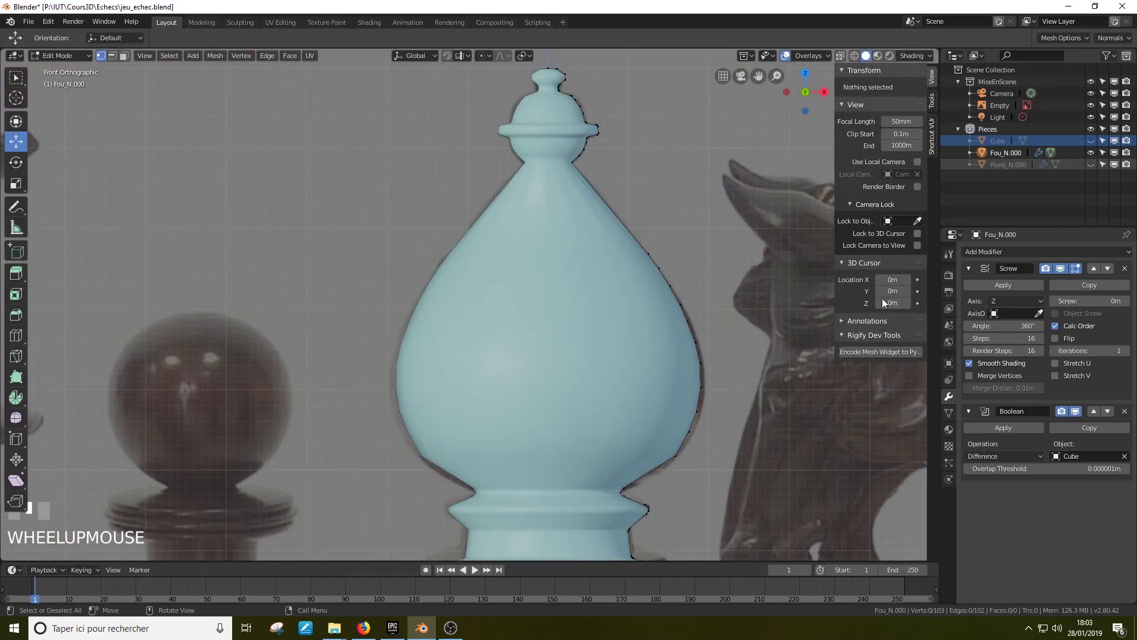
left_click(1090, 141)
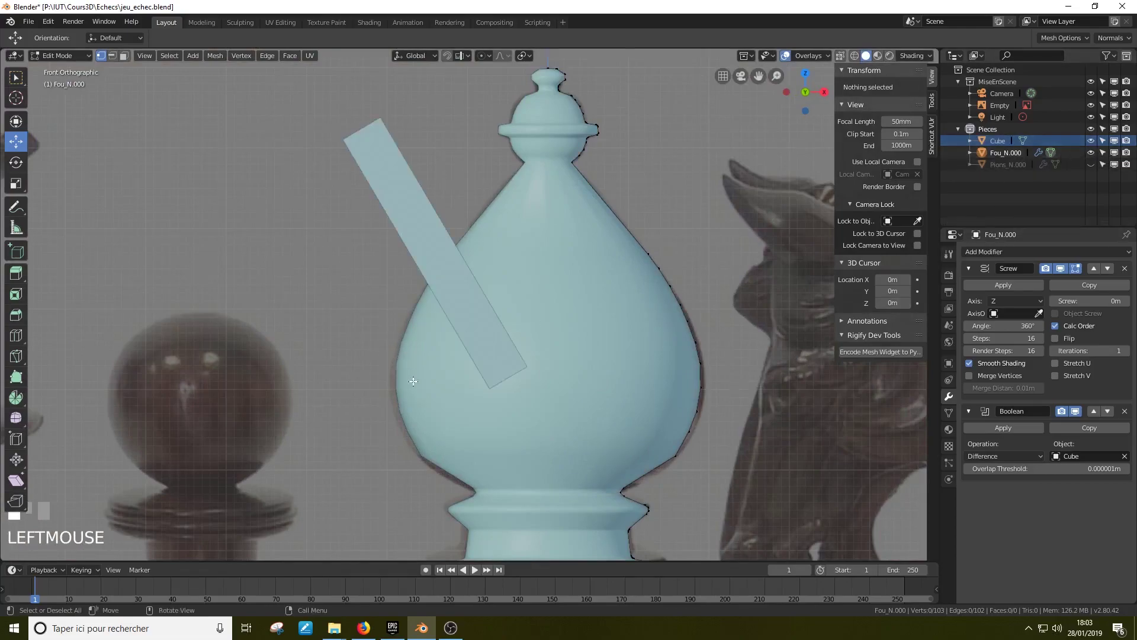
key("Tab")
key("Tab")
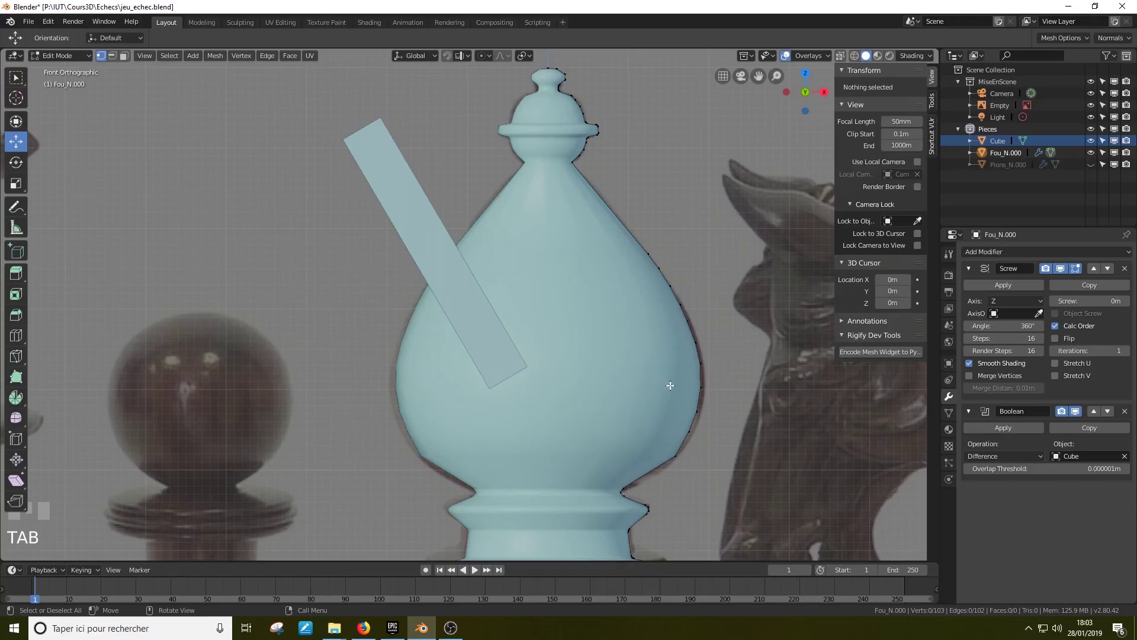
Step: With X-ray on, bevel the profile vertex at the head's widest point, vertex only, 2 segments and about 0.011 offset, and return to Object Mode
left_click(703, 388)
scroll(746, 401, "up", 1)
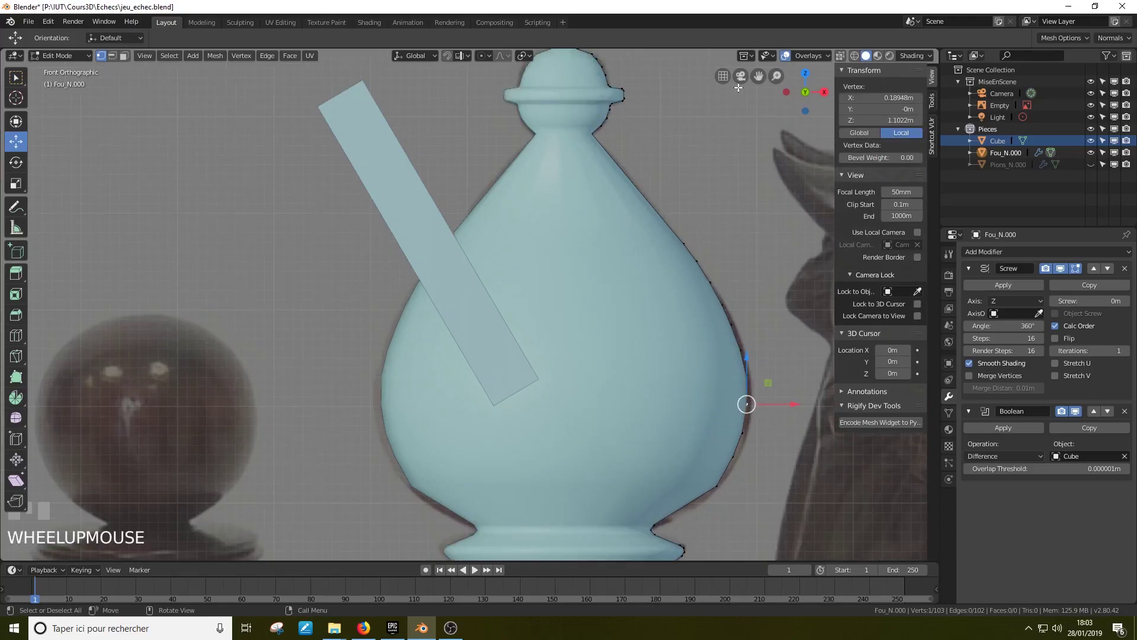
left_click(841, 57)
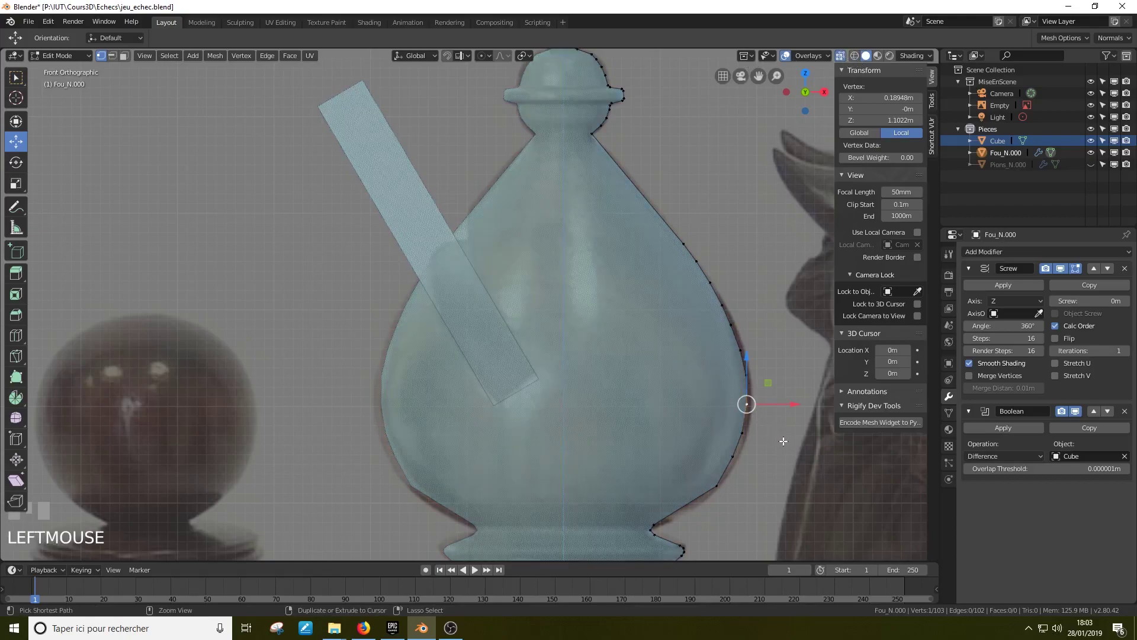
key("ctrl+b")
key("v")
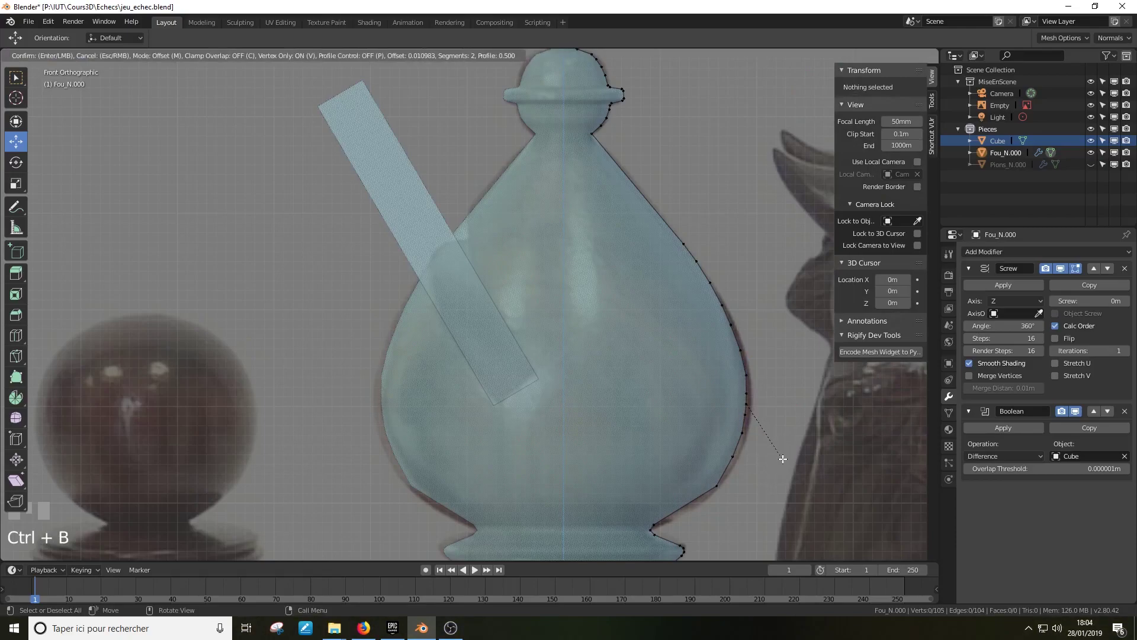
left_click(782, 458)
key("Tab")
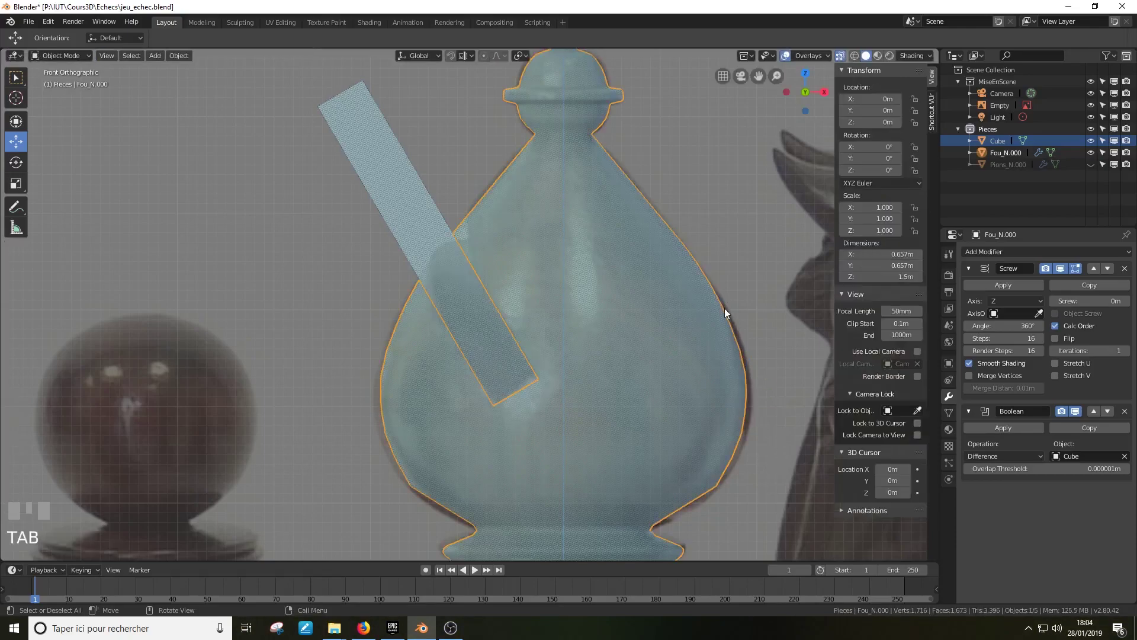
Step: Turn off X-ray and hide the cutter cube to check the notch in the bishop's head
middle_click_drag(617, 314, 640, 344)
scroll(639, 347, "down", 1)
scroll(638, 350, "down", 1)
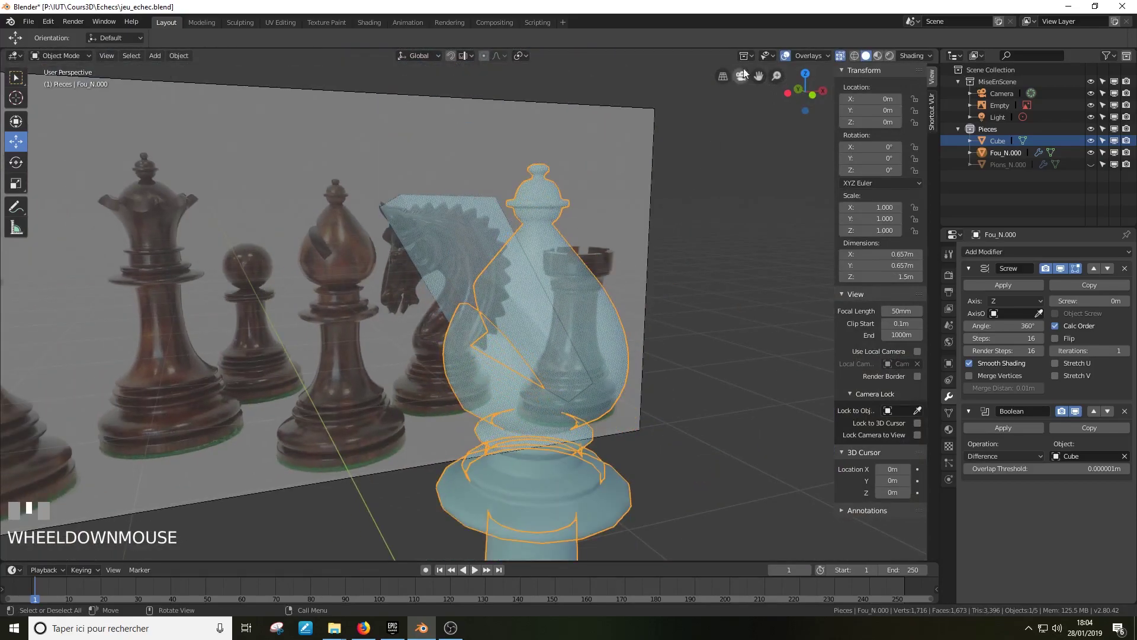
left_click(838, 56)
middle_click_drag(659, 374, 501, 355)
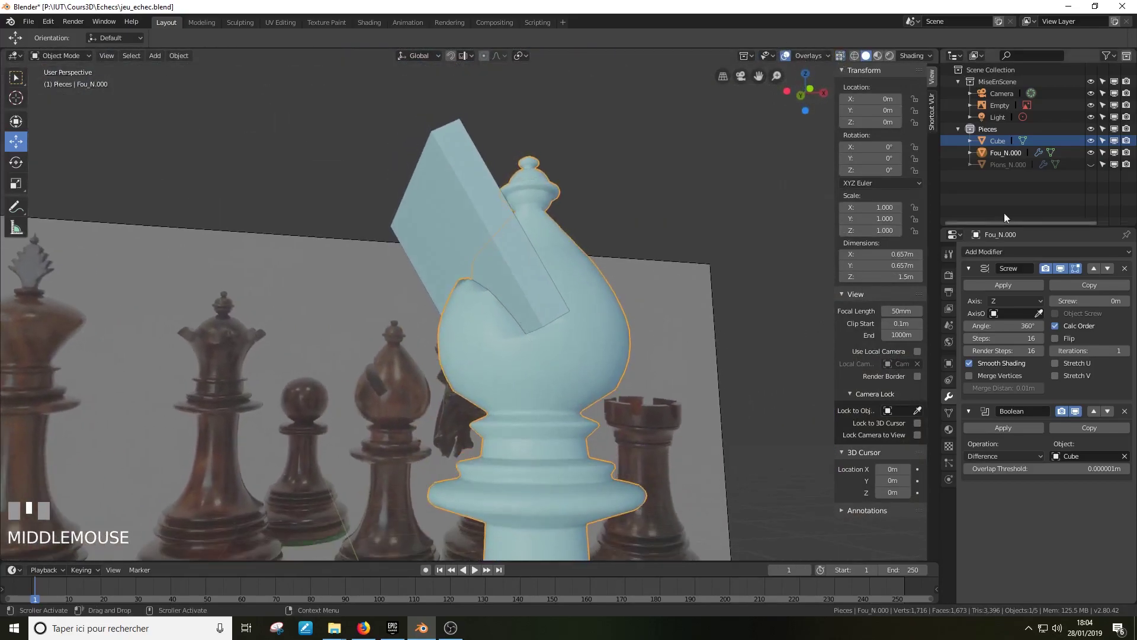
left_click(1091, 141)
middle_click_drag(570, 262, 568, 311)
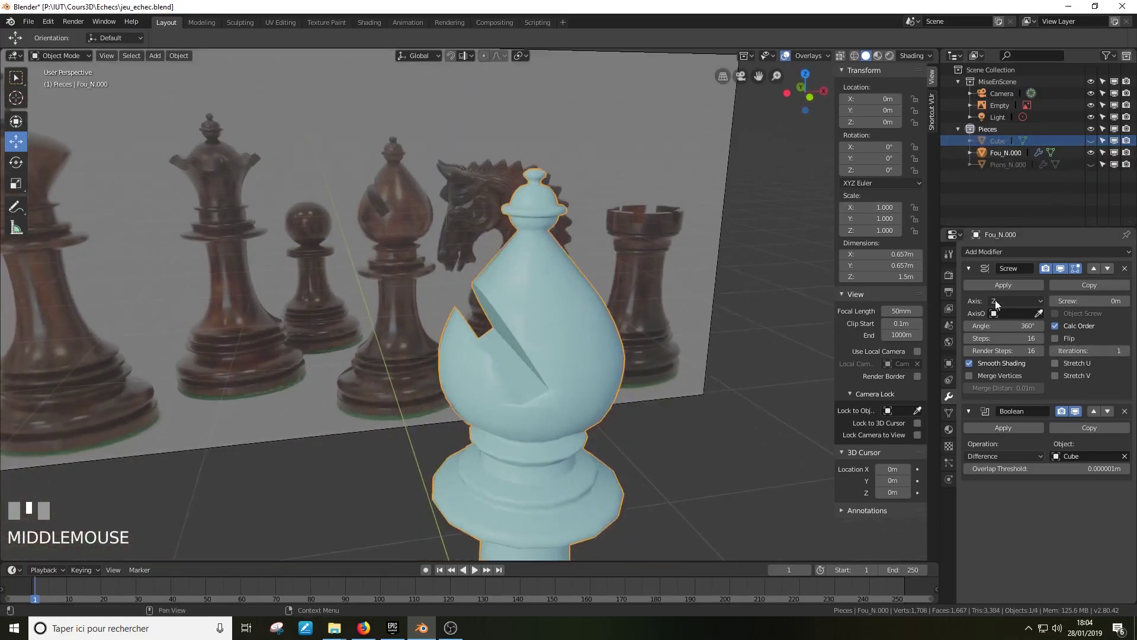
Step: Apply the bishop's Screw modifier and enter Edit Mode to inspect its full mesh
left_click(990, 282)
mouse_move(450, 379)
middle_mouse_down()
mouse_move(467, 383)
mouse_move(450, 383)
middle_mouse_up()
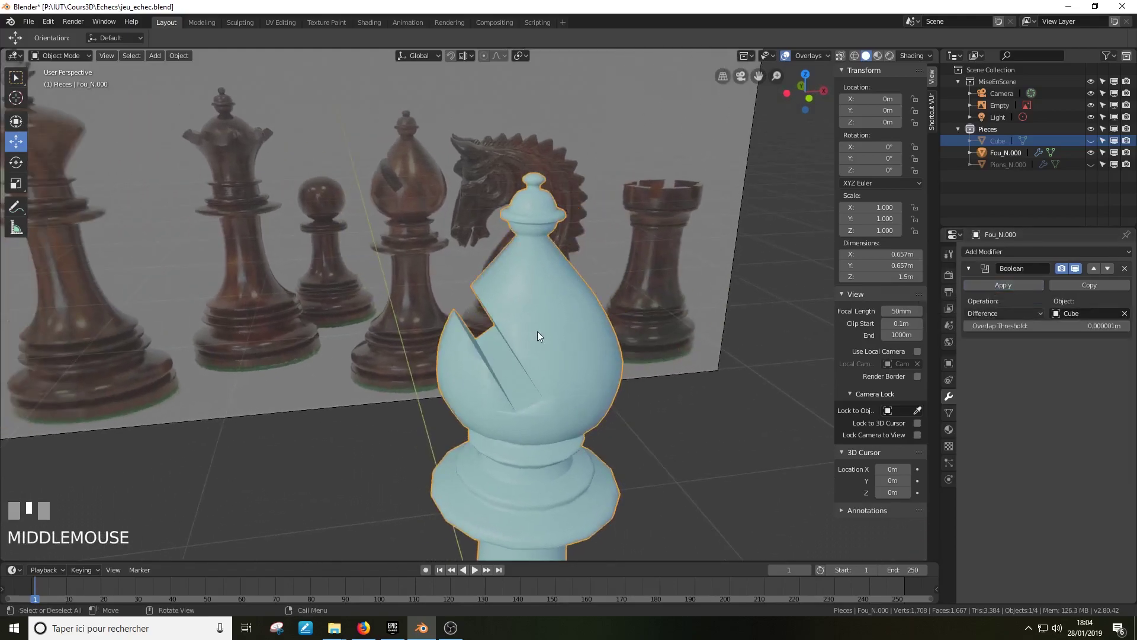
left_click(61, 55)
left_click(56, 77)
middle_click_drag(148, 162, 533, 415)
scroll(637, 508, "down", 3)
middle_click_drag(638, 508, 533, 433)
middle_click_drag(498, 386, 481, 312)
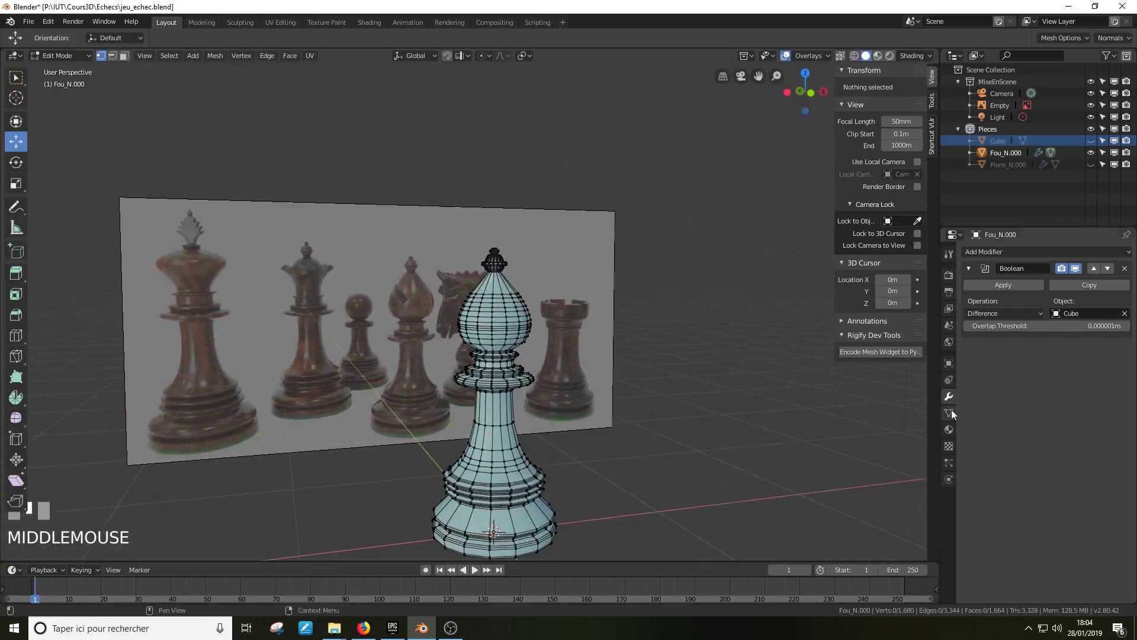
middle_click_drag(599, 380, 555, 397)
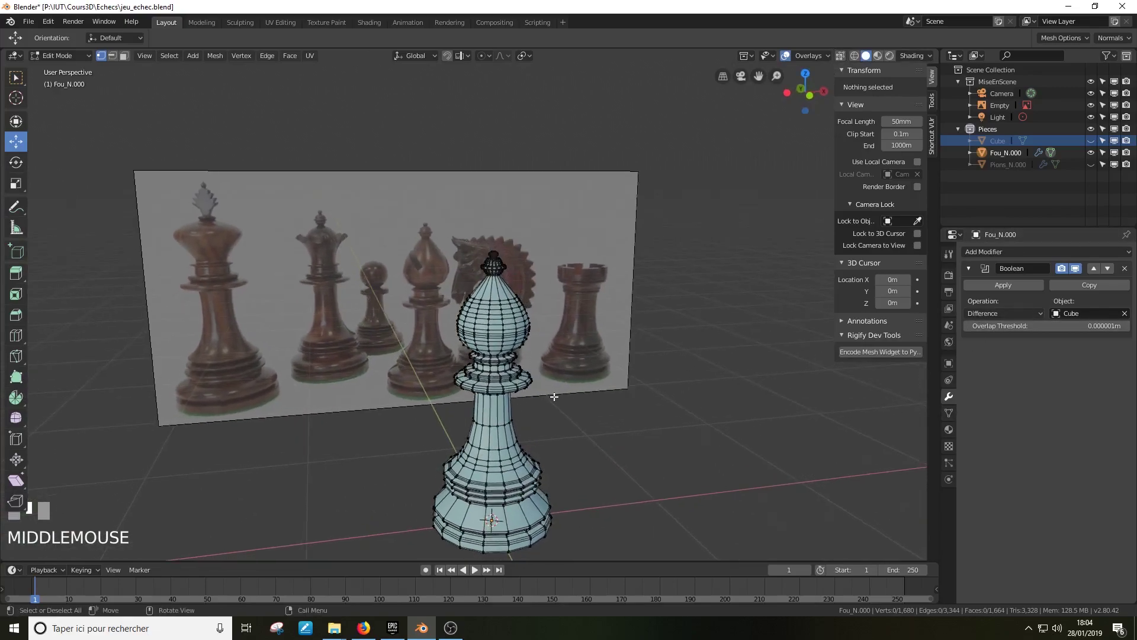
Step: Try to scale the horizontal edge loop around the bishop's head
scroll(550, 339, "up", 2)
middle_click_drag(551, 344, 555, 362)
left_click(514, 321, "alt")
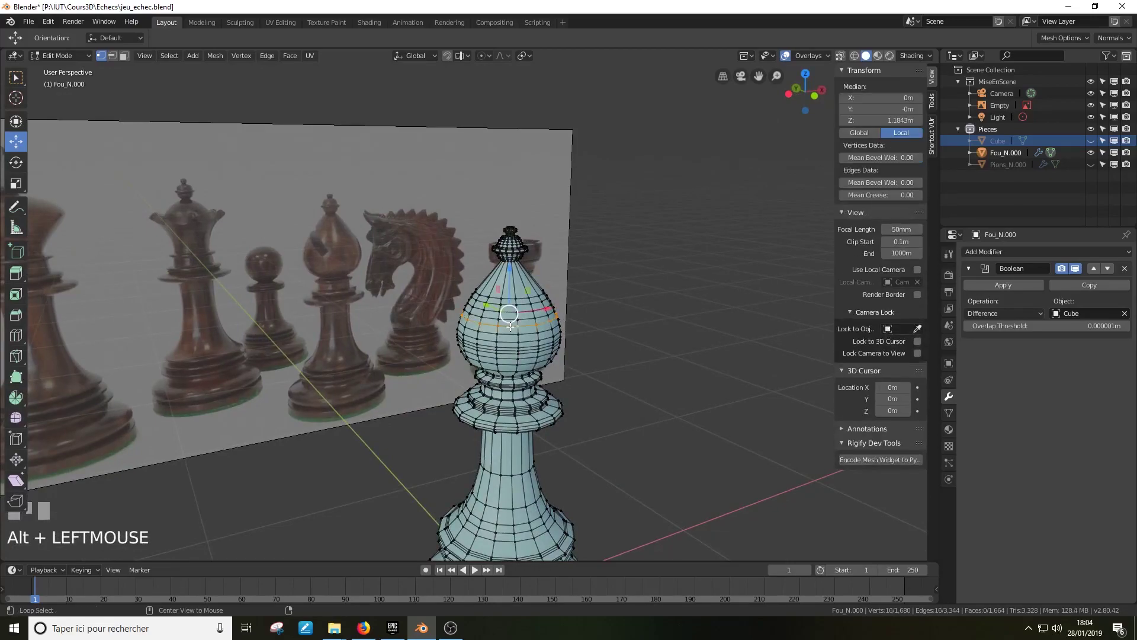
key("s")
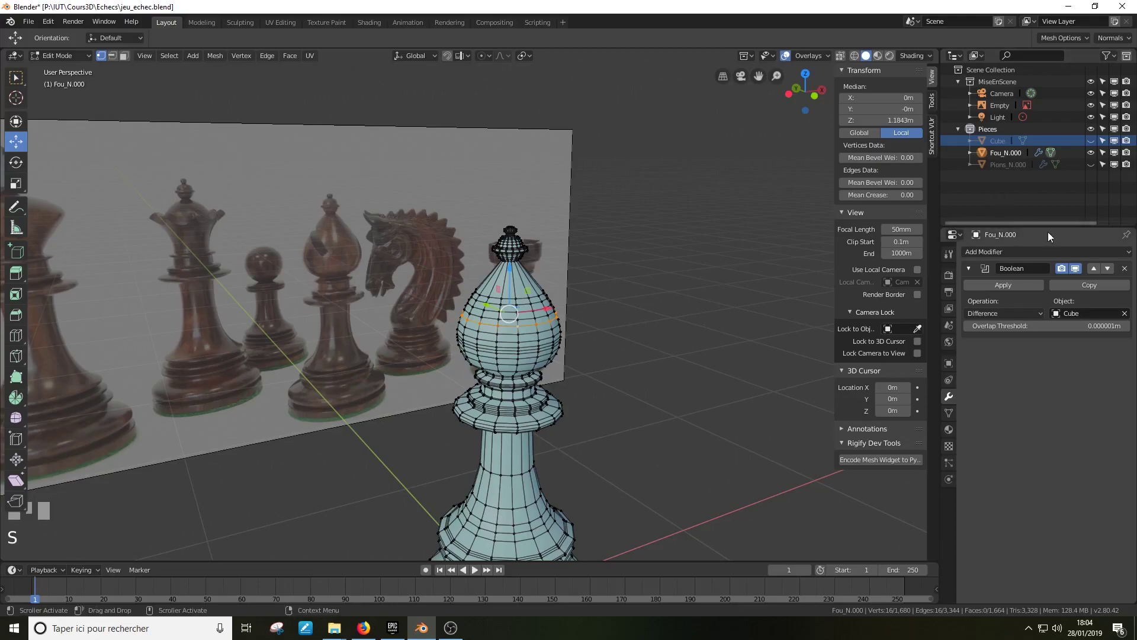
Step: Apply the bishop's Boolean modifier in Object Mode and reopen the mesh in Edit Mode
key("Tab")
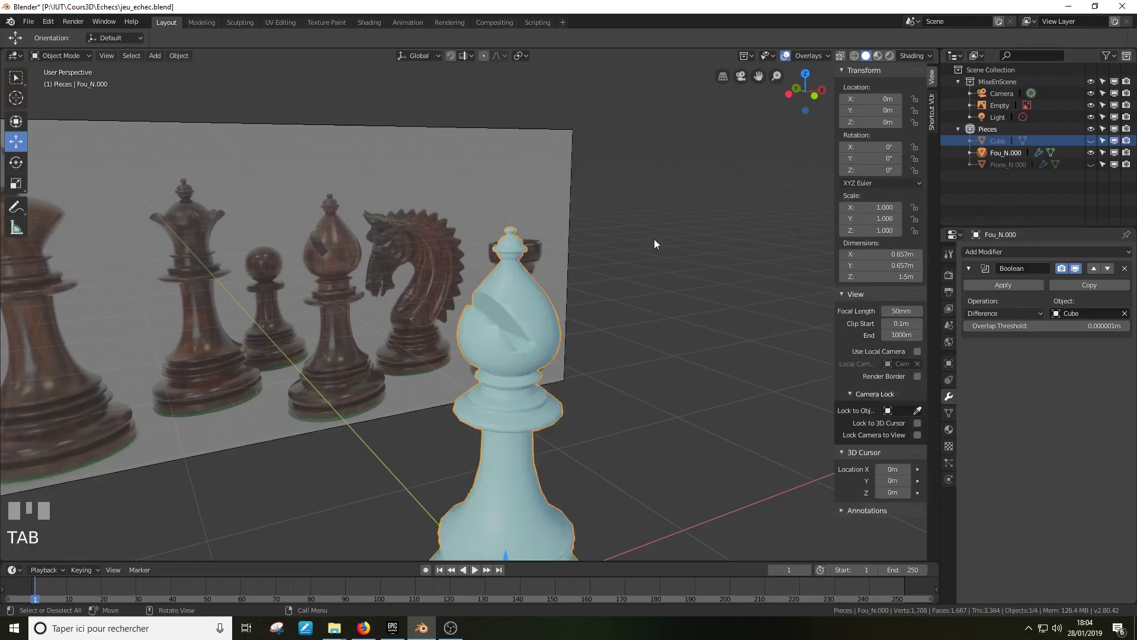
left_click(1000, 286)
scroll(659, 359, "up", 2)
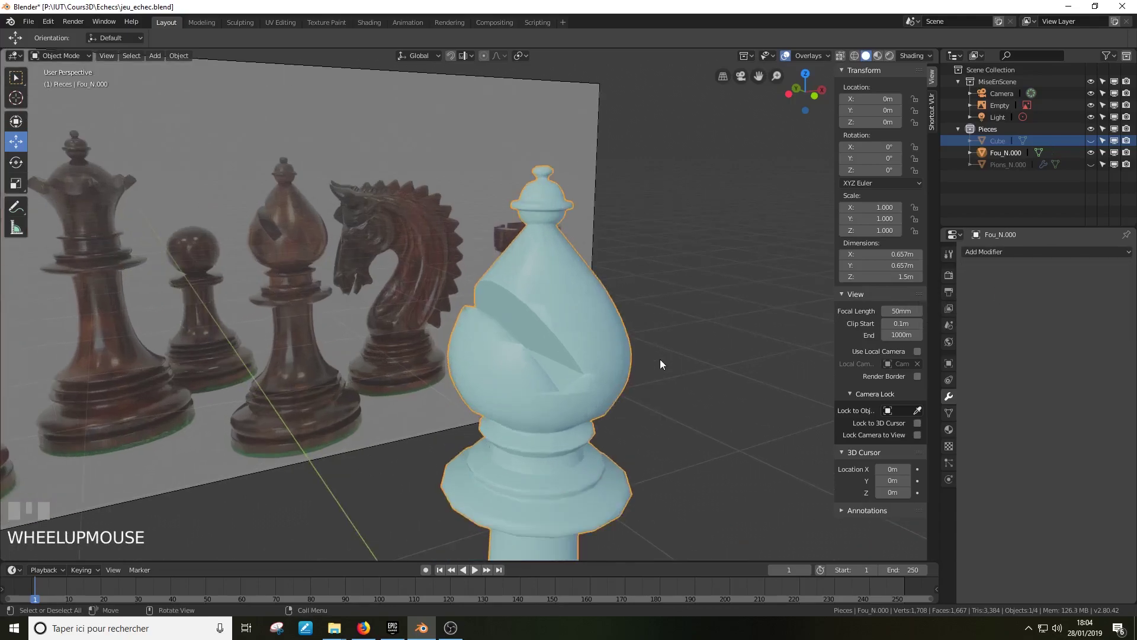
key("Tab")
Step: Examine the faces and edges around the cut notch in the bishop's head from several sides
middle_click_drag(629, 362, 499, 351)
middle_click_drag(656, 391, 561, 353)
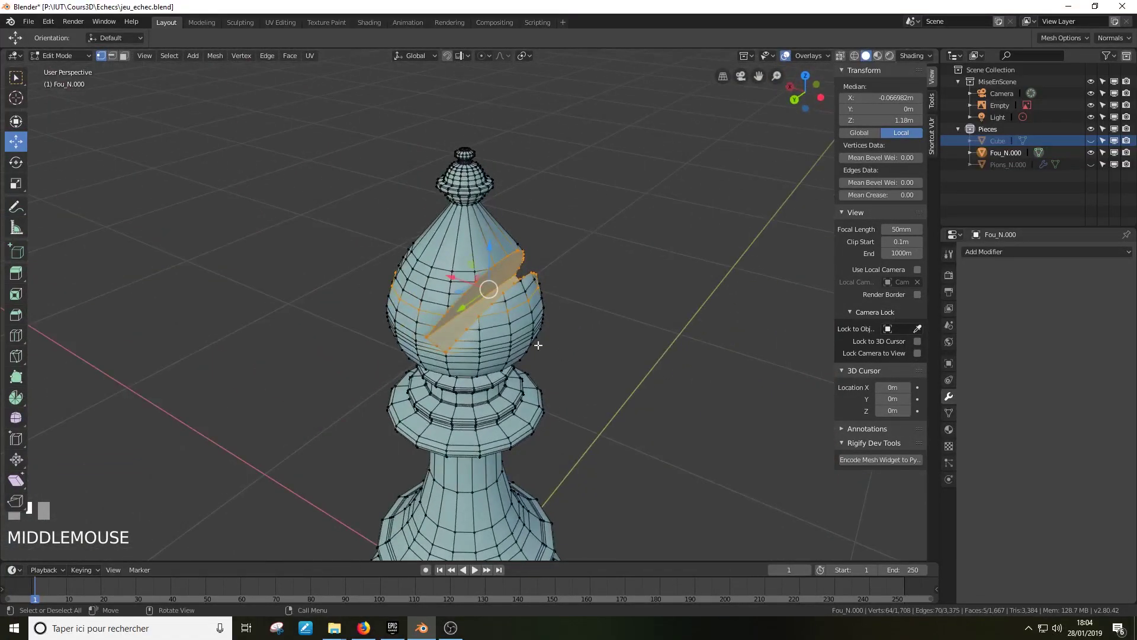
scroll(561, 353, "up", 4)
middle_click_drag(502, 315, 715, 346)
middle_click_drag(459, 349, 456, 377)
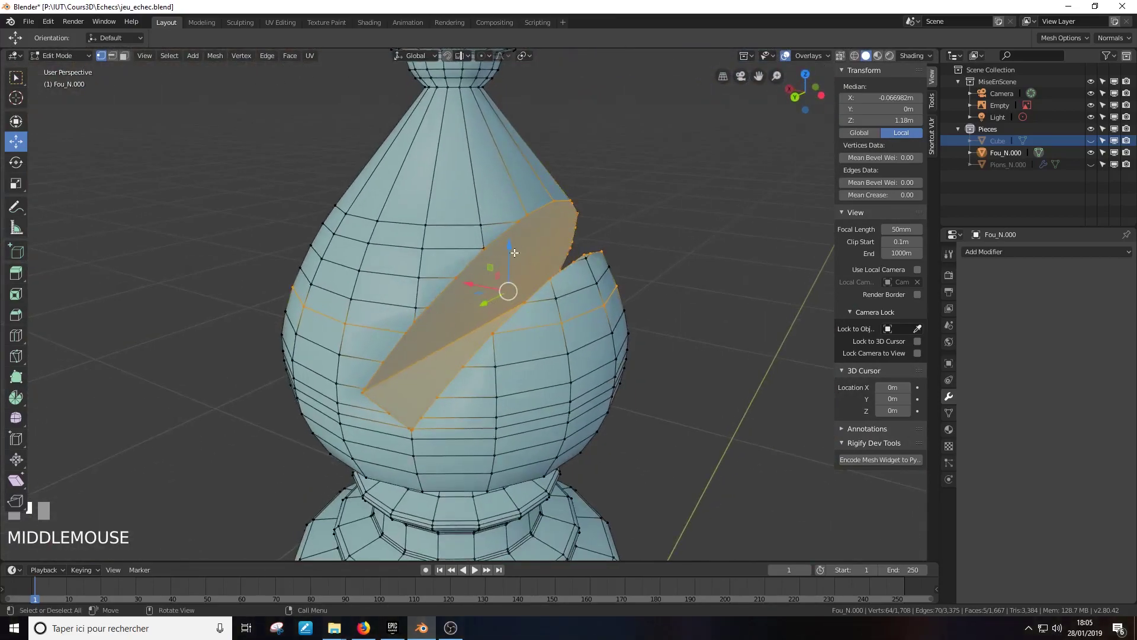
middle_click_drag(524, 295, 434, 389)
scroll(456, 367, "down", 3)
scroll(508, 366, "up", 4)
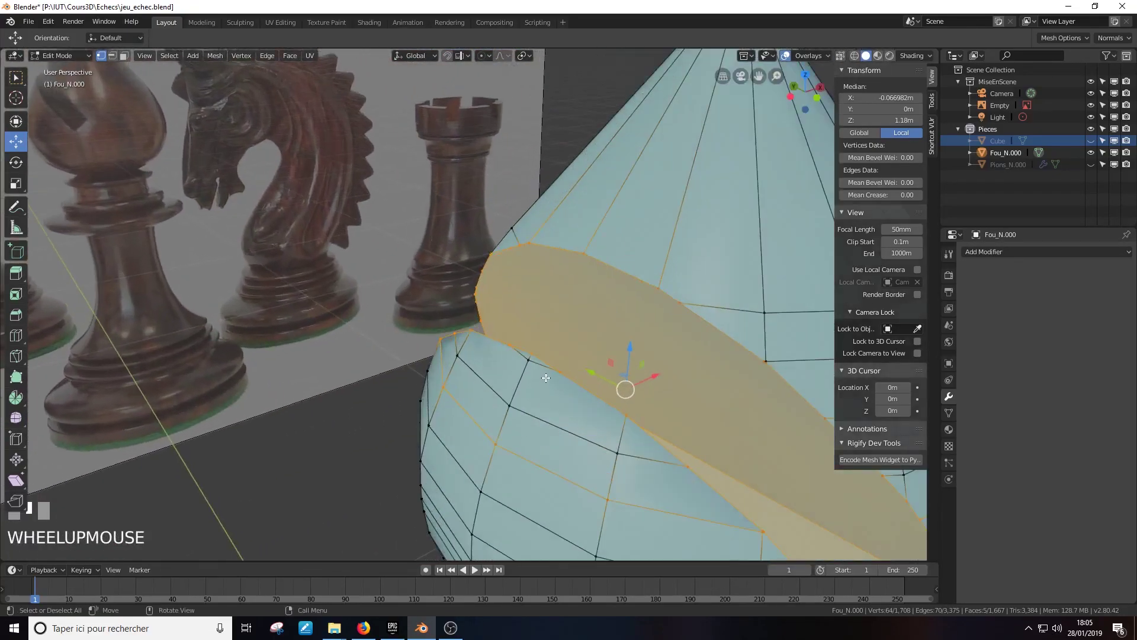
Step: Merge the two nearly coincident vertices on the lower edge of the bishop's head notch using At First
left_click(532, 361)
scroll(525, 380, "up", 2)
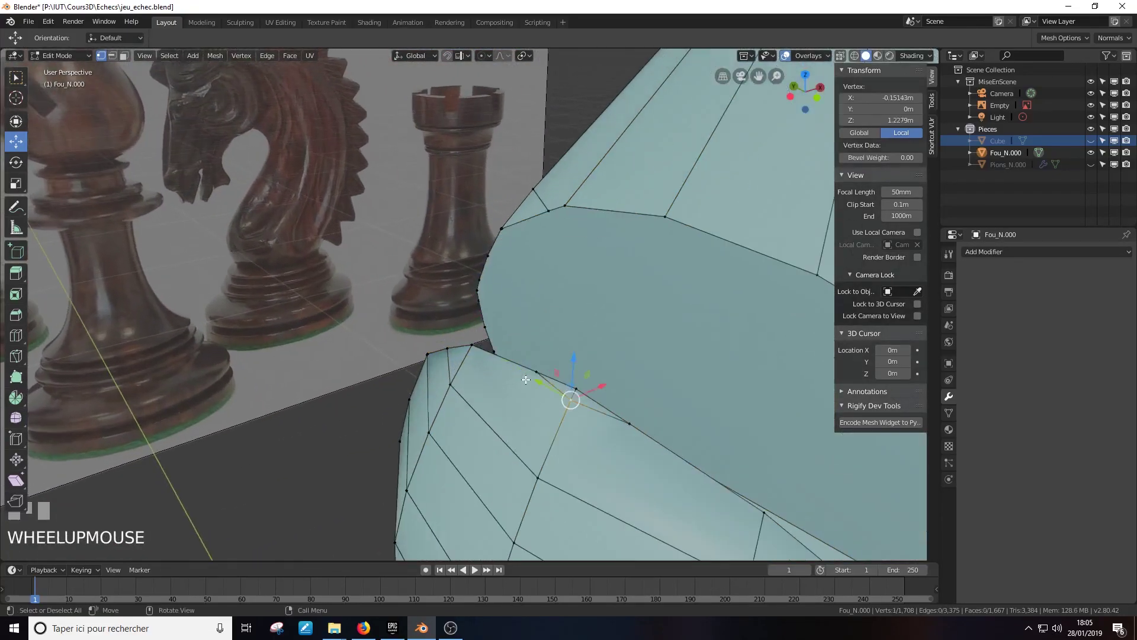
left_click(570, 398, "shift")
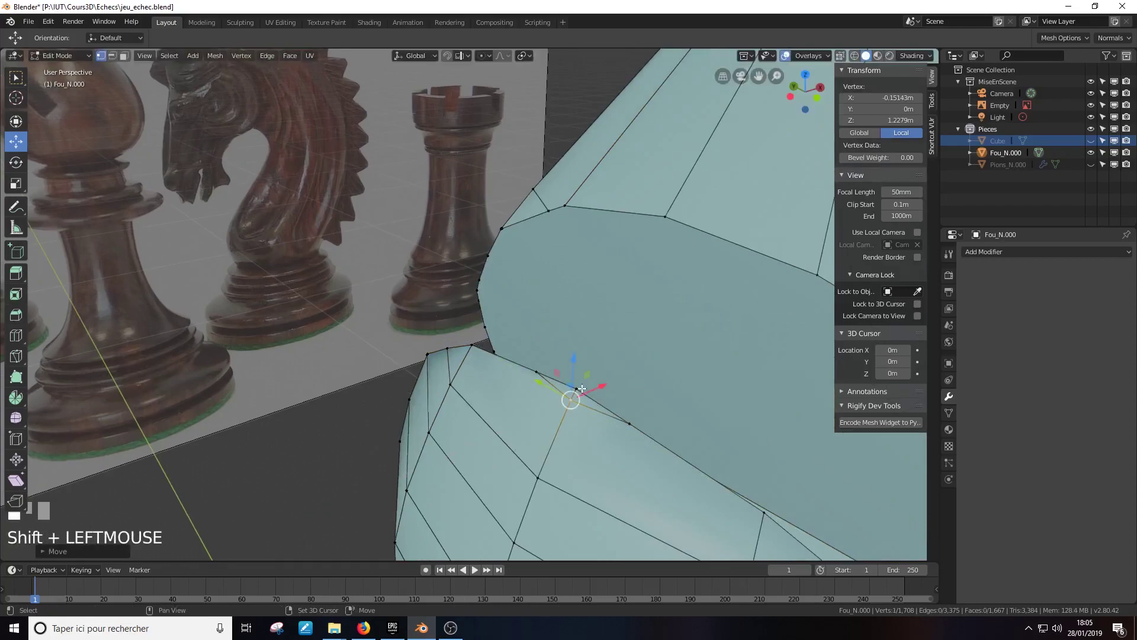
scroll(663, 465, "up", 1)
scroll(666, 470, "down", 1)
middle_click_drag(665, 470, 644, 467)
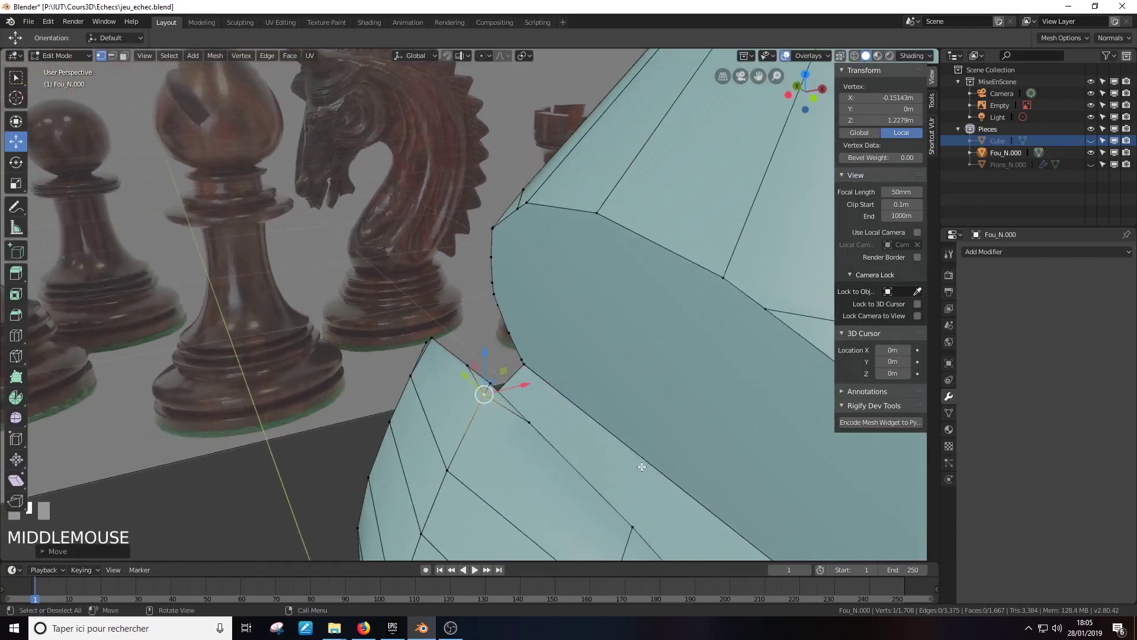
left_click(491, 400, "shift")
scroll(496, 437, "up", 1)
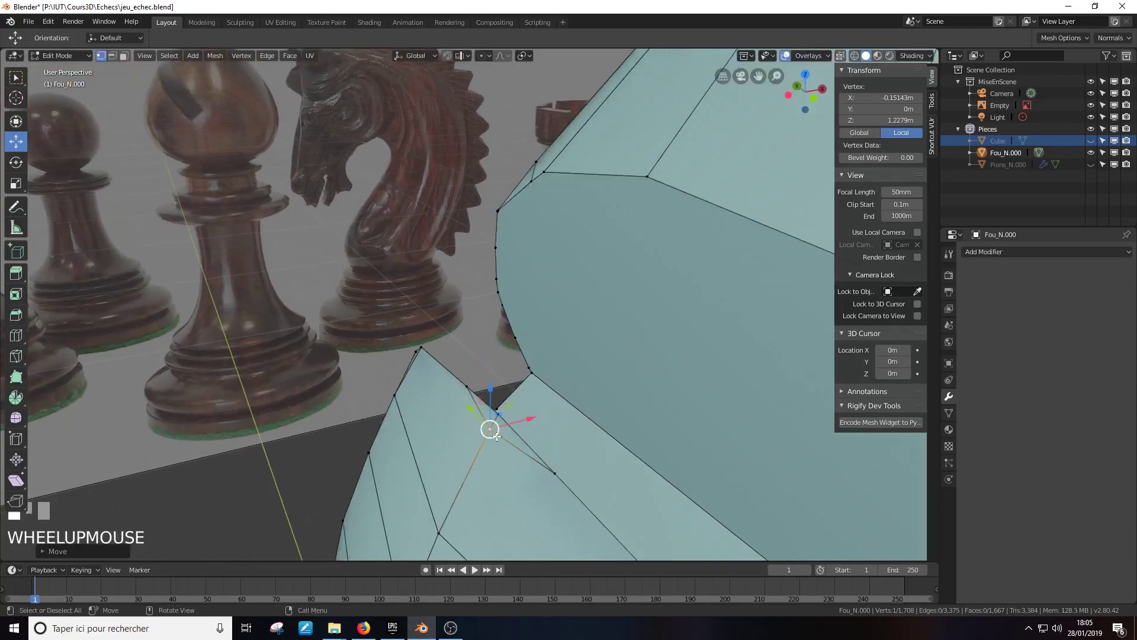
left_click(551, 477)
left_click(497, 414)
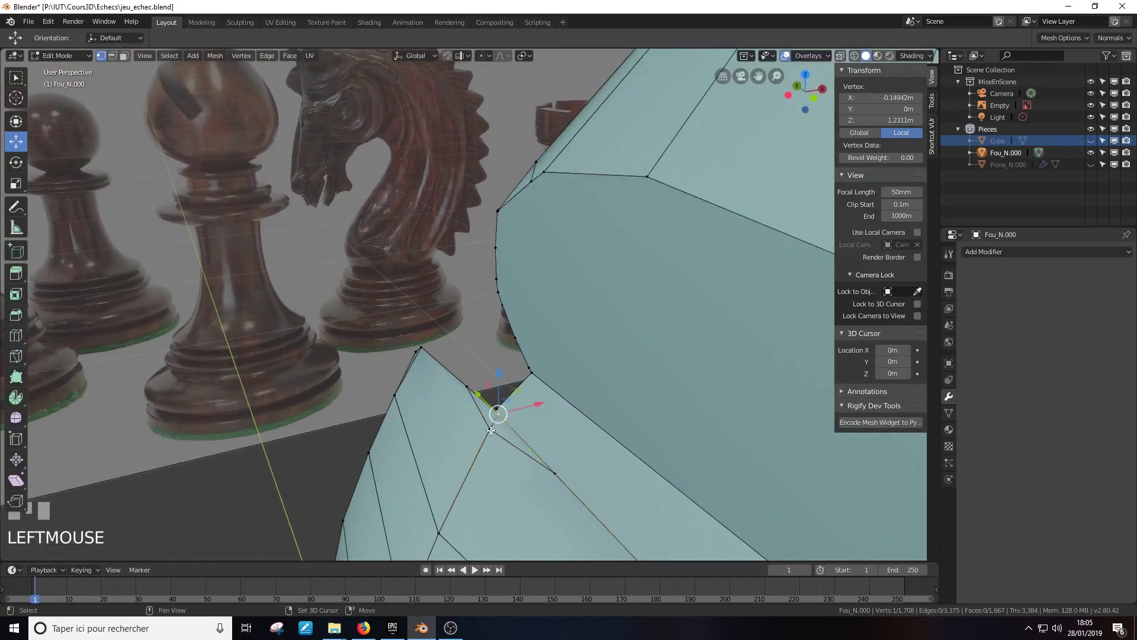
left_click(489, 430, "shift")
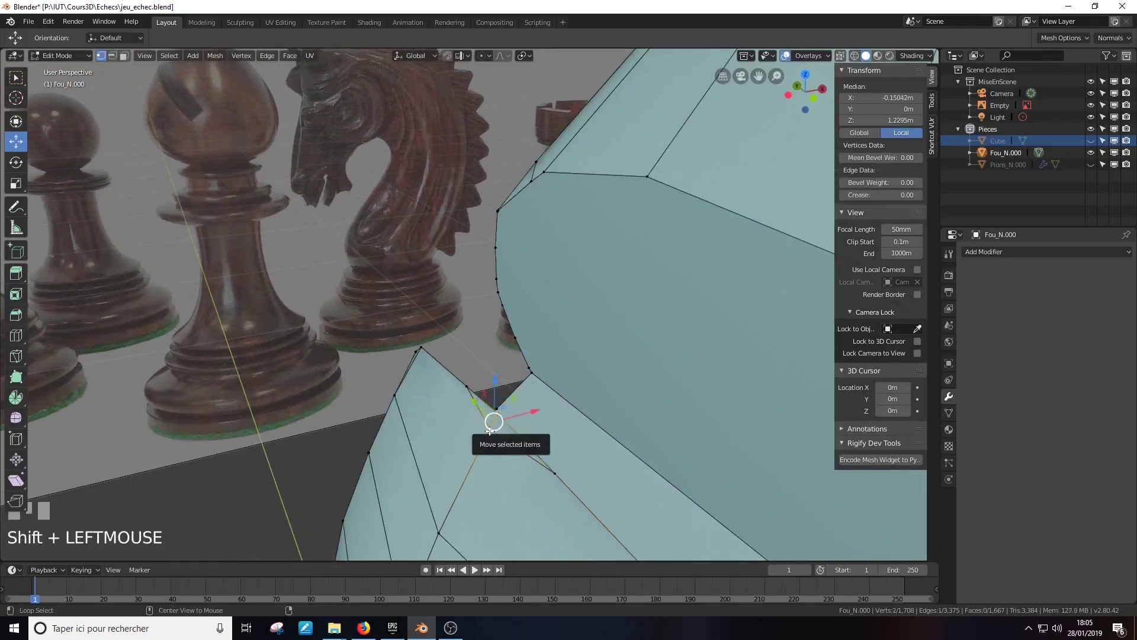
key("alt+m")
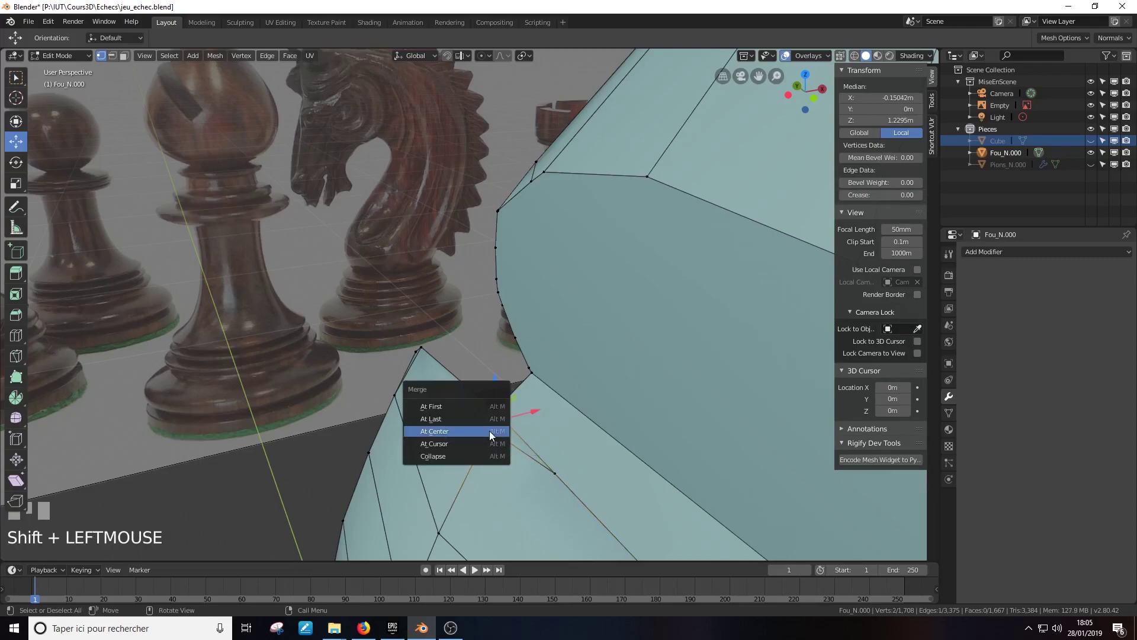
left_click(463, 410)
Step: Check the notch's shading in Object Mode, then return to Edit Mode and examine its opposite side
scroll(473, 427, "down", 3)
middle_click_drag(485, 438, 405, 336)
key("Tab")
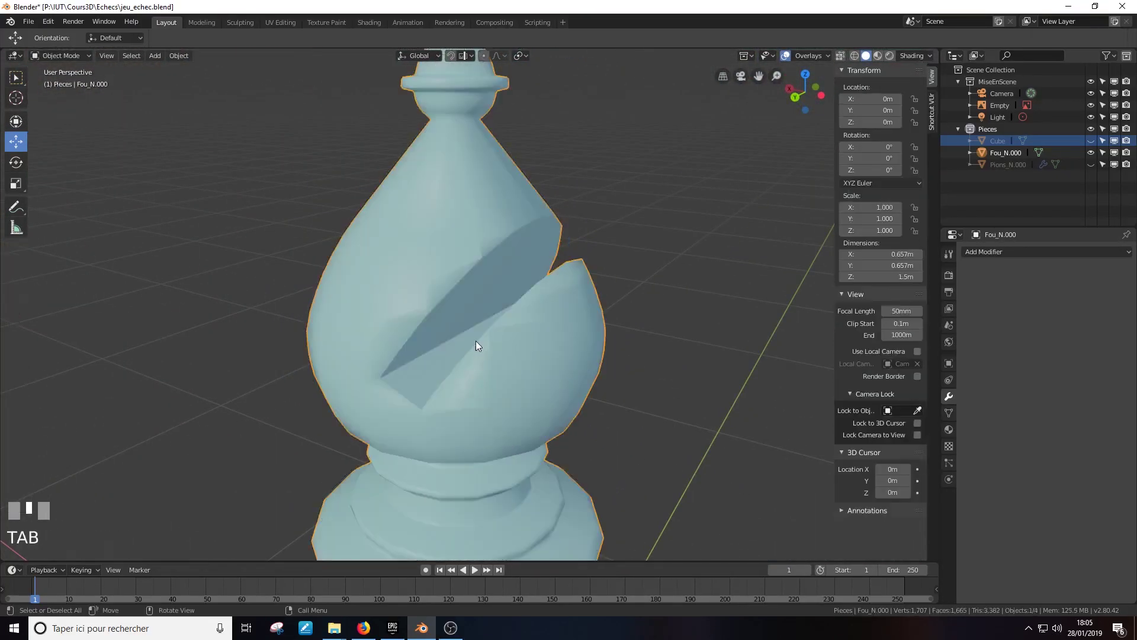
middle_click_drag(481, 346, 701, 438)
key("Tab")
scroll(702, 438, "up", 1)
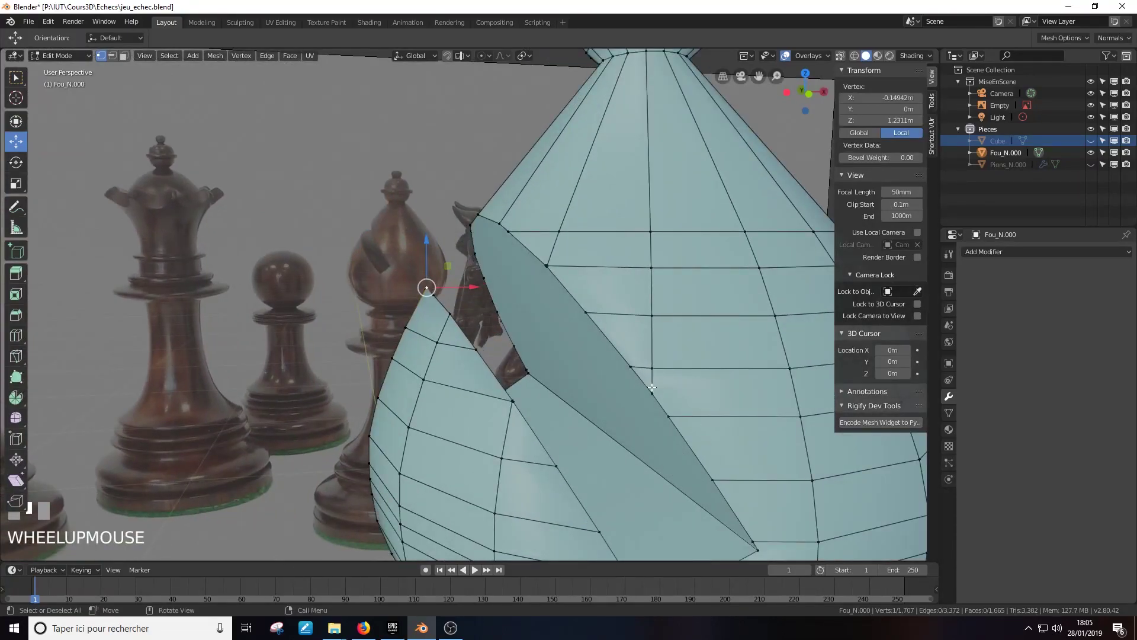
mouse_move(660, 369)
middle_mouse_down()
mouse_move(714, 362)
mouse_move(673, 363)
middle_mouse_up()
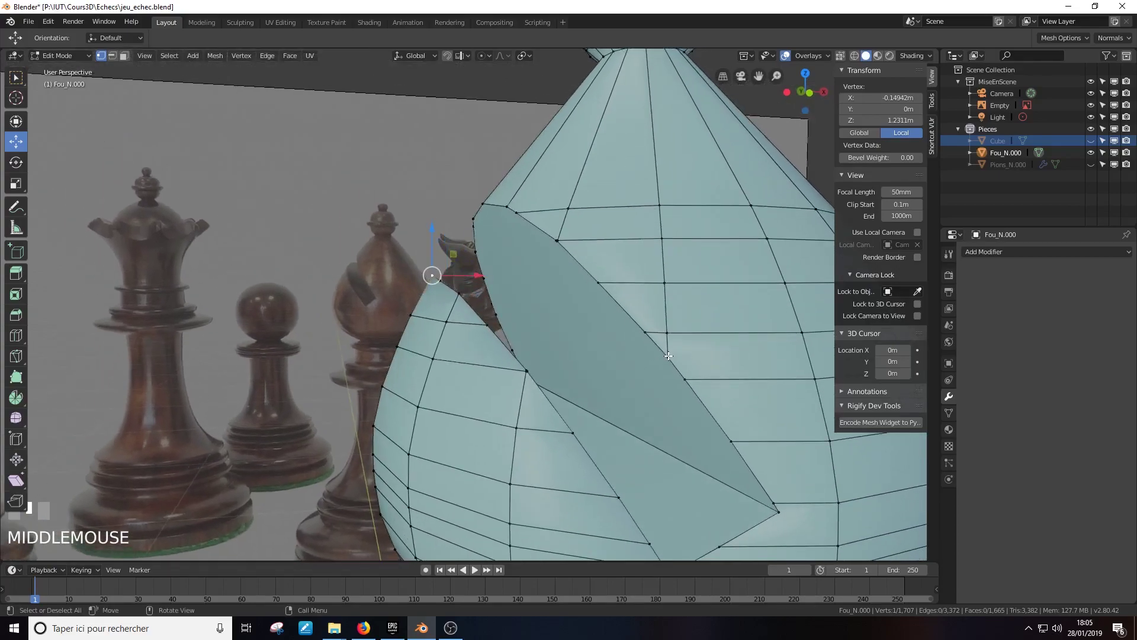
Step: Merge the stray vertex on the notch's upper edge into its neighbour up along the cut using At Last
left_click(668, 356)
left_click(646, 333, "shift")
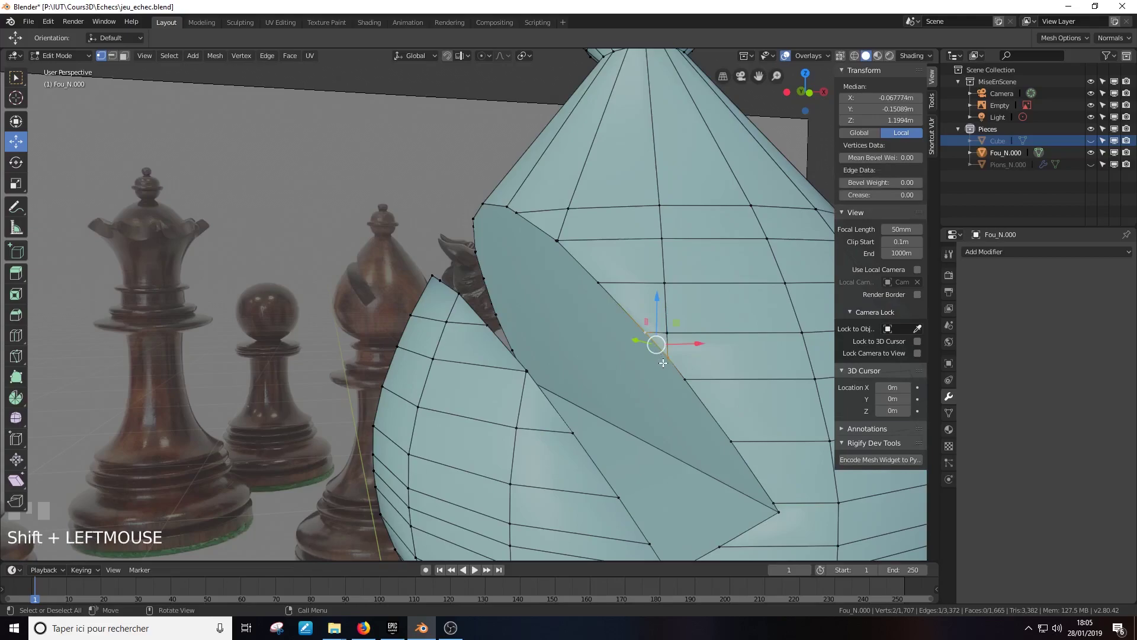
key("alt+m")
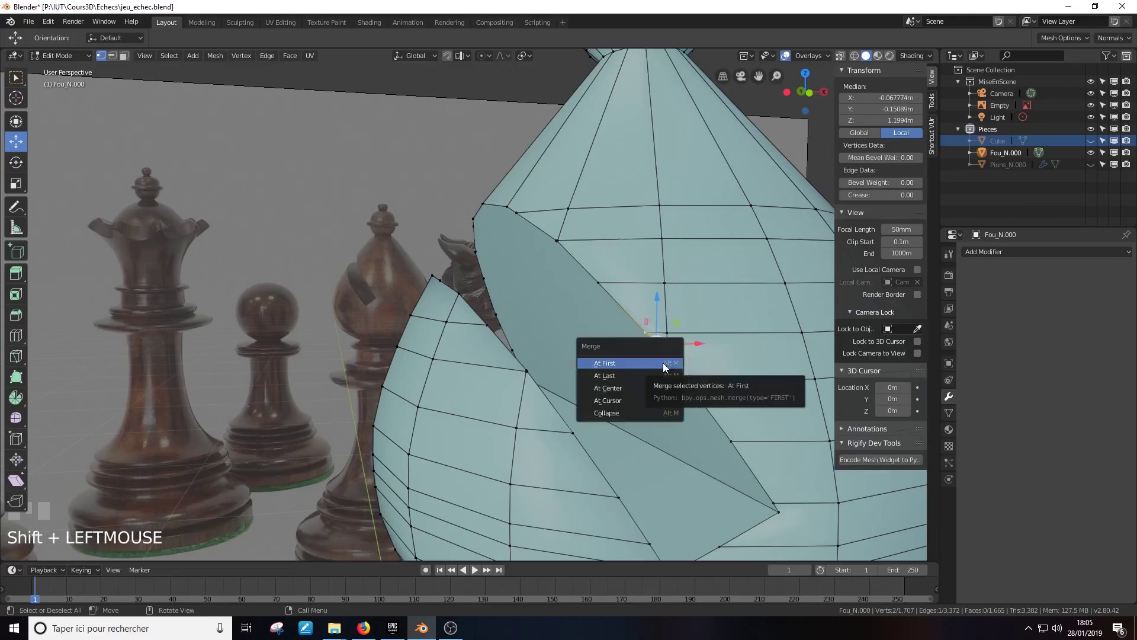
left_click(652, 373)
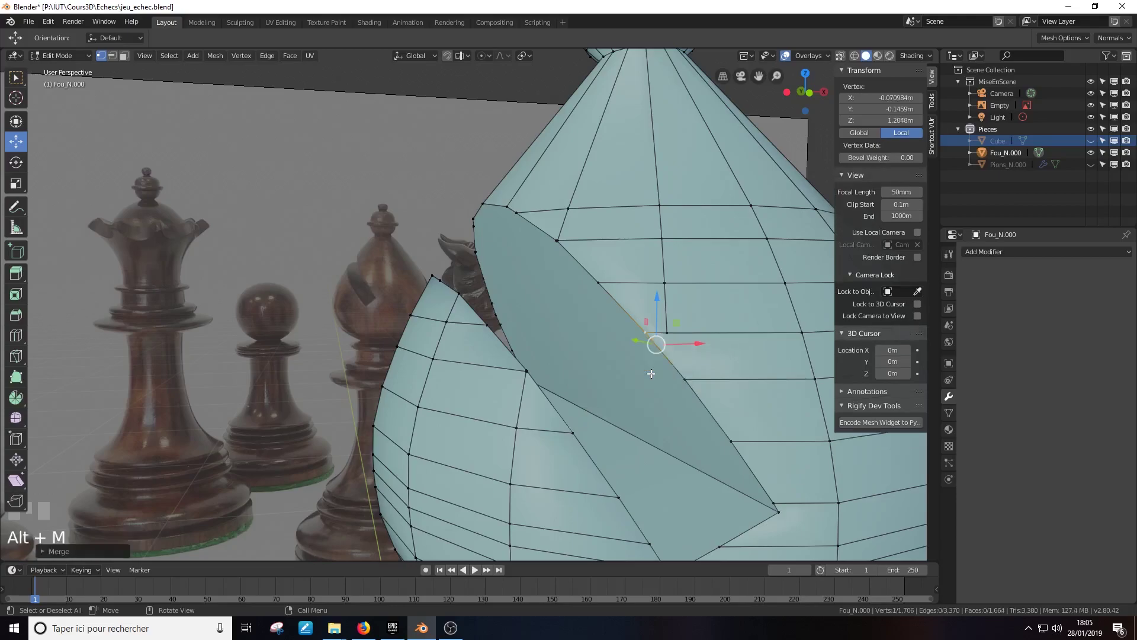
scroll(667, 373, "down", 1)
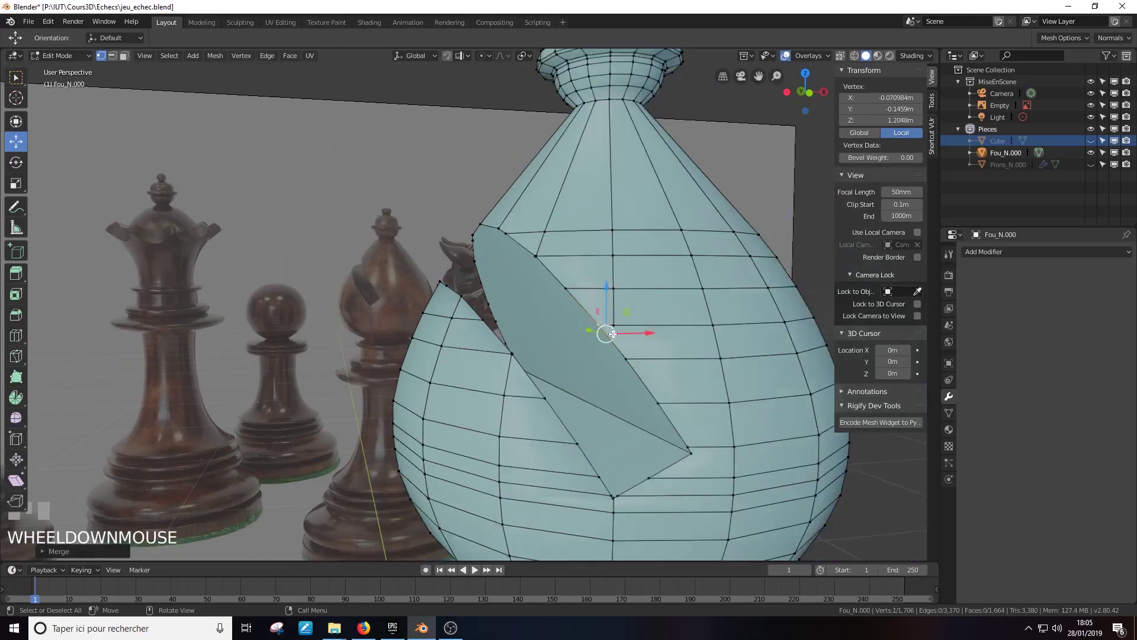
Step: Merge the adjacent surface vertex beside the notch's upper edge into the cut-edge vertex using At Last
scroll(652, 346, "up", 3)
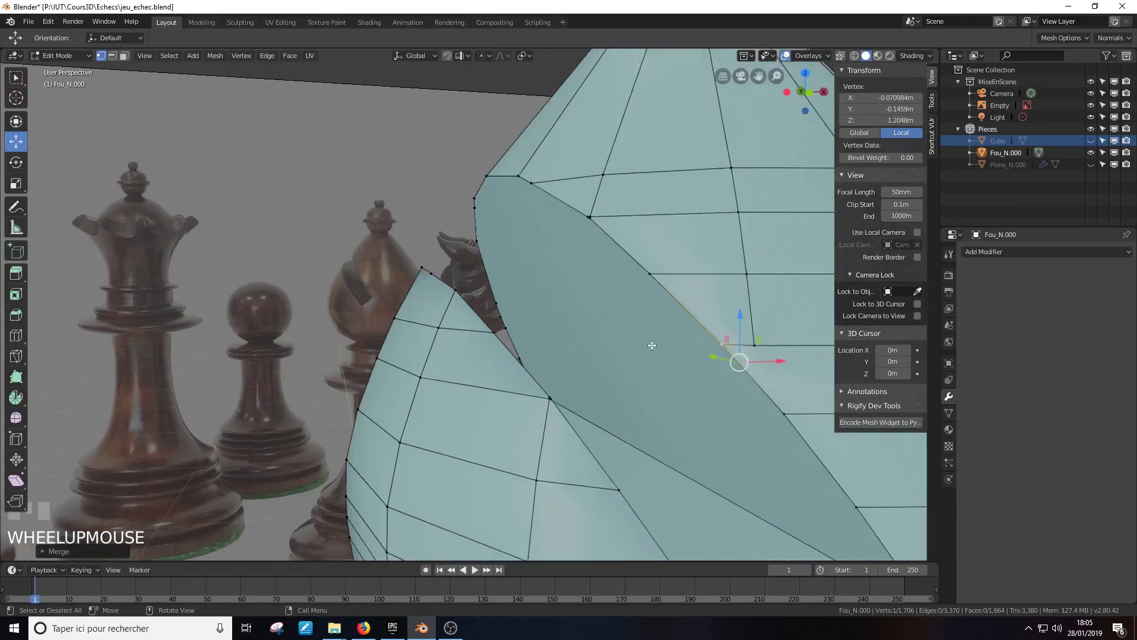
left_click(753, 346)
scroll(732, 358, "down", 1)
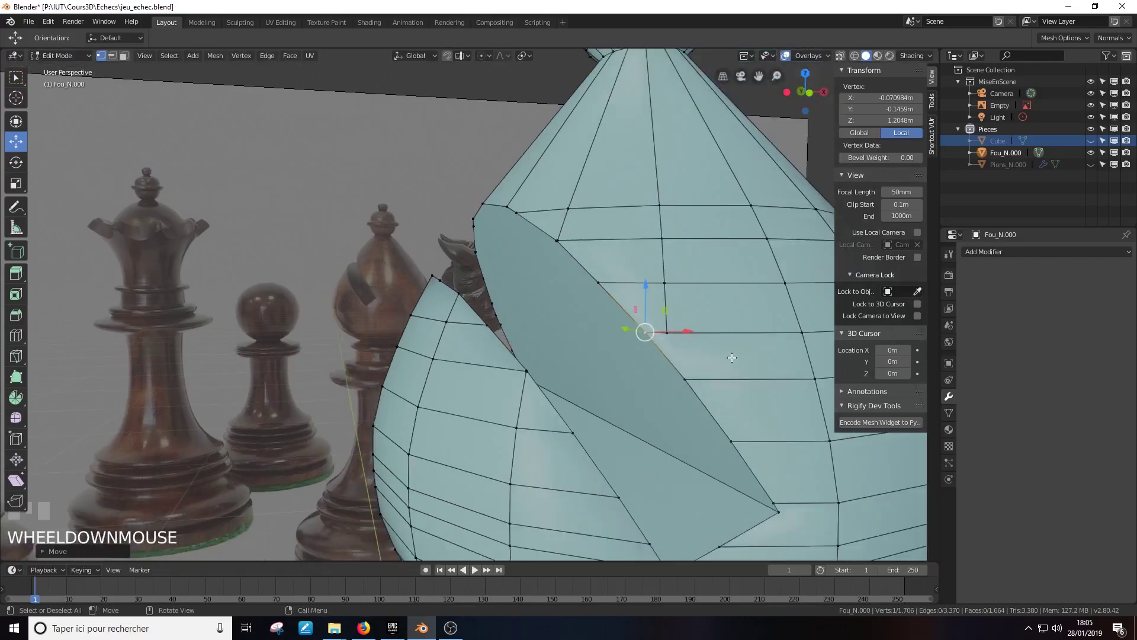
left_click(668, 334)
left_click(685, 379)
left_click(667, 334)
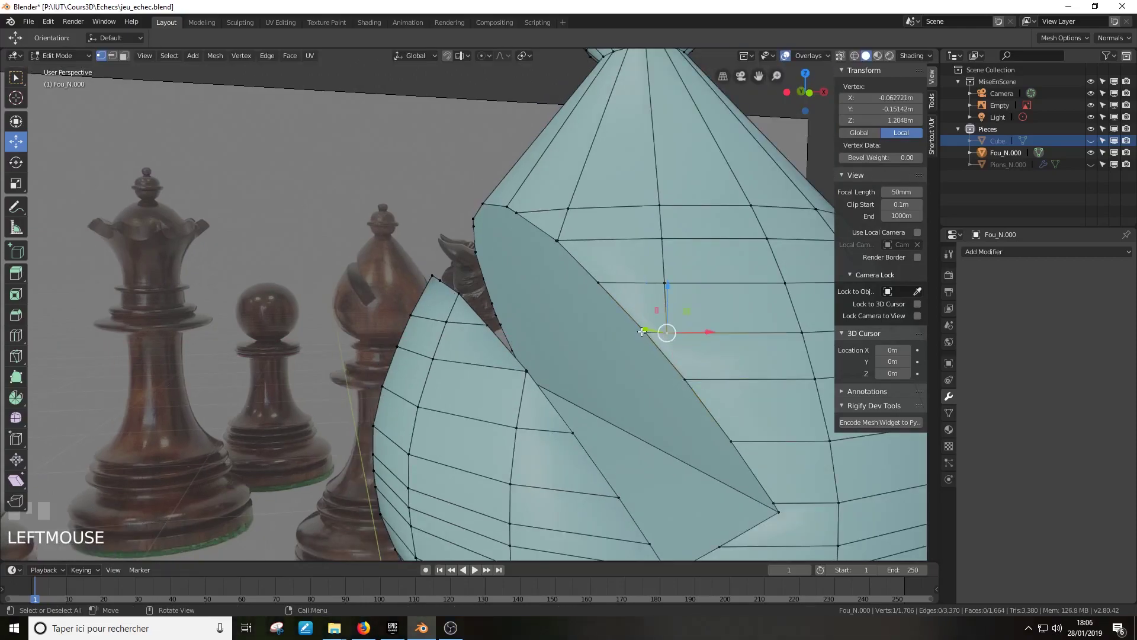
left_click(650, 331, "shift")
scroll(651, 334, "up", 2)
mouse_move(652, 338)
middle_mouse_down("shift")
mouse_move(694, 349)
mouse_move(632, 339)
middle_mouse_up("shift")
left_click(632, 339, "shift")
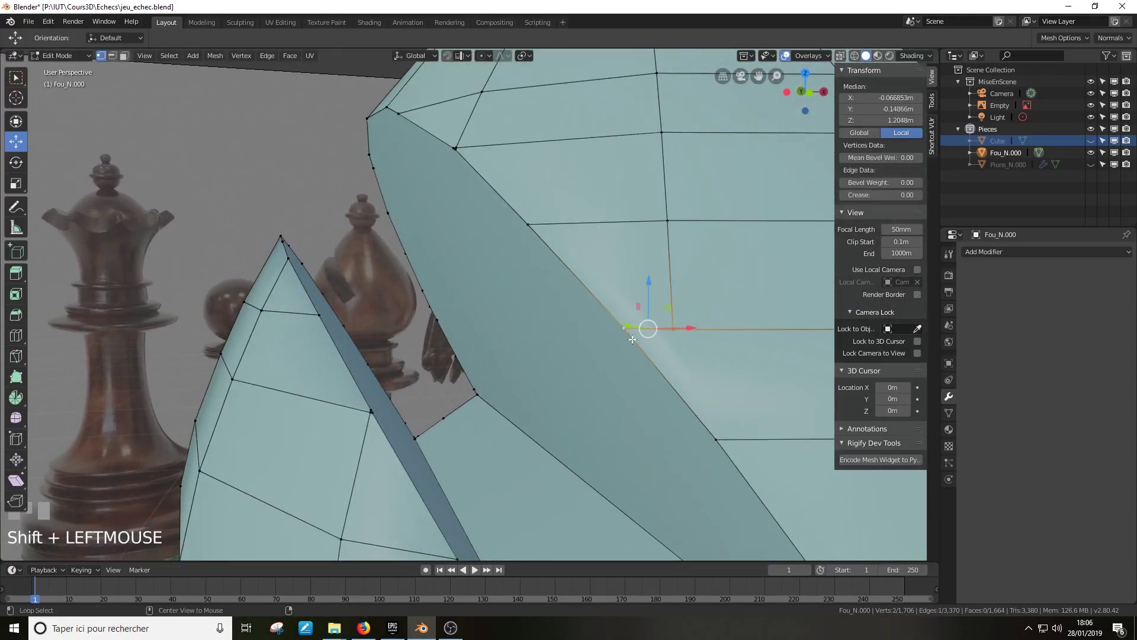
key("alt+m")
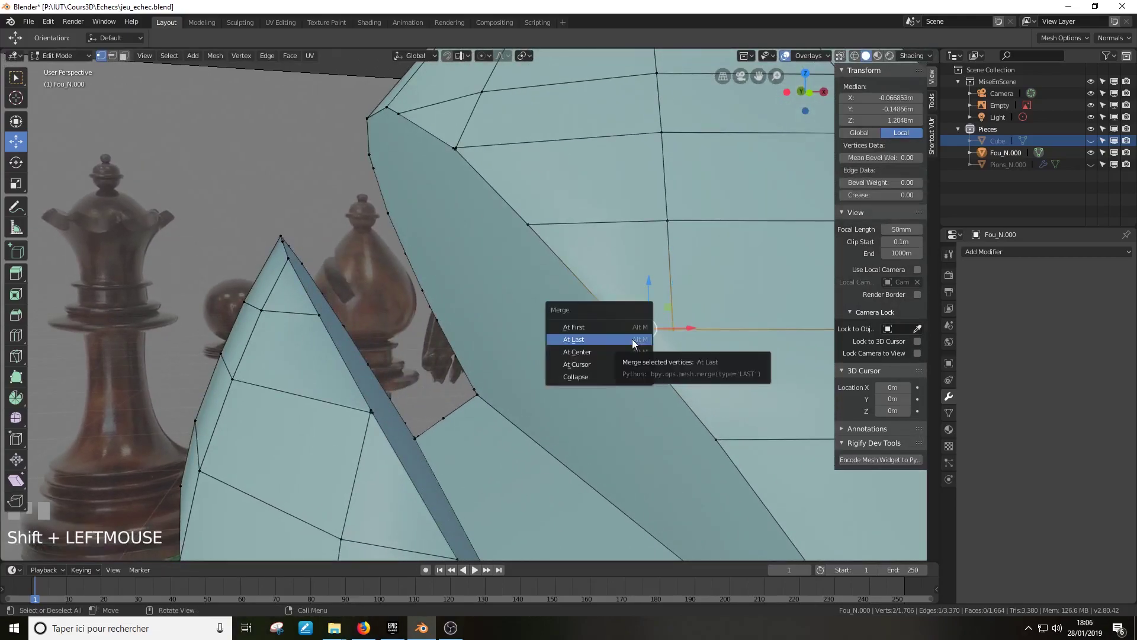
left_click(631, 339)
scroll(646, 358, "down", 4)
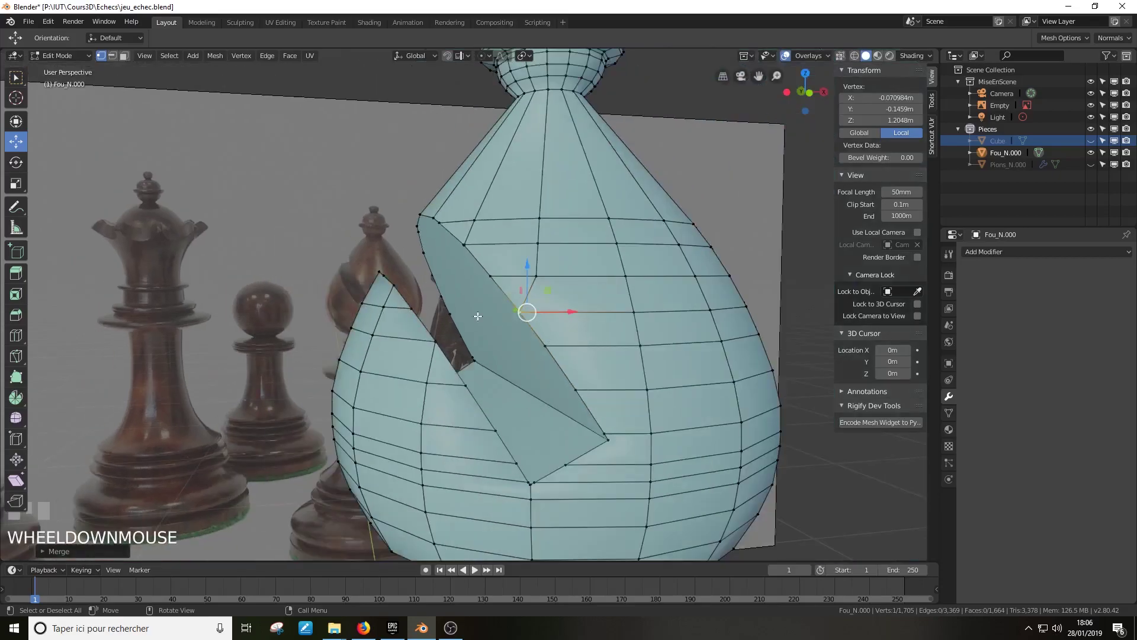
Step: Merge the three clustered vertices on the other side of the notch's upper edge using At Last and check the shading
middle_click_drag(516, 328, 611, 339)
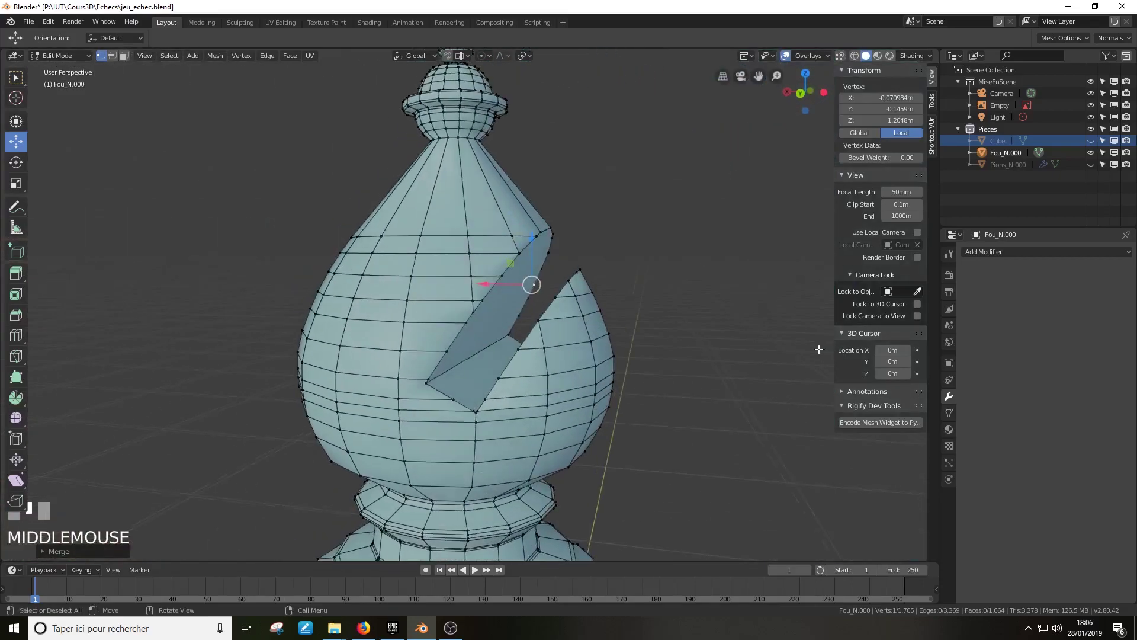
scroll(610, 339, "up", 3)
scroll(610, 339, "up", 1)
left_click(482, 324)
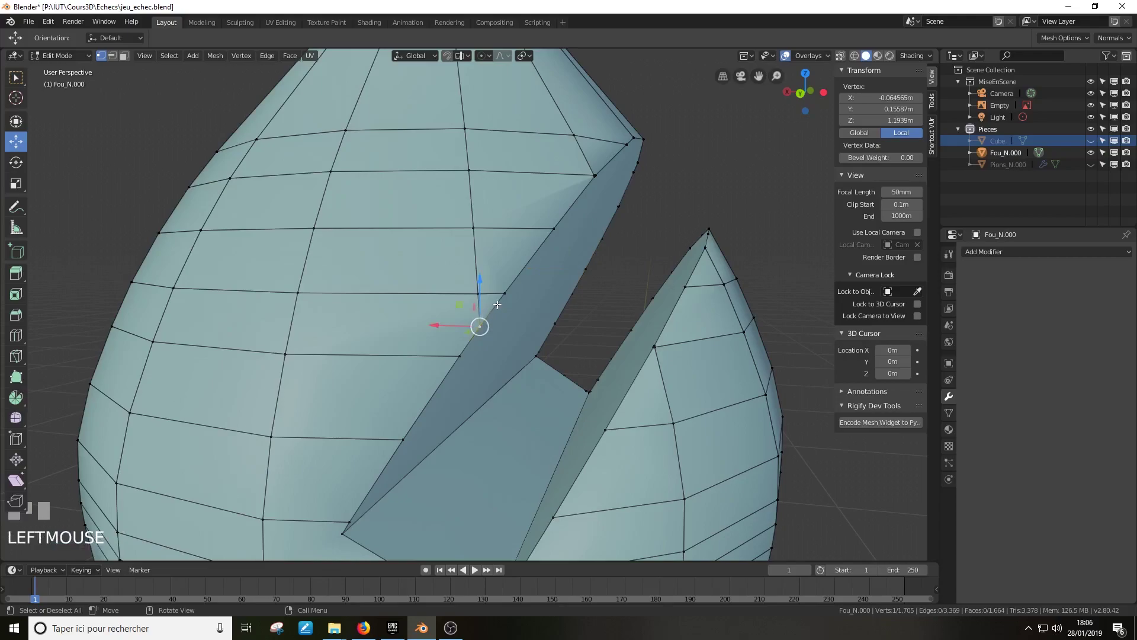
left_click(503, 297, "shift")
left_click(509, 294, "shift")
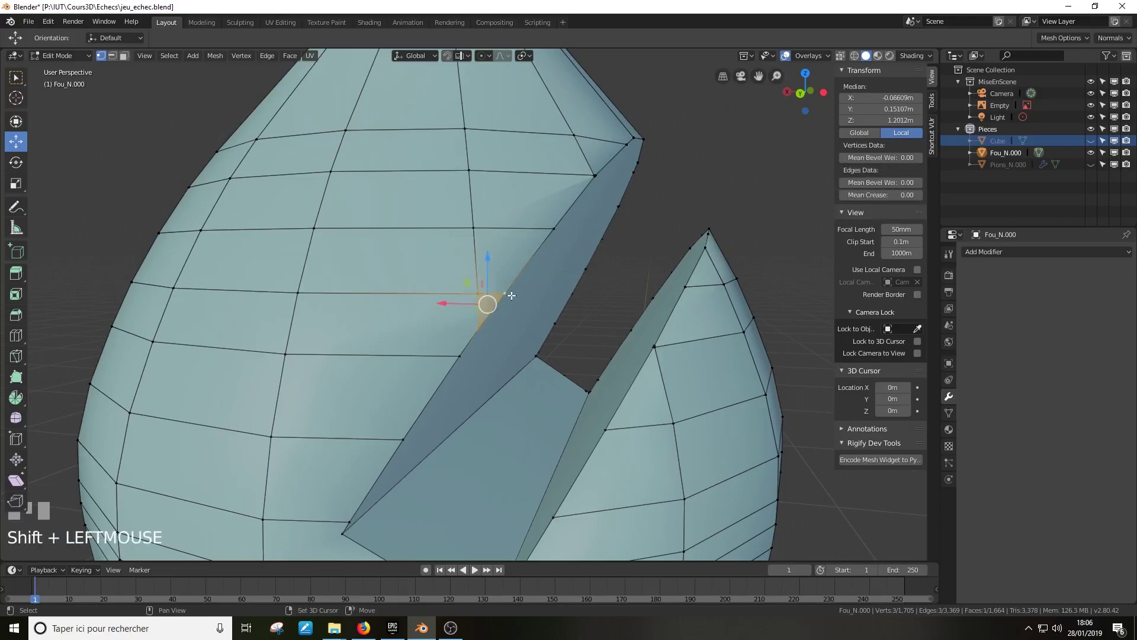
key("alt+m")
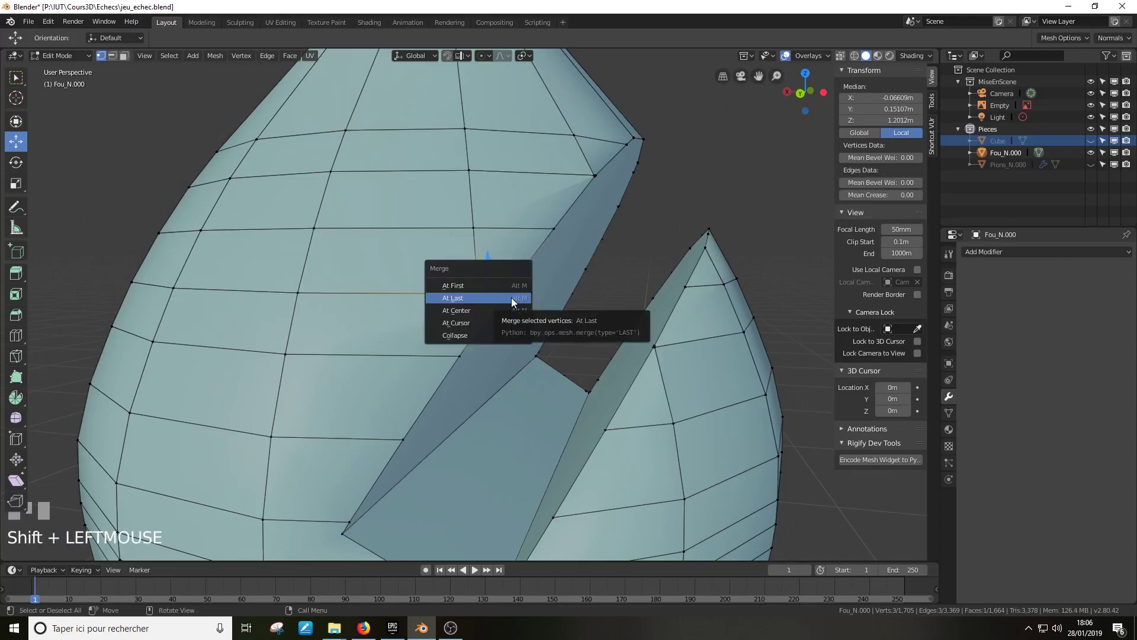
left_click(511, 297)
key("Tab")
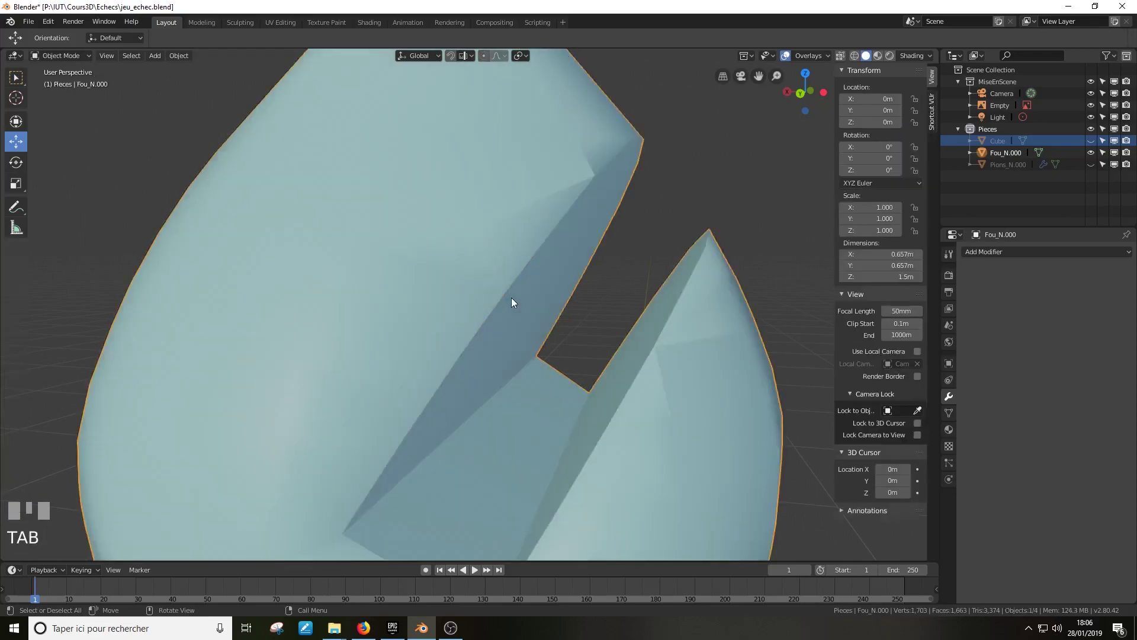
key("Tab")
Step: Try to select the tightly clustered vertices higher up on the notch's upper edge
middle_click_drag(571, 245, 534, 266)
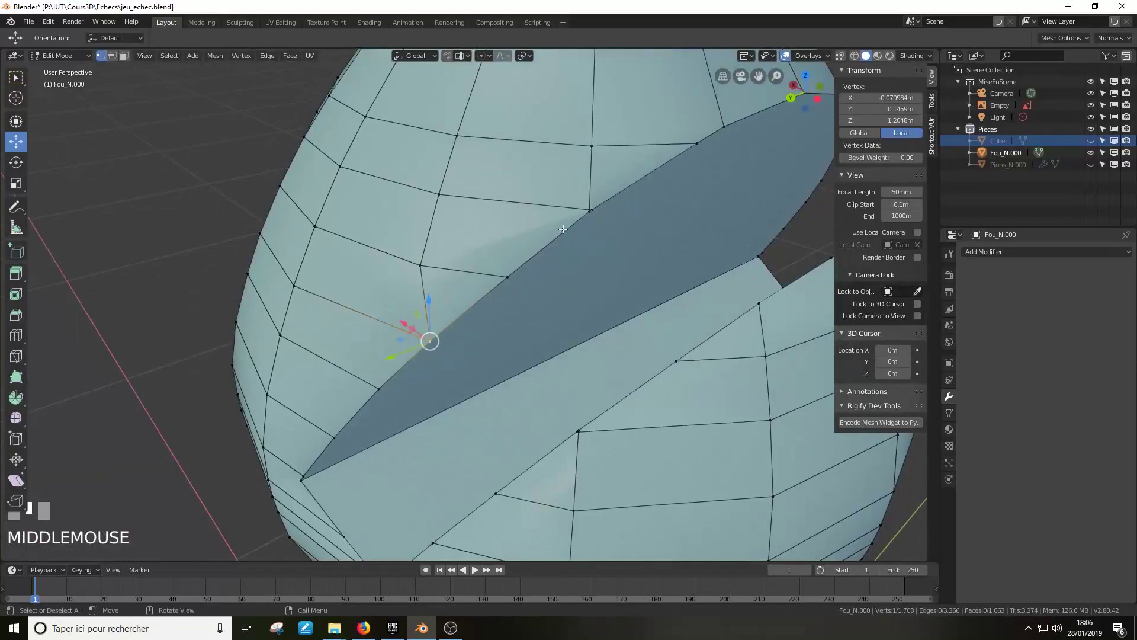
scroll(641, 206, "up", 2)
middle_click_drag(642, 206, 628, 218, "shift")
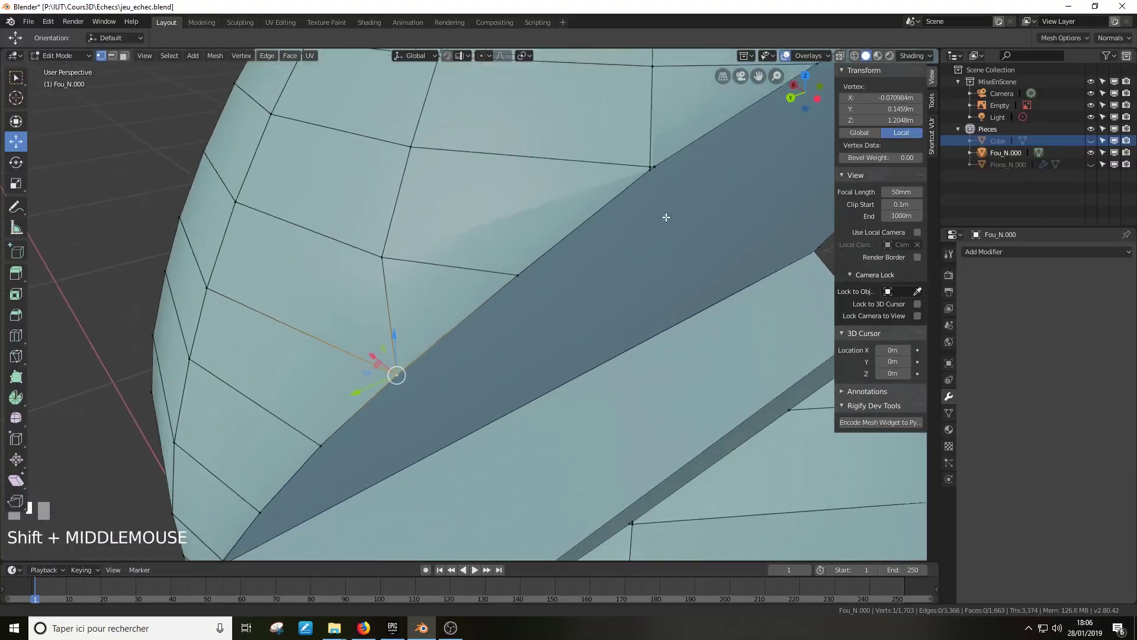
scroll(613, 247, "up", 2)
left_click(606, 213)
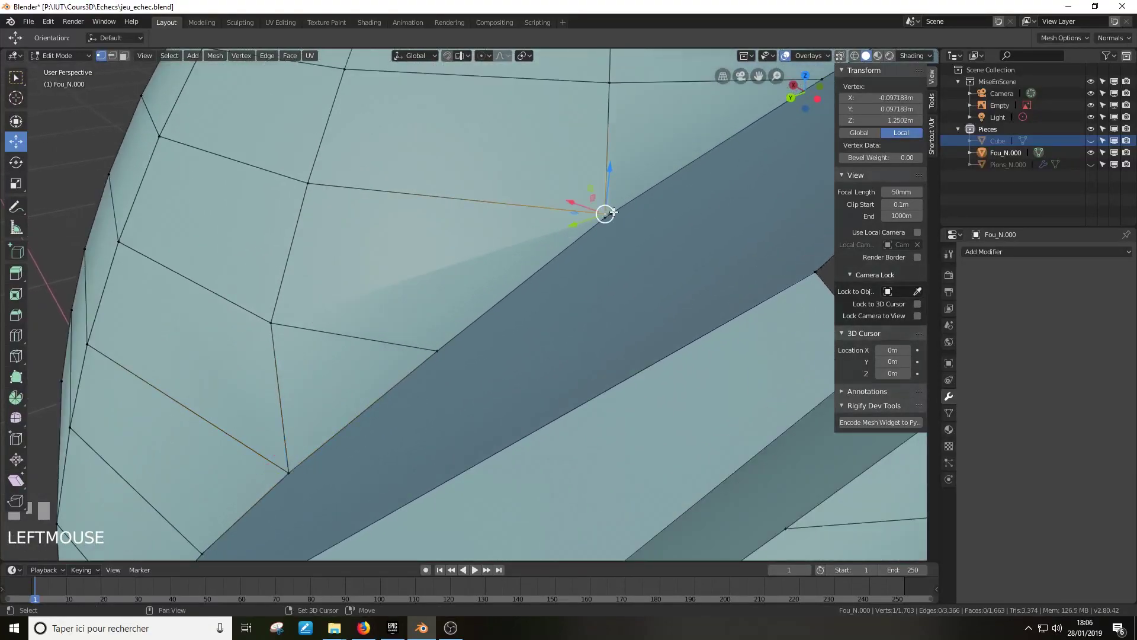
left_click(610, 214, "shift")
scroll(641, 234, "up", 3)
scroll(642, 234, "down", 3)
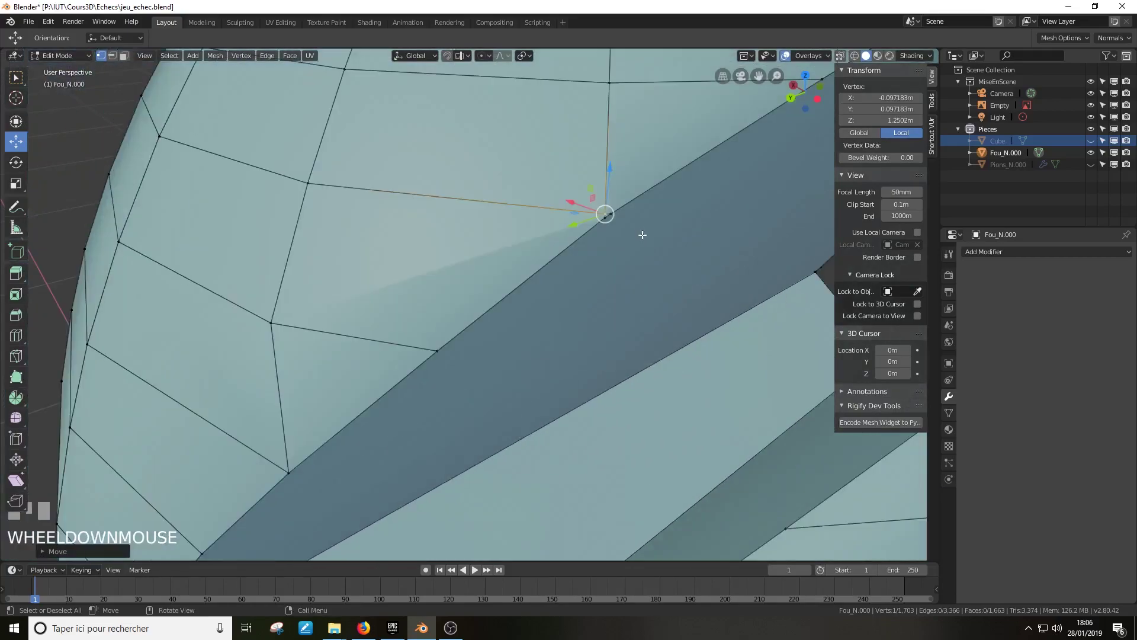
left_click(607, 217)
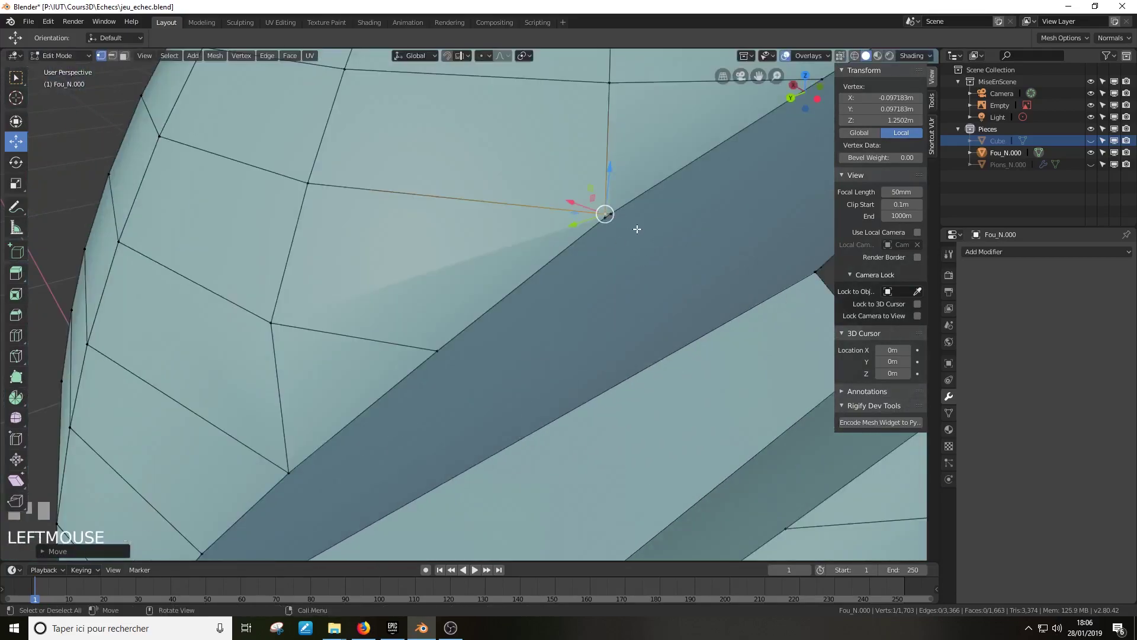
Step: Deselect everything and set the view's Clip Start to 0.001 m for close-up mesh work
key("alt+a")
scroll(637, 229, "up", 3)
scroll(637, 229, "down", 3)
middle_click_drag(632, 228, 681, 228, "ctrl")
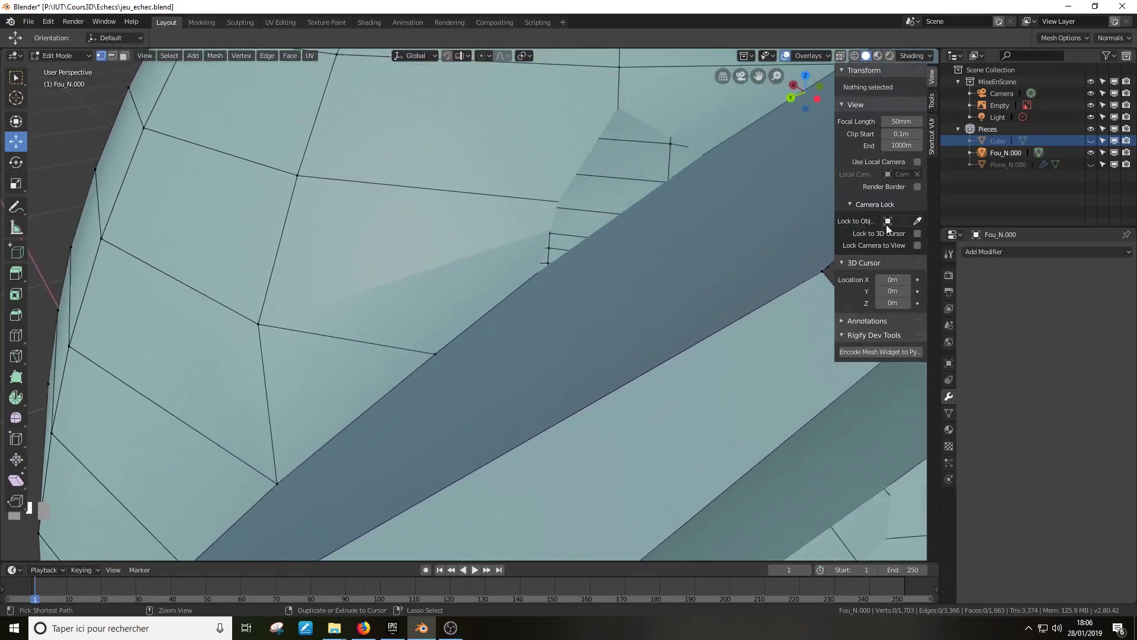
middle_click_drag(681, 166, 645, 186, "ctrl")
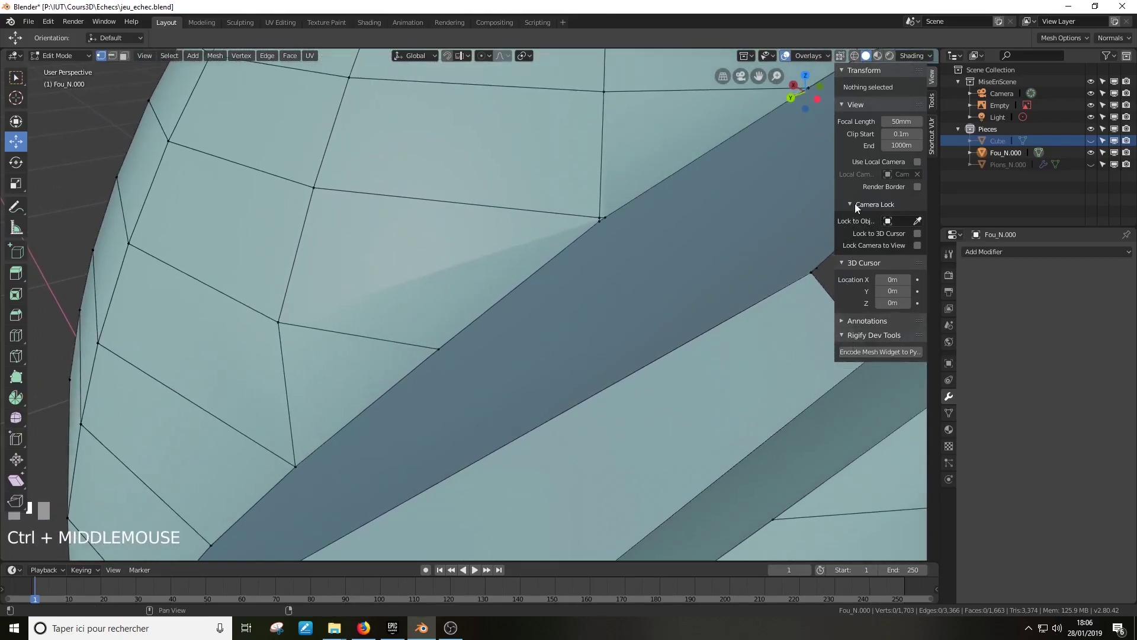
left_click(918, 134)
left_click(886, 134)
left_click(886, 134)
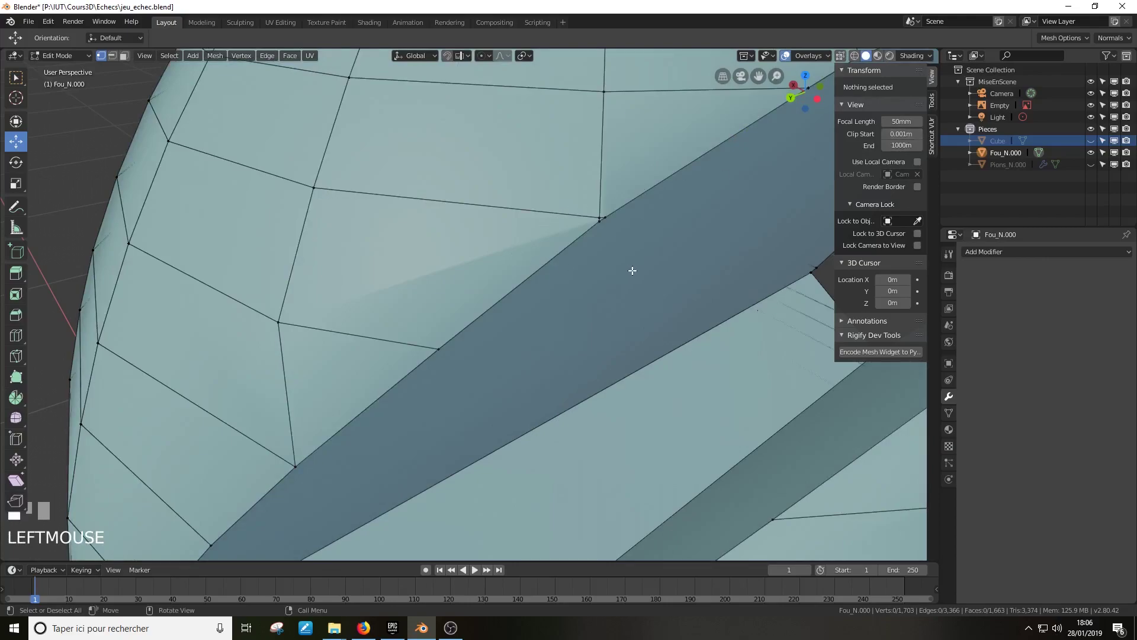
Step: Merge the three tightly clustered vertices higher up on the notch's upper edge using At Last
scroll(660, 263, "down", 2)
scroll(659, 261, "up", 4)
middle_click_drag(660, 261, 609, 292, "shift")
scroll(613, 290, "up", 2)
left_click(711, 184)
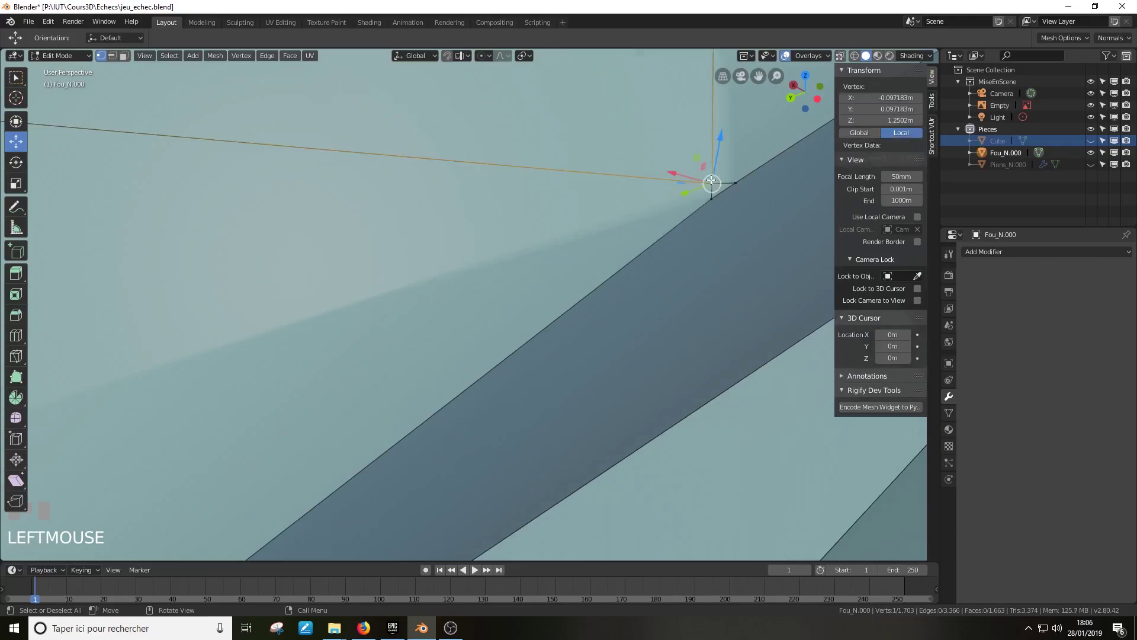
left_click(736, 183, "shift")
left_click(710, 197)
left_click_drag(709, 194, 713, 193)
scroll(734, 195, "up", 2)
scroll(735, 199, "down", 2)
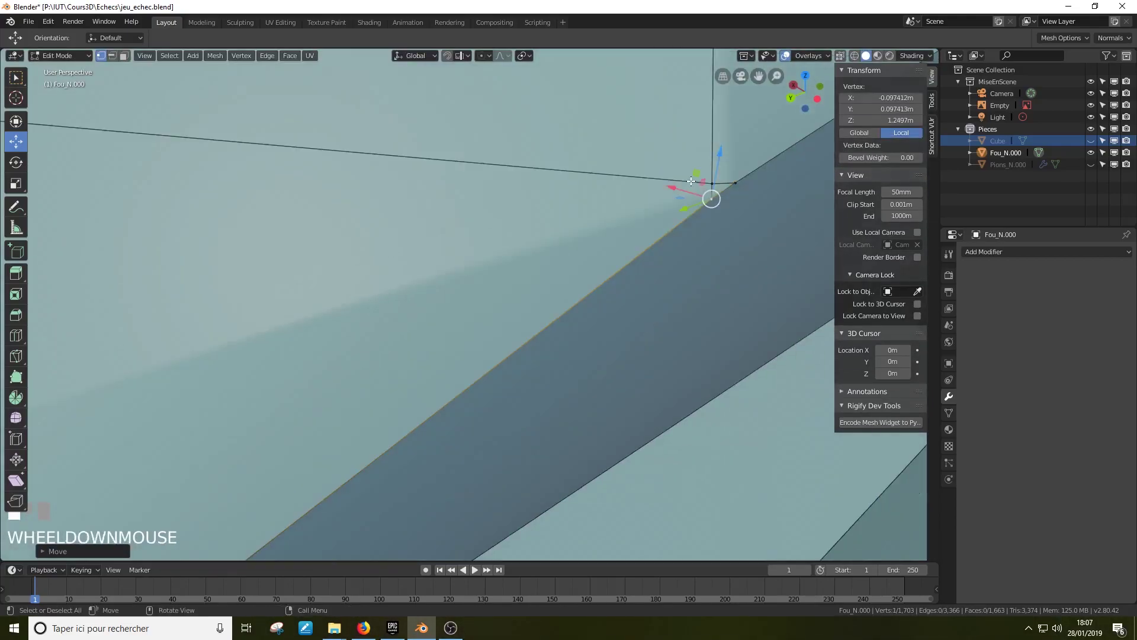
left_click(711, 184, "shift")
key("b")
left_click(737, 183, "shift")
key("alt")
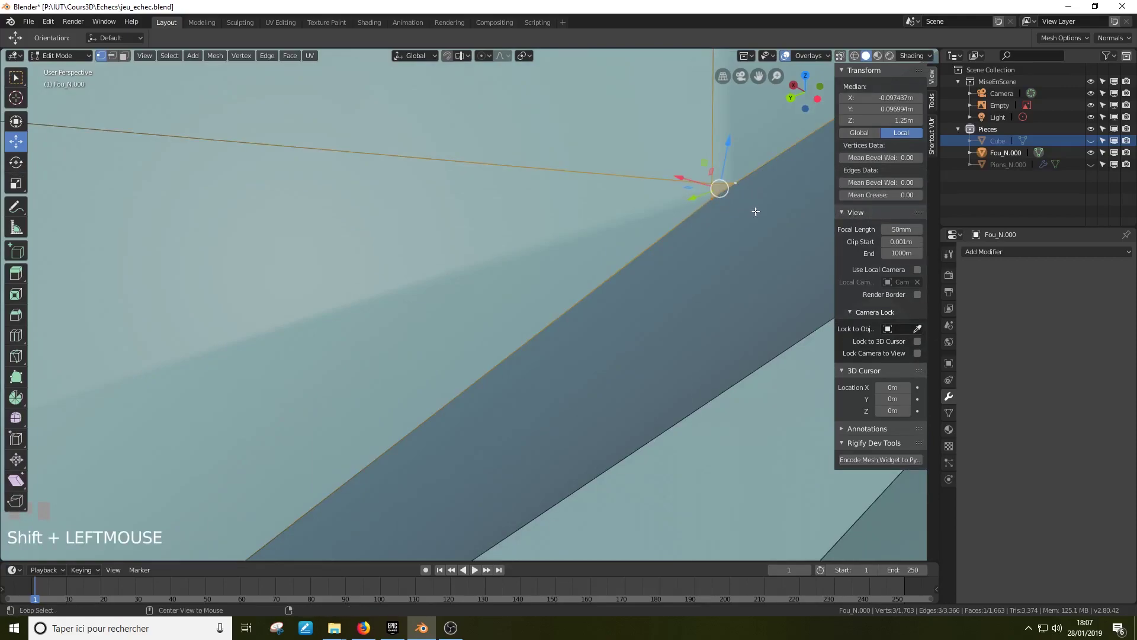
key("alt+m")
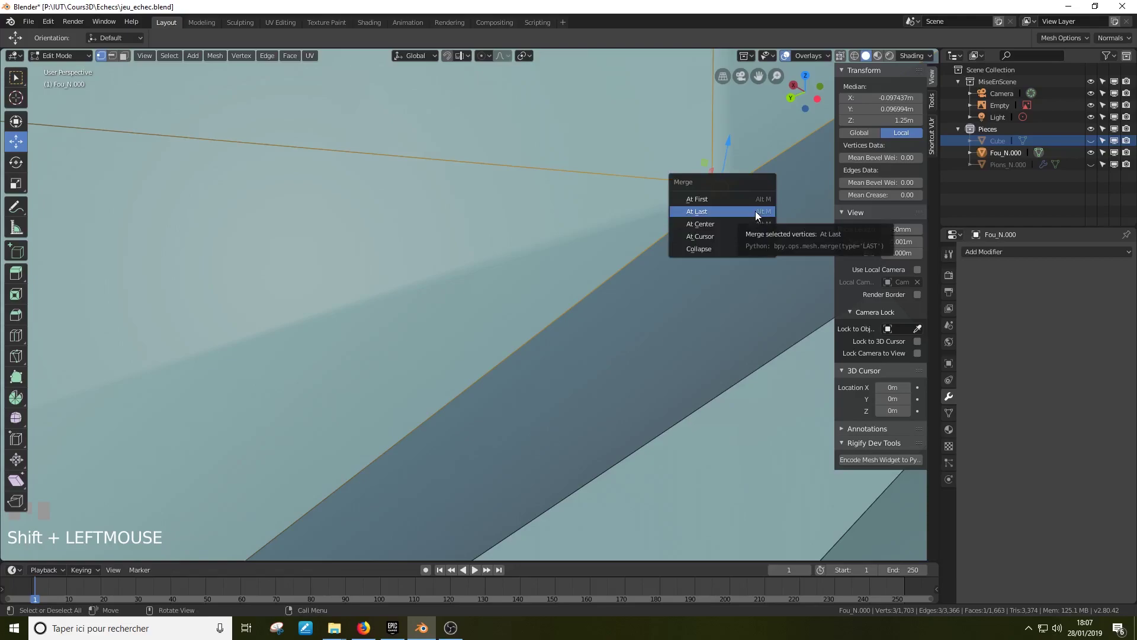
left_click(755, 211)
Step: Merge the matching three-vertex cluster on the opposite side of the notch's upper edge into the surface vertex using At Last and check the shading
scroll(754, 214, "down", 2)
middle_click_drag(754, 216, 592, 326)
scroll(631, 237, "down", 2)
scroll(616, 269, "up", 2)
scroll(592, 325, "up", 2)
scroll(639, 327, "up", 2)
middle_click_drag(660, 333, 581, 332, "shift")
scroll(467, 342, "down", 2)
scroll(515, 348, "down", 2)
scroll(460, 350, "up", 2)
left_click(585, 331)
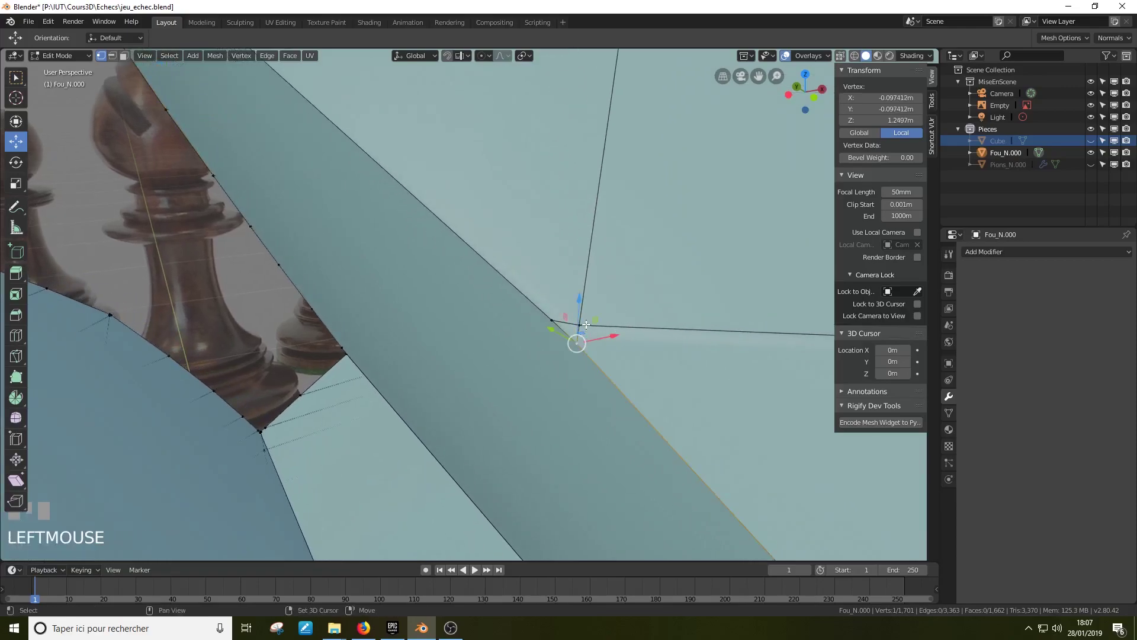
left_click(552, 325, "shift")
scroll(553, 321, "up", 3)
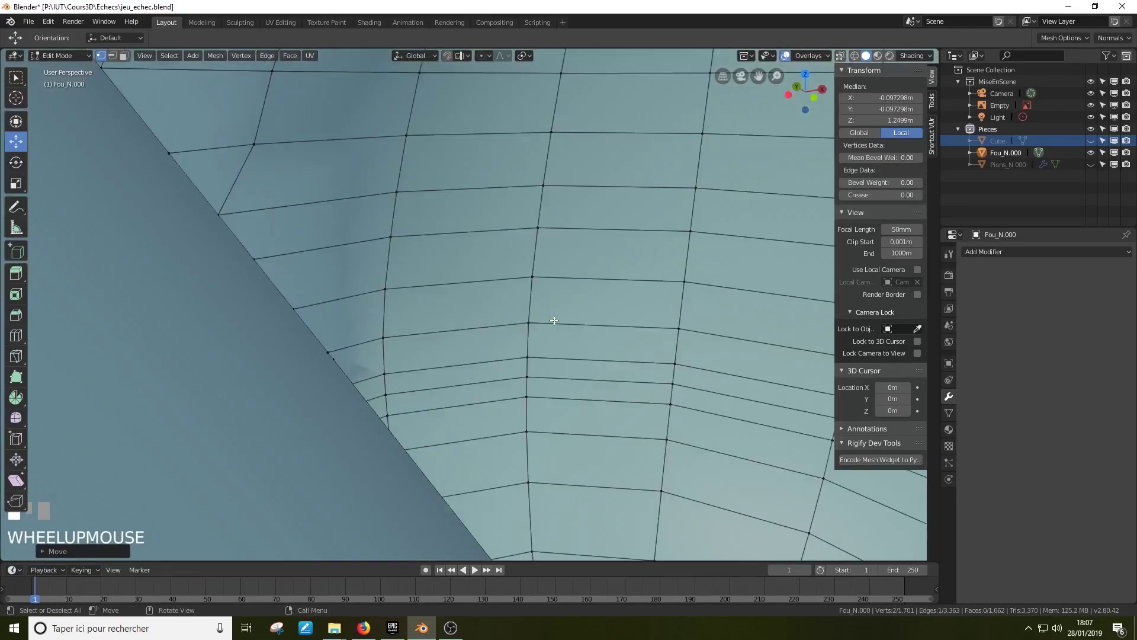
scroll(554, 321, "down", 3)
middle_click_drag(556, 324, 597, 335)
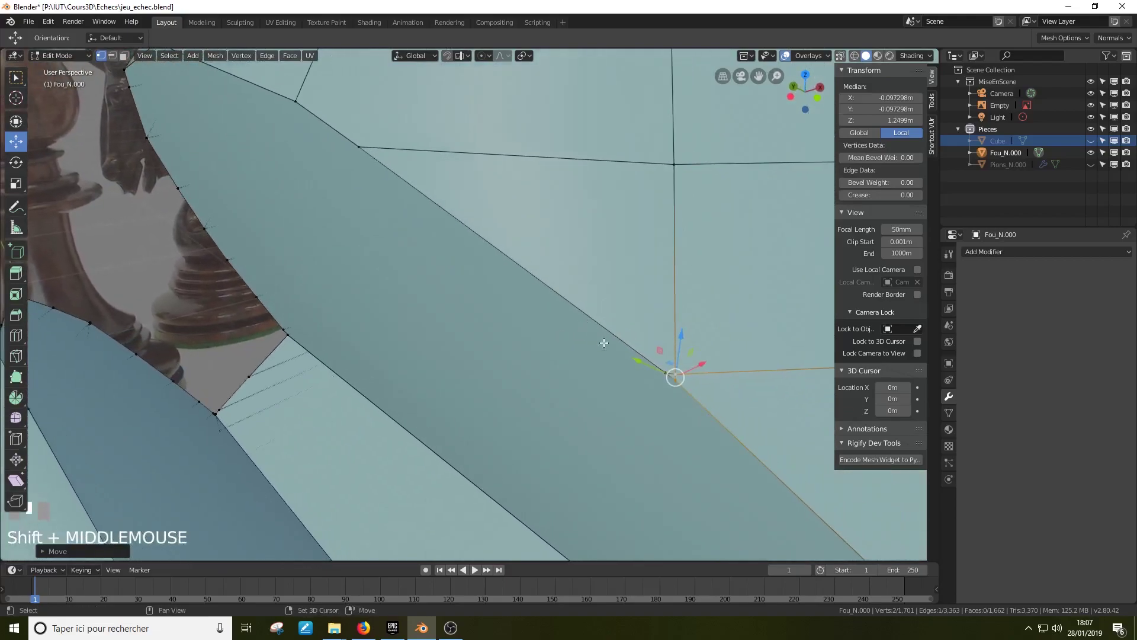
left_click(656, 375, "shift")
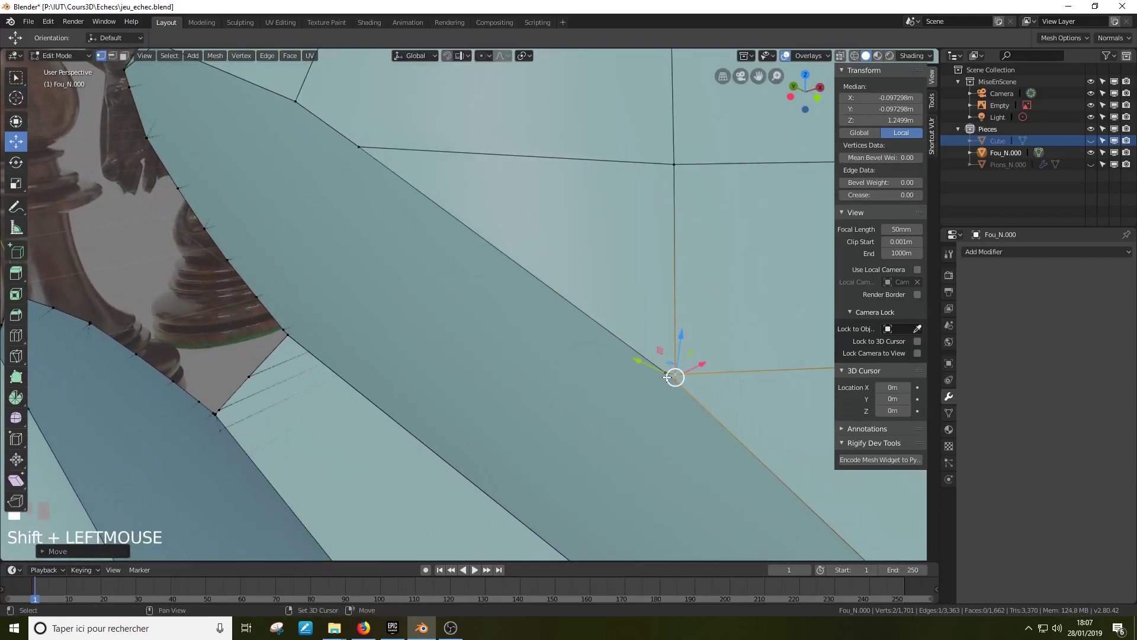
left_click_drag(660, 355, 684, 376, "shift")
scroll(708, 383, "down", 1)
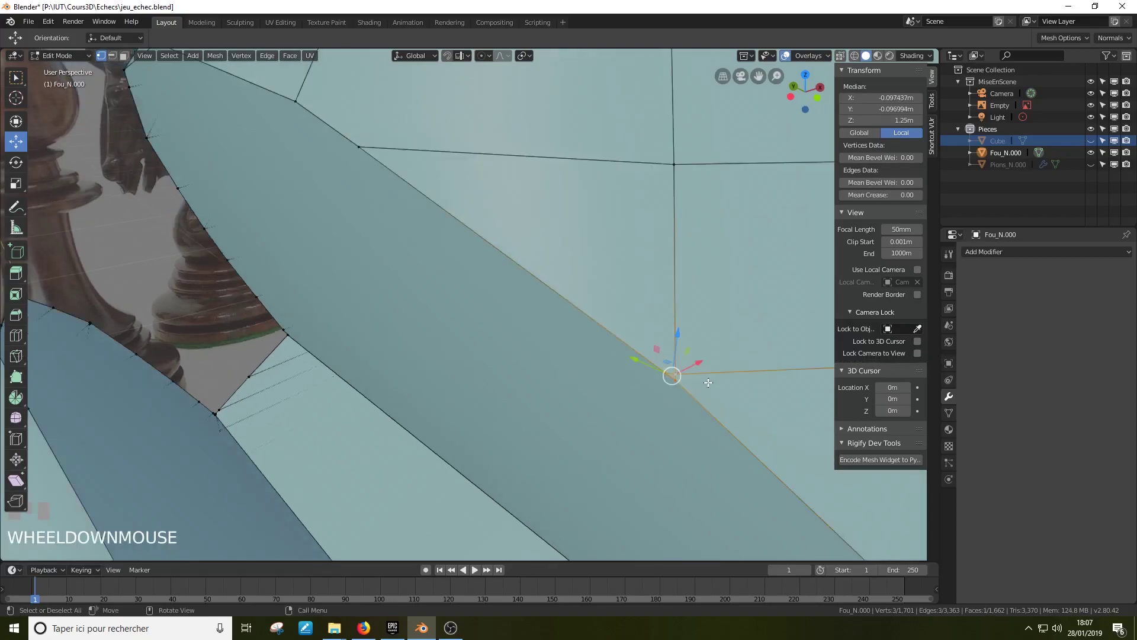
key("alt+m")
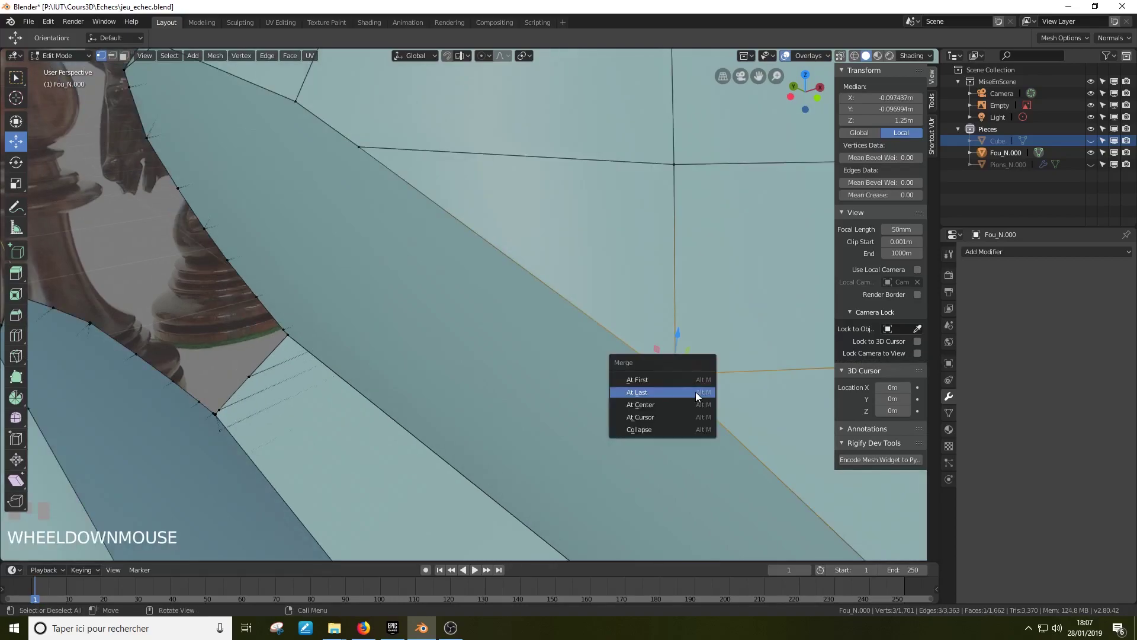
left_click(696, 391)
key("Tab")
scroll(681, 403, "down", 4)
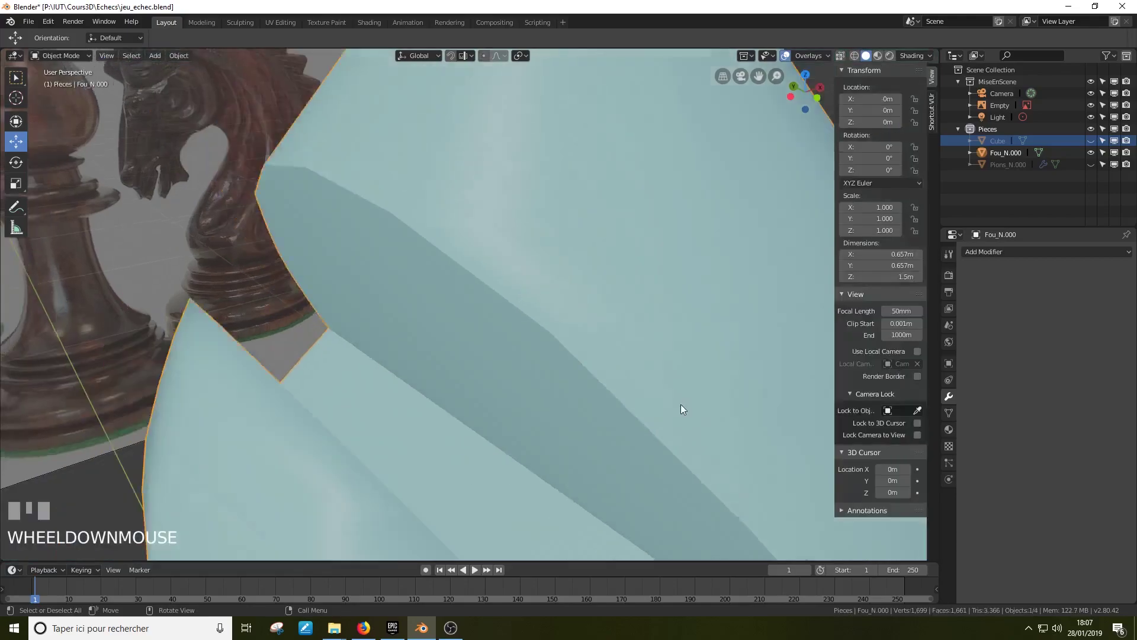
middle_click_drag(612, 396, 579, 444)
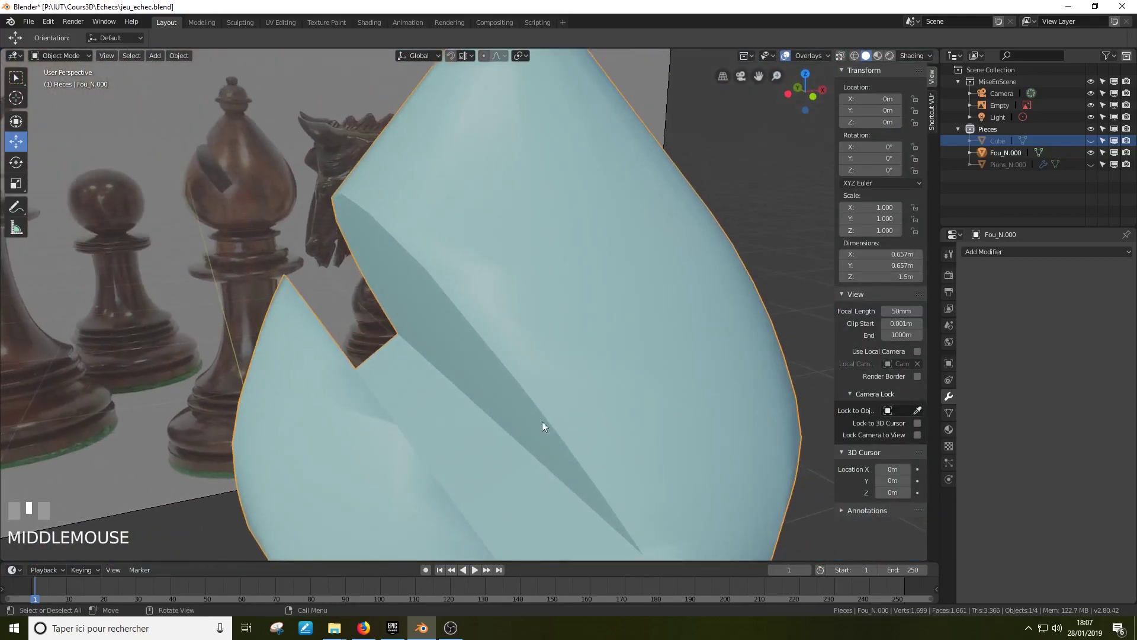
scroll(356, 325, "down", 3)
middle_click_drag(357, 325, 446, 433)
Step: In Edit Mode, merge the surface-loop vertex into the adjacent corner vertex at the lower end of the notch's upper edge using At Last
key("Tab")
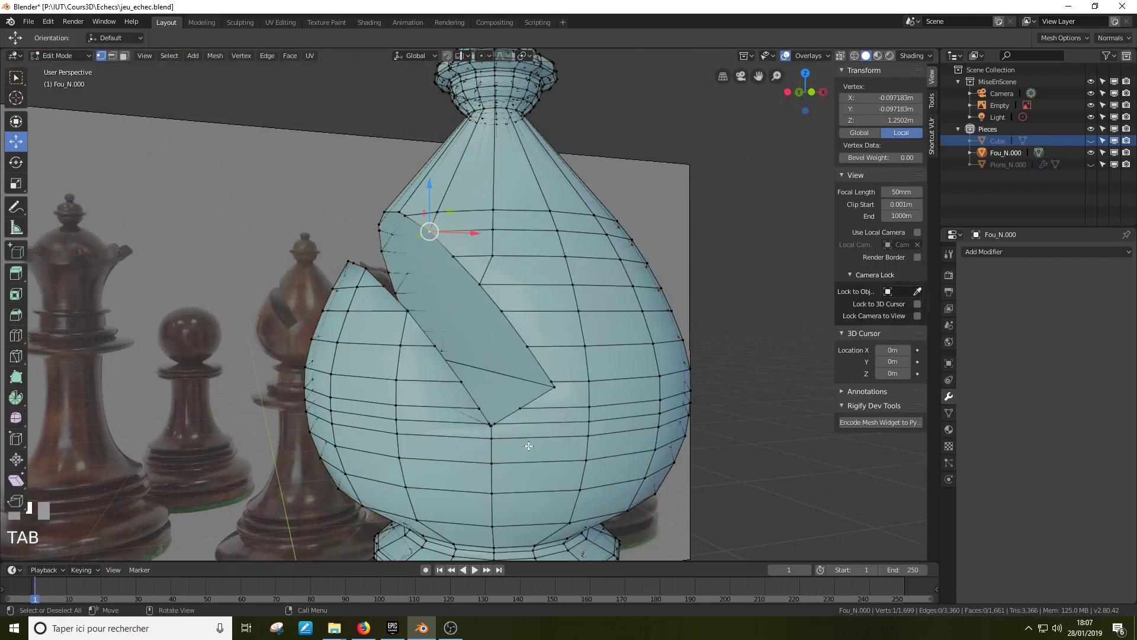
scroll(543, 450, "up", 3)
middle_click_drag(542, 450, 489, 376, "shift")
scroll(509, 380, "up", 2)
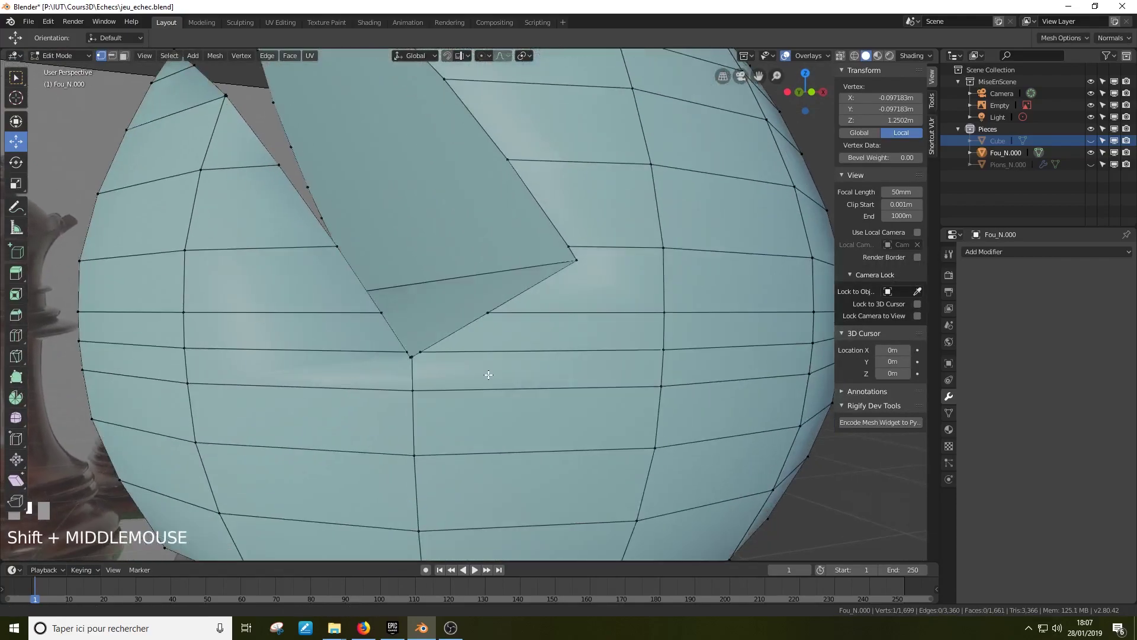
scroll(488, 375, "up", 3)
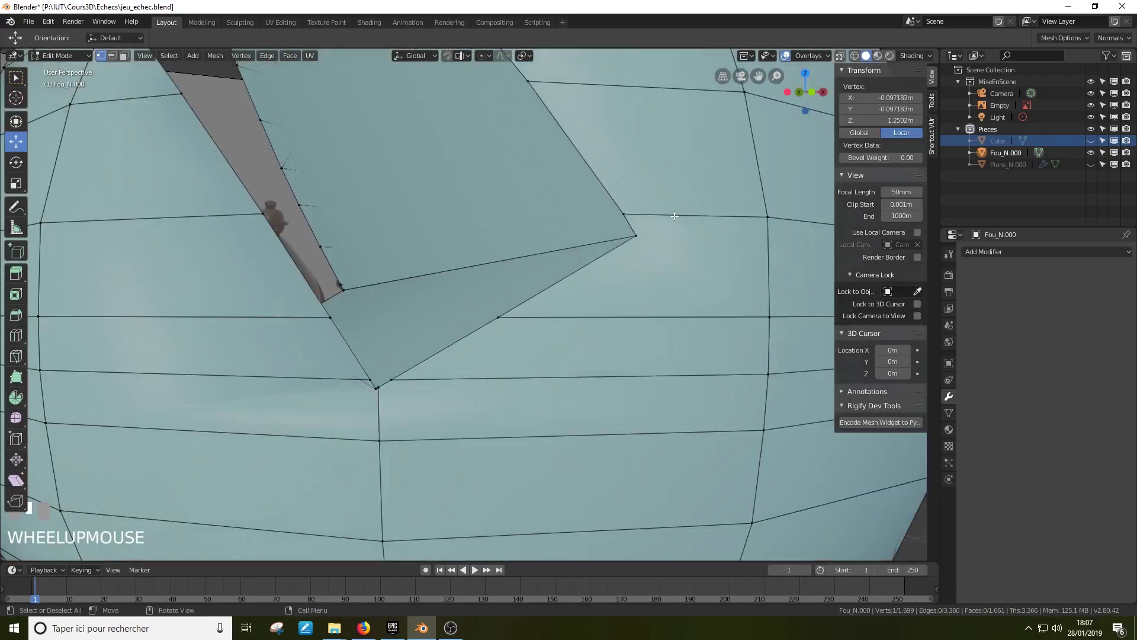
left_click(629, 214)
left_click(636, 235, "shift")
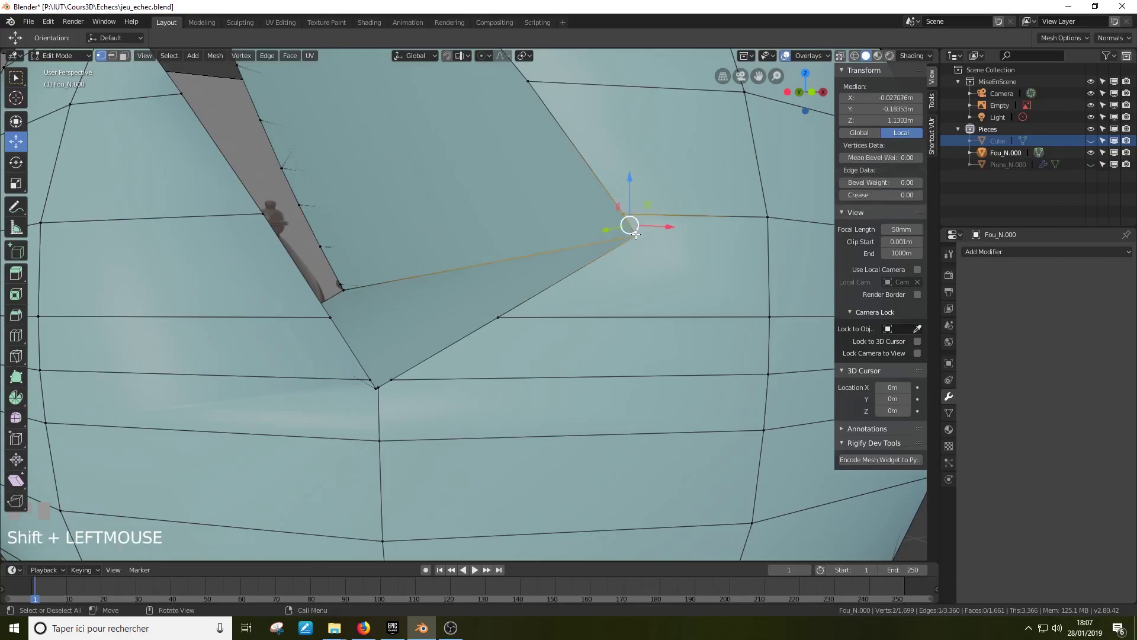
key("alt+m")
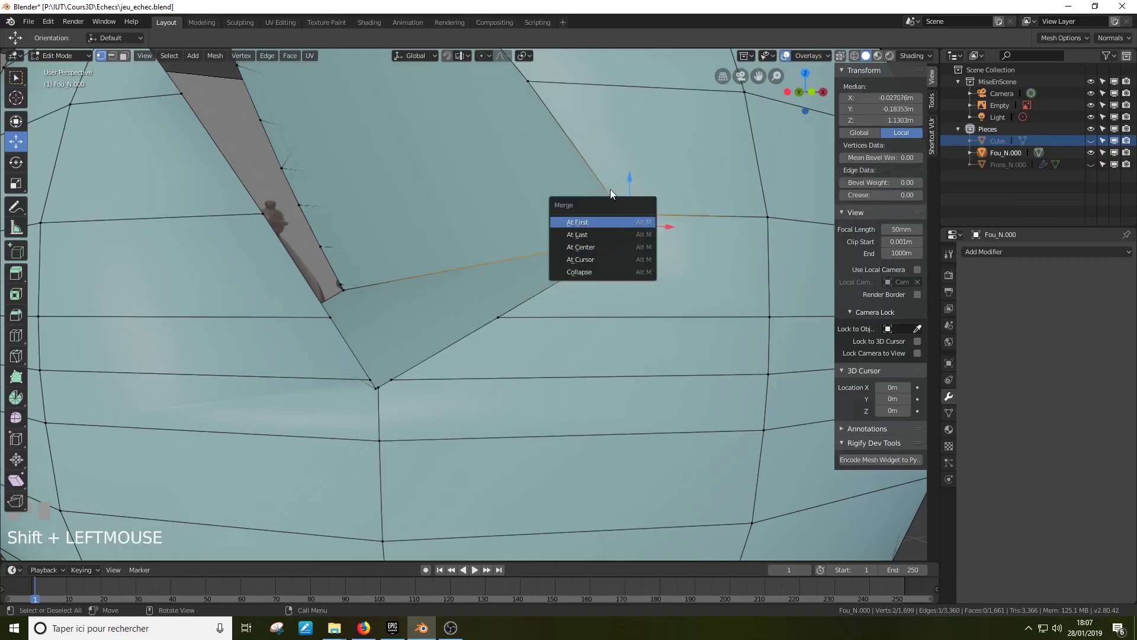
left_click(602, 234)
Step: On the opposite side of the head, merge the notch's corner vertex into the neighbouring surface-loop vertex using At Last
middle_click_drag(551, 256, 437, 281)
left_click(391, 321)
left_click(385, 330, "shift")
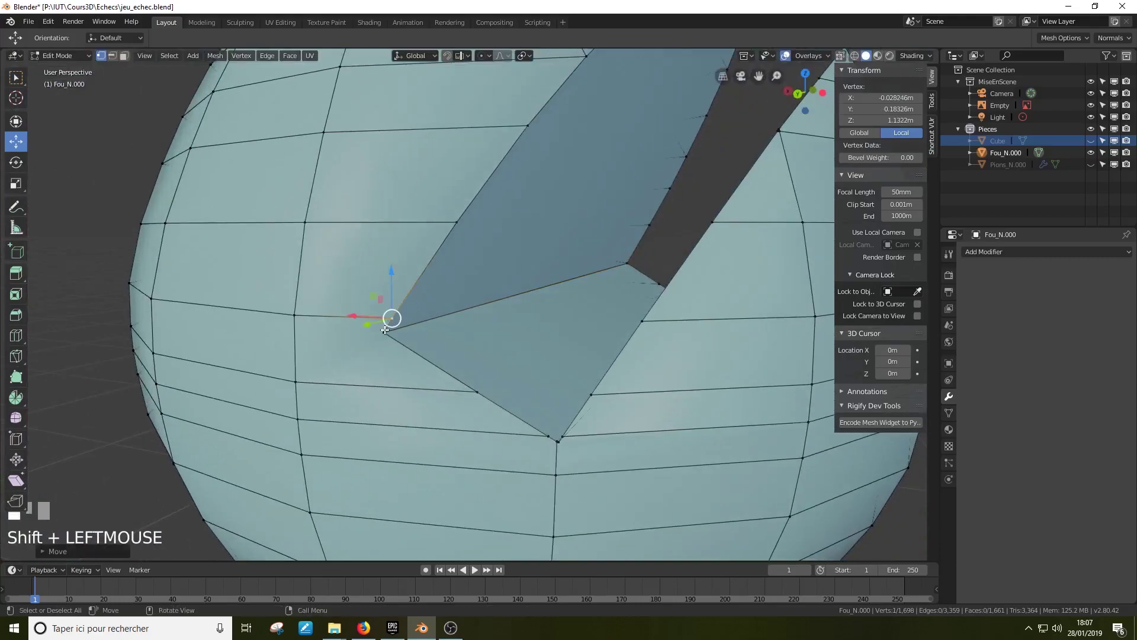
left_click(382, 334)
scroll(388, 330, "up", 2)
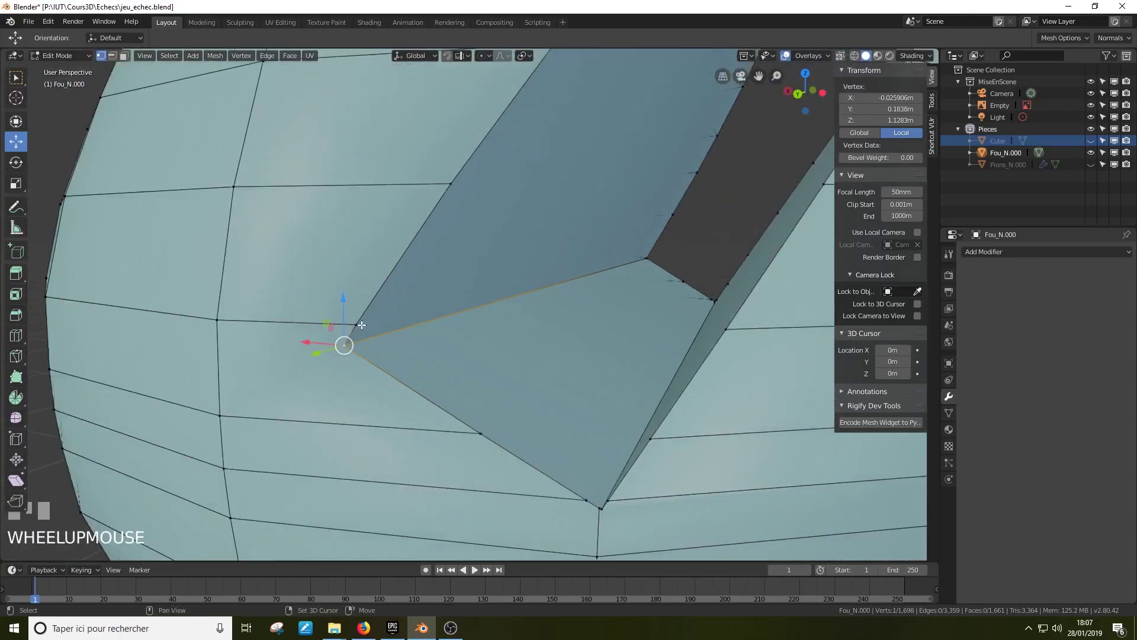
left_click(362, 325, "shift")
key("alt+m")
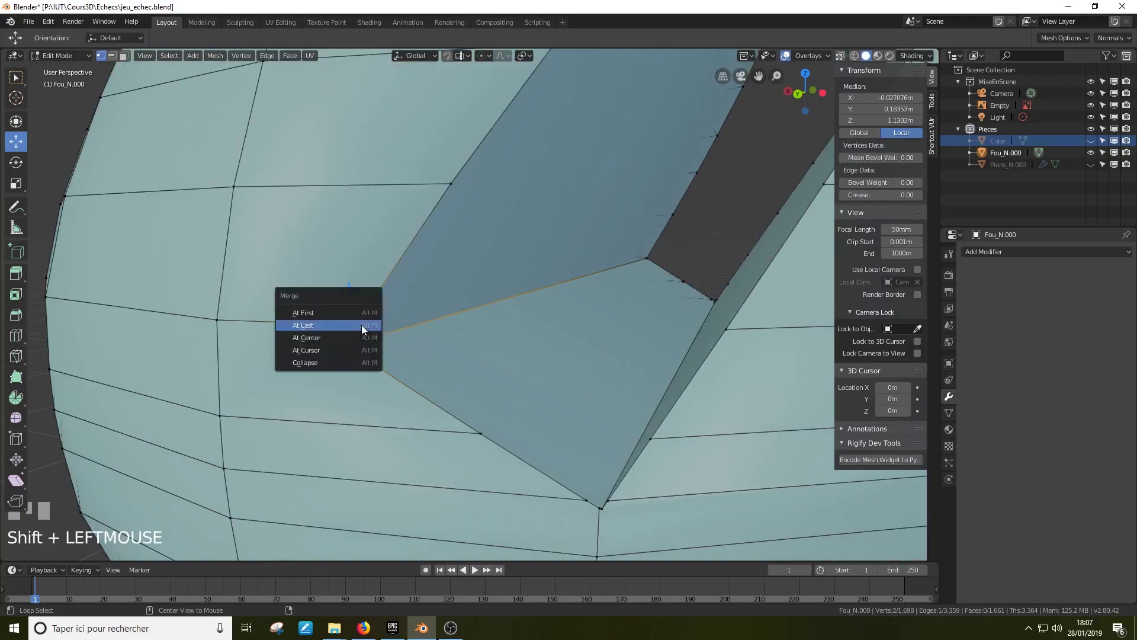
left_click(361, 325)
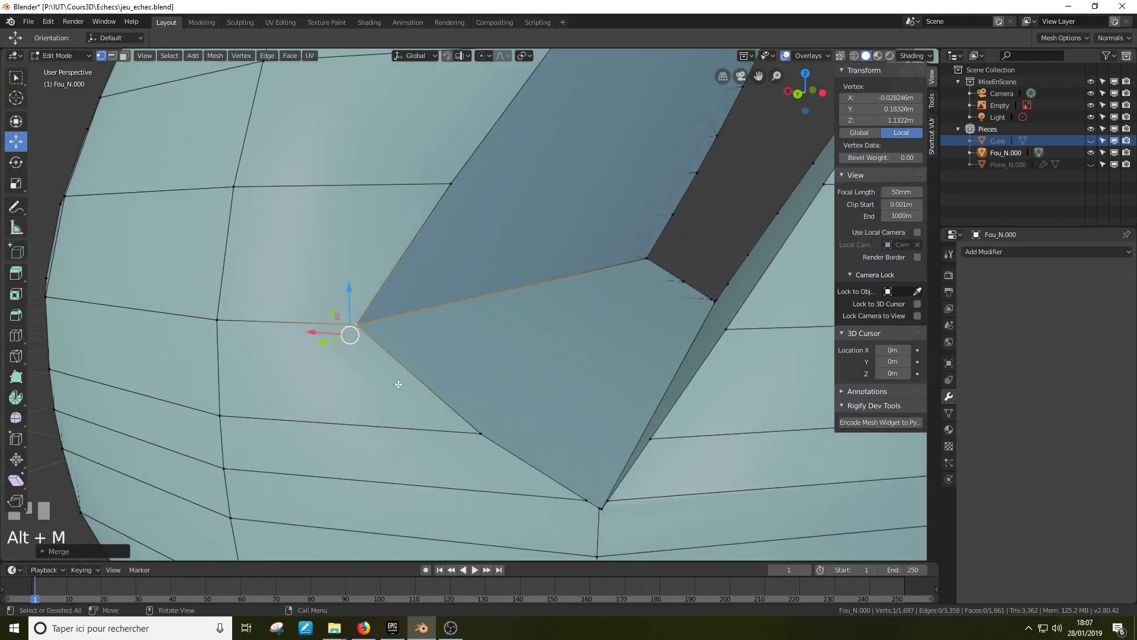
Step: Merge the four clustered vertices at this side's lowest notch corner into the vertex topping the vertical edge using At Last
scroll(408, 394, "down", 2)
middle_click_drag(432, 401, 497, 384, "shift")
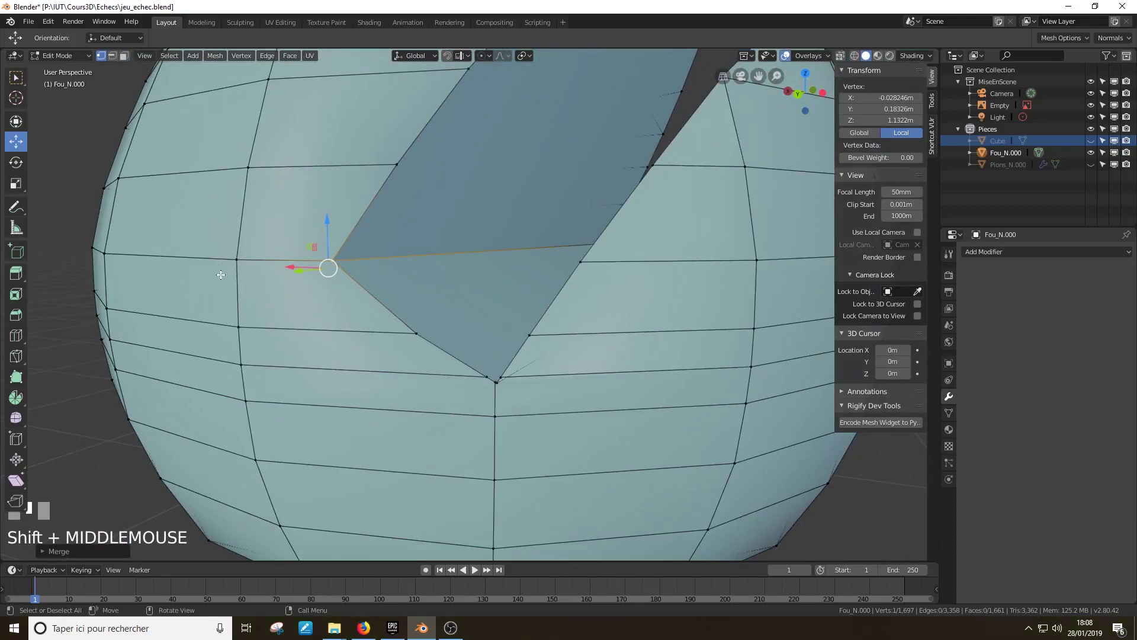
scroll(496, 353, "up", 2)
middle_click_drag(551, 441, 468, 359, "shift")
scroll(468, 359, "up", 2)
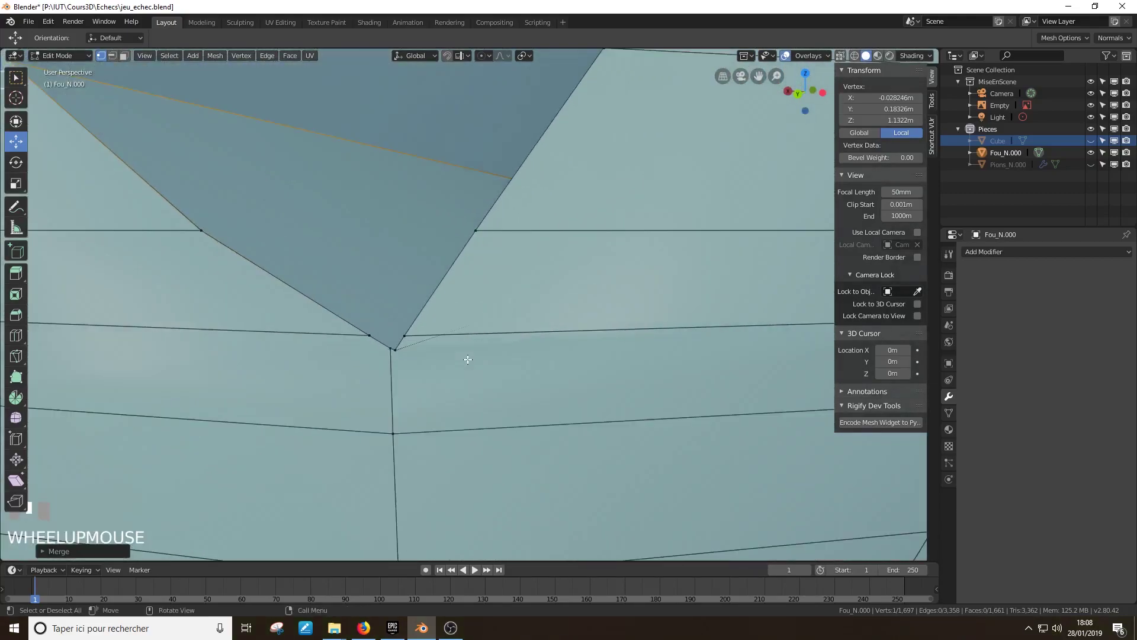
left_click(360, 336)
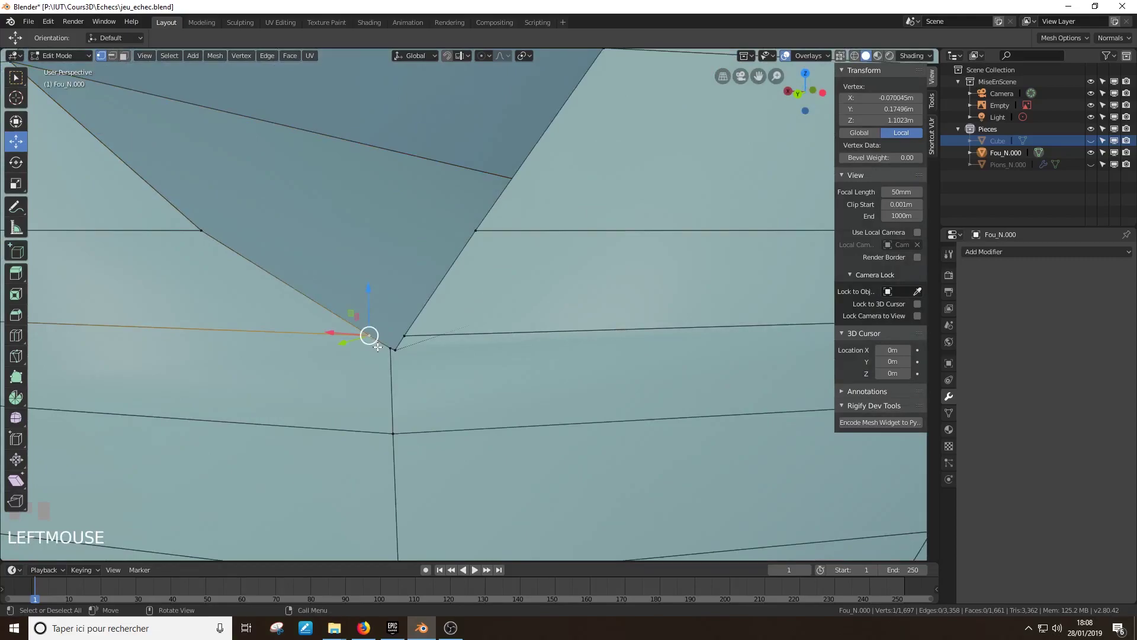
left_click(407, 337, "shift")
left_click(398, 350, "shift")
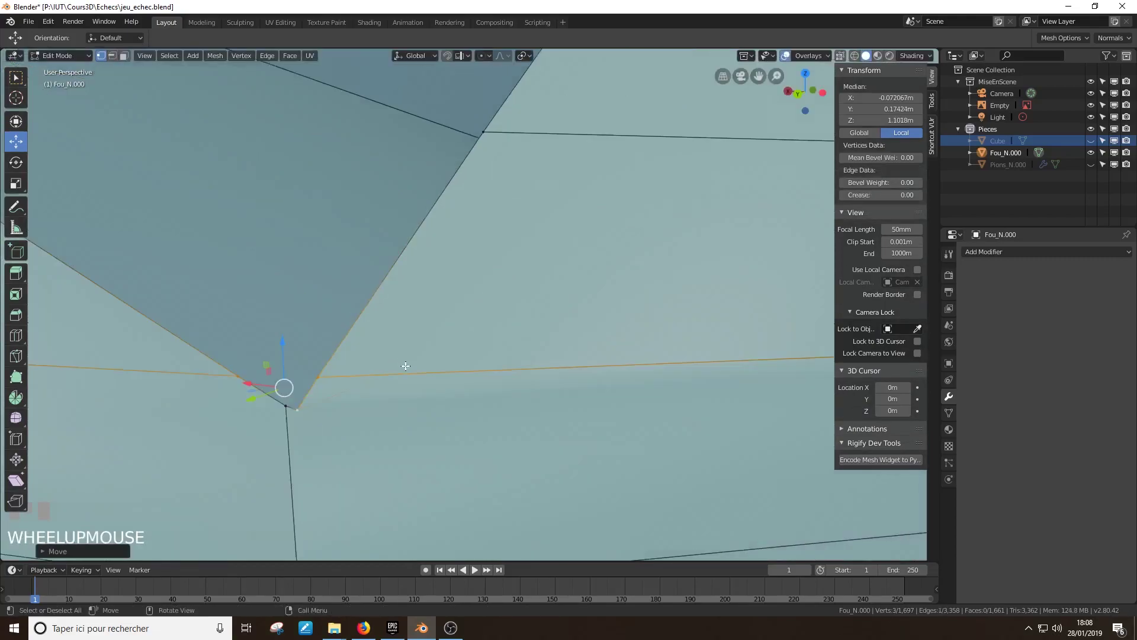
left_click(287, 408, "shift")
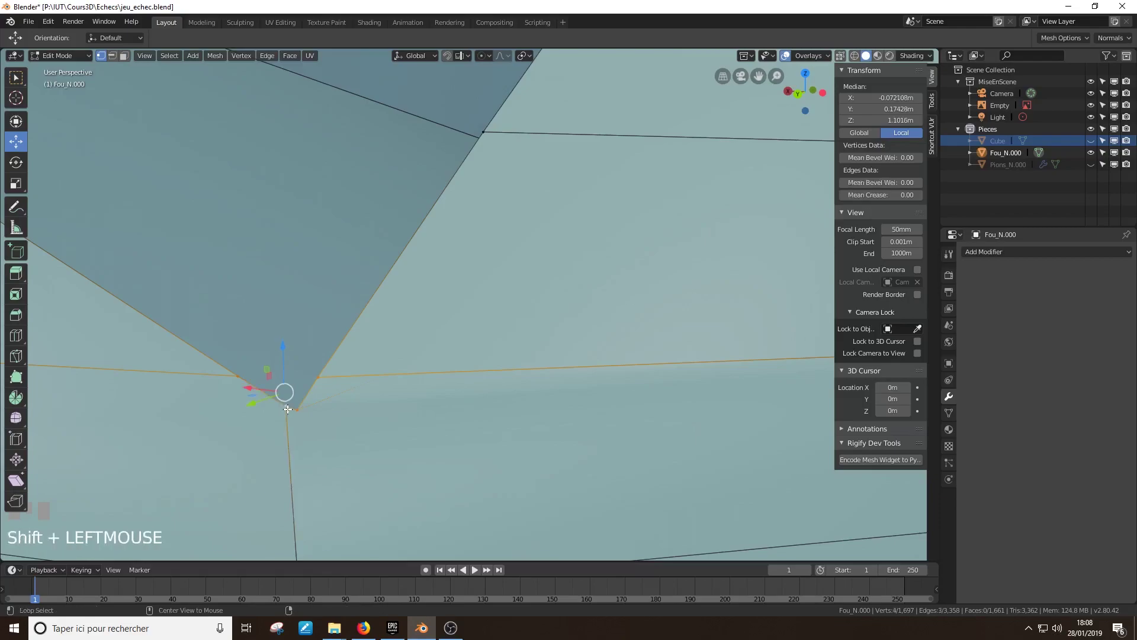
key("alt+m")
left_click(287, 408)
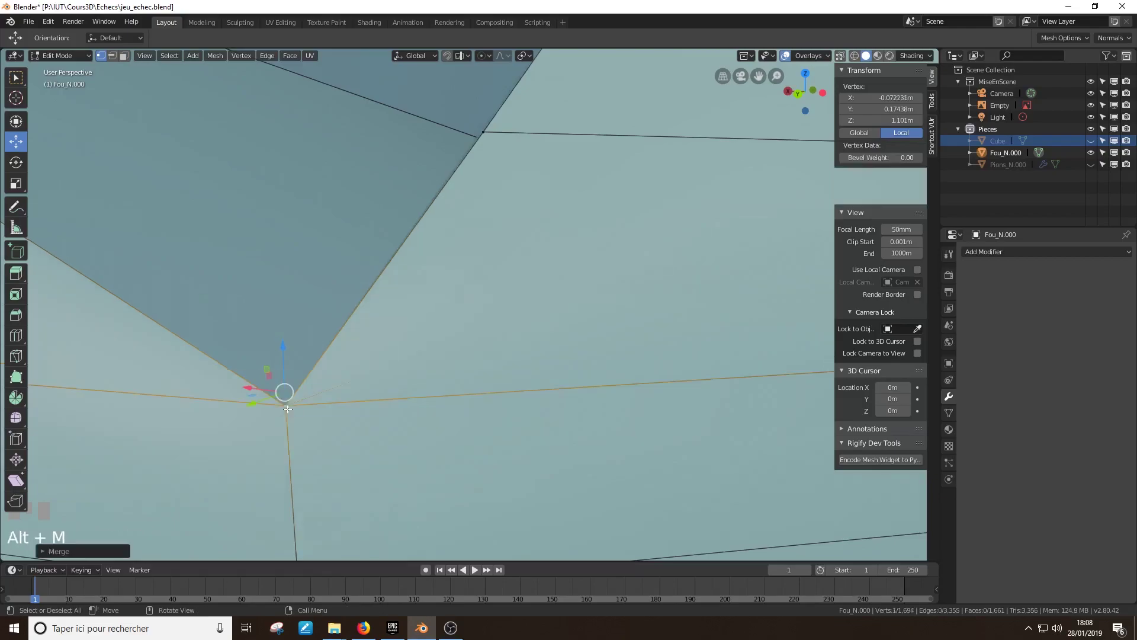
Step: Merge the four clustered vertices at the lowest notch corner on the other side using At Last and check the shading in Object Mode
scroll(287, 409, "down", 3)
mouse_move(435, 370)
middle_mouse_down()
mouse_move(419, 370)
mouse_move(580, 329)
mouse_move(610, 335)
mouse_move(431, 330)
mouse_move(531, 340)
mouse_move(429, 379)
middle_mouse_up()
left_click(416, 379)
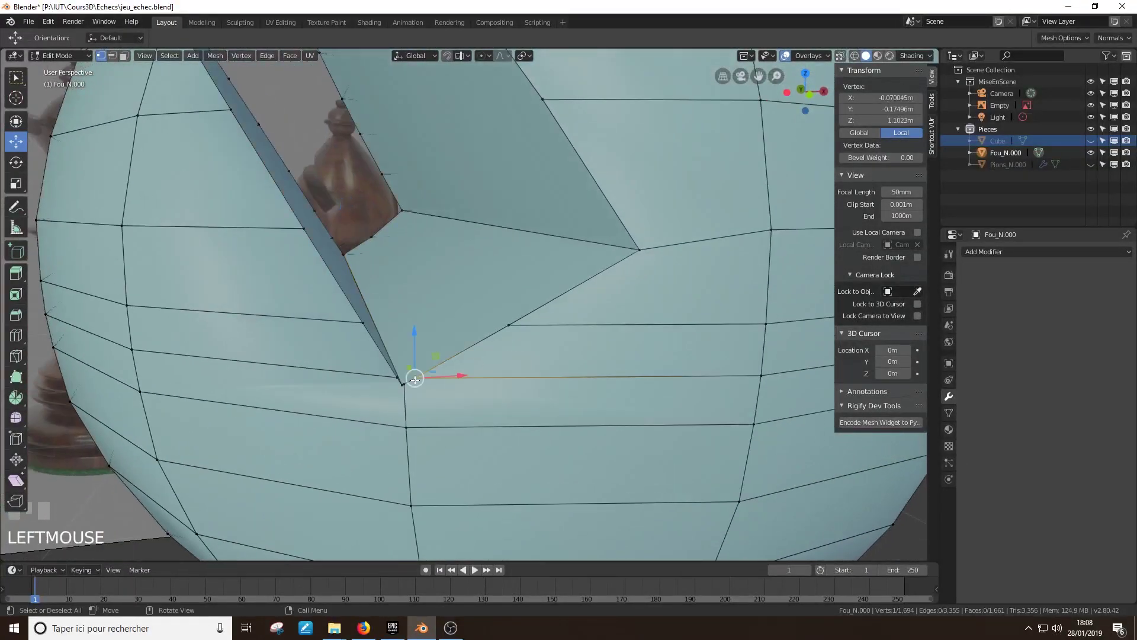
scroll(416, 380, "up", 2)
left_click(351, 441, "shift")
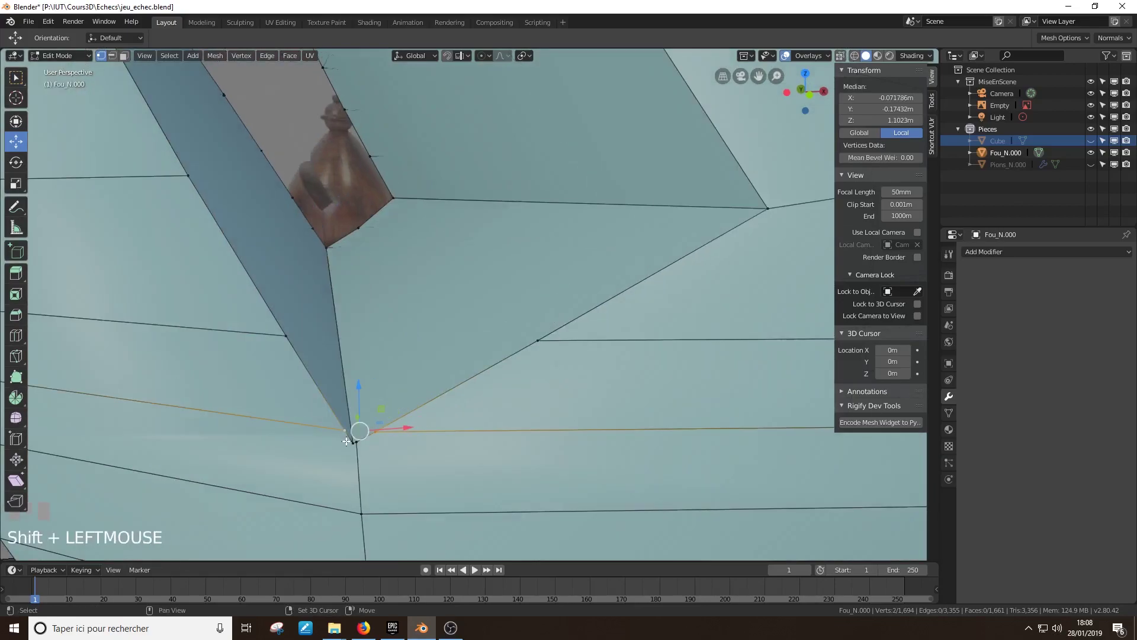
scroll(357, 449, "up", 3)
middle_click_drag(357, 448, 393, 418, "shift")
left_click(278, 441, "shift")
left_click(268, 441, "shift")
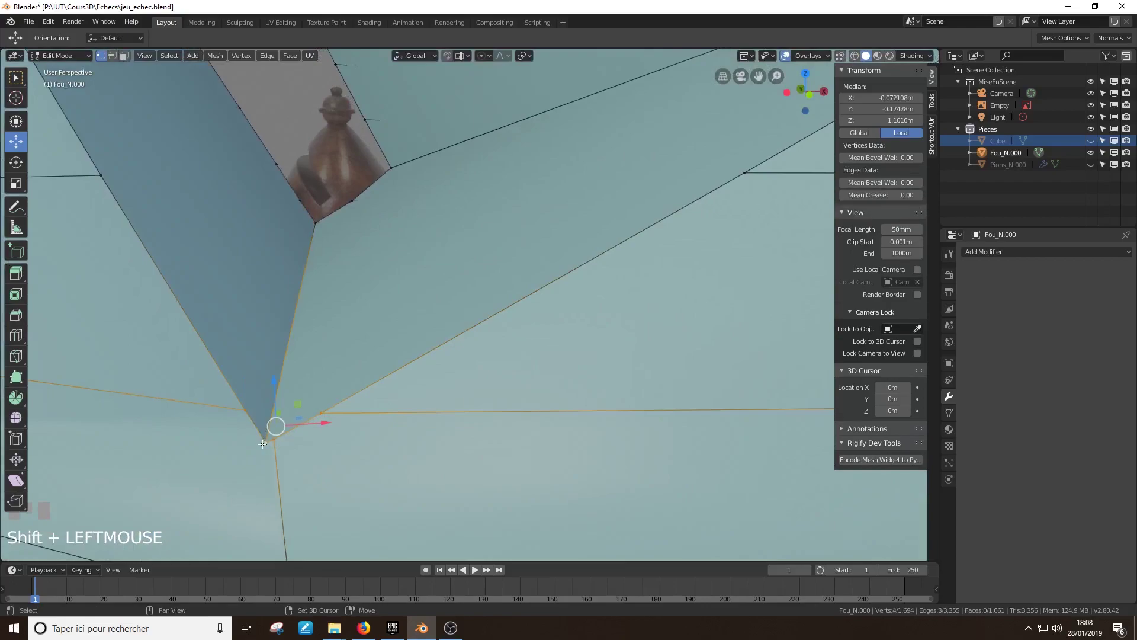
key("alt+m")
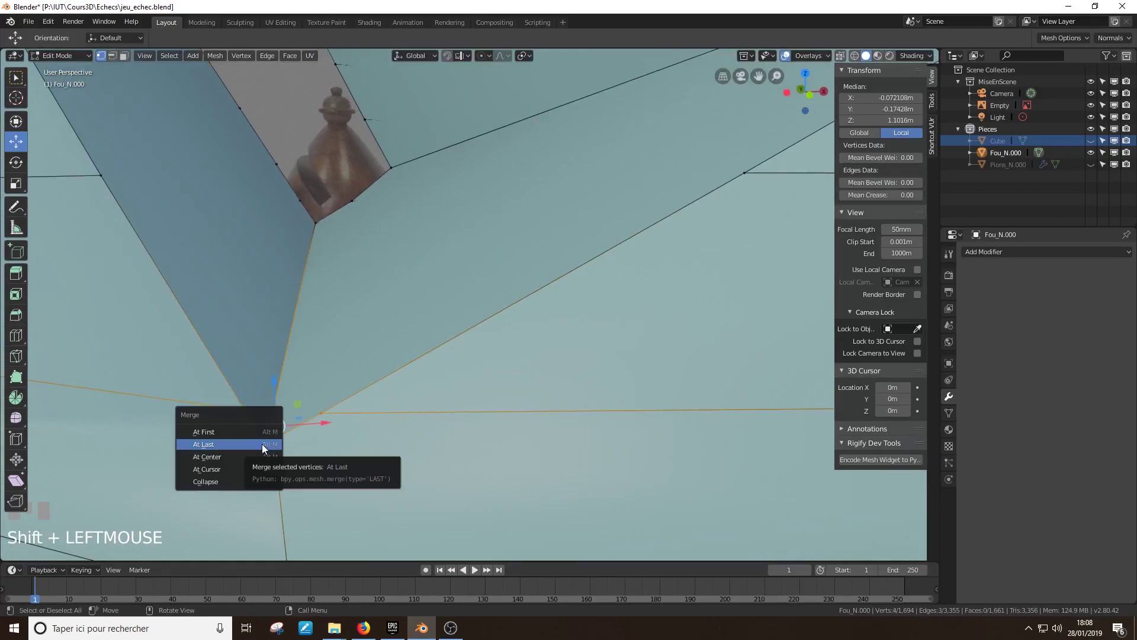
left_click(263, 444)
scroll(262, 438, "down", 5)
middle_click_drag(262, 432, 558, 325)
key("Tab")
key("Tab")
Step: Dissolve the two stray vertices flanking the middle corner vertex on the notch's lower rim and check the shading in Object Mode
scroll(528, 305, "up", 2)
scroll(528, 305, "up", 2)
left_click(622, 362)
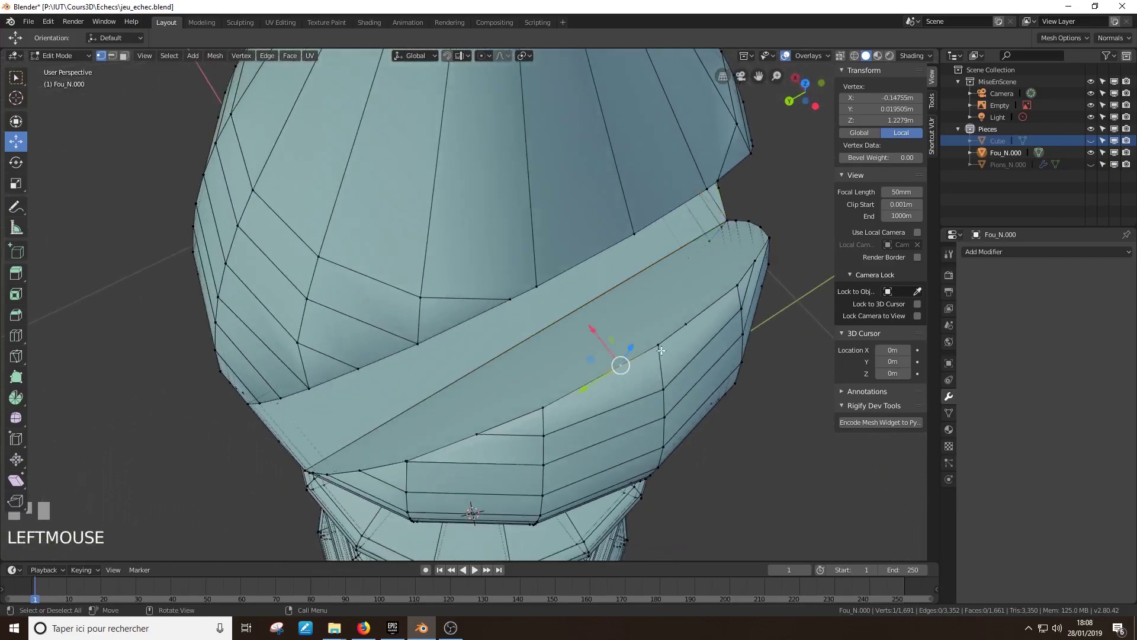
left_click(684, 326, "shift")
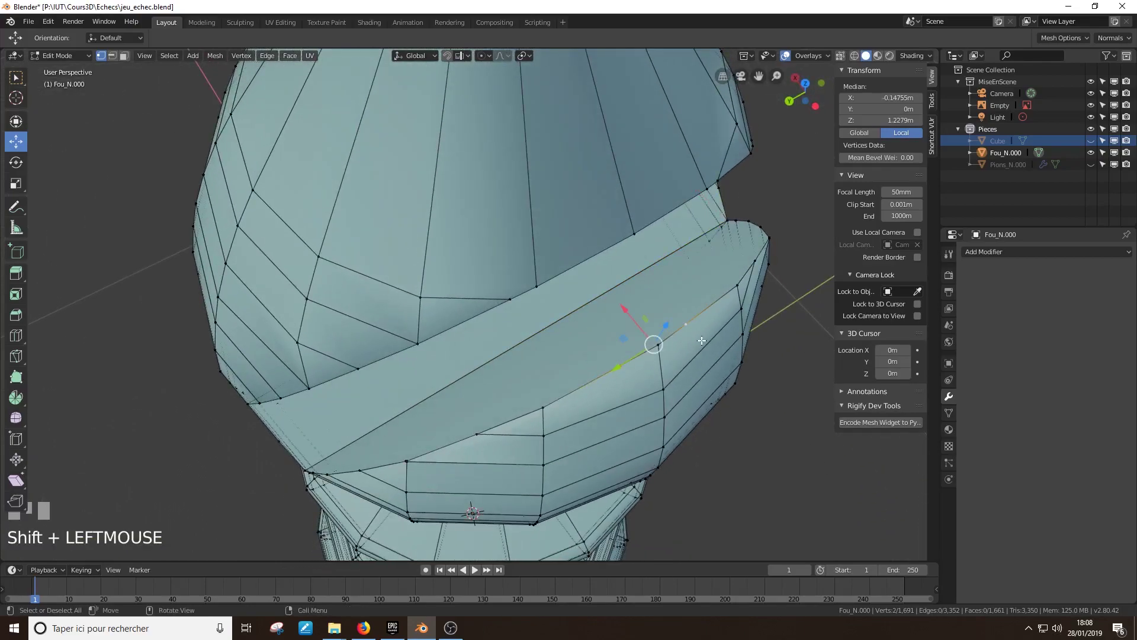
key("w")
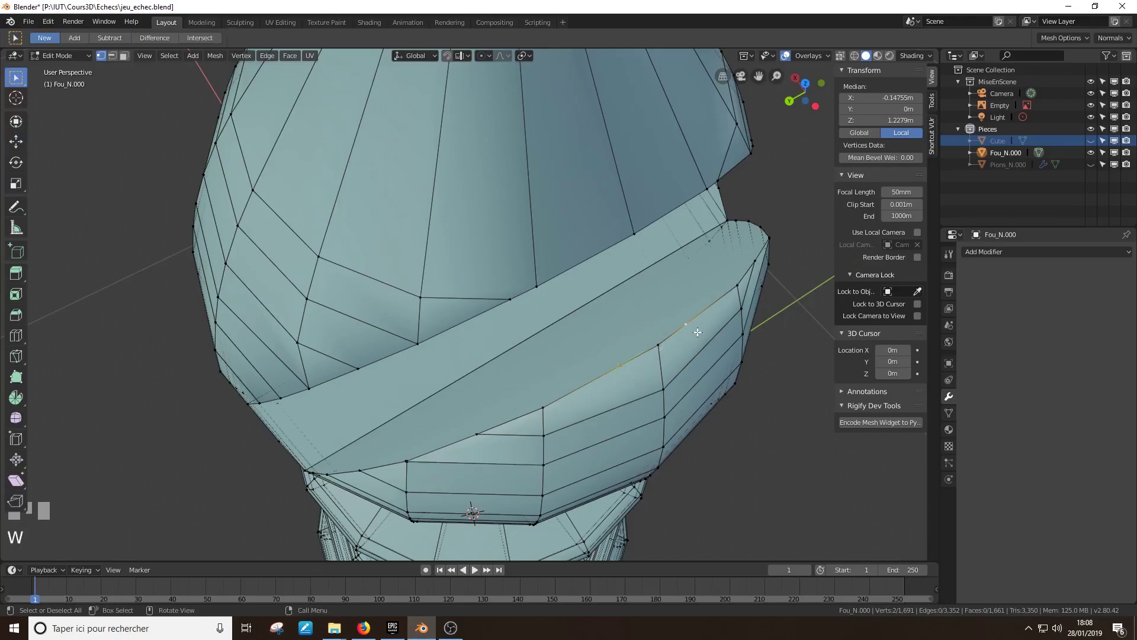
middle_click_drag(628, 296, 659, 324)
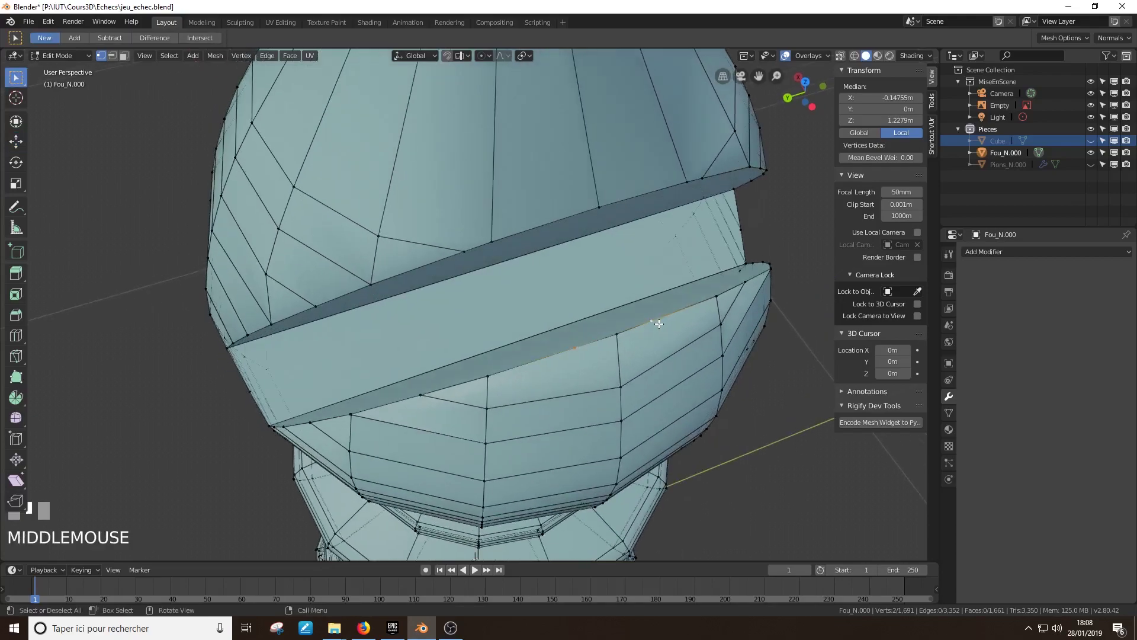
key("x")
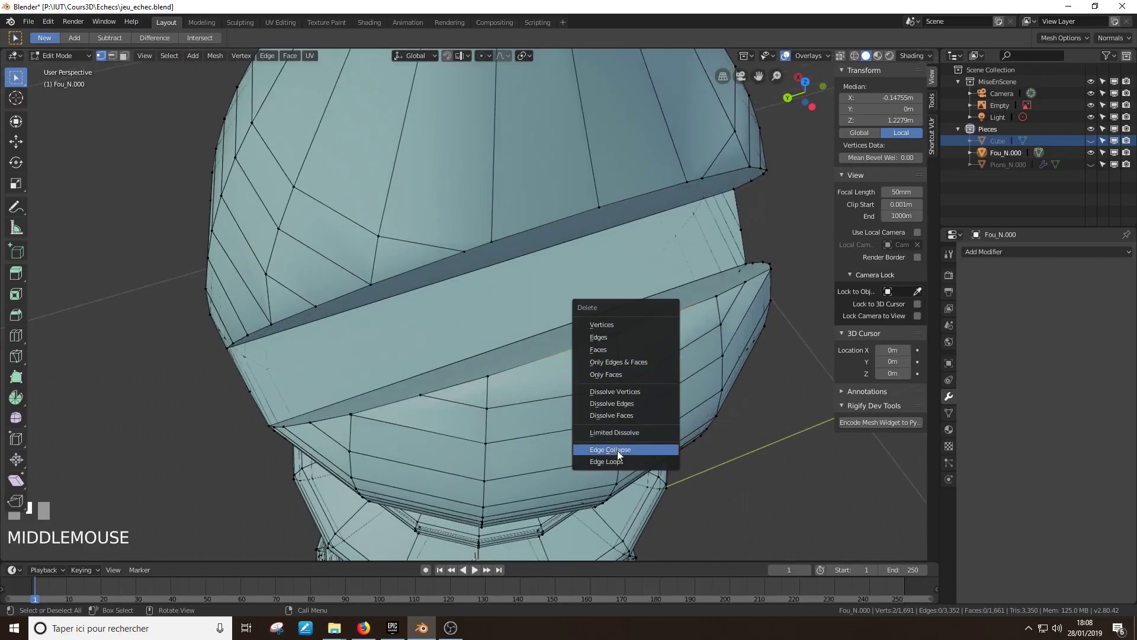
left_click(620, 390)
middle_click_drag(620, 391, 426, 223)
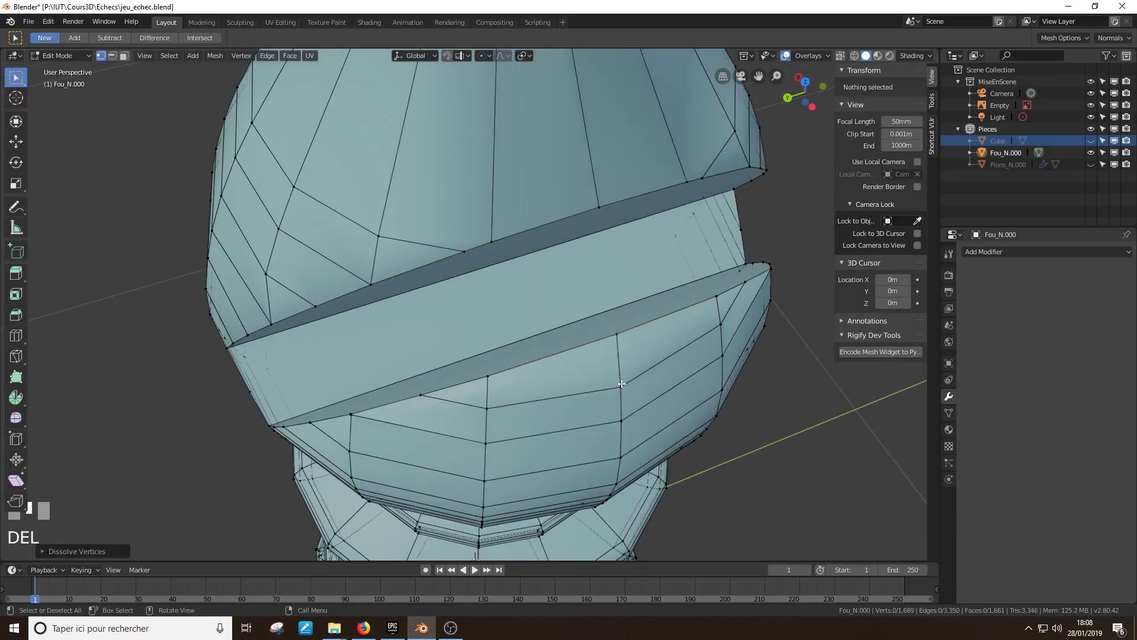
key("Tab")
key("Tab")
key("Tab")
key("Tab")
Step: In face selection mode, select the notch's three large inner faces, two walls and the floor, and delete them with Faces
middle_click_drag(512, 240, 569, 208)
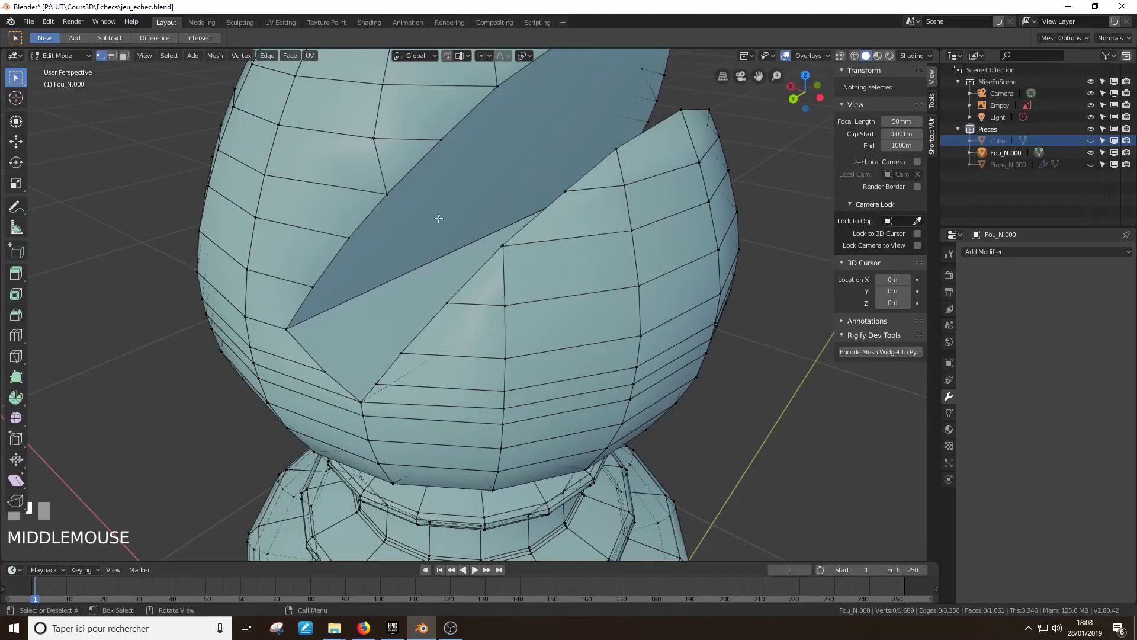
middle_click_drag(384, 213, 431, 268)
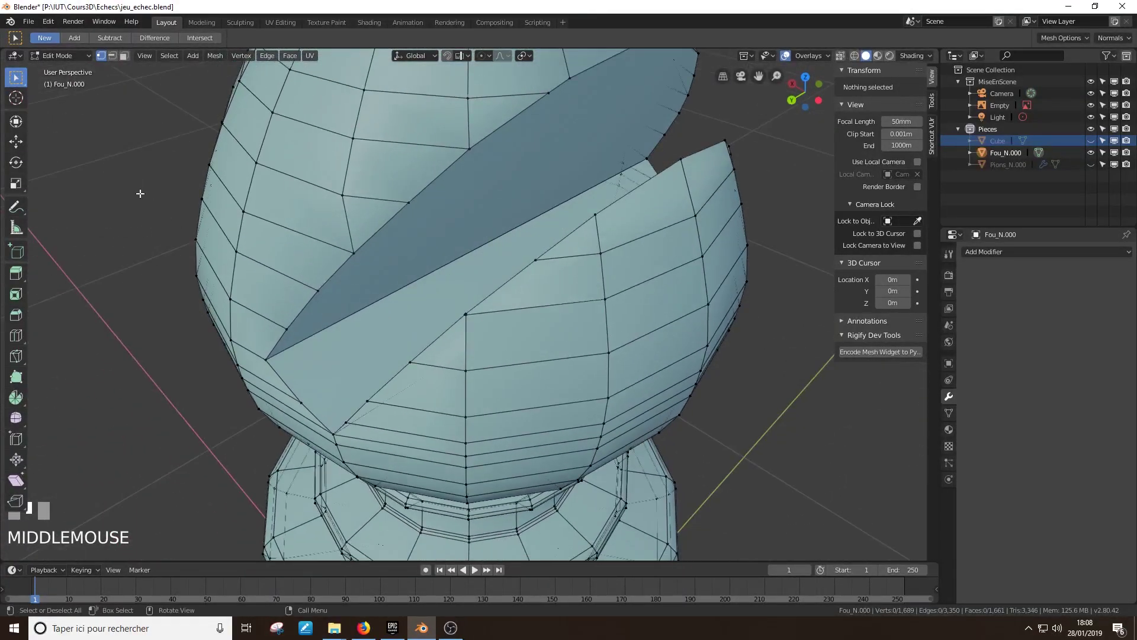
left_click(124, 55)
left_click(477, 179)
middle_click_drag(477, 178, 515, 255)
left_click(490, 261, "shift")
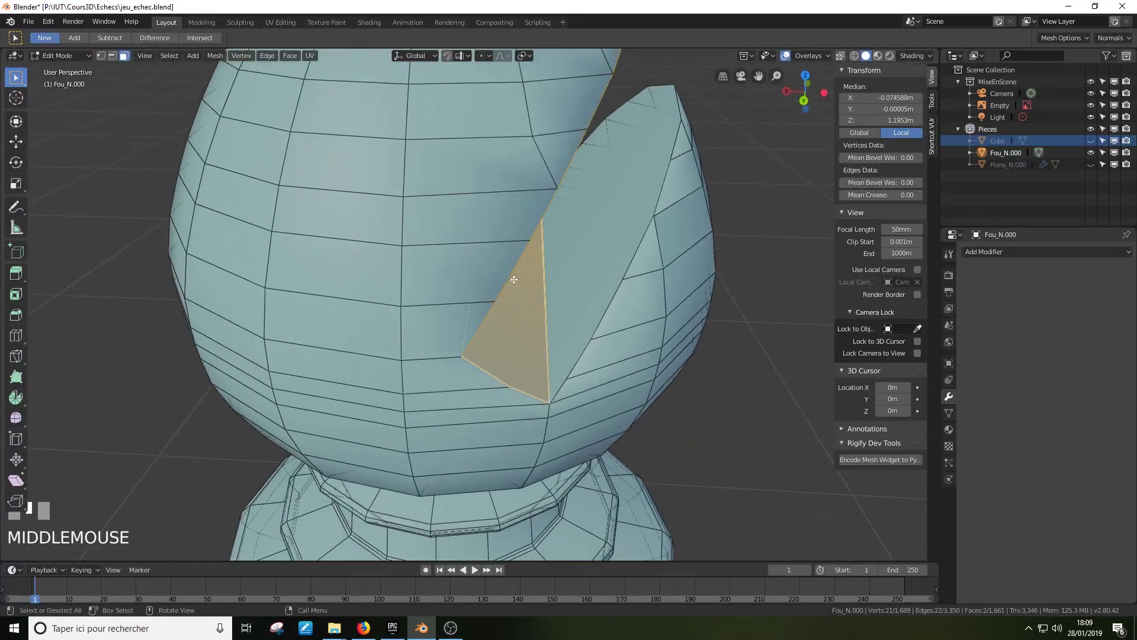
left_click(616, 254, "shift")
middle_click_drag(616, 254, 591, 199)
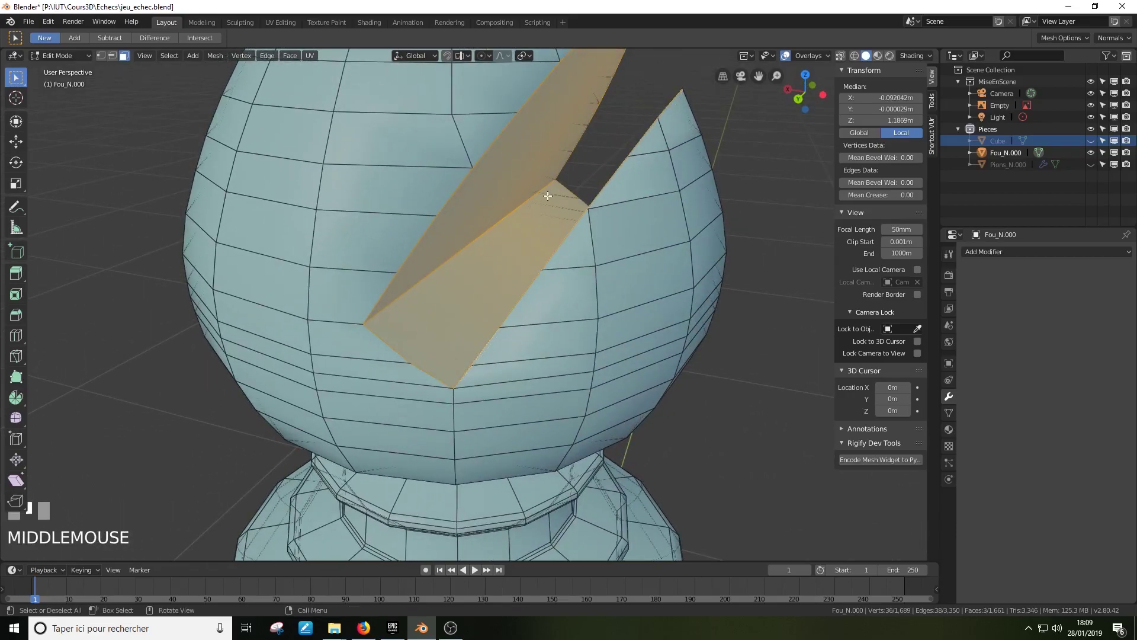
key("x")
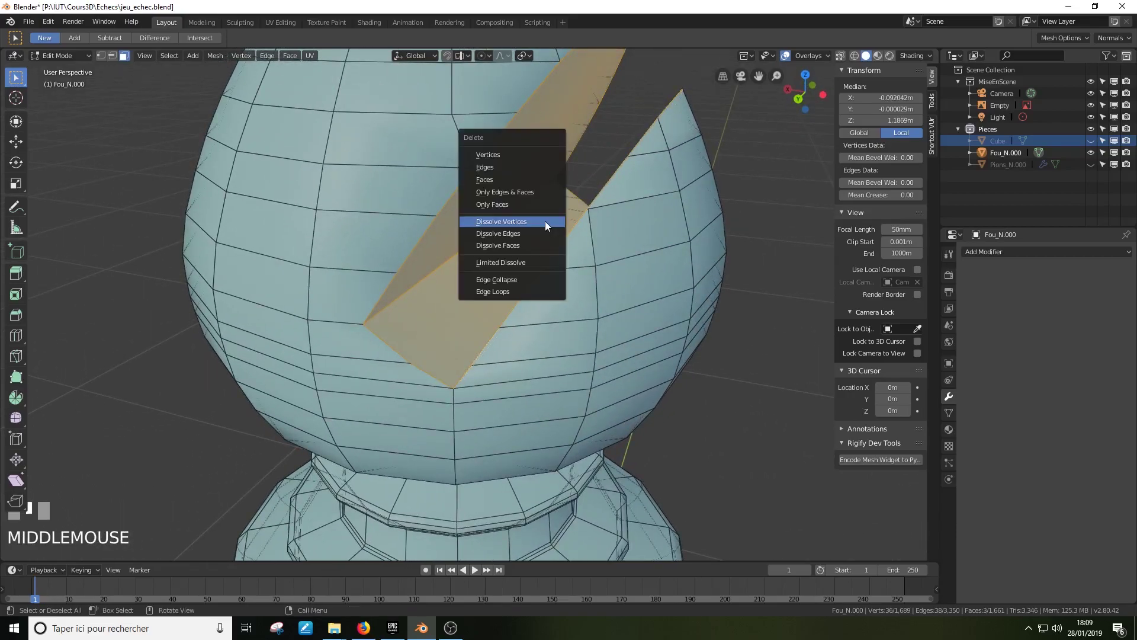
left_click(502, 181)
middle_click_drag(502, 181, 533, 192)
scroll(495, 195, "down", 1)
Step: In edge selection mode, select the two opposite floor-rim edges nearest the notch's upper wall and try to close them with Fill
left_click(111, 56)
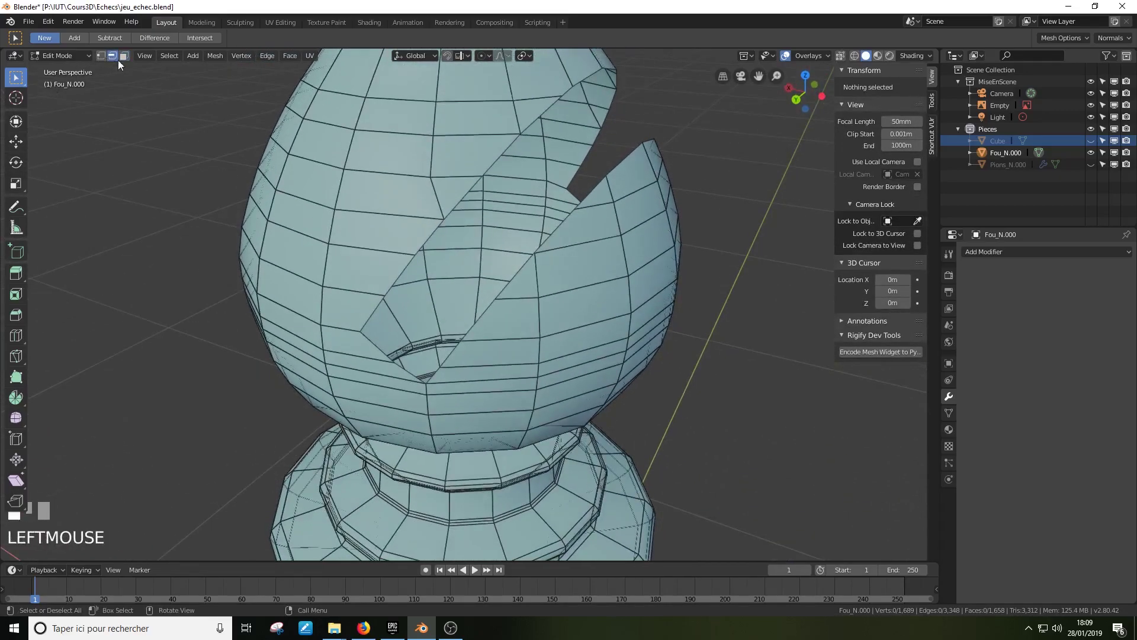
middle_click_drag(456, 340, 531, 193)
scroll(438, 317, "up", 2)
left_click(434, 322)
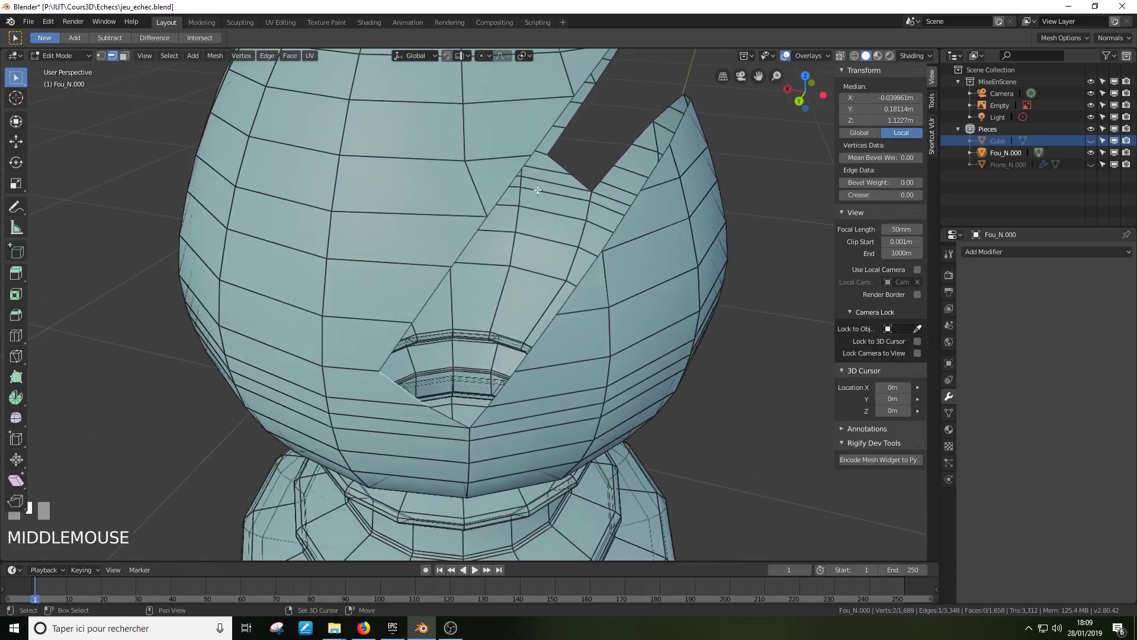
left_click(432, 331, "shift")
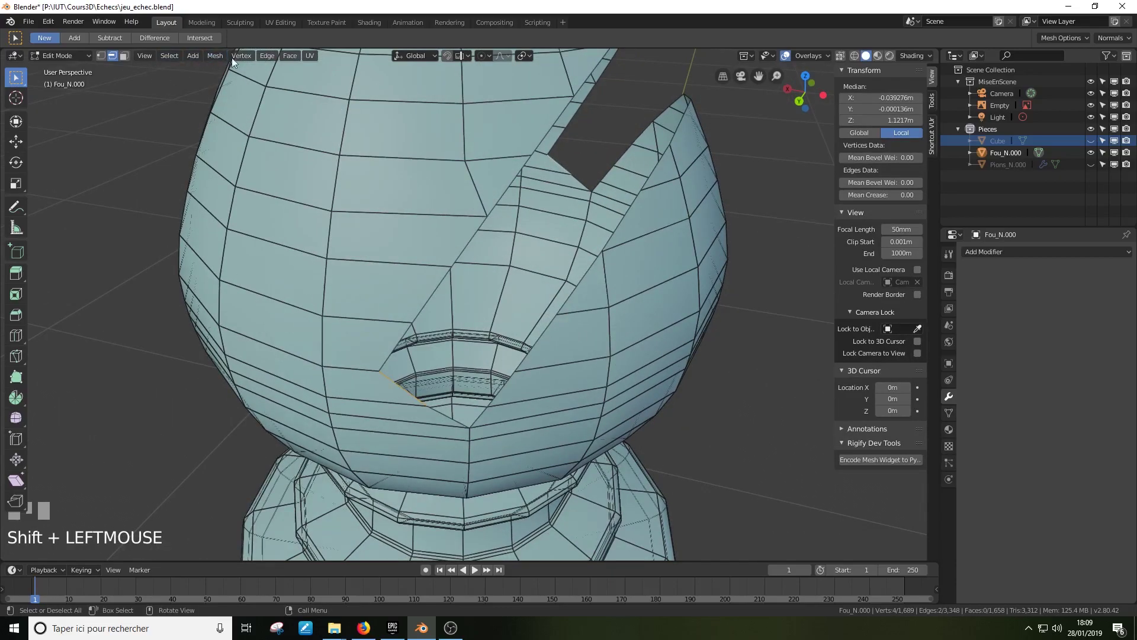
left_click(269, 58)
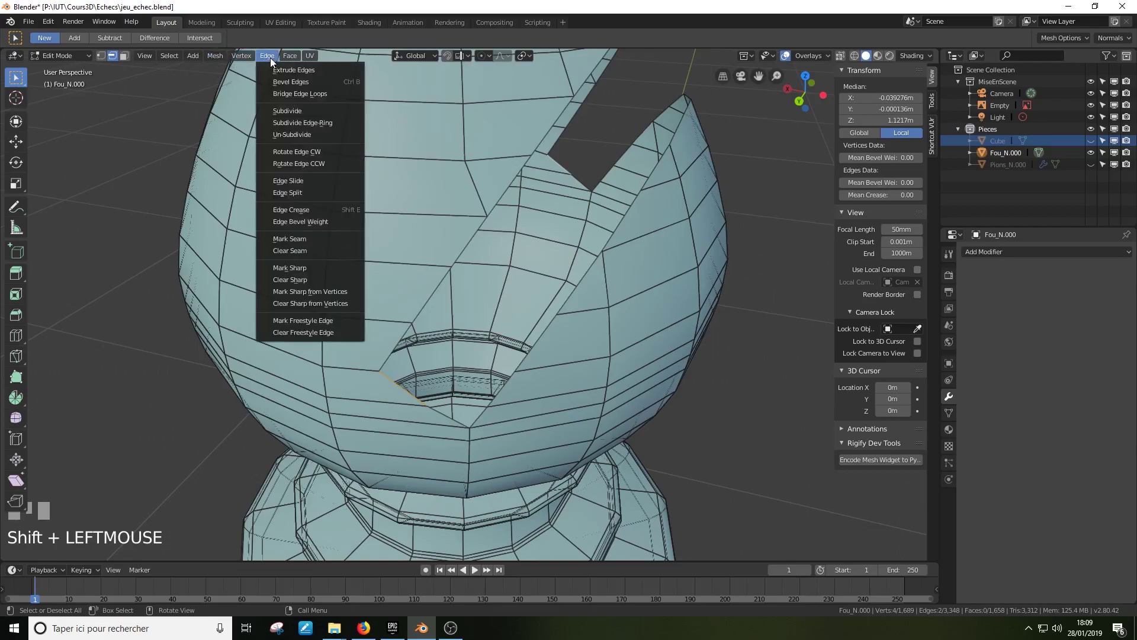
mouse_move(284, 58)
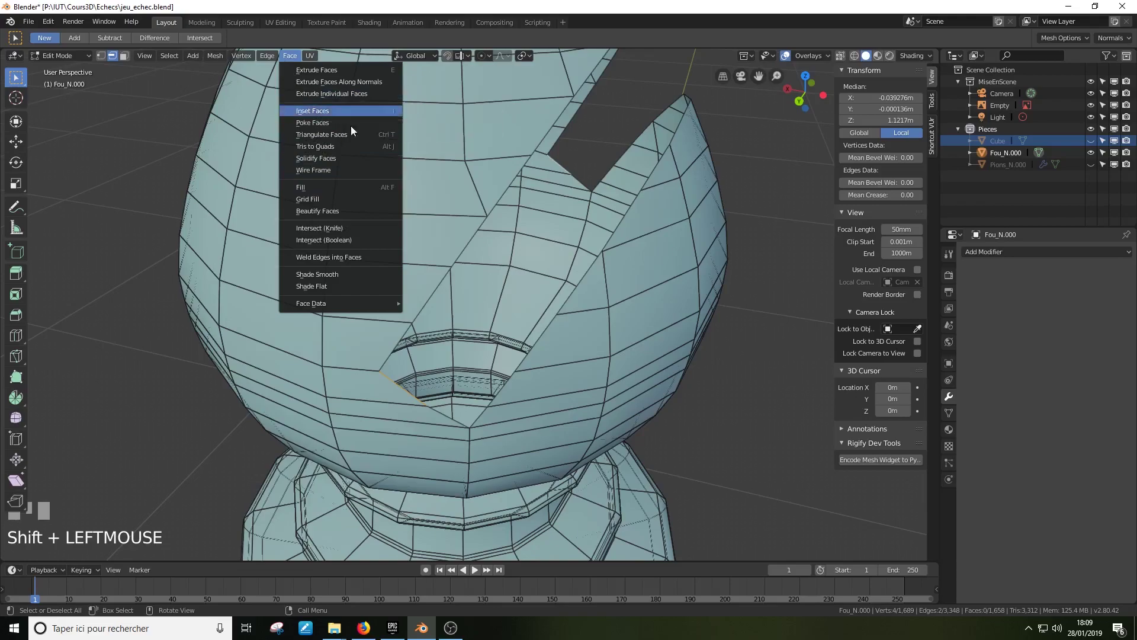
left_click(332, 187)
middle_click_drag(548, 380, 500, 332)
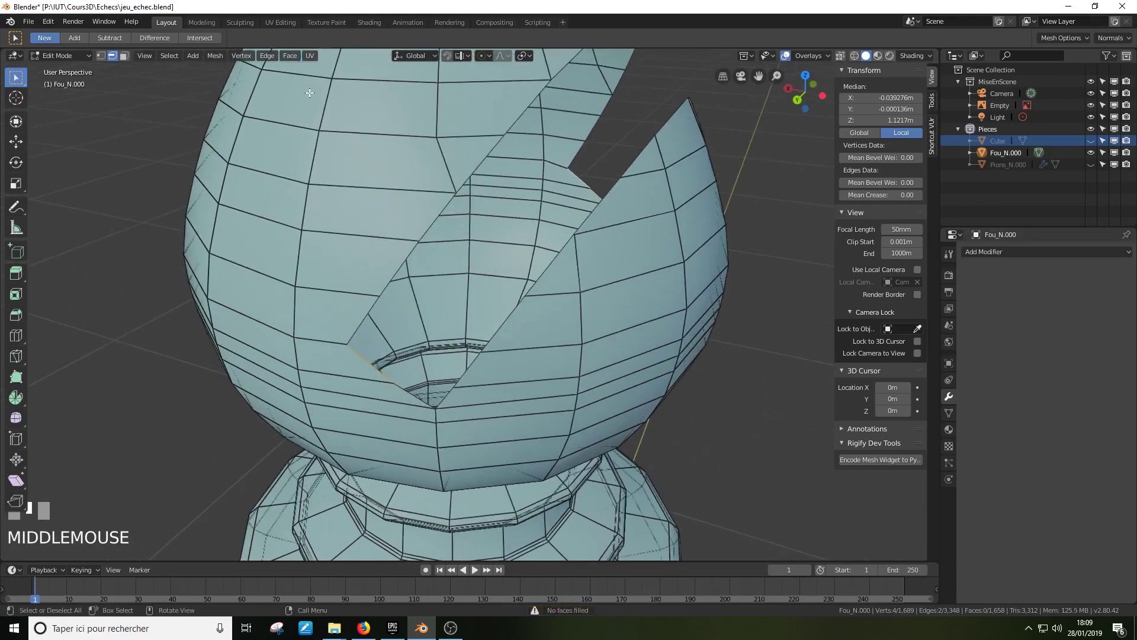
Step: Create a face between the two selected opposite rim edges to form the first strip of the notch floor
left_click(265, 56)
mouse_move(251, 56)
middle_click_drag(426, 335, 422, 303)
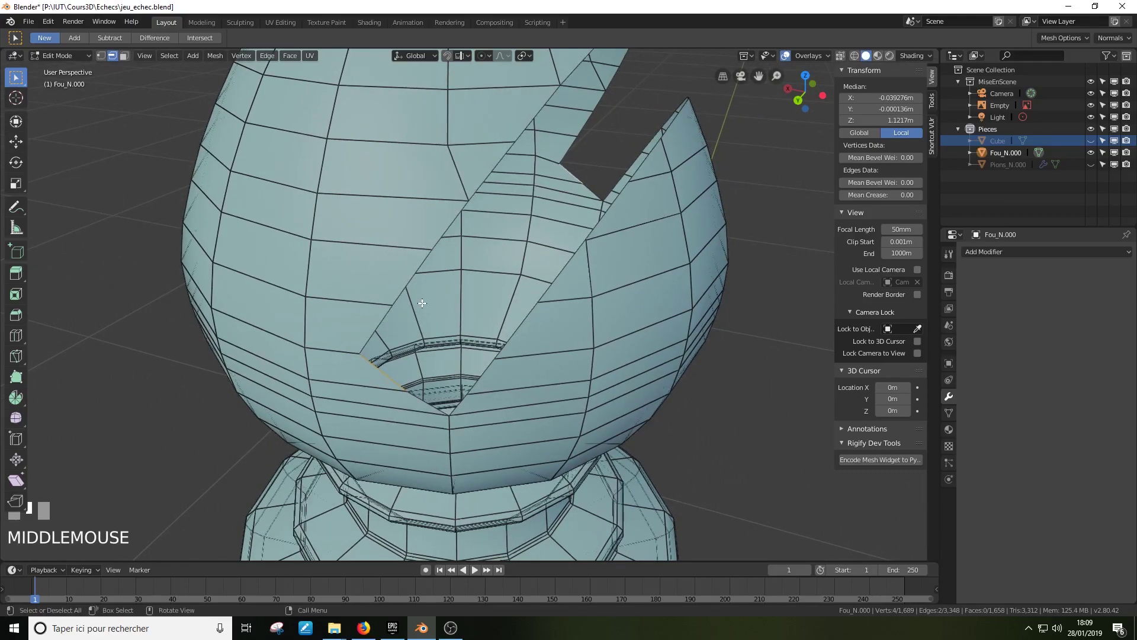
left_click(244, 57)
key("f")
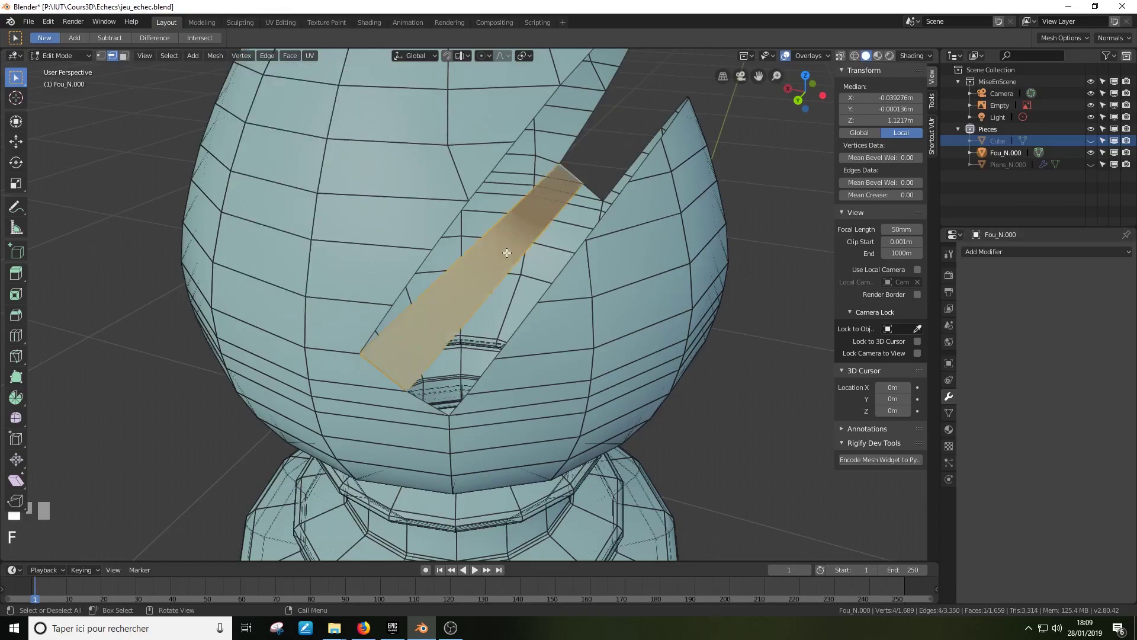
Step: Create the second floor strip between the remaining pair of opposite floor-rim edges, beside the first strip
middle_click_drag(491, 284, 500, 290)
scroll(500, 290, "up", 2)
left_click(600, 153)
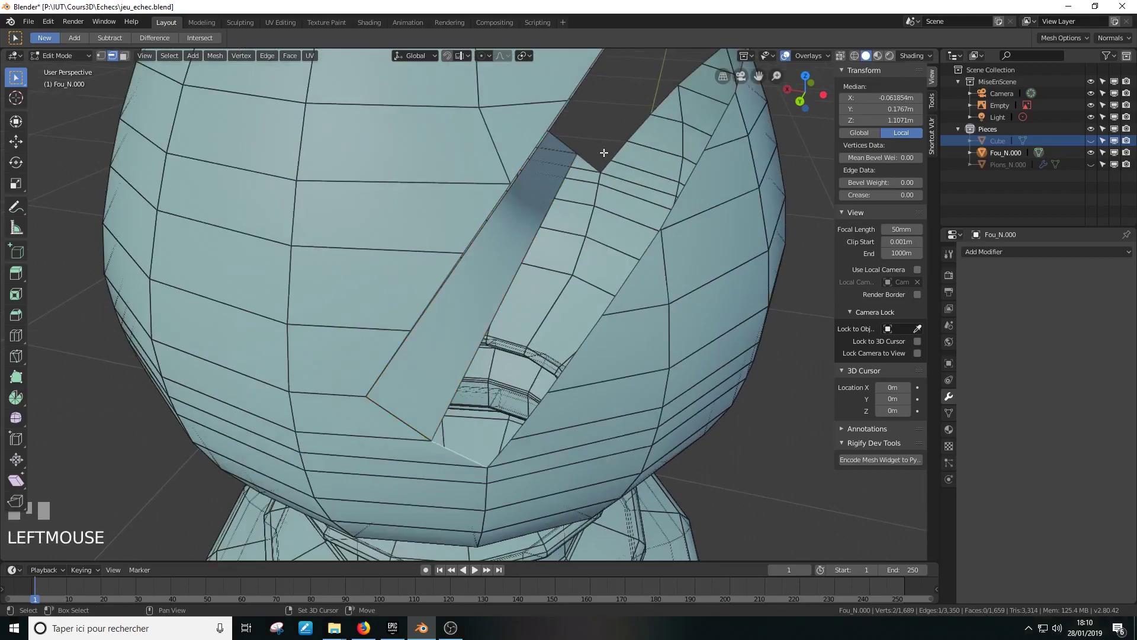
left_click(585, 164, "shift")
middle_click_drag(585, 164, 583, 171)
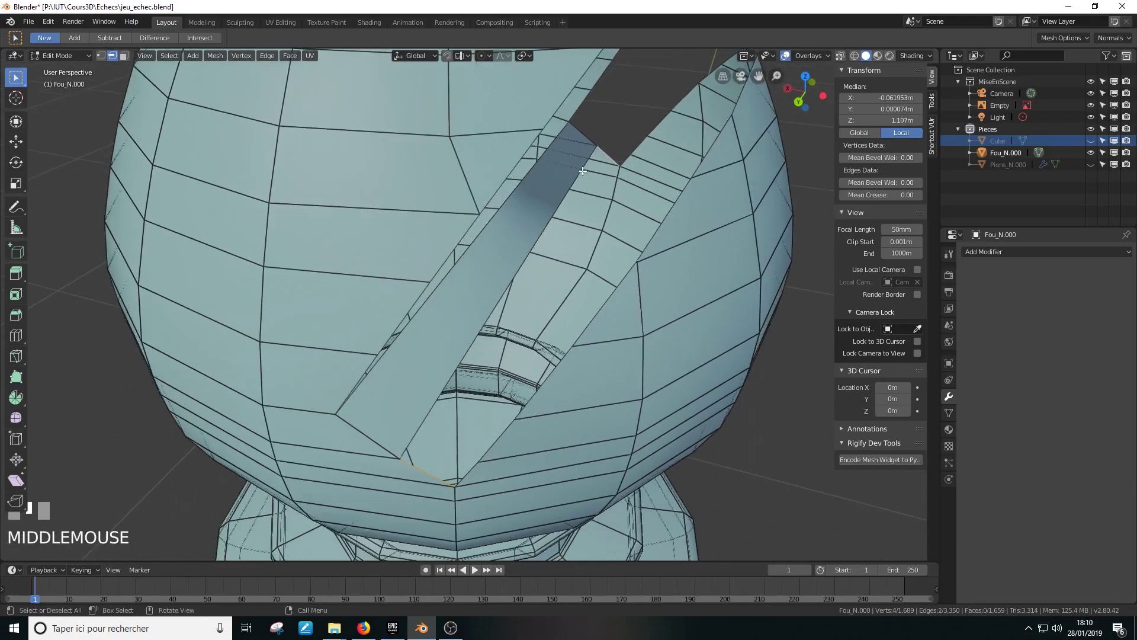
key("f")
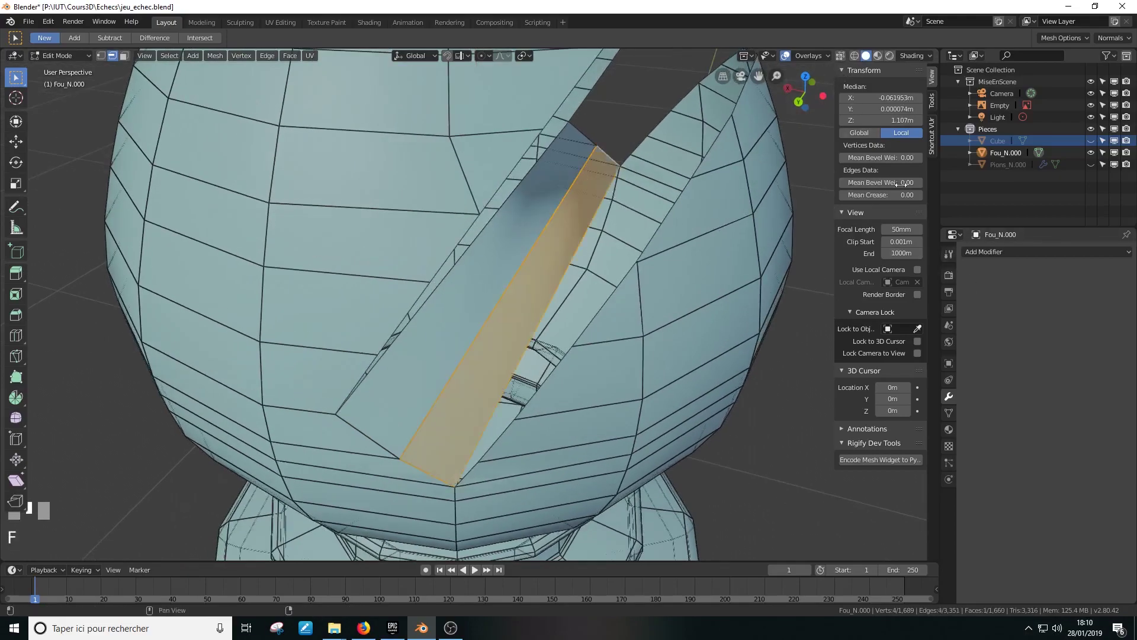
Step: Try larger viewport Clip Start values up to 0.601 m, and settle on 0.101 m
left_click(918, 242)
left_click(920, 242)
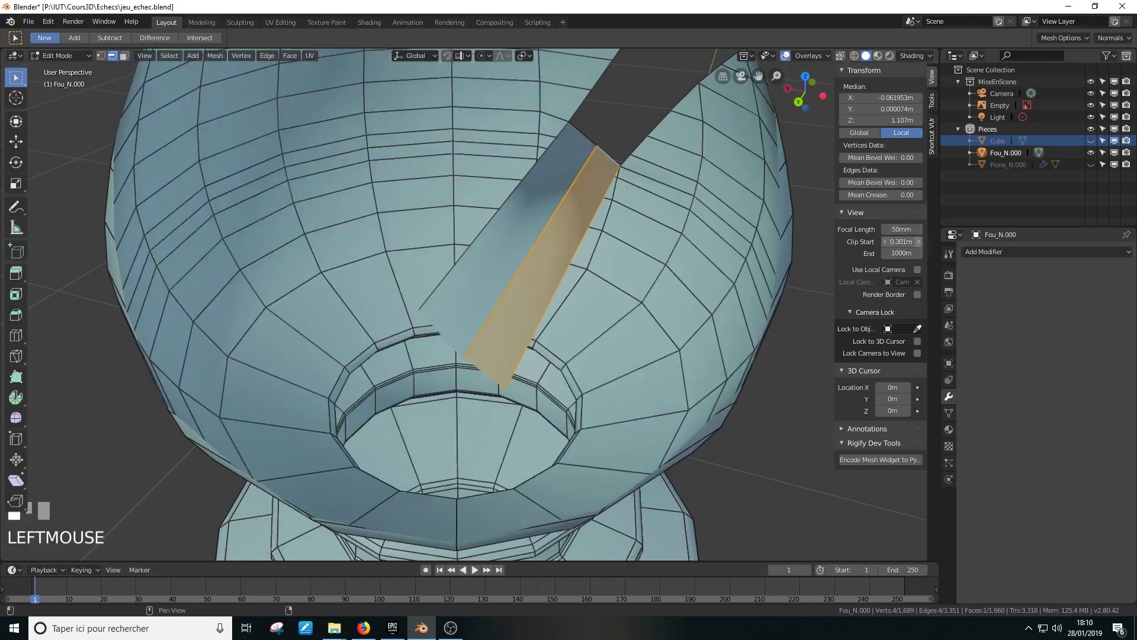
left_click(919, 242)
left_click(920, 241)
left_click(920, 241)
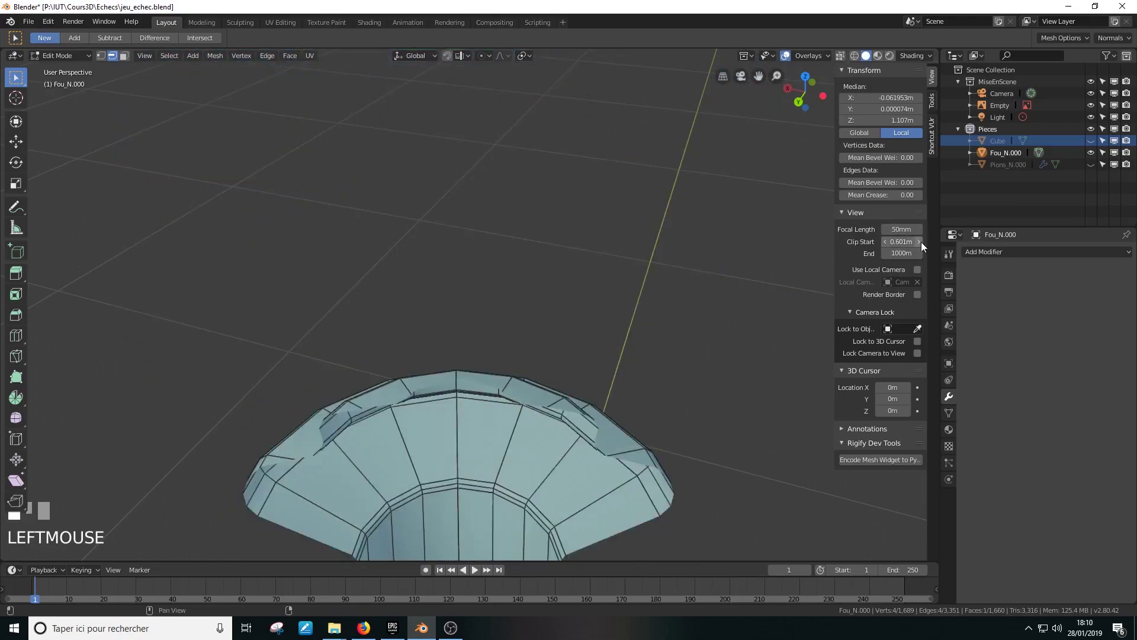
left_click(885, 243)
left_click(884, 243)
left_click(885, 242)
left_click(885, 242)
left_click(884, 242)
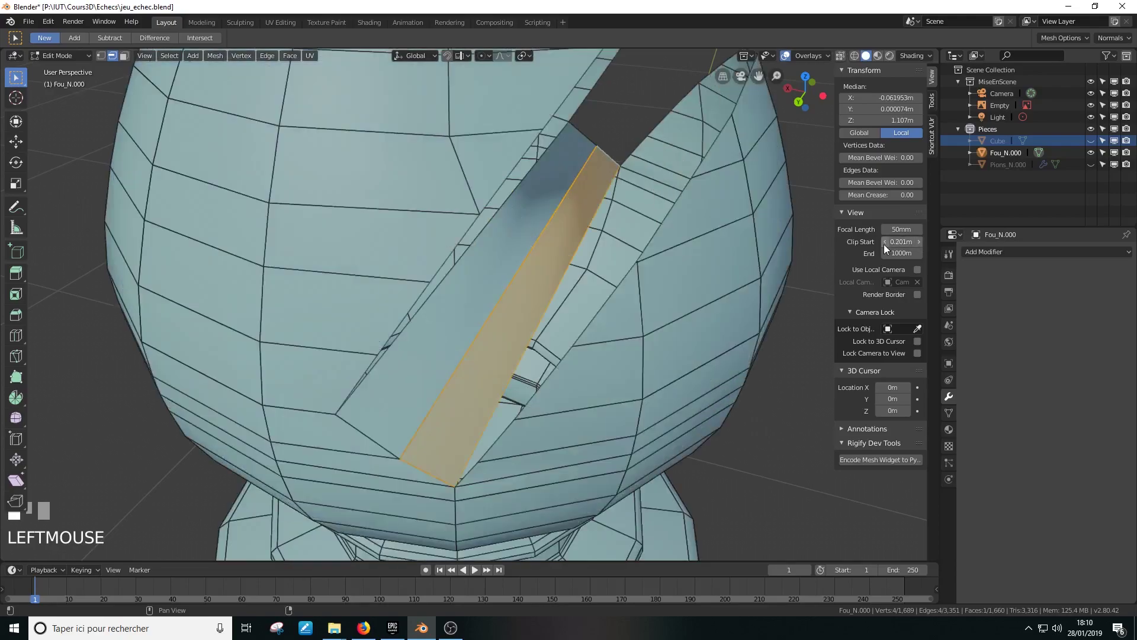
Step: Start the notch's upper wall with two face strips between the two lowest pairs of opposite rim edges above the floor
middle_click_drag(533, 266, 509, 261)
left_click(373, 259)
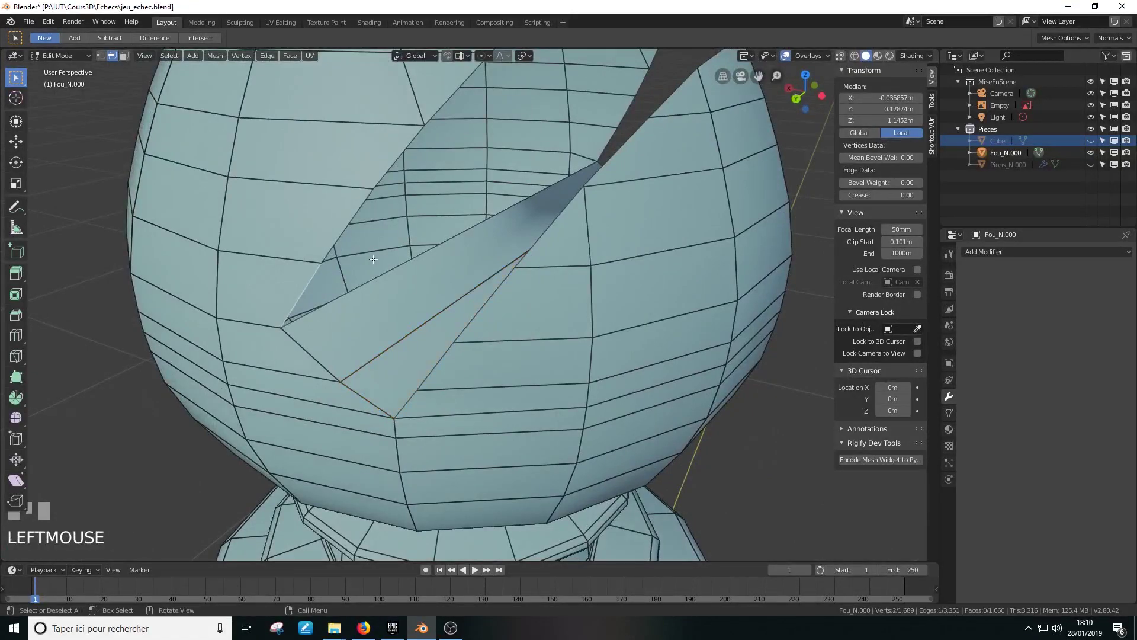
left_click(603, 147, "shift")
key("f")
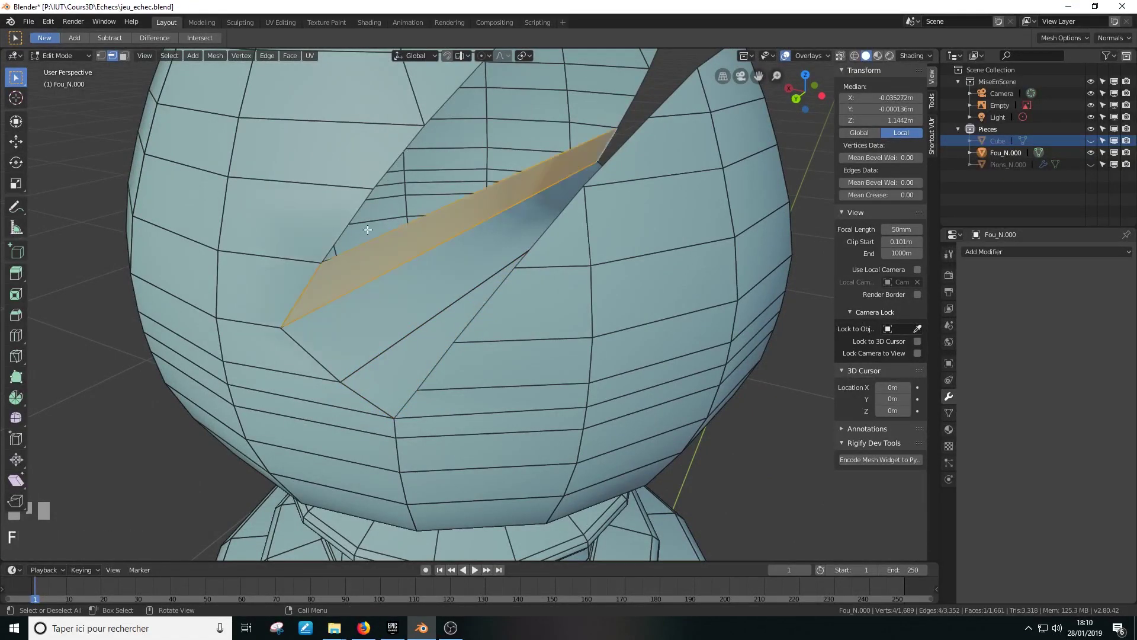
left_click(345, 229)
left_click(633, 110, "shift")
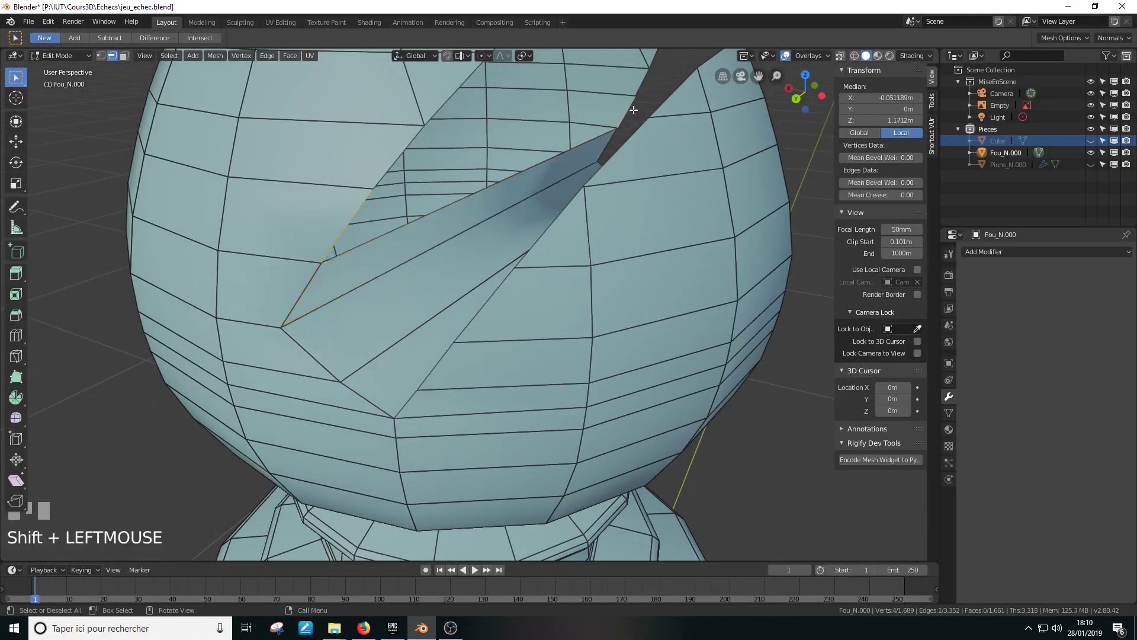
key("f")
Step: Extend the notch's upper wall with the third and fourth face strips between the following pairs of opposite rim edges
middle_click_drag(633, 110, 521, 177, "shift")
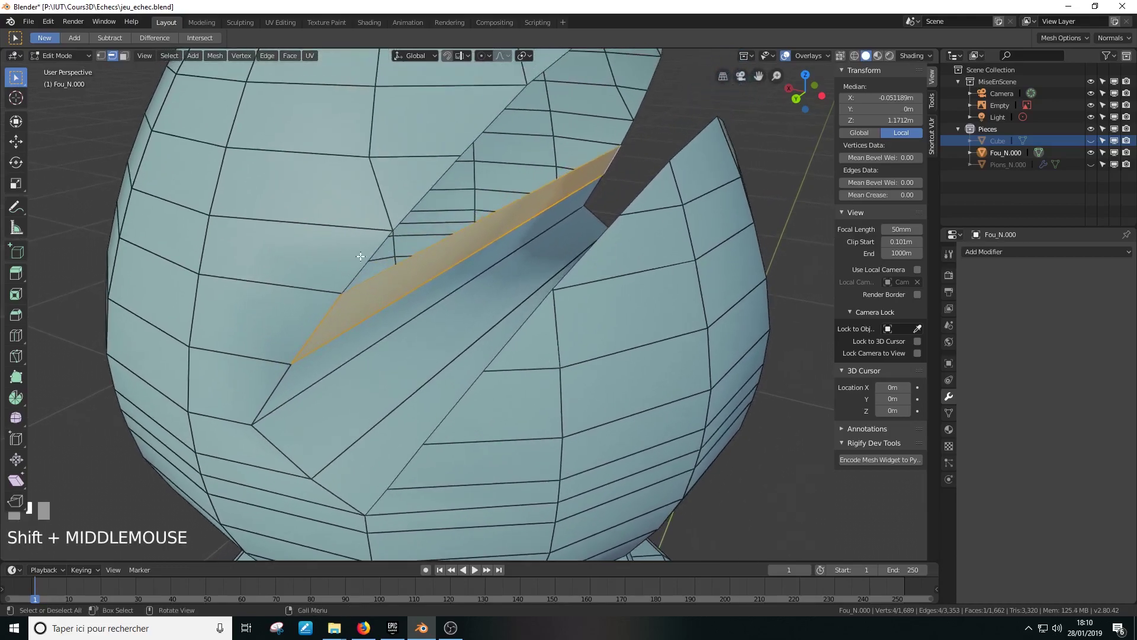
left_click(514, 177)
left_click(630, 131, "shift")
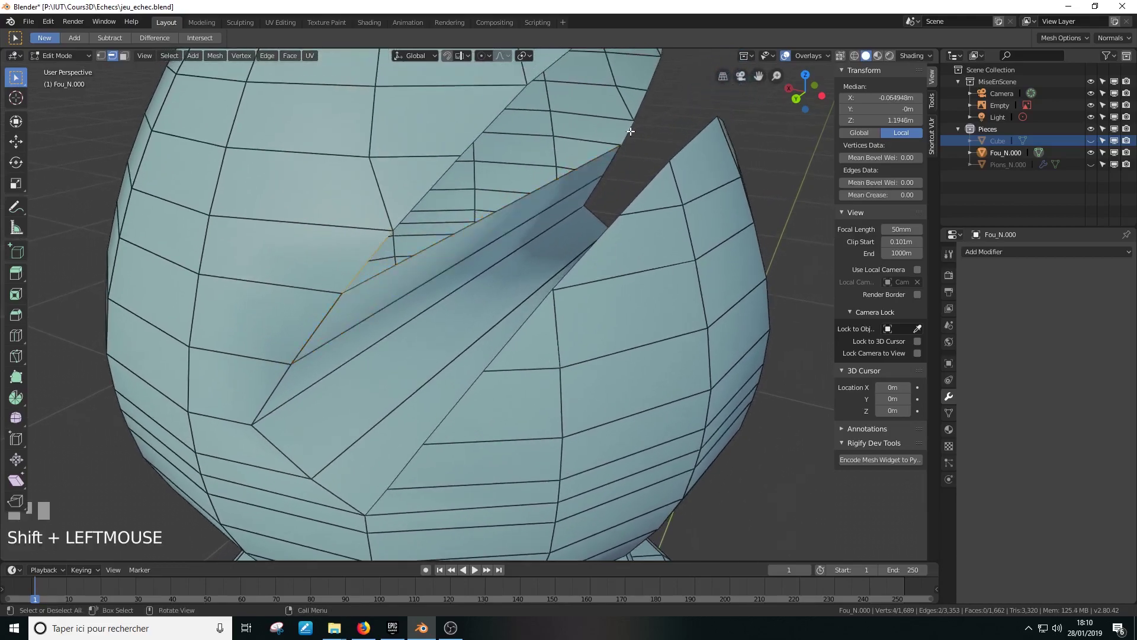
key("f")
left_click(428, 192)
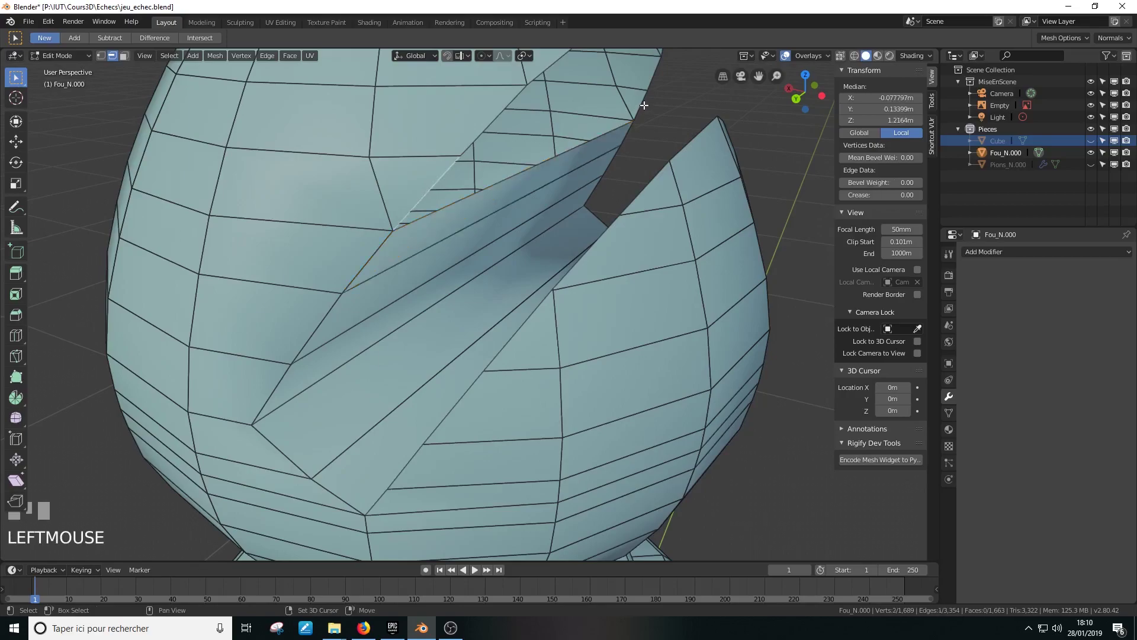
left_click(643, 106, "shift")
key("f")
Step: Add the fifth and sixth face strips to the notch's upper wall, joining the next opposite rim edges toward its open end
middle_click_drag(643, 105, 601, 159, "shift")
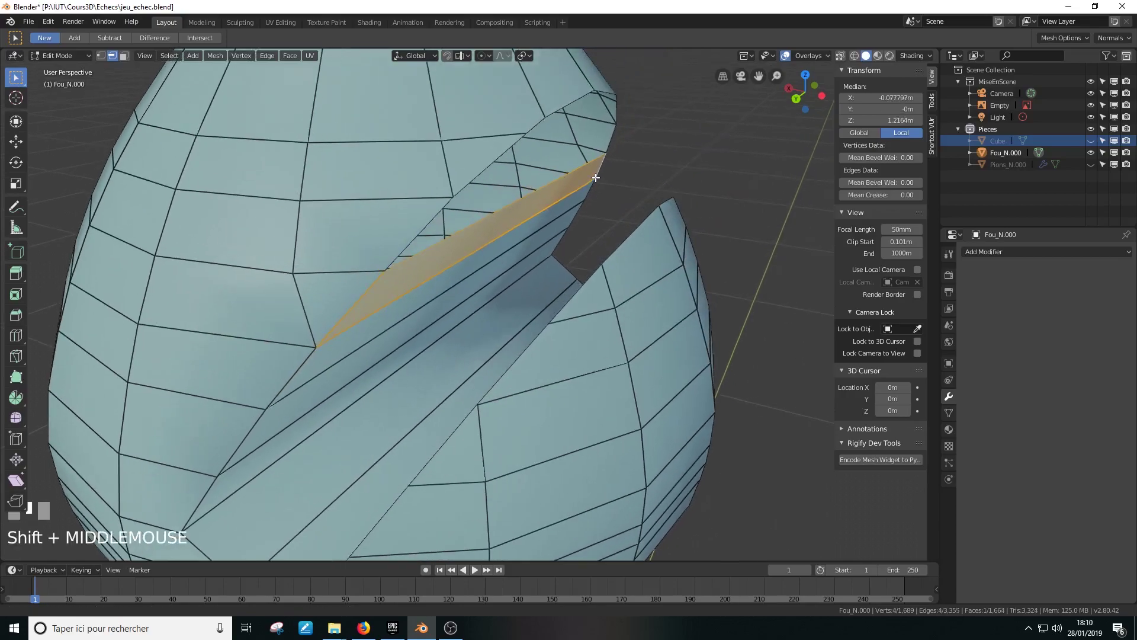
left_click(601, 158)
left_click(617, 133, "shift")
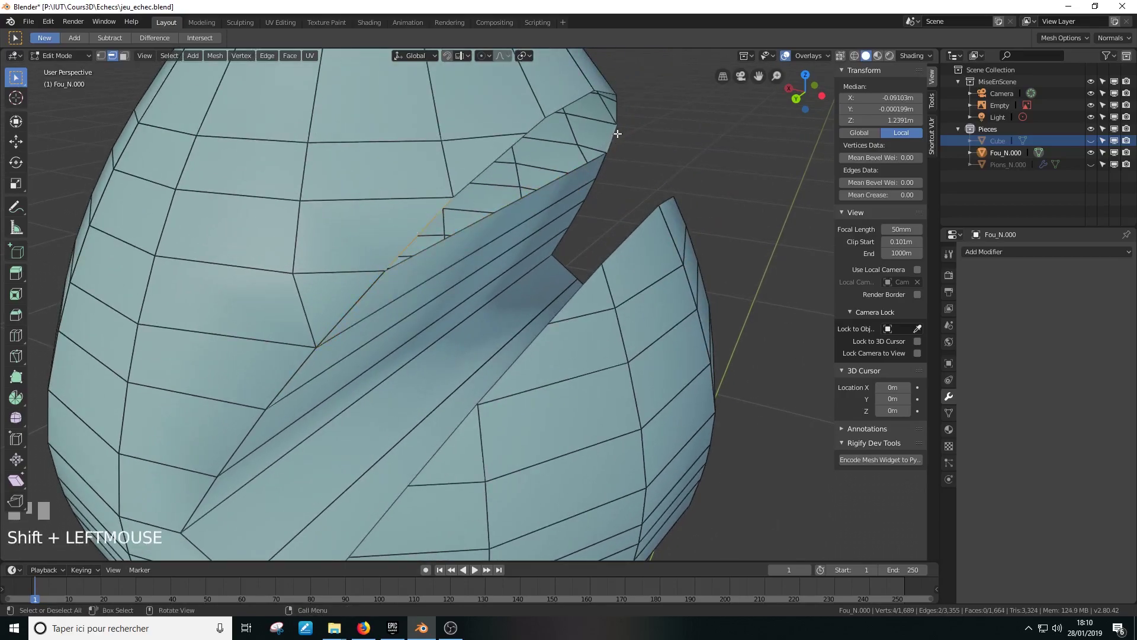
key("f")
middle_click_drag(617, 134, 465, 168)
left_click(607, 143, "shift")
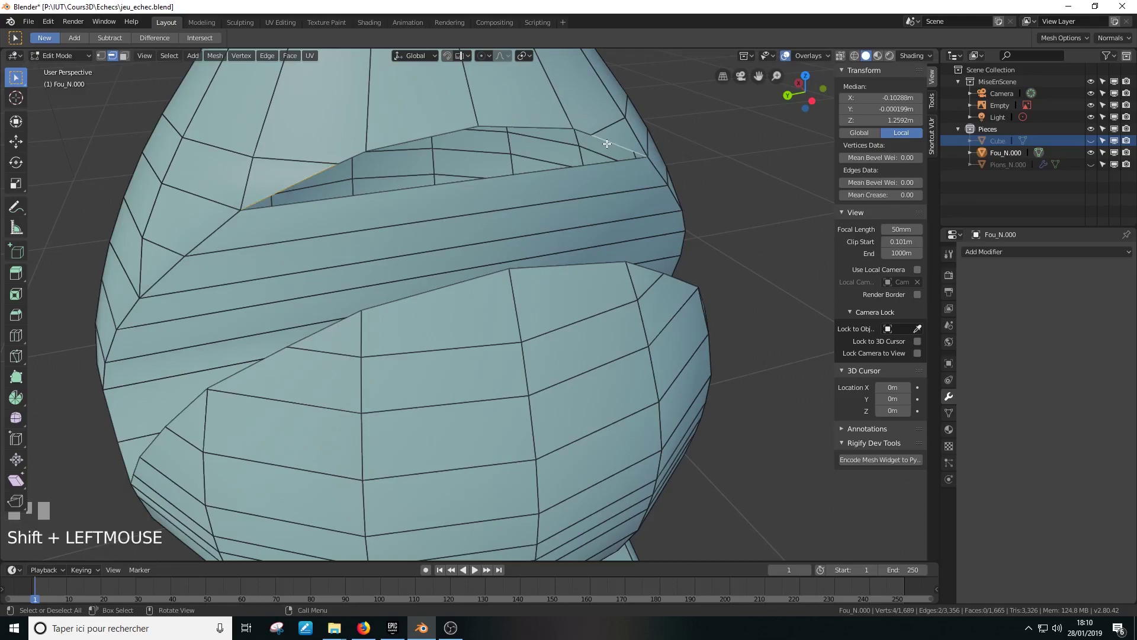
key("f")
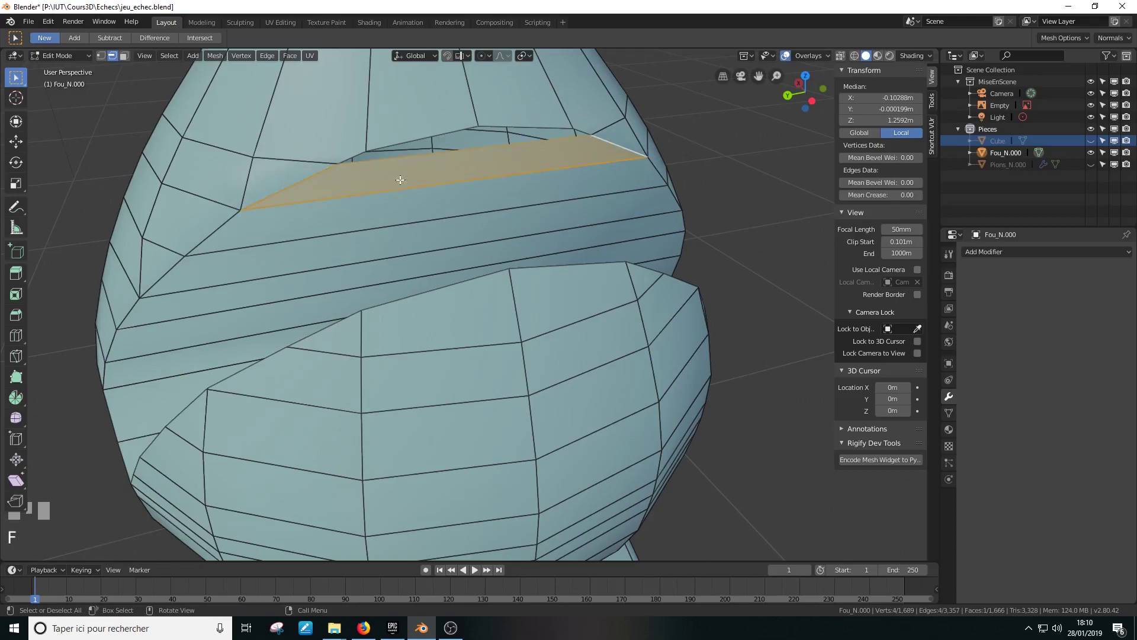
Step: Start the notch's lower wall with two face strips between the two deepest pairs of opposite rim edges
middle_click_drag(462, 130, 536, 357)
left_click(574, 411)
left_click(525, 345, "shift")
key("f")
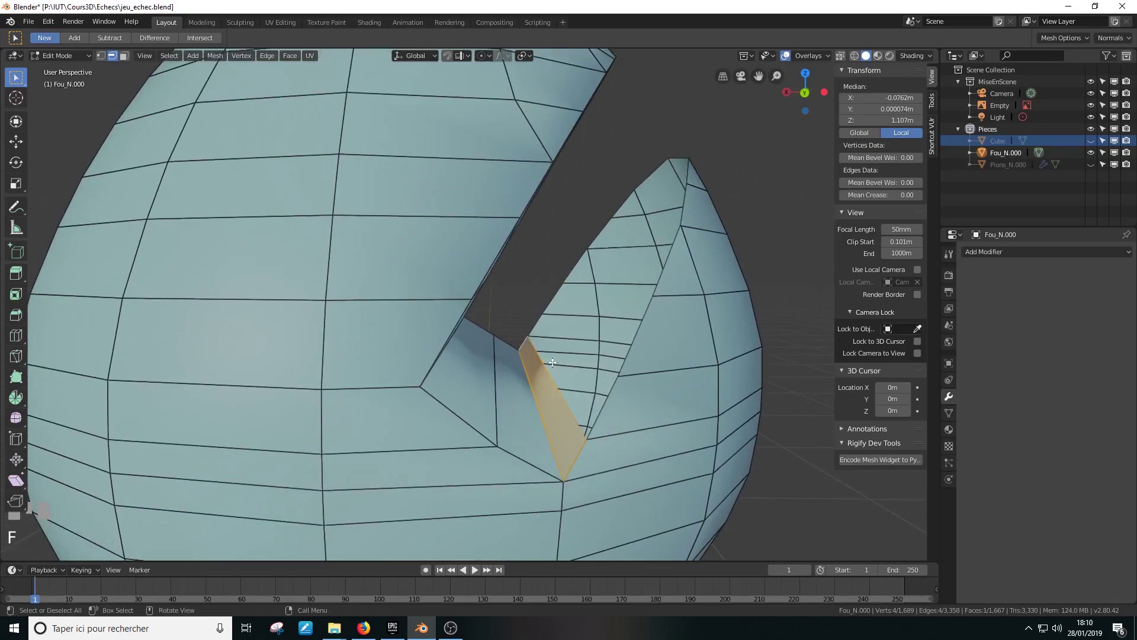
left_click(602, 413)
left_click(537, 323, "shift")
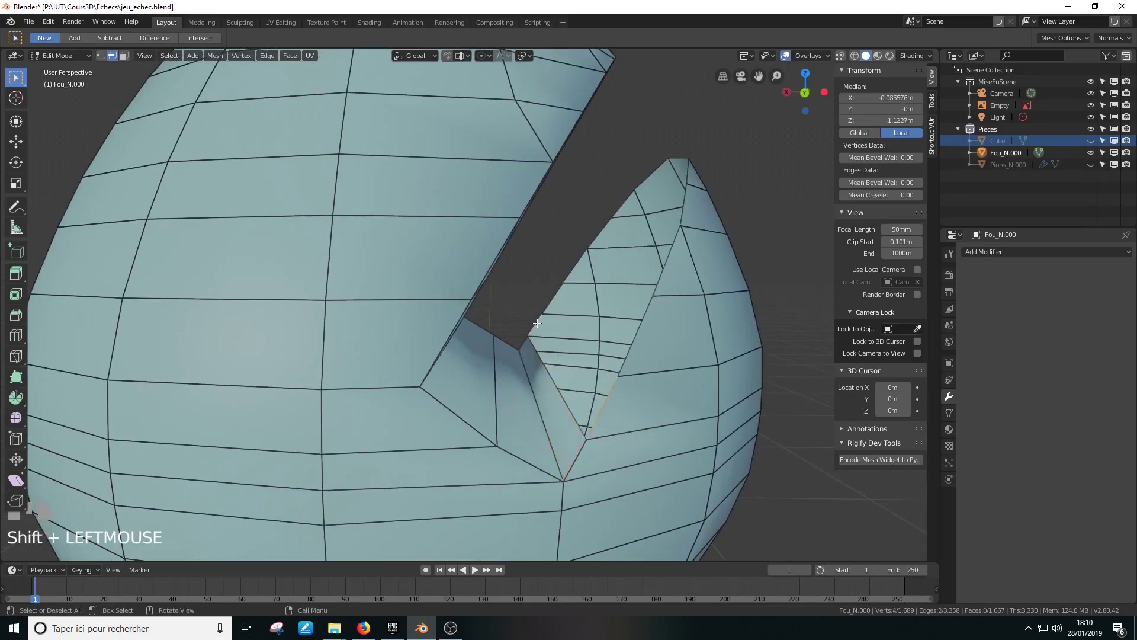
key("f")
Step: Extend the notch's lower wall with the third and fourth face strips between the following pairs of opposite rim edges
left_click(635, 362)
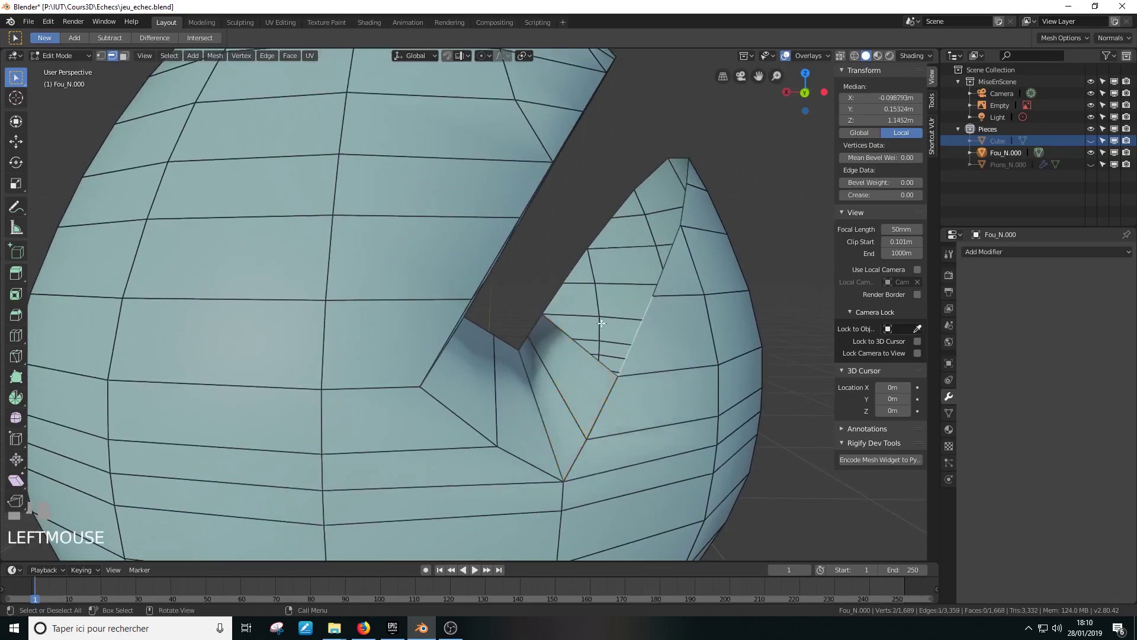
left_click(558, 297, "shift")
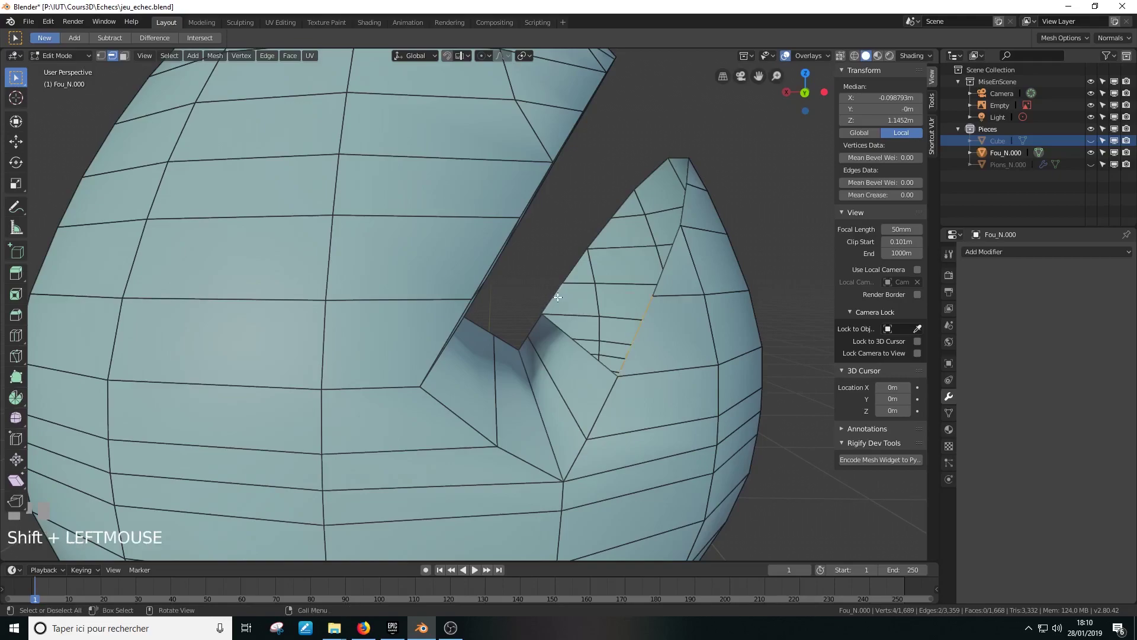
key("f")
left_click(665, 257)
left_click(576, 265, "shift")
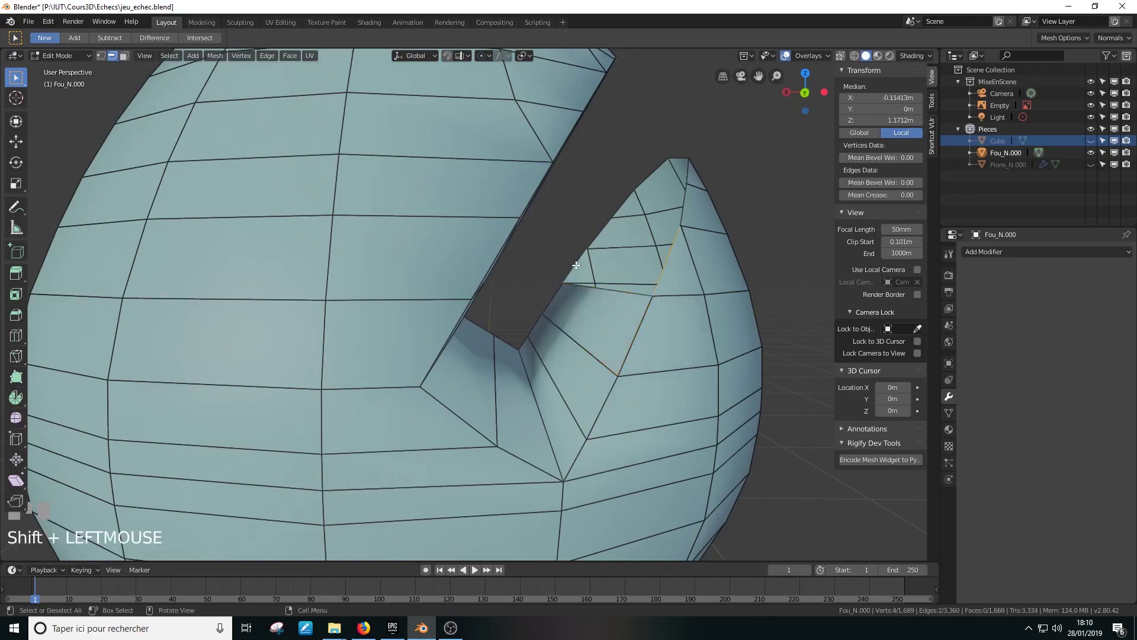
key("f")
Step: Add the fifth face strip to the notch's lower wall, joining the next opposite rim edges toward the tip
left_click(618, 209)
middle_click_drag(618, 208, 637, 248)
left_click(657, 291)
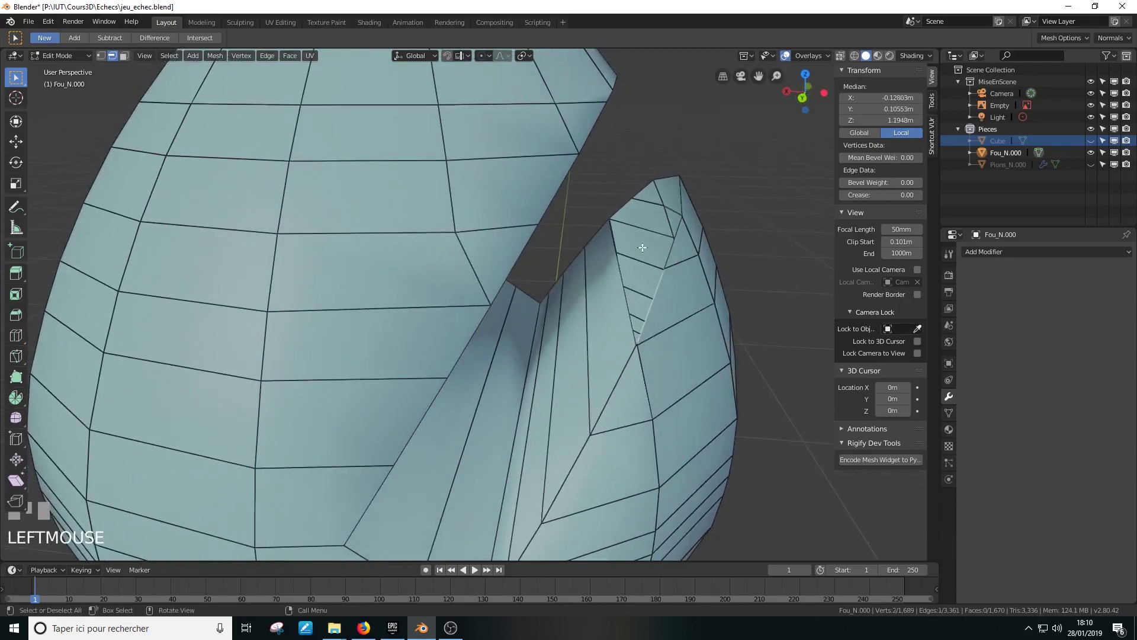
left_click(624, 207, "shift")
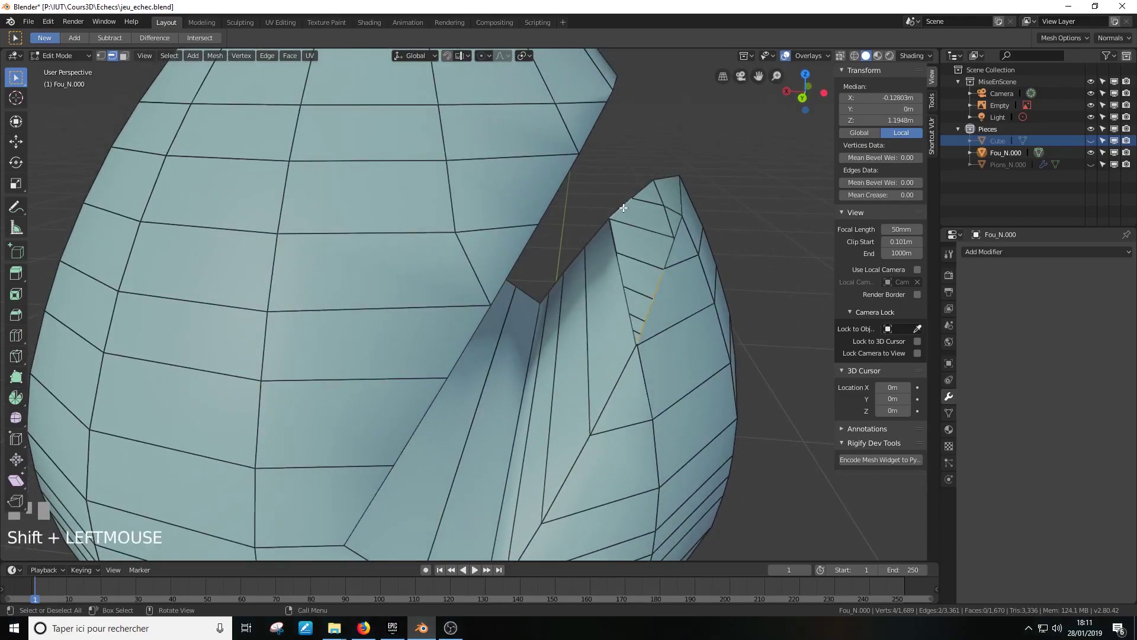
key("f")
Step: Try a loop cut across the notch's face strips, and undo it
middle_click_drag(624, 207, 501, 242)
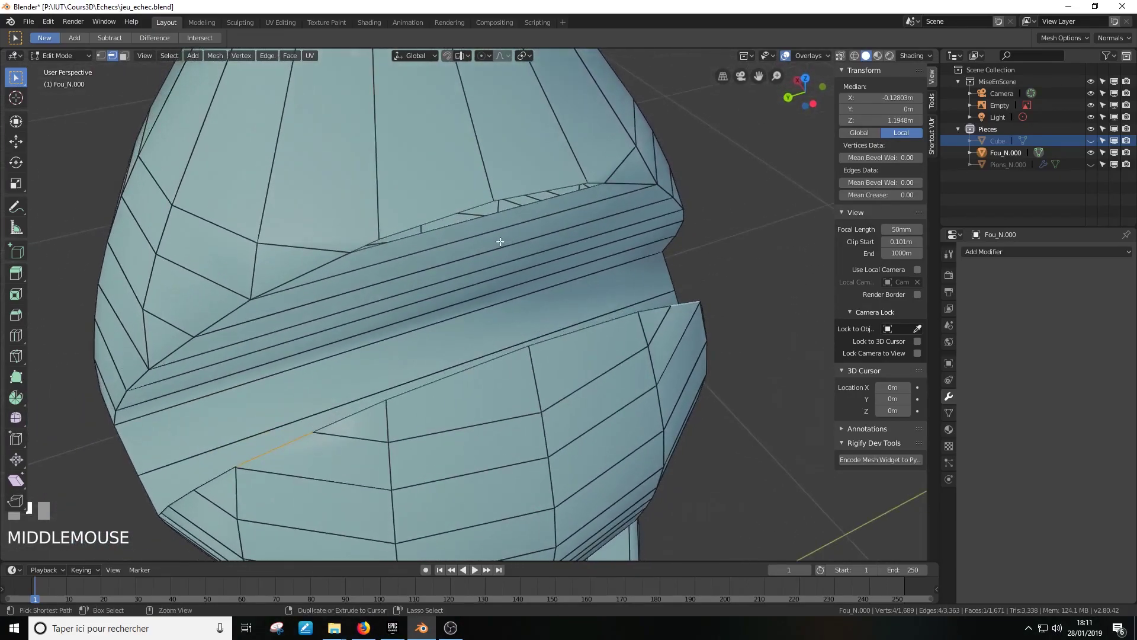
middle_click_drag(217, 358, 234, 338)
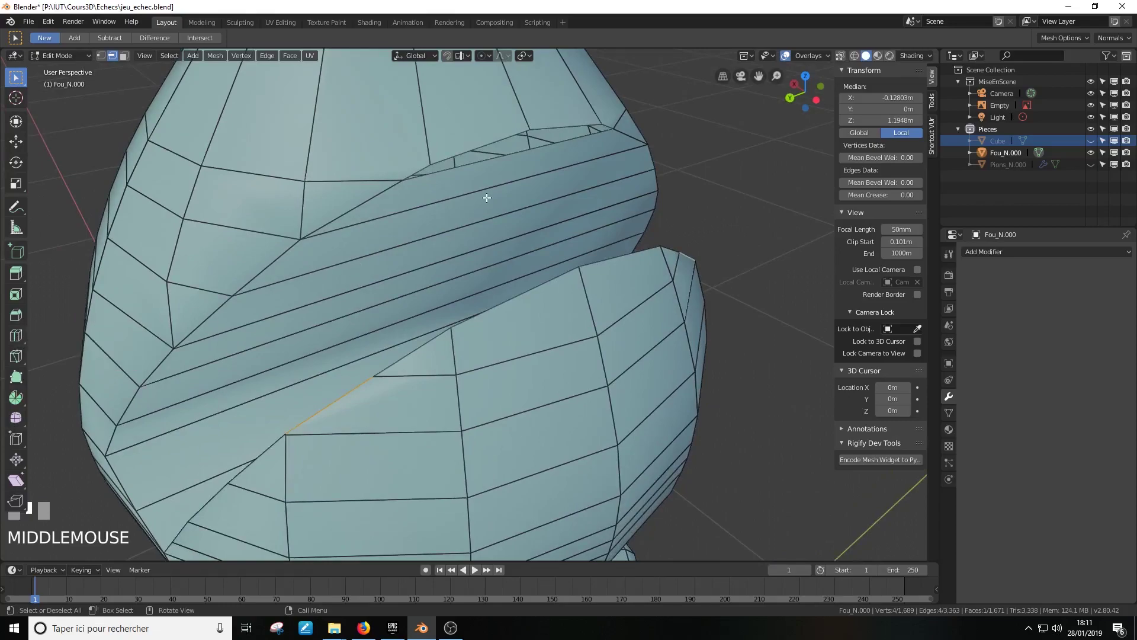
middle_click_drag(505, 148, 434, 327)
key("ctrl+r")
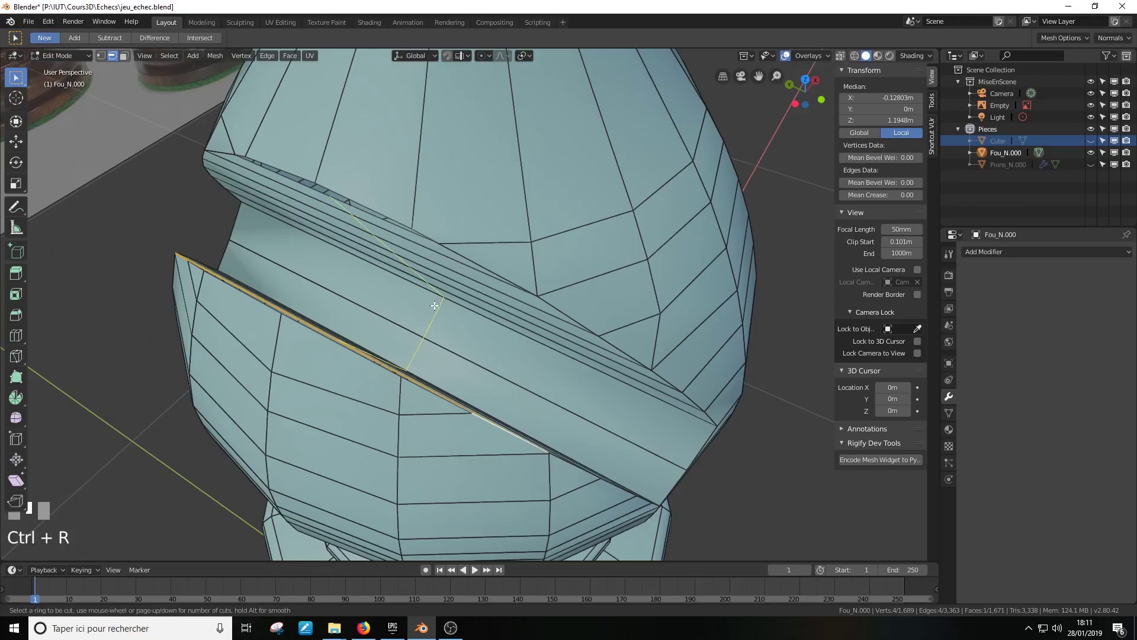
left_click(435, 308)
left_click(431, 307)
middle_click_drag(432, 308, 355, 137)
middle_click_drag(407, 108, 297, 246)
middle_click_drag(338, 268, 298, 246)
key("ctrl+z")
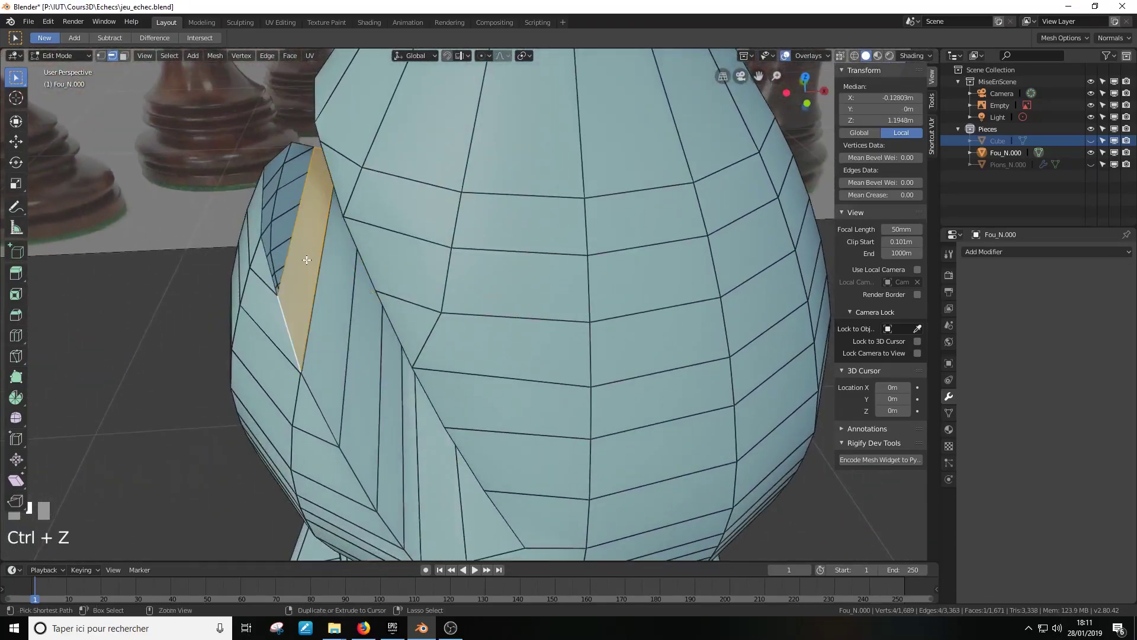
Step: Merge the three overlapping vertices at the end of the last lower-wall strip on one side of the rim
scroll(337, 305, "up", 3)
middle_click_drag(257, 347, 371, 290, "shift")
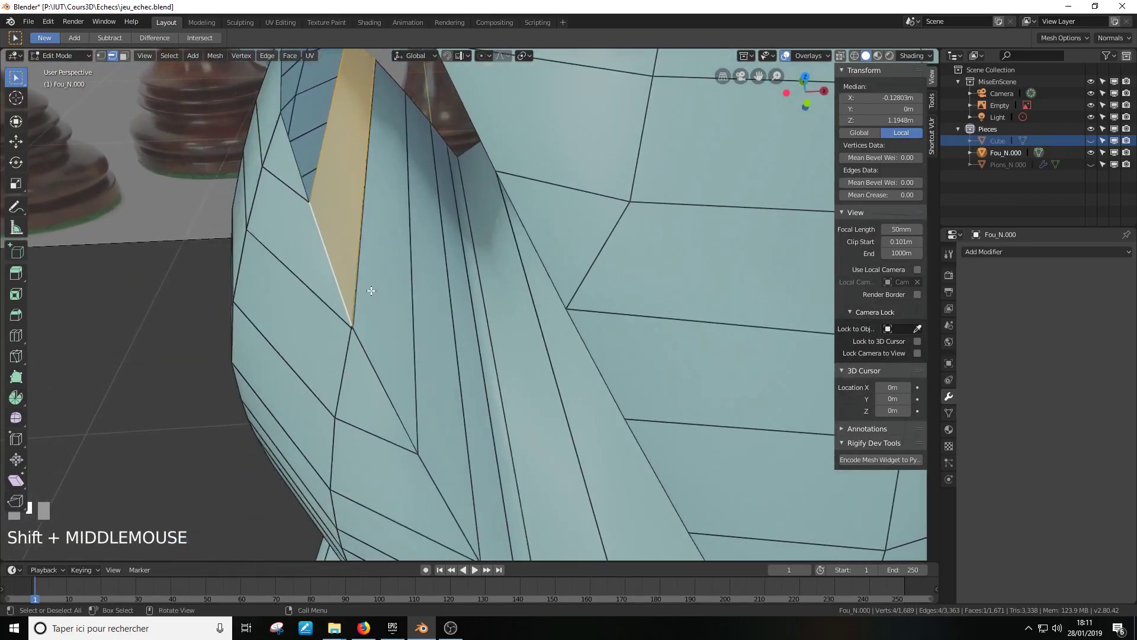
scroll(371, 290, "up", 1)
scroll(315, 325, "down", 1)
middle_click_drag(316, 351, 346, 335)
scroll(391, 310, "up", 1)
scroll(389, 314, "down", 1)
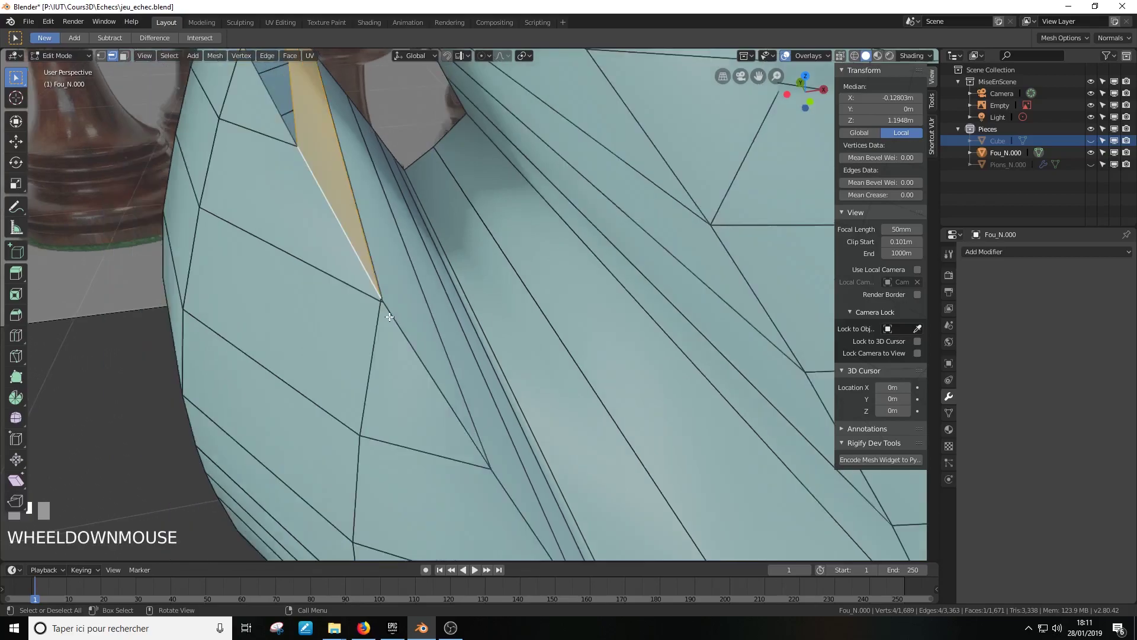
left_click(100, 56)
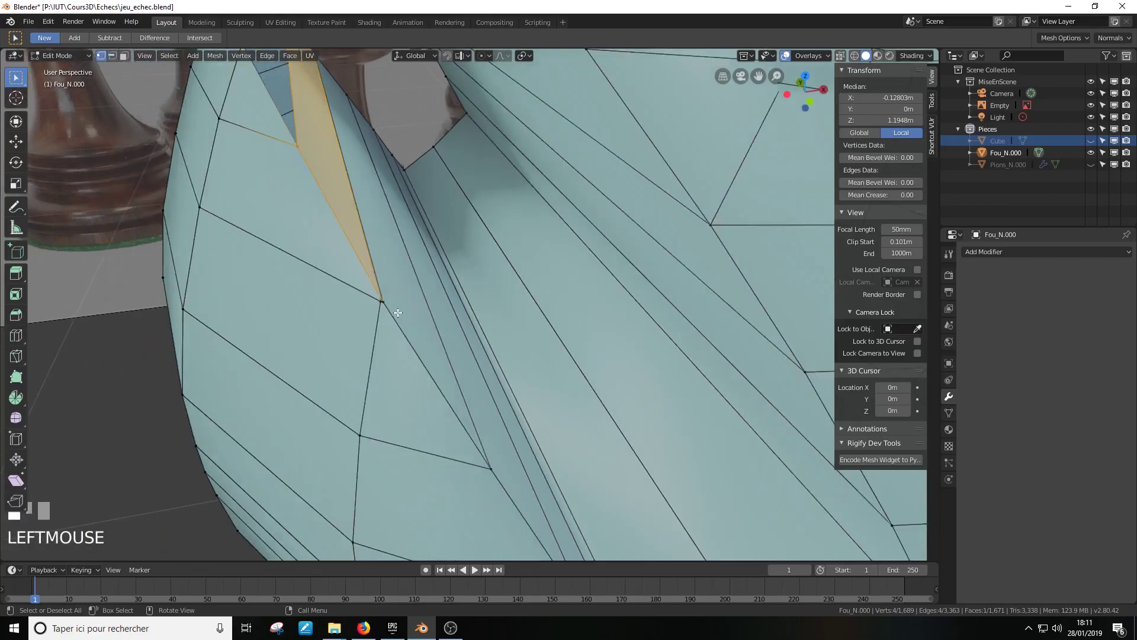
key("alt+a")
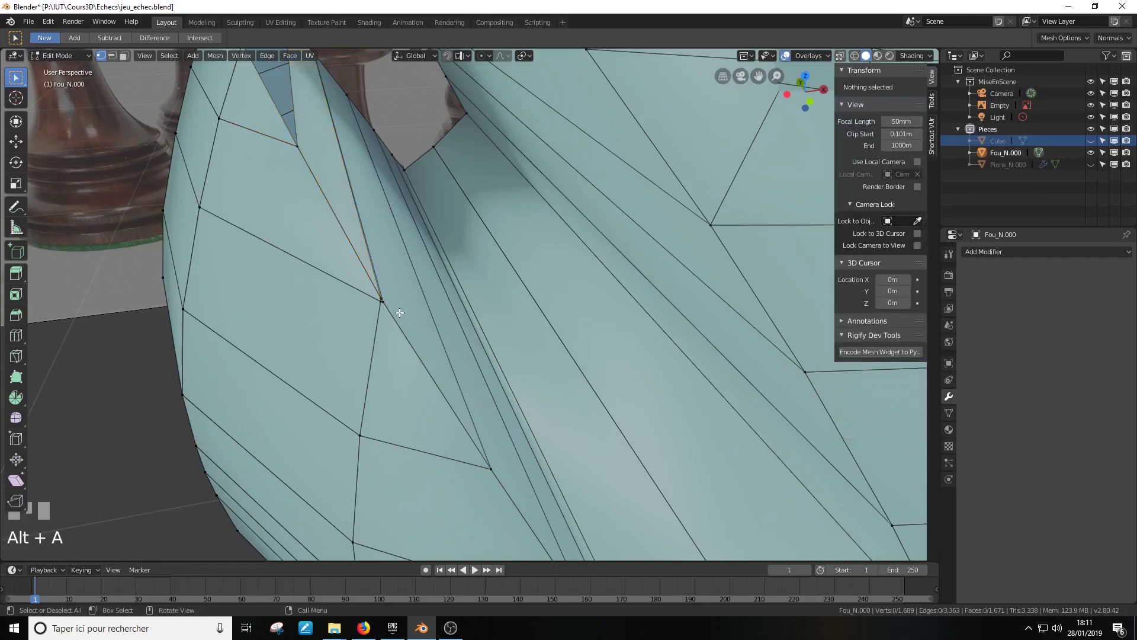
key("b")
left_click_drag(376, 297, 385, 306)
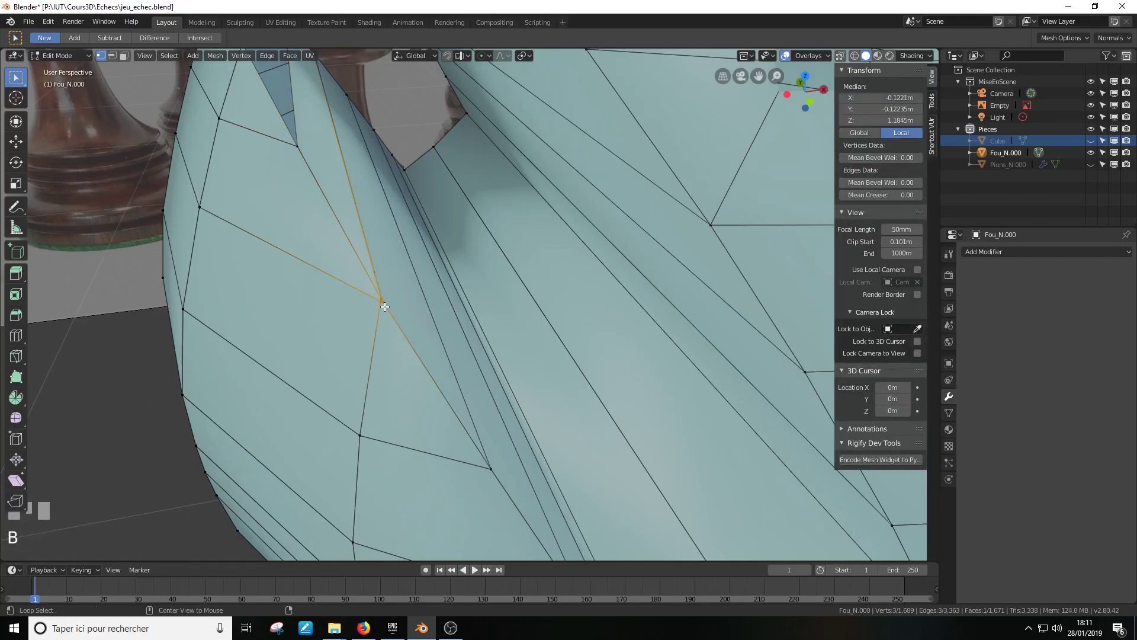
key("alt+m")
left_click(385, 307)
Step: Merge the three overlapping vertices at the matching rim corner on the opposite side of the notch
middle_click_drag(372, 307, 558, 332)
scroll(551, 337, "down", 2)
scroll(541, 308, "up", 2)
scroll(502, 247, "up", 2)
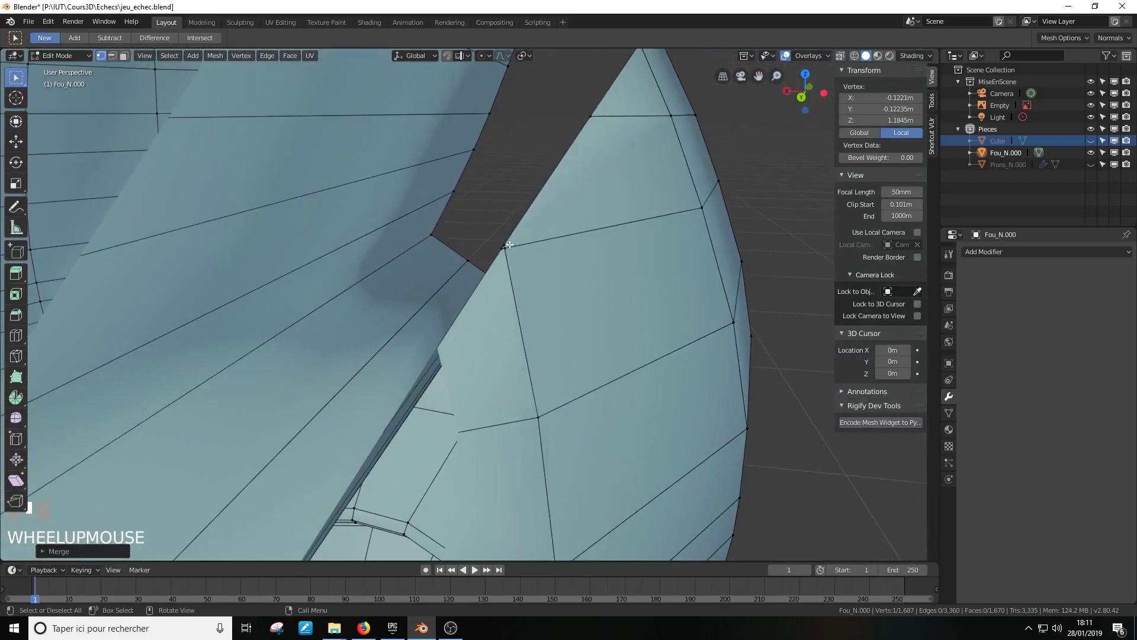
left_click(502, 245, "ctrl")
middle_click_drag(501, 245, 543, 263)
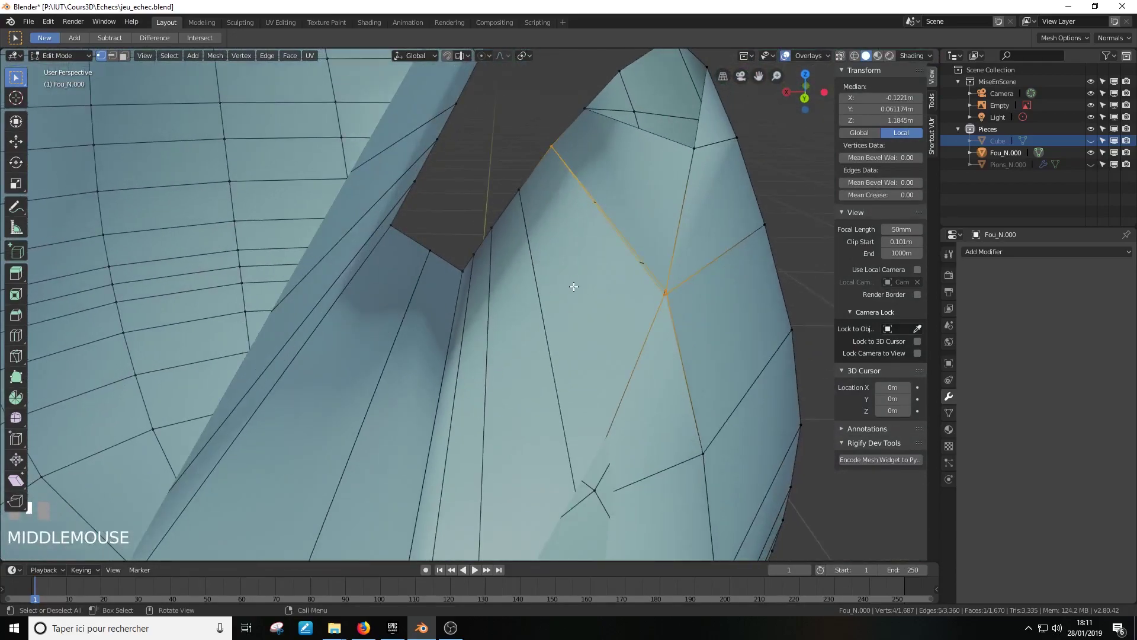
key("alt+a")
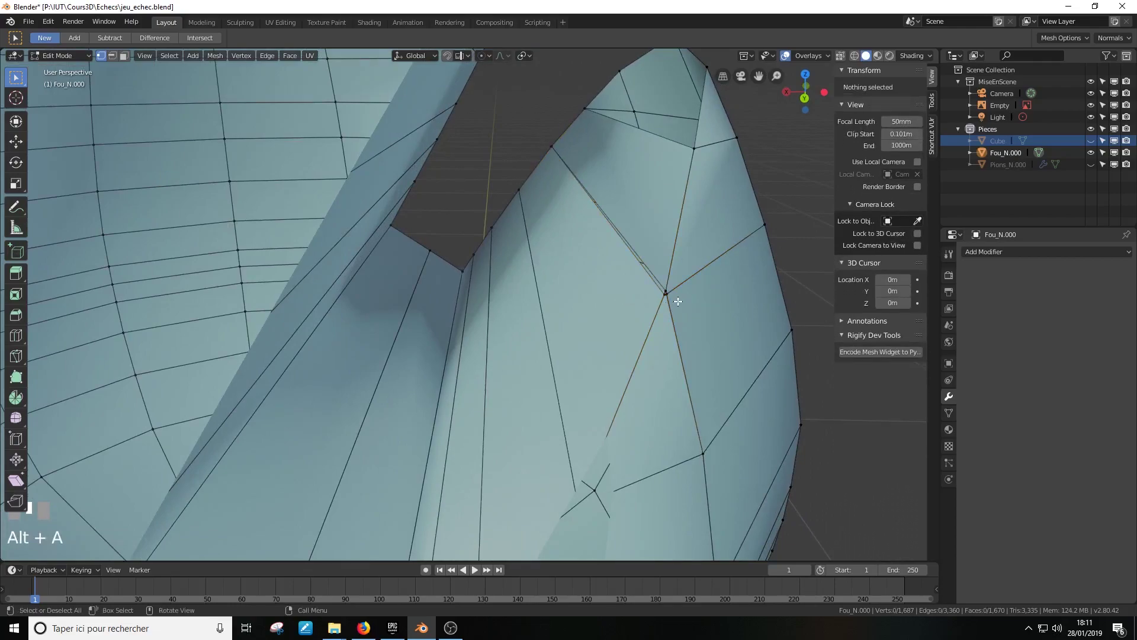
key("b")
left_click_drag(654, 278, 692, 314)
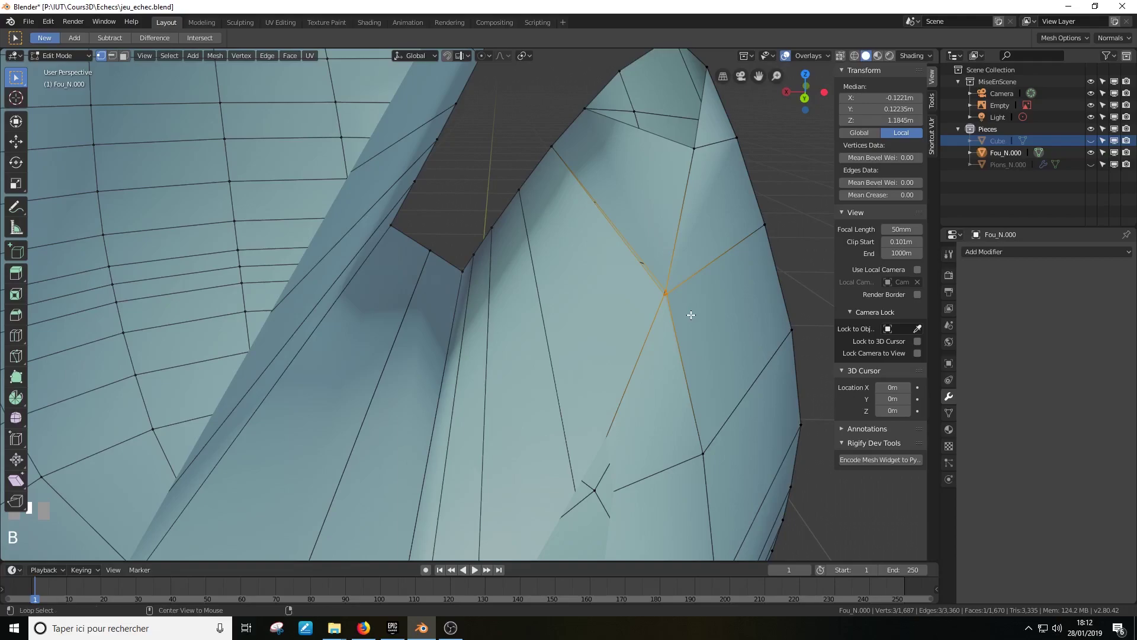
key("alt+m")
left_click(691, 314)
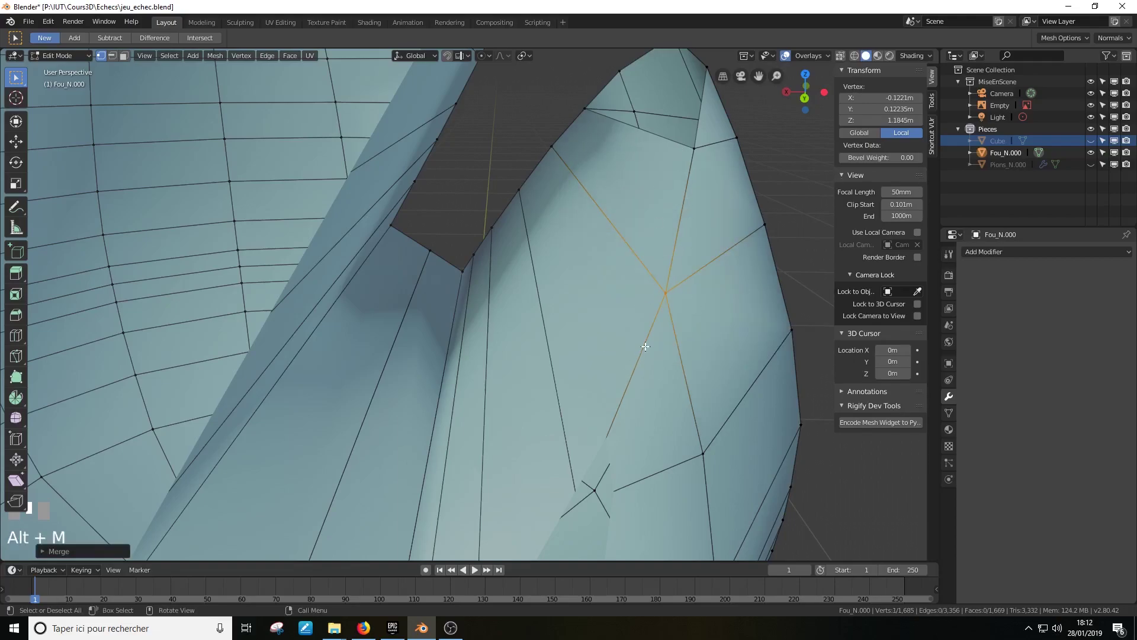
Step: Add a centred loop cut across all the face strips of the notch's upper wall, floor and lower wall
scroll(645, 347, "down", 2)
middle_click_drag(617, 332, 489, 178)
scroll(477, 174, "down", 1)
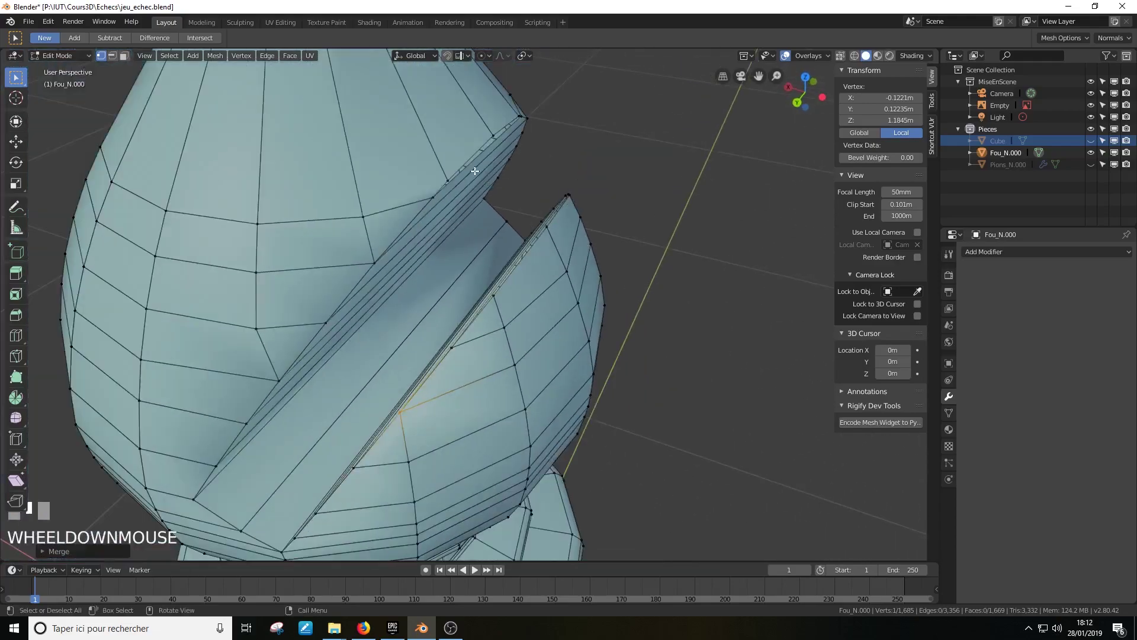
scroll(474, 177, "up", 2)
key("ctrl+r")
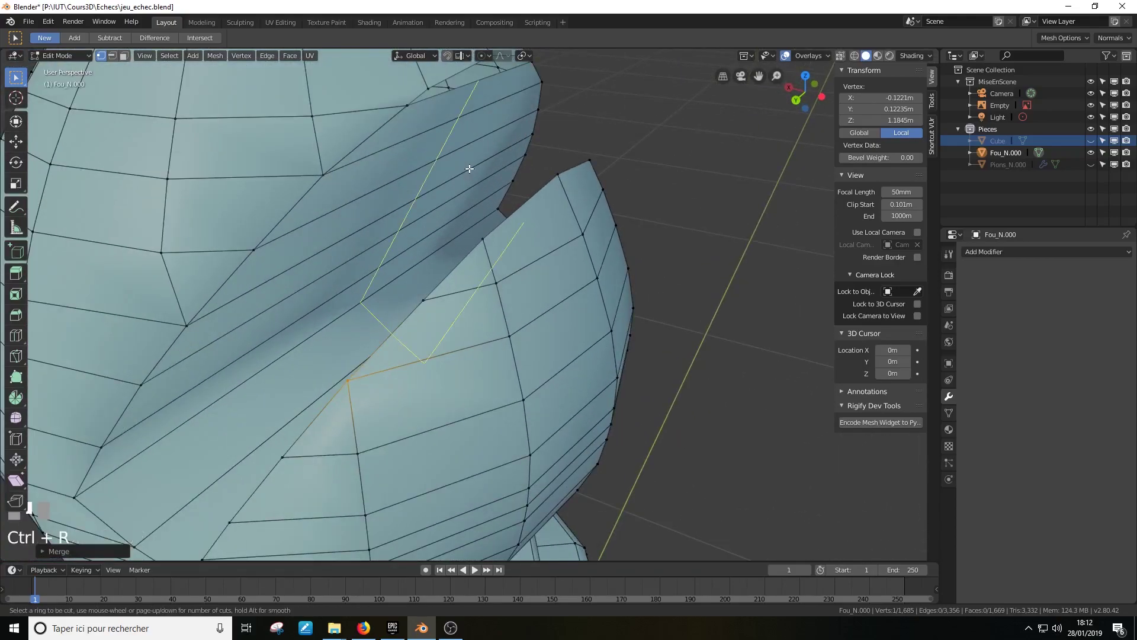
left_click(469, 169)
right_click(470, 169)
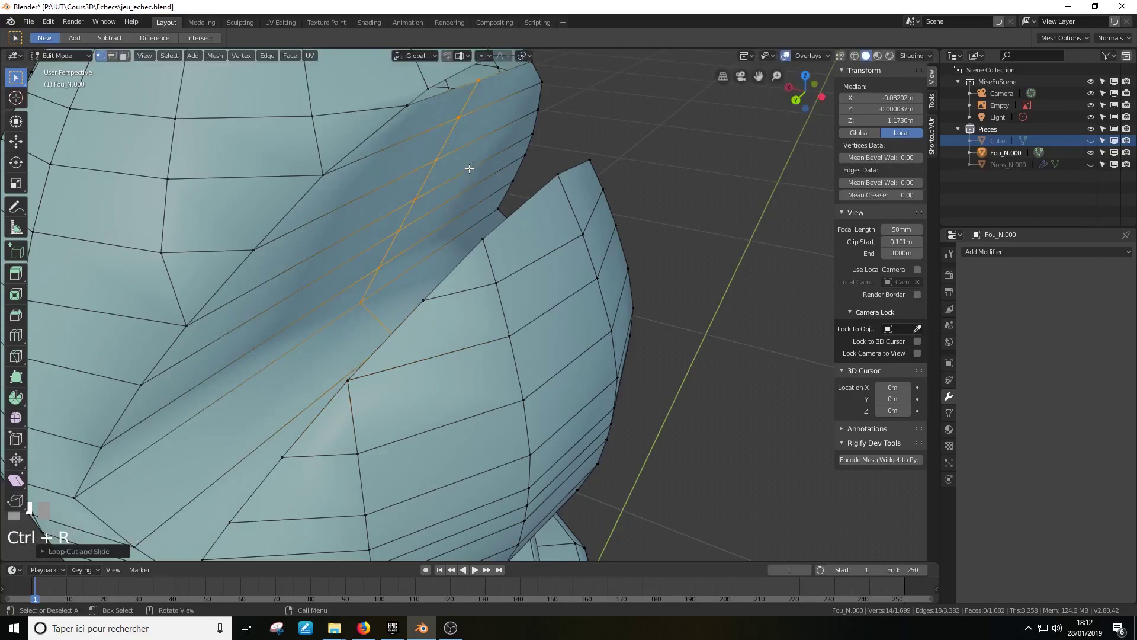
middle_click_drag(476, 168, 424, 178)
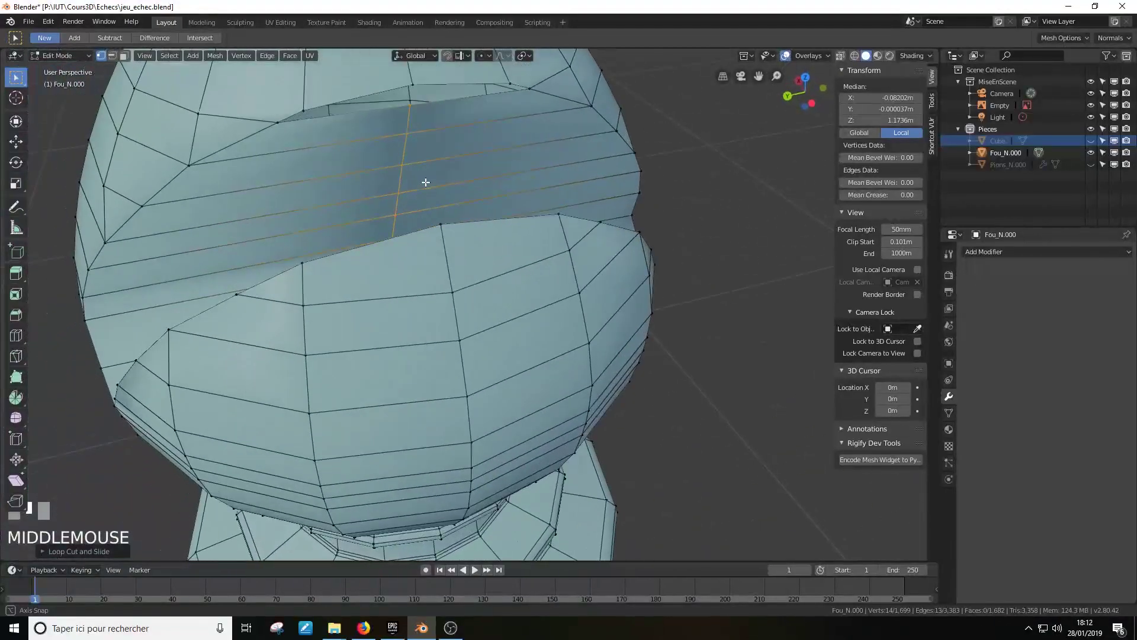
Step: Close the gap at the upper wall's open end with two faces between the rim edges and the split strip edges
left_click(112, 55)
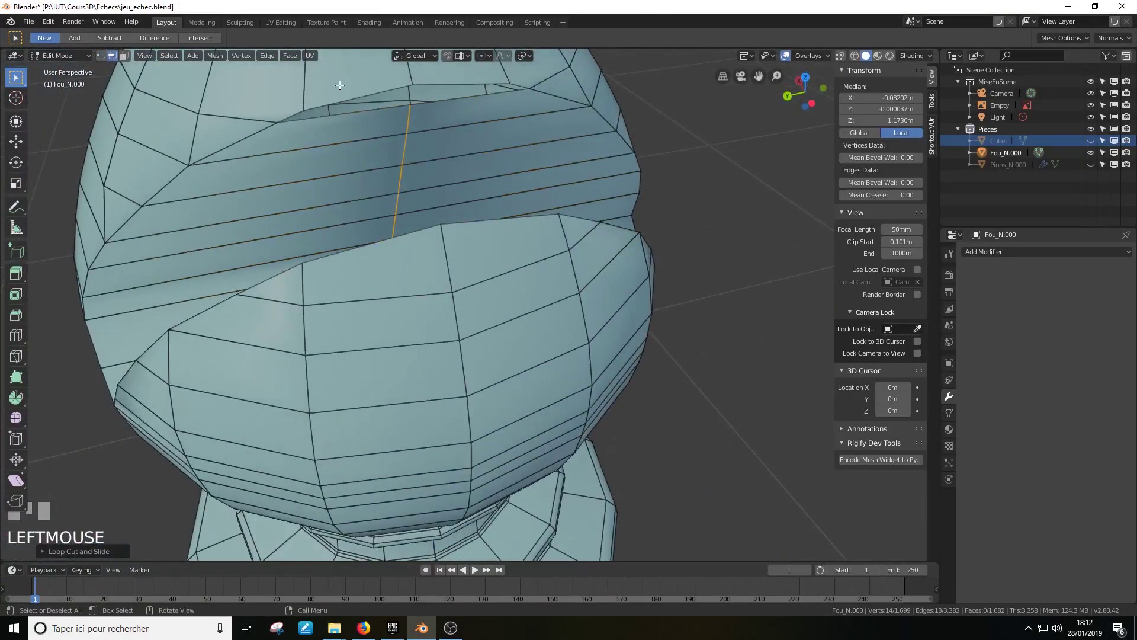
middle_click_drag(392, 133, 382, 157)
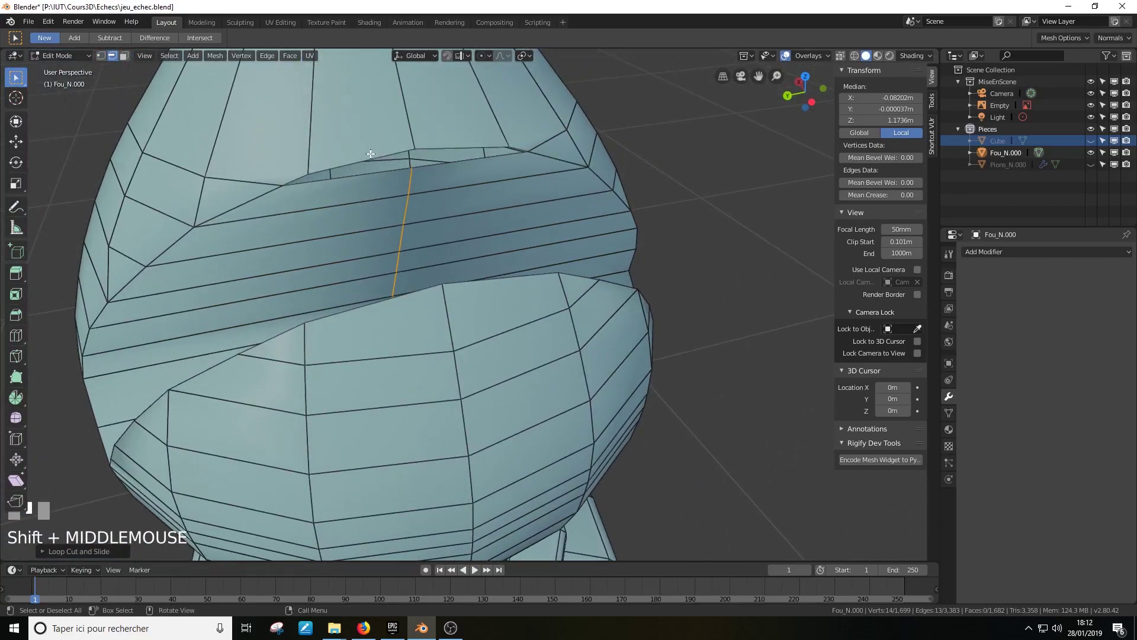
left_click(361, 172)
left_click(361, 175, "shift")
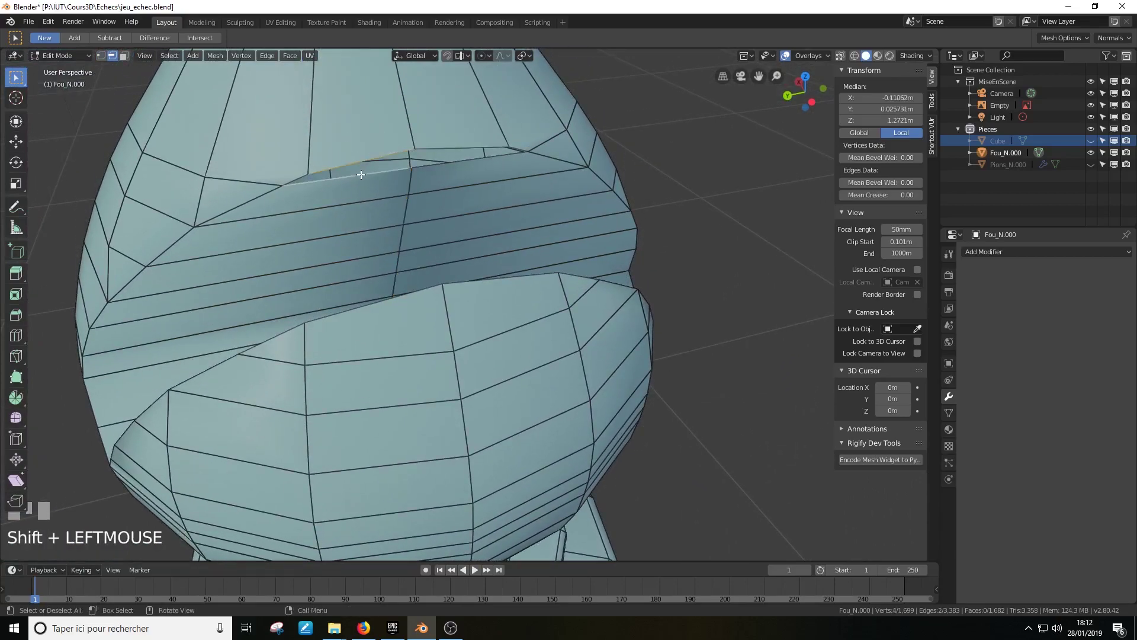
key("f")
left_click(452, 150)
left_click(459, 160, "shift")
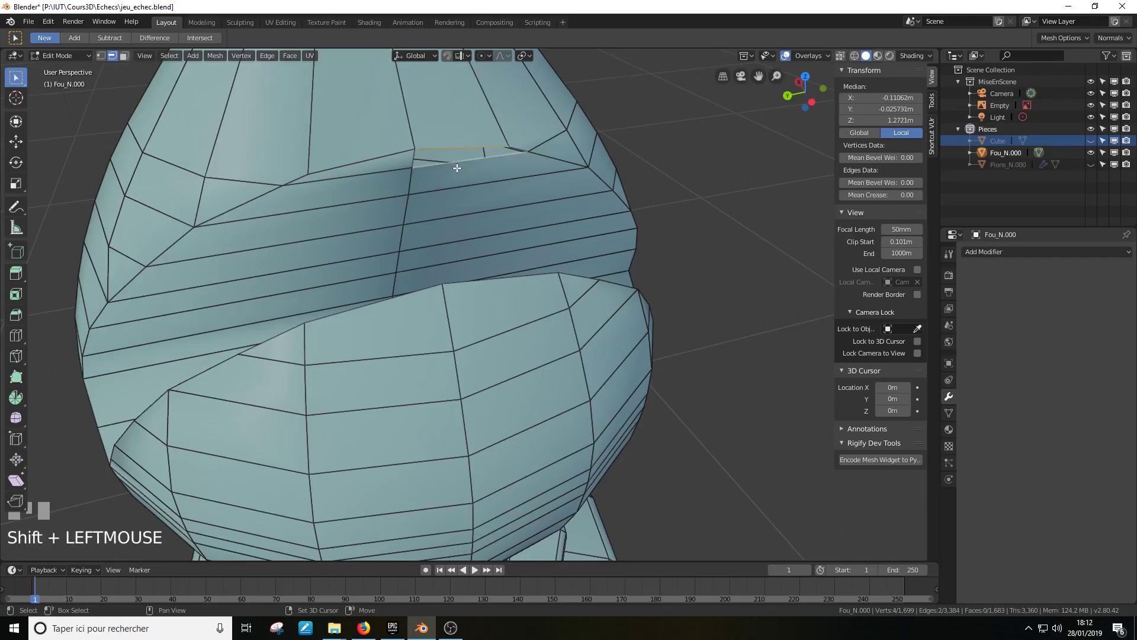
Step: Close the gap at the lower wall's tip with two faces between the rim edges and the split strip edges
middle_click_drag(457, 169, 585, 233)
left_click(627, 275)
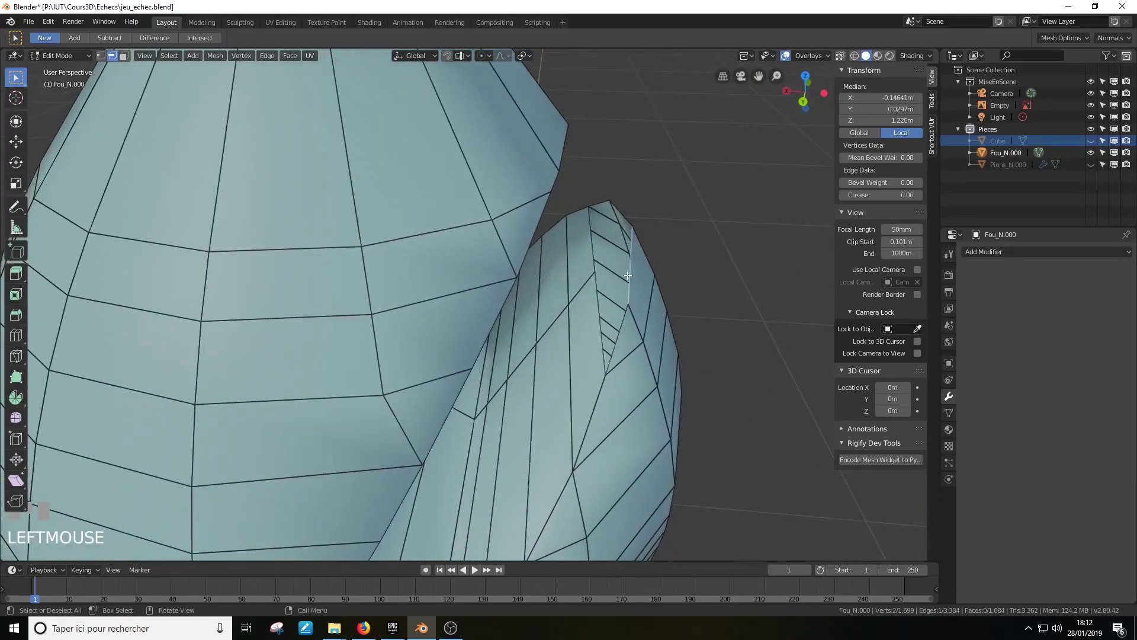
left_click(599, 325, "shift")
key("f")
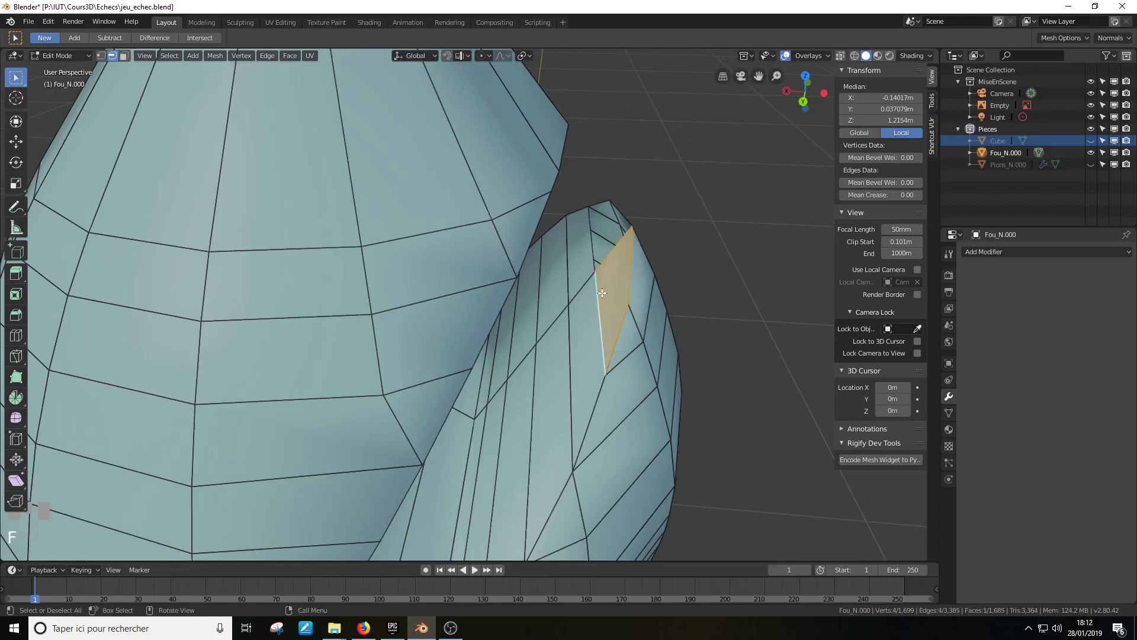
left_click(592, 245)
middle_click_drag(595, 246, 616, 249)
left_click(620, 252, "shift")
key("f")
Step: Return to Object Mode and examine the rebuilt notch and the bishop's overall shape from several angles
scroll(620, 252, "down", 3)
key("Tab")
mouse_move(631, 293)
middle_mouse_down()
mouse_move(577, 273)
mouse_move(535, 230)
mouse_move(453, 225)
mouse_move(388, 261)
mouse_move(604, 266)
mouse_move(652, 252)
mouse_move(612, 247)
mouse_move(632, 271)
middle_mouse_up()
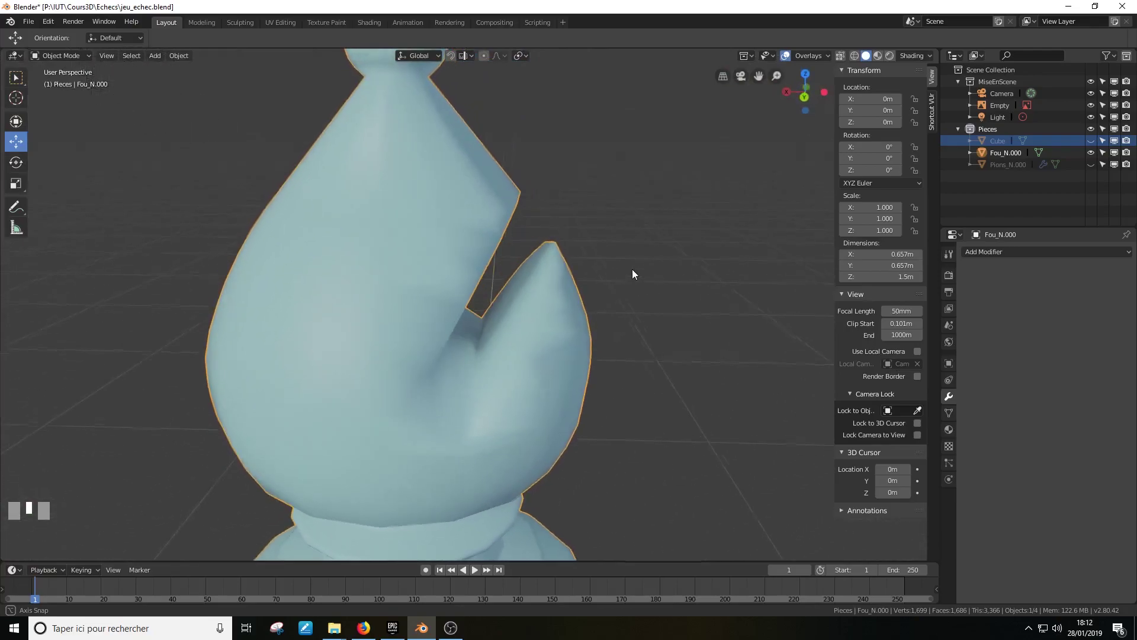
scroll(472, 245, "down", 2)
middle_click_drag(472, 270, 422, 235)
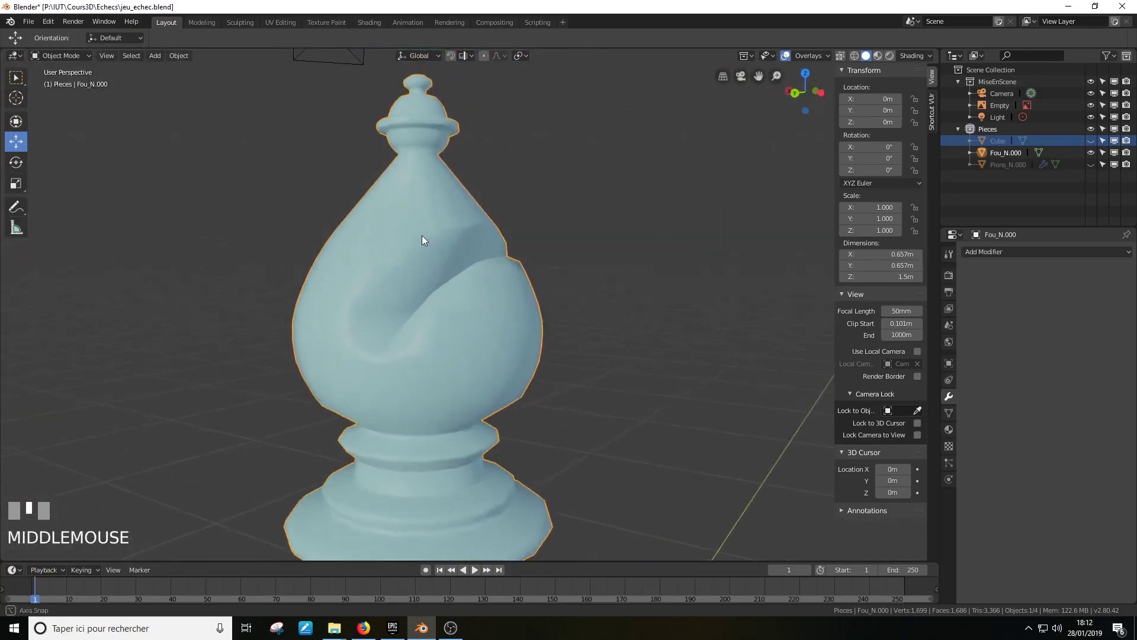
scroll(421, 236, "up", 3)
scroll(421, 237, "down", 1)
middle_click_drag(538, 241, 573, 299, "shift")
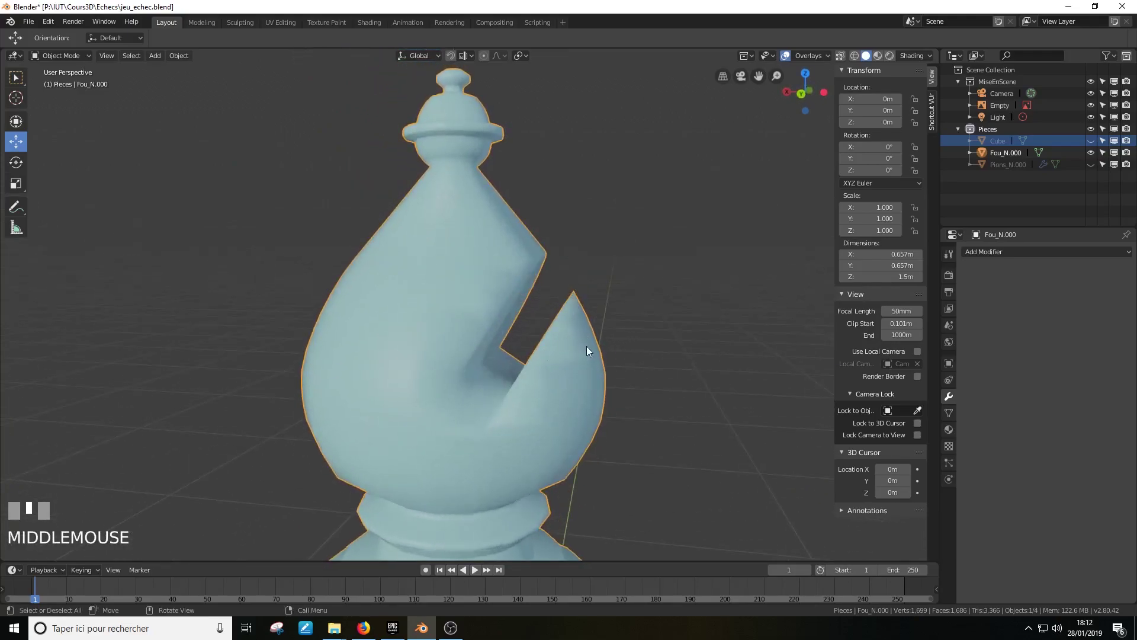
scroll(441, 348, "down", 3)
mouse_move(443, 347)
middle_mouse_down()
mouse_move(420, 309)
mouse_move(431, 350)
middle_mouse_up()
scroll(425, 311, "down", 2)
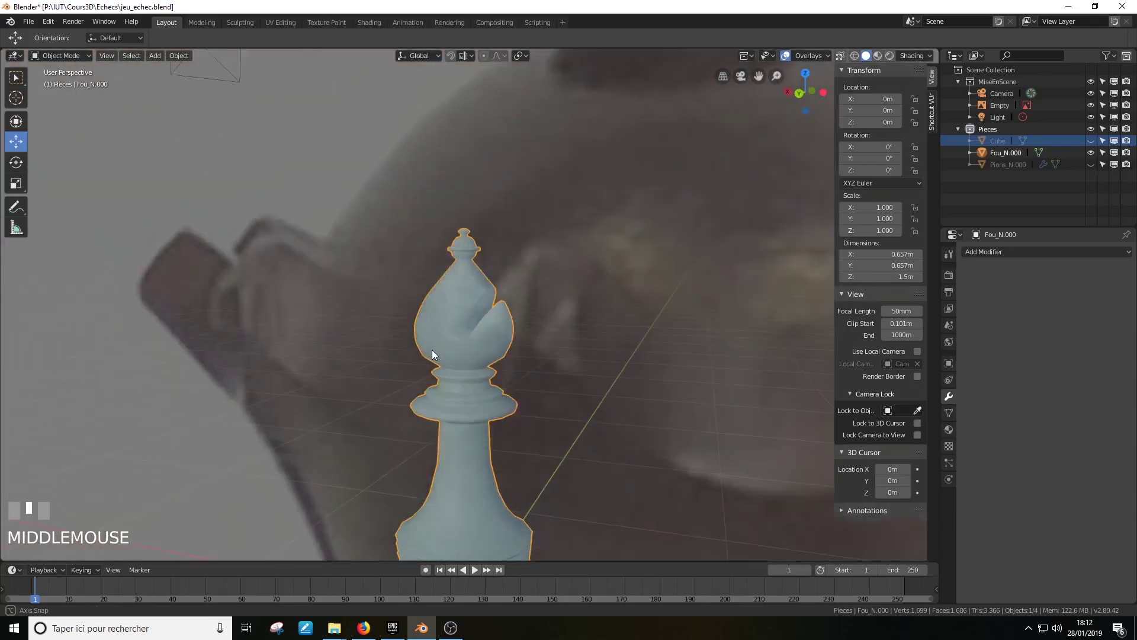
Step: Apply flat shading to the bishop and examine the facets of its head and notch
middle_click_drag(415, 300, 546, 322)
scroll(468, 328, "up", 2)
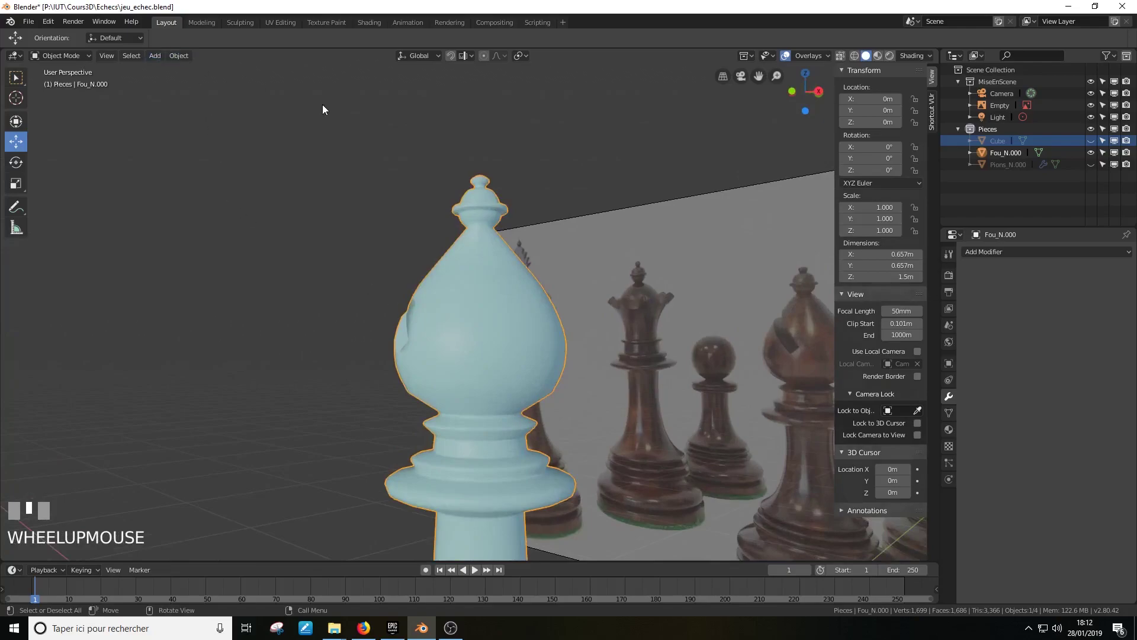
left_click(179, 56)
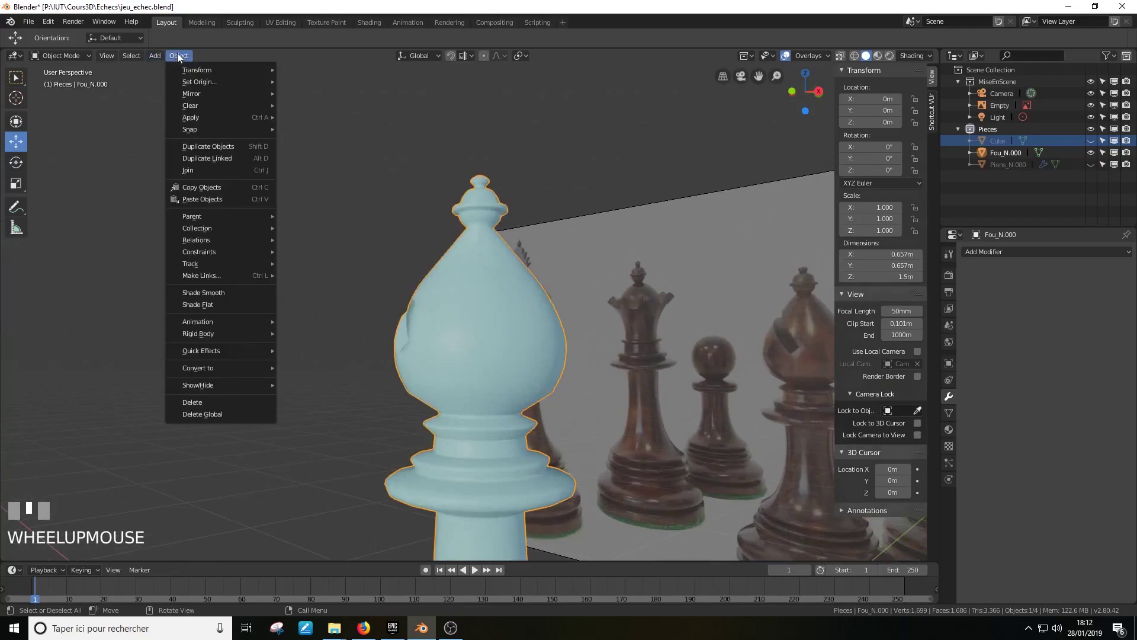
left_click(220, 306)
middle_click_drag(220, 308, 507, 368)
scroll(437, 363, "up", 4)
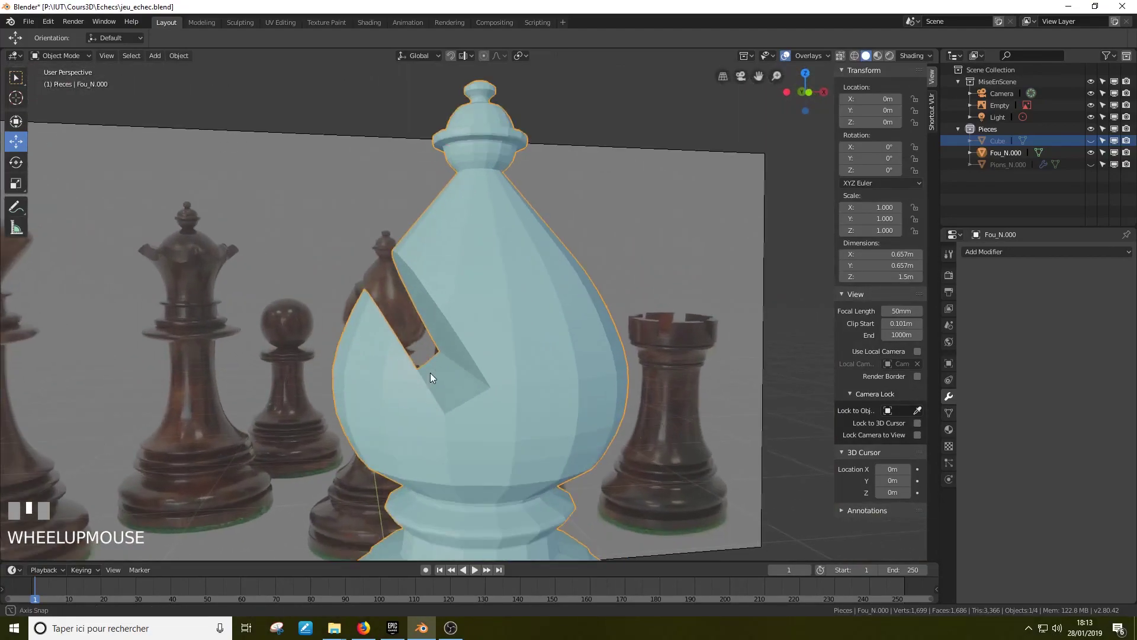
middle_click_drag(430, 372, 375, 329)
Step: Apply smooth shading to the whole bishop and check how the notch edges are shaded
left_click(180, 56)
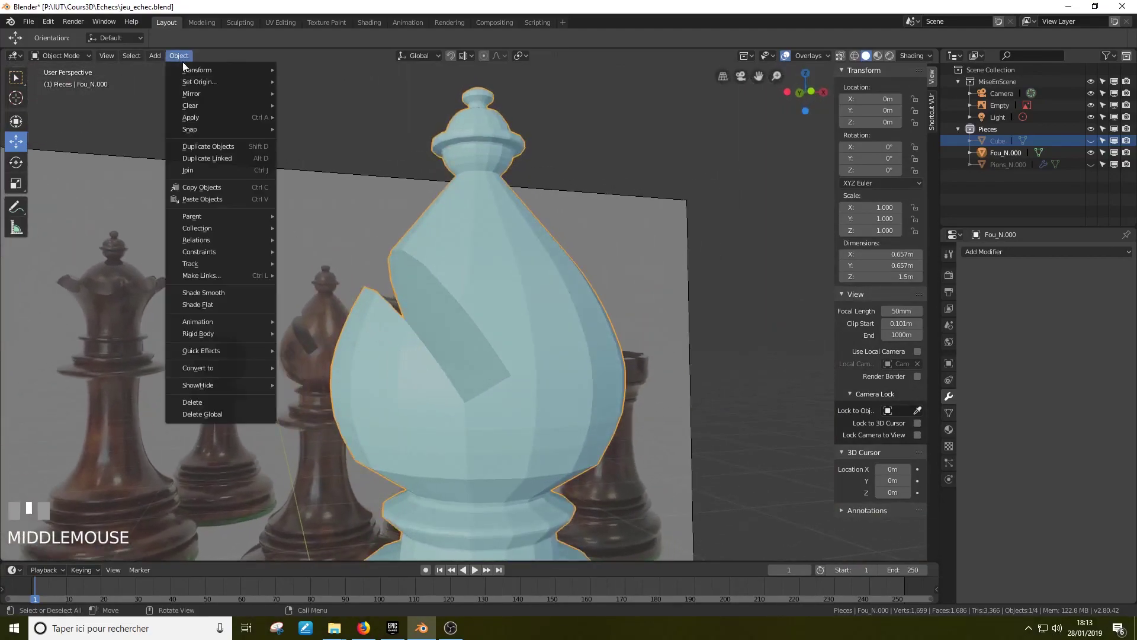
left_click(238, 293)
middle_click_drag(514, 400, 500, 358)
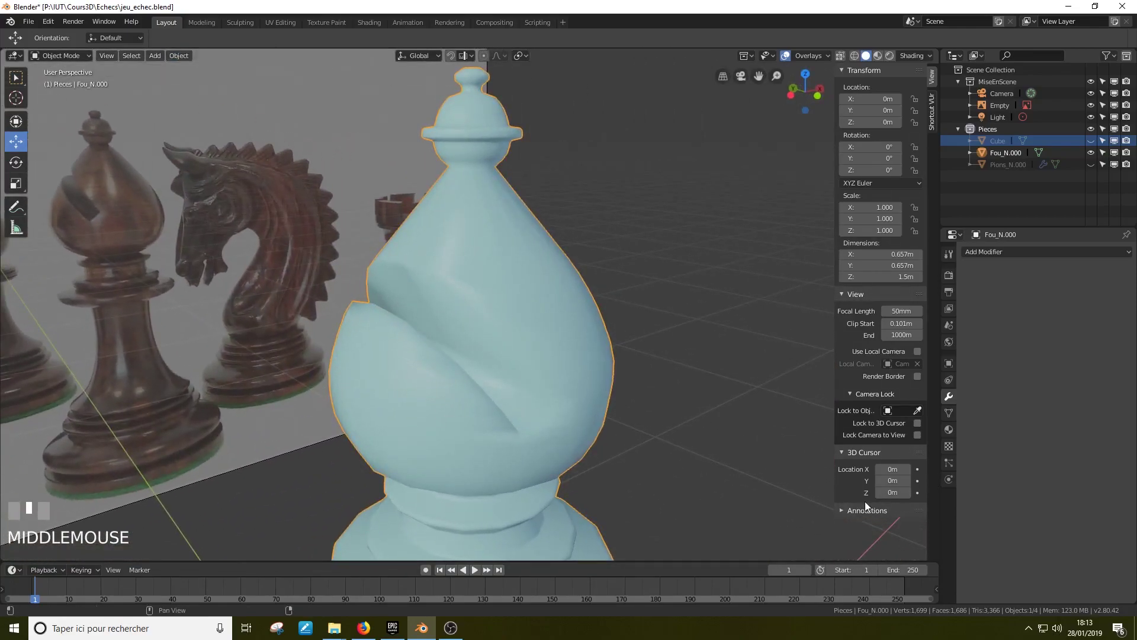
Step: Enable Auto Smooth in the bishop mesh's normals settings and check the notch edges
left_click(949, 413)
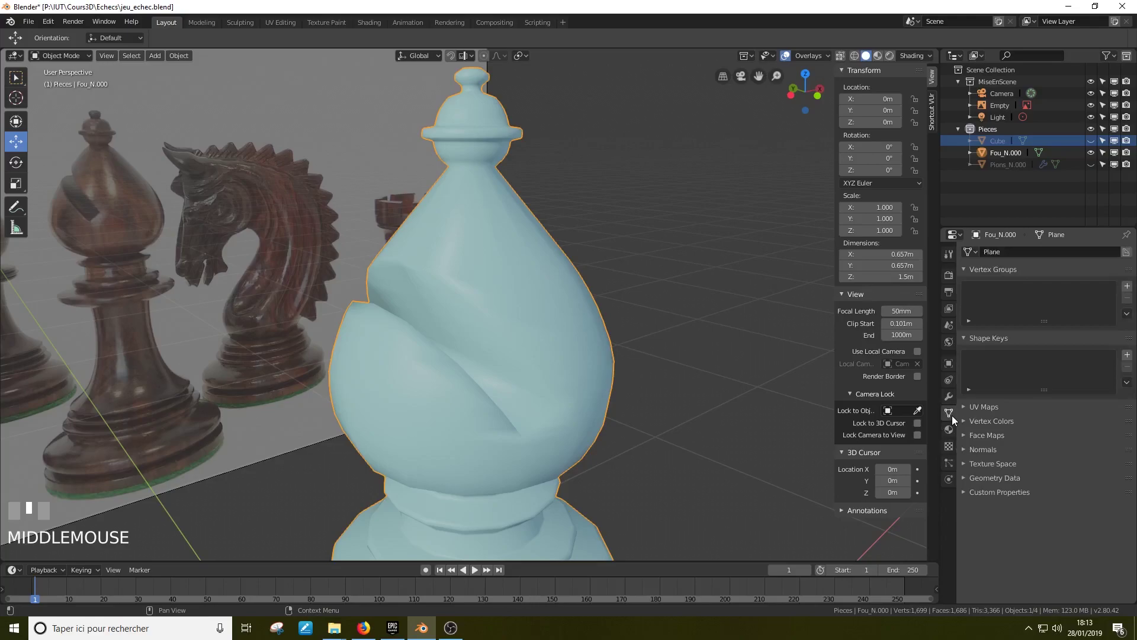
left_click(964, 450)
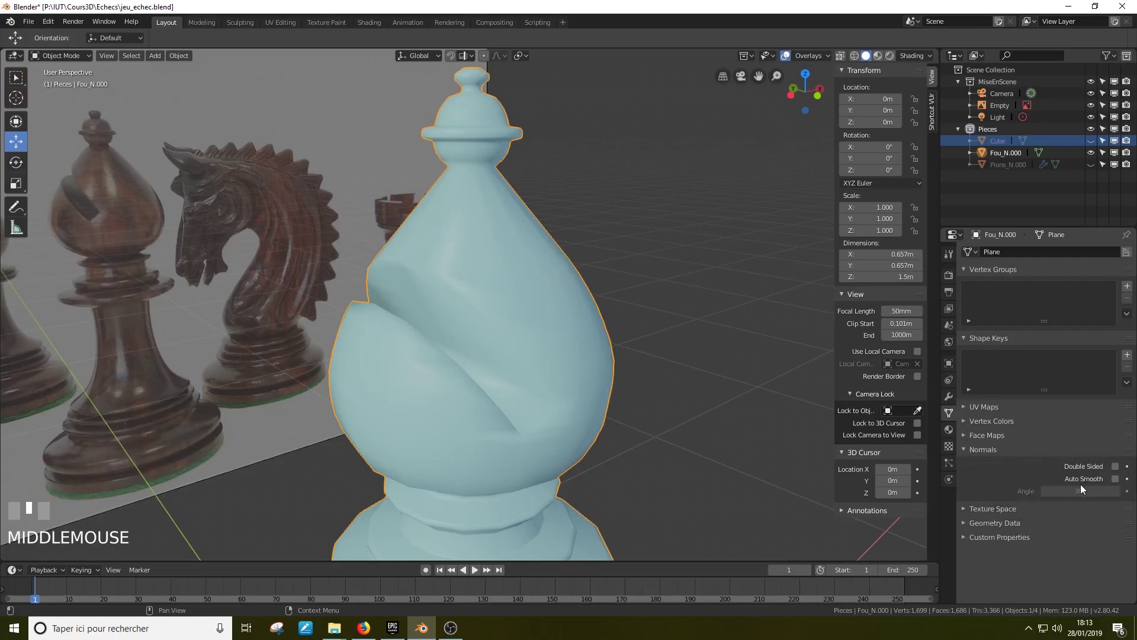
left_click(1115, 479)
mouse_move(592, 409)
middle_mouse_down()
mouse_move(487, 401)
mouse_move(639, 404)
mouse_move(581, 398)
mouse_move(573, 353)
mouse_move(627, 391)
mouse_move(594, 405)
middle_mouse_up()
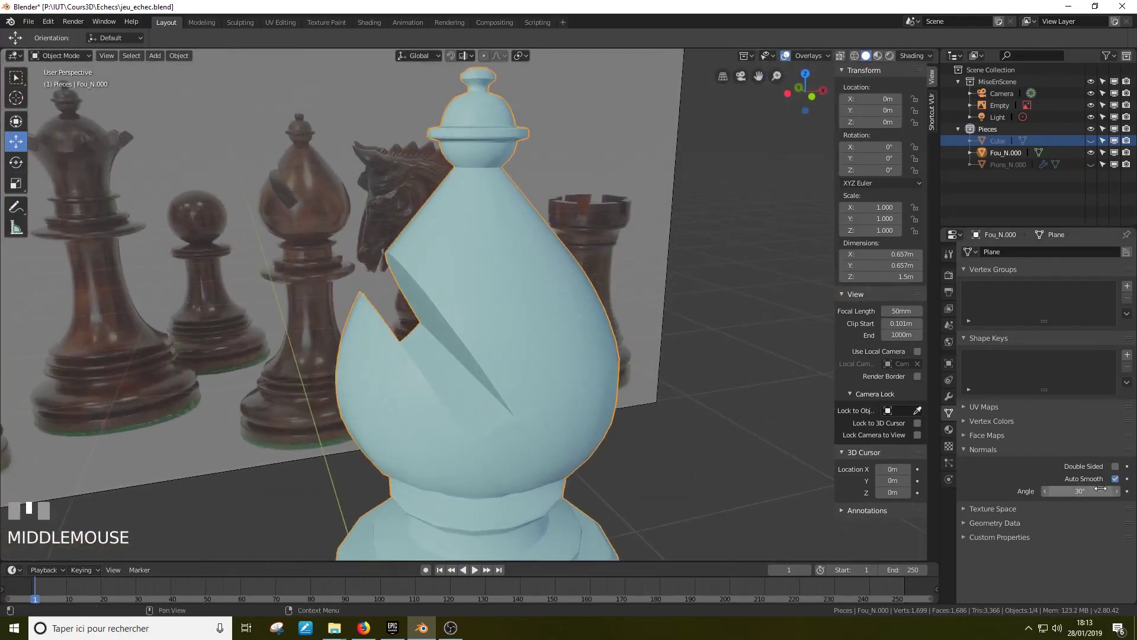
Step: Try an Auto Smooth angle of 89.2° and inspect the shading around the notch
left_click_drag(1081, 490, 1126, 490)
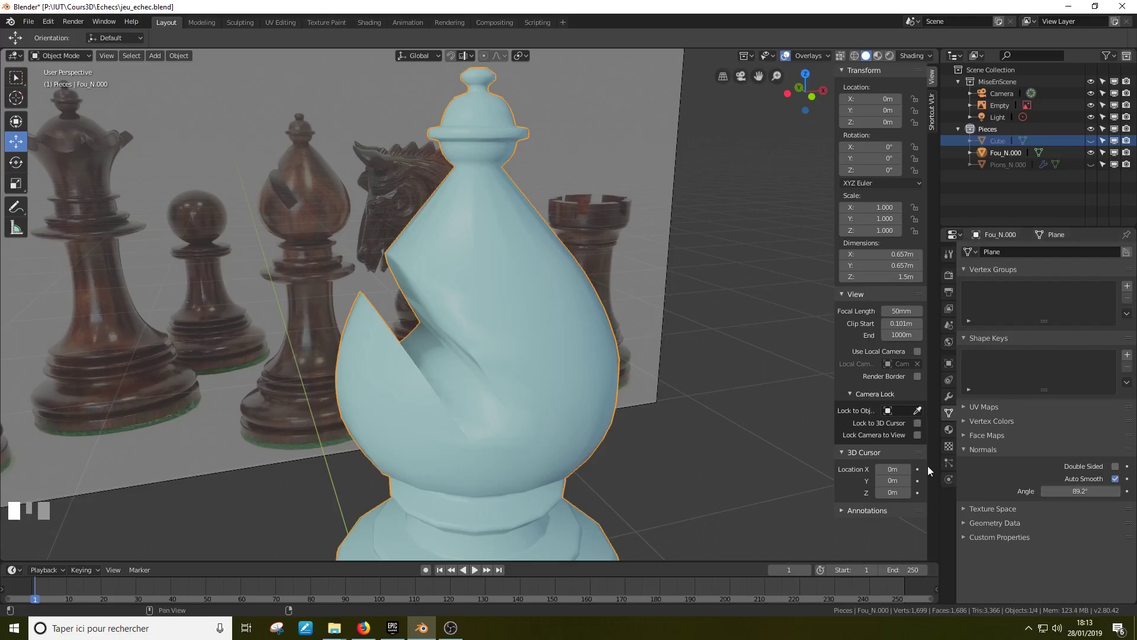
middle_click_drag(518, 350, 587, 378)
scroll(443, 368, "up", 2)
Step: Set the Auto Smooth angle to 63.4° and review the shading of the notch and the bishop's body
left_click_drag(1081, 491, 1051, 491)
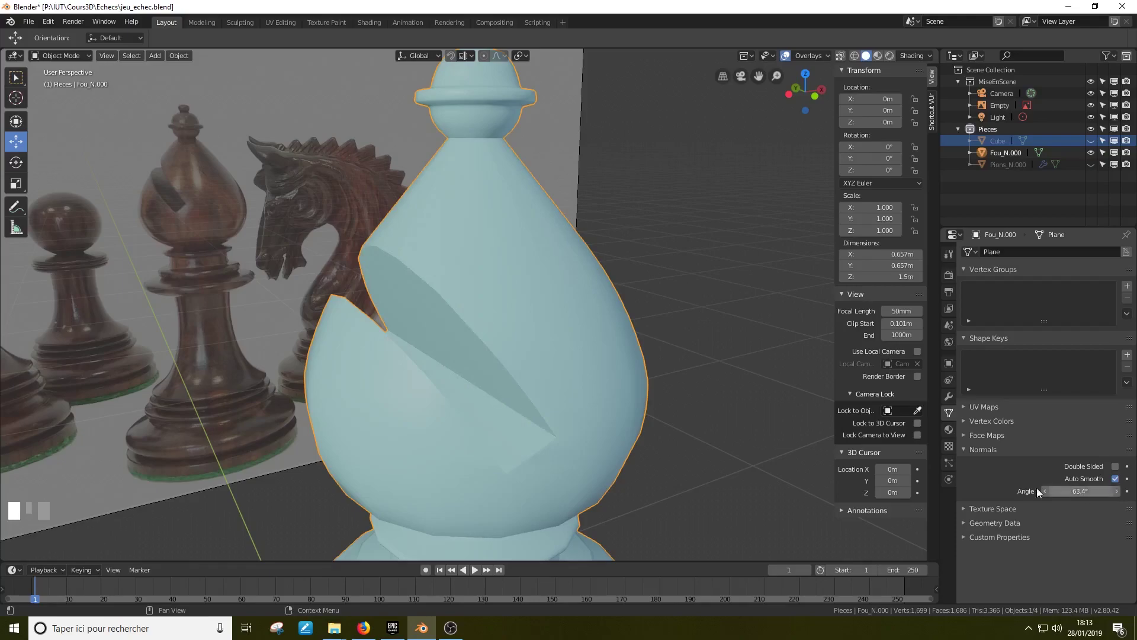
scroll(464, 405, "down", 3)
mouse_move(465, 405)
middle_mouse_down()
mouse_move(386, 378)
mouse_move(473, 418)
mouse_move(688, 405)
mouse_move(474, 392)
middle_mouse_up()
scroll(476, 395, "down", 4)
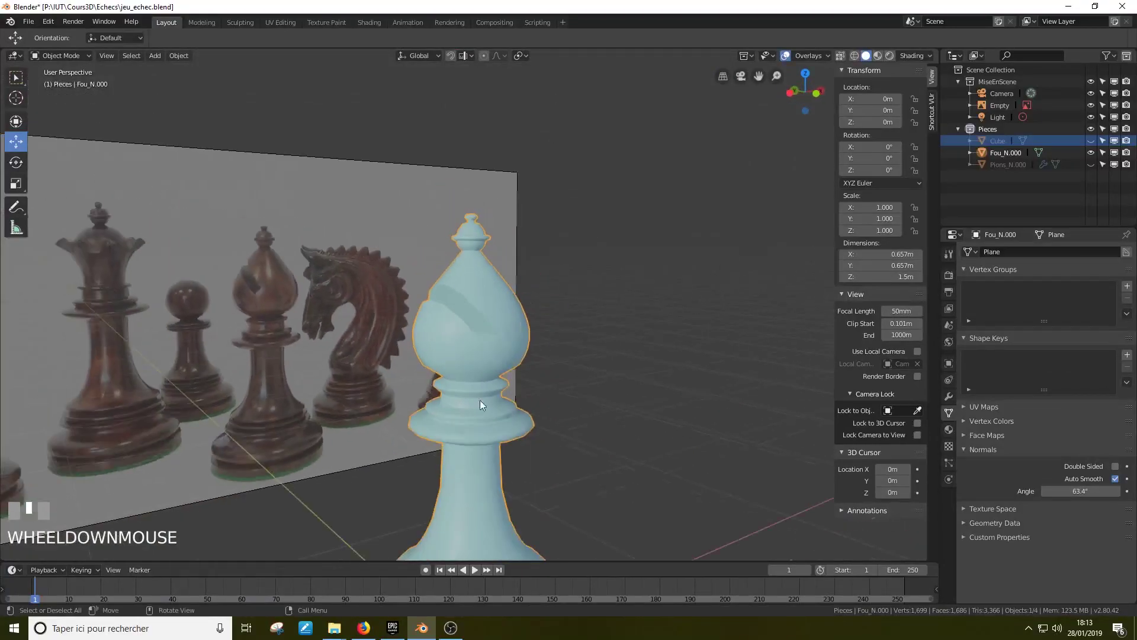
scroll(530, 444, "up", 3)
middle_click_drag(538, 453, 619, 419, "shift")
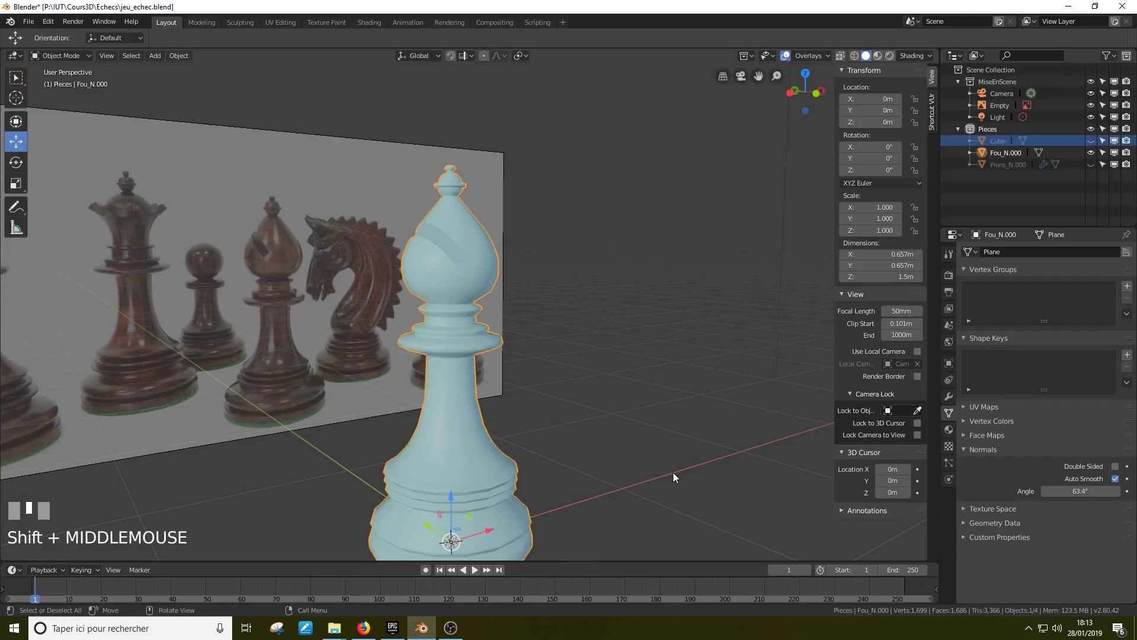